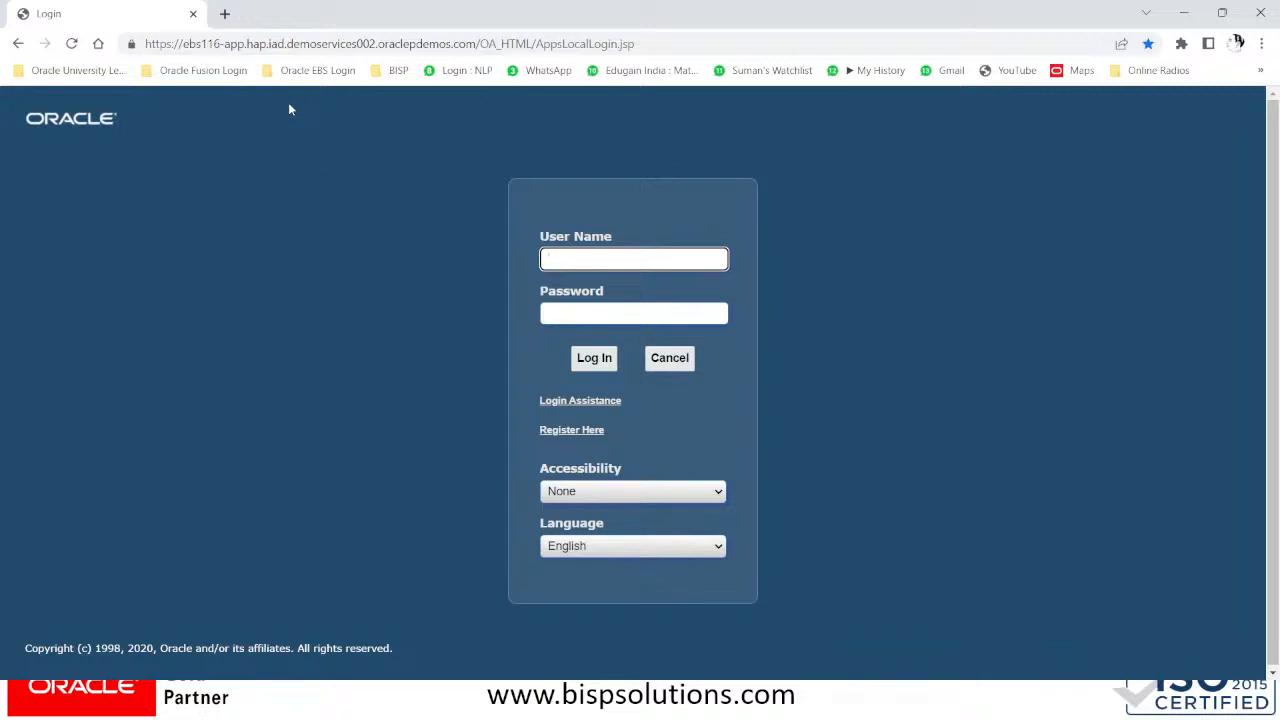
Log in with the user name OPERATIONS and the account password
text(OPERATIONS)
key(Tab)
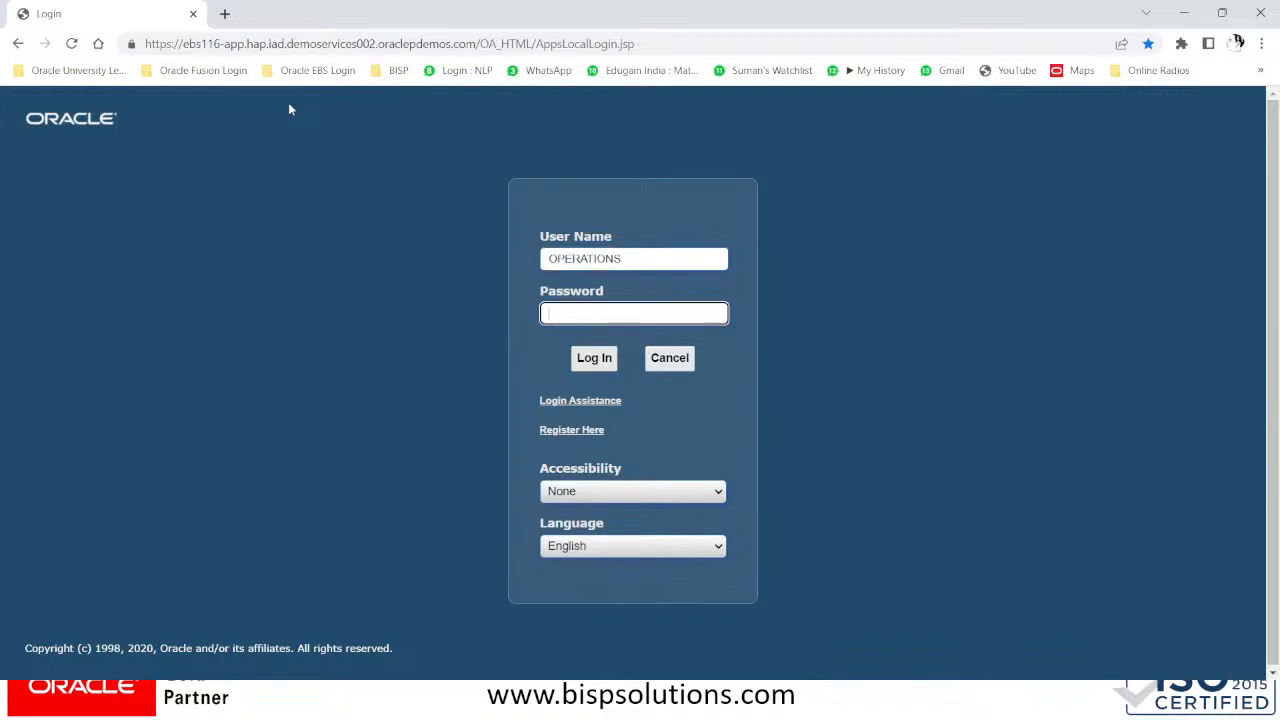
key(super+v)
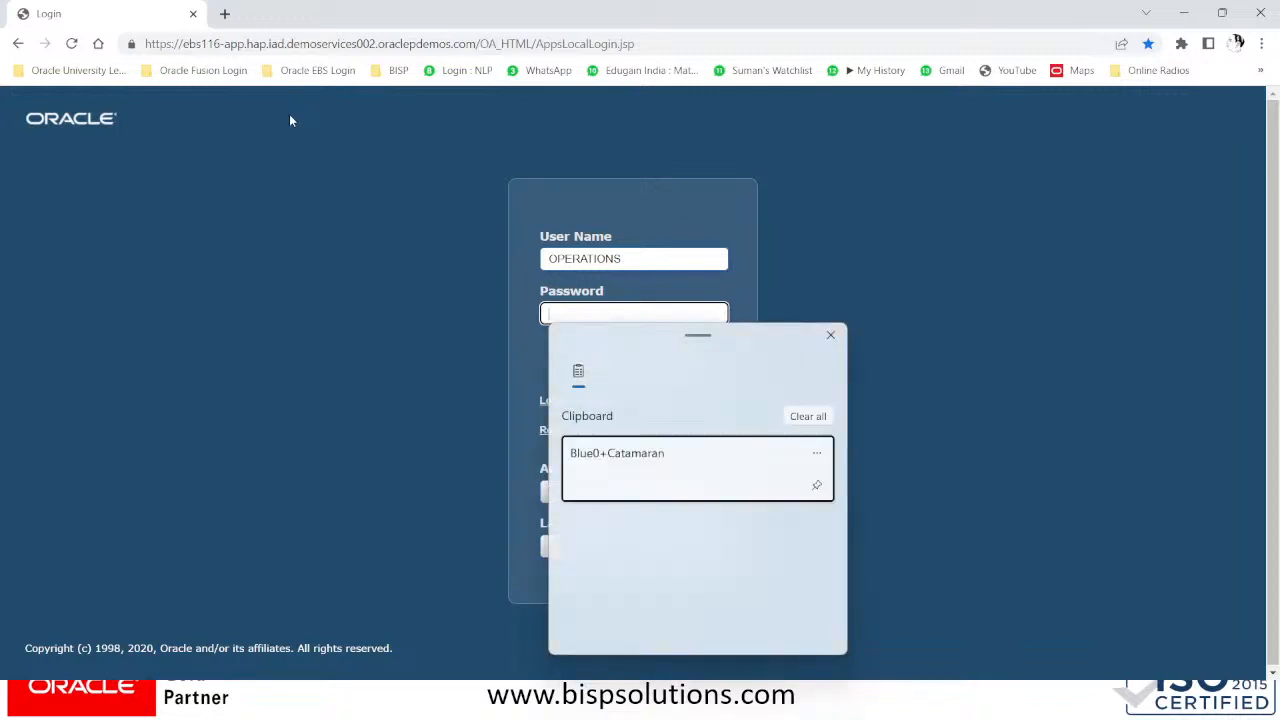
click(743, 478)
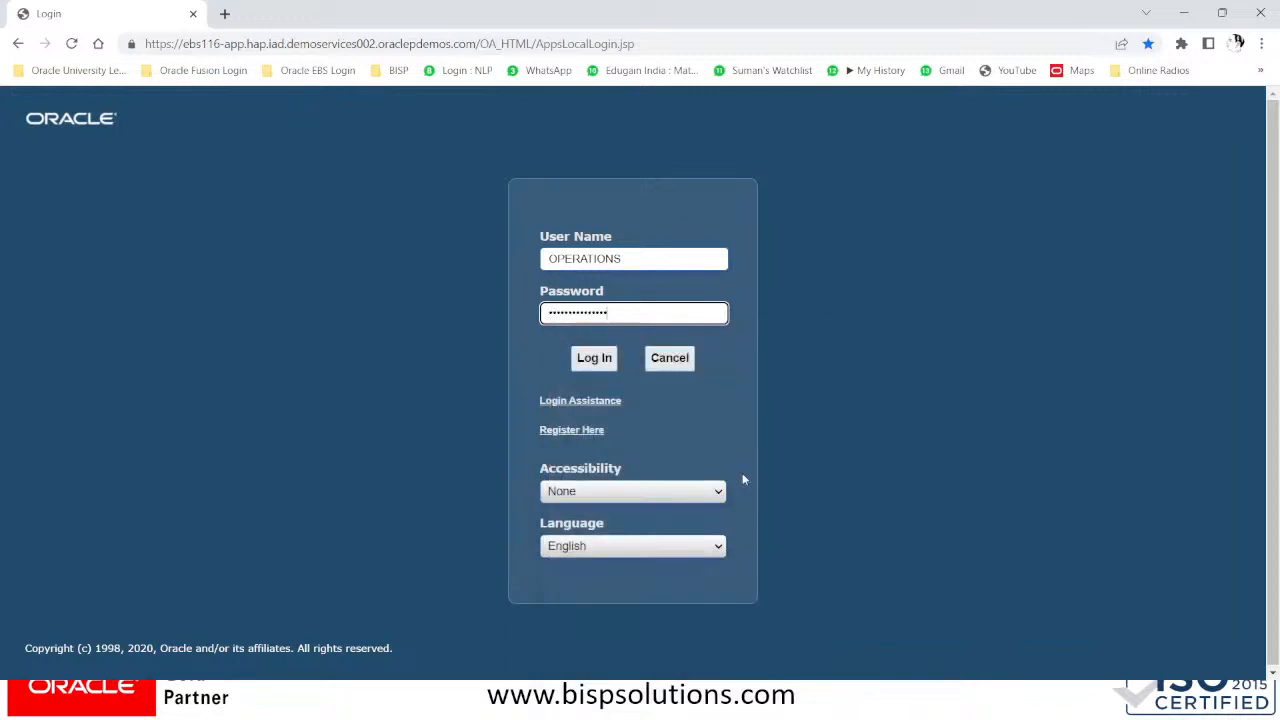
click(590, 366)
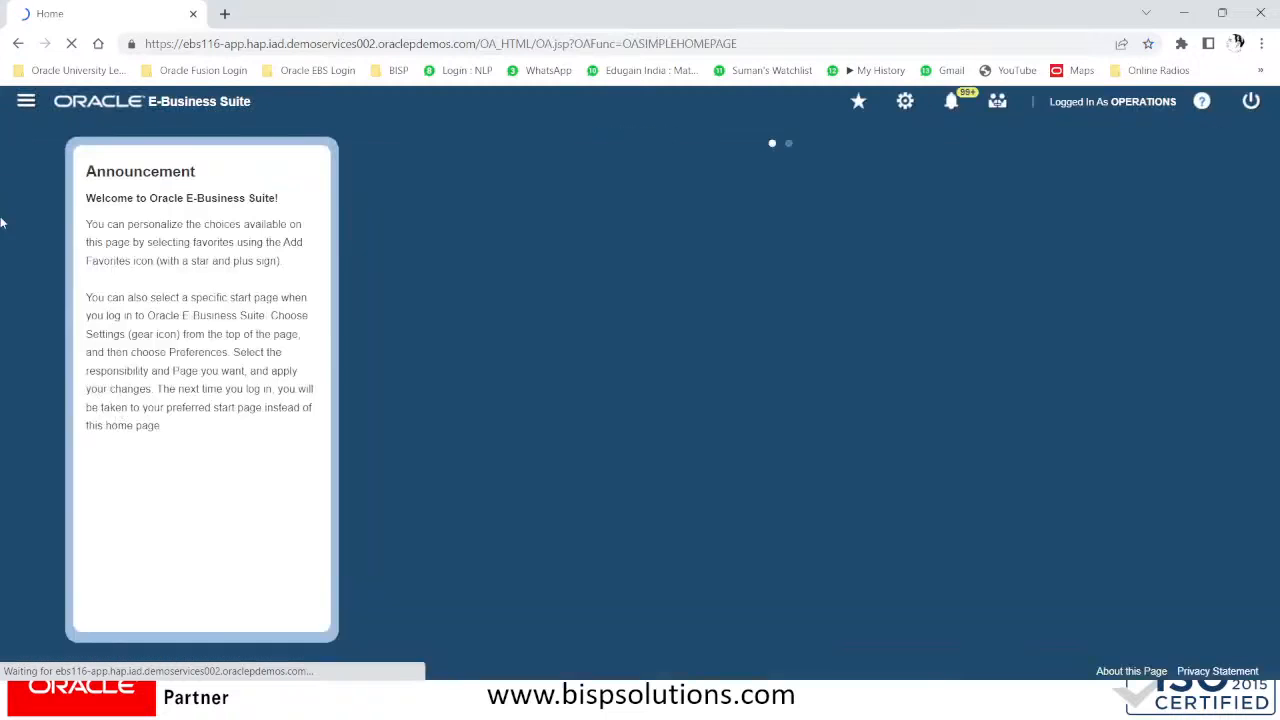
Open Book Controls from the Asset System setup of the Assets, Vision Operations (USA) responsibility
click(25, 105)
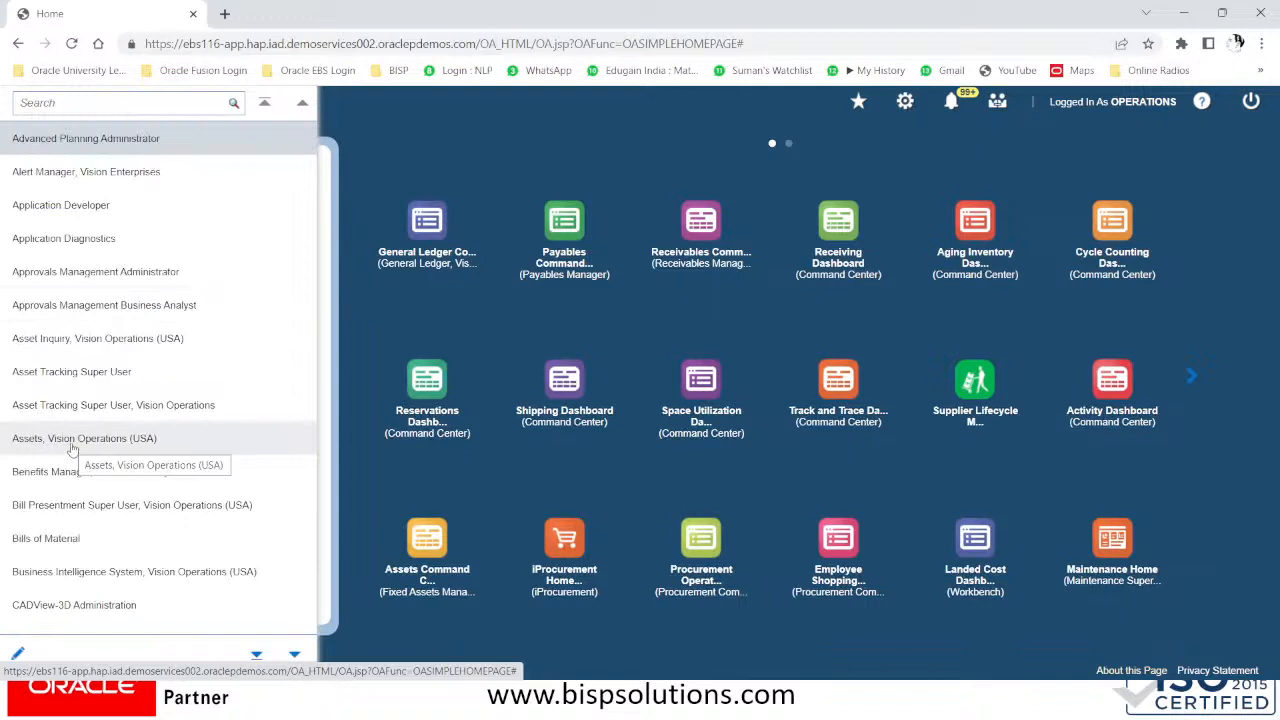
click(72, 440)
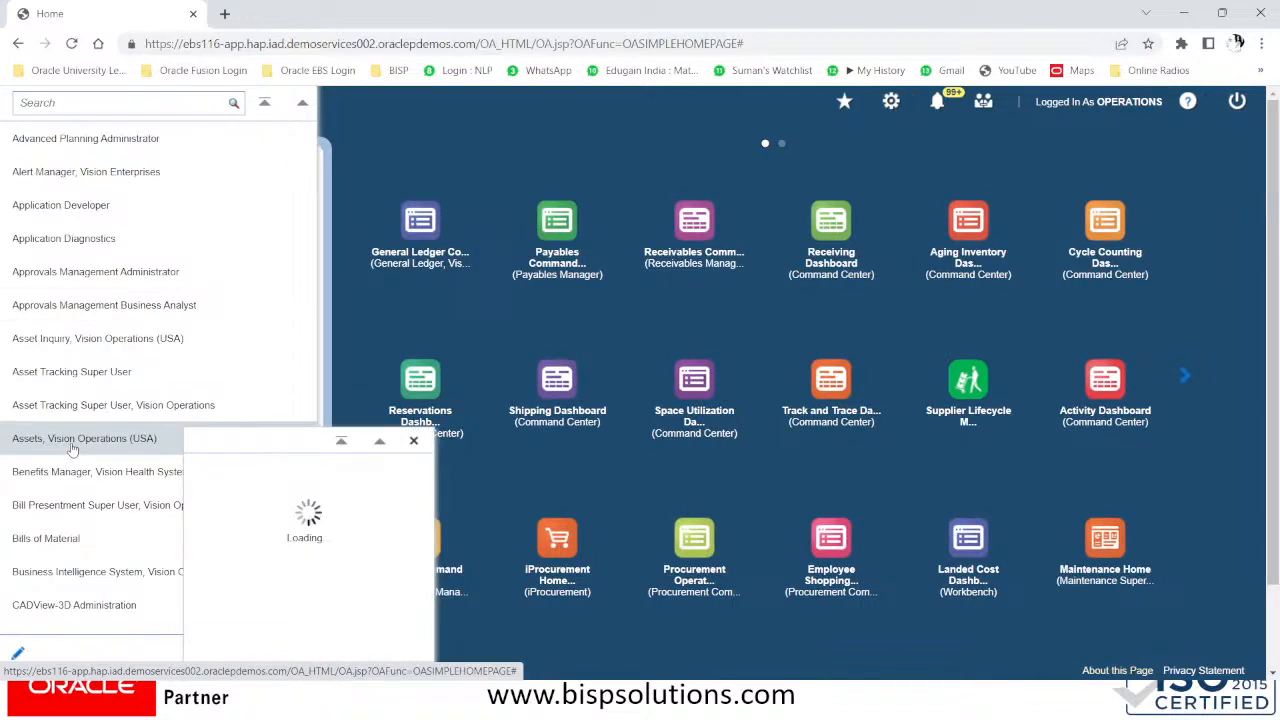
scroll(244, 470, down, 3)
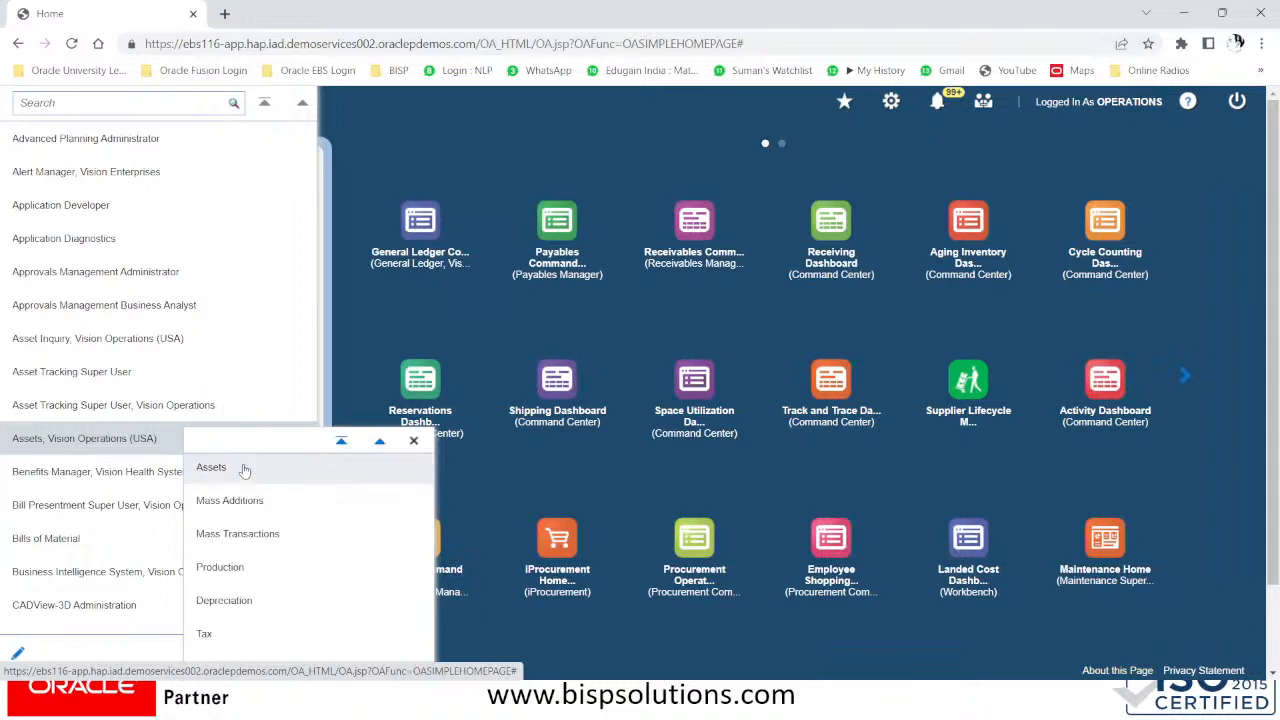
scroll(244, 470, down, 3)
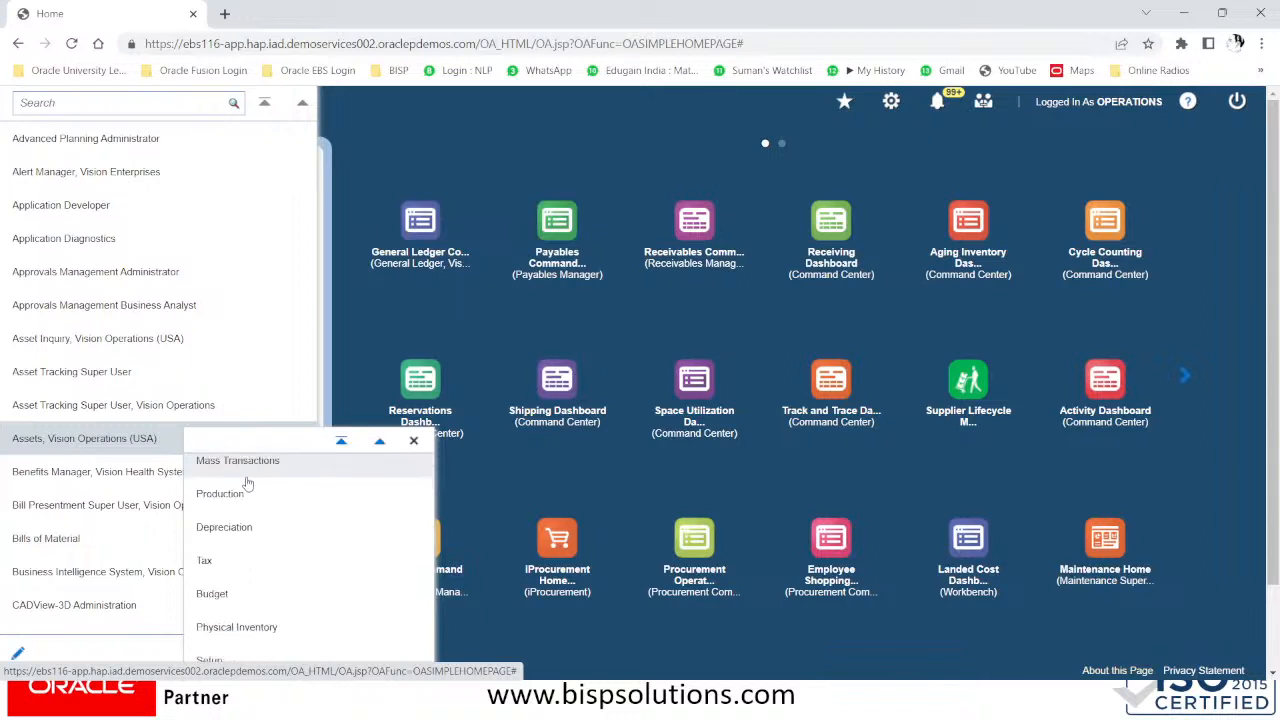
click(261, 606)
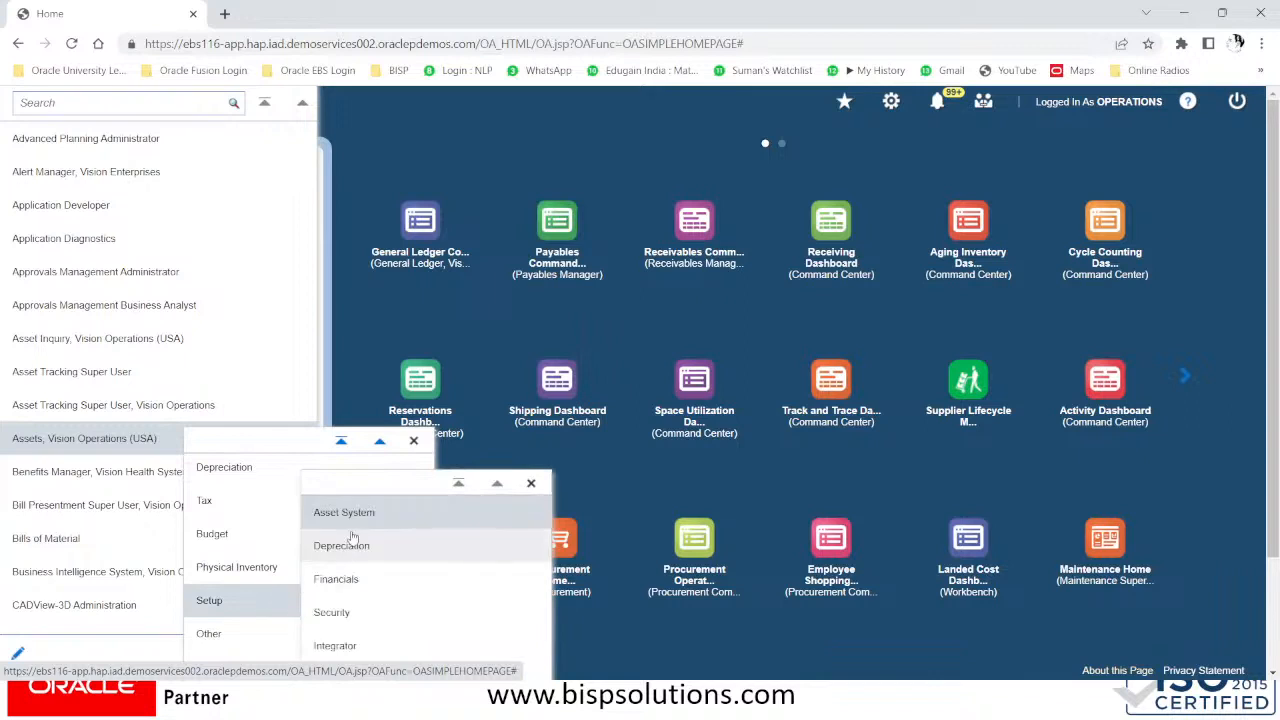
click(360, 516)
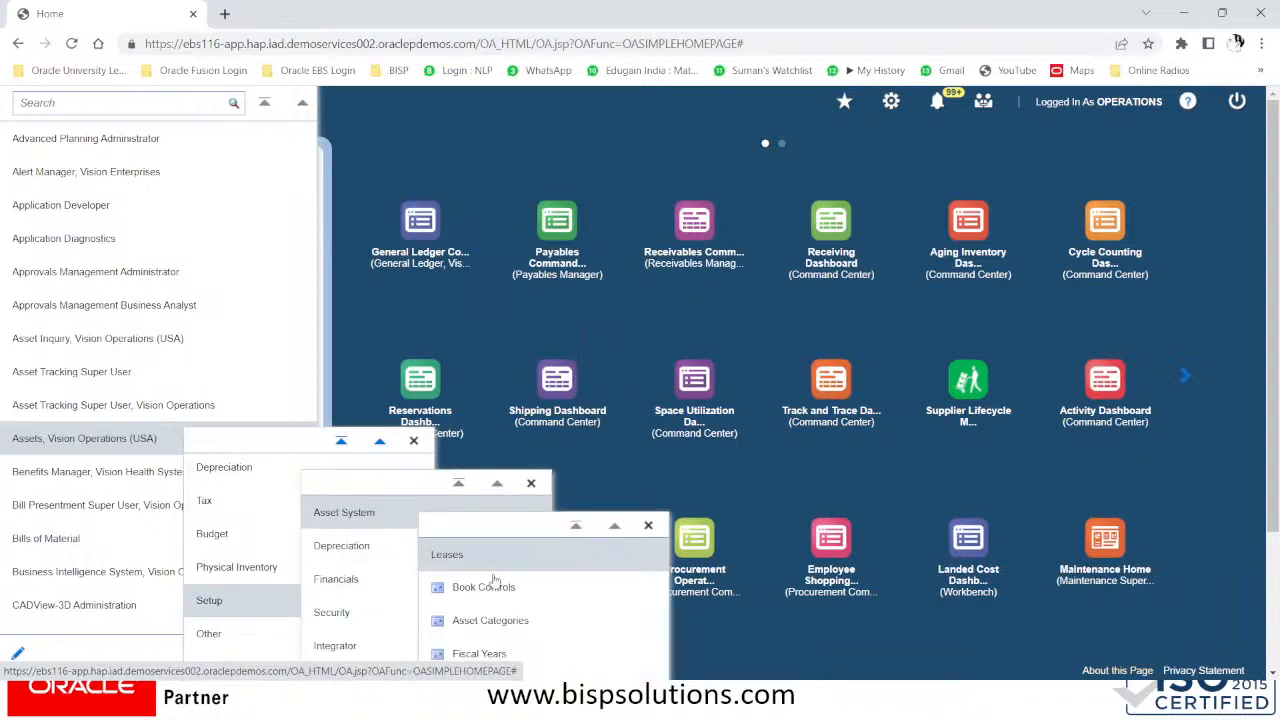
click(508, 592)
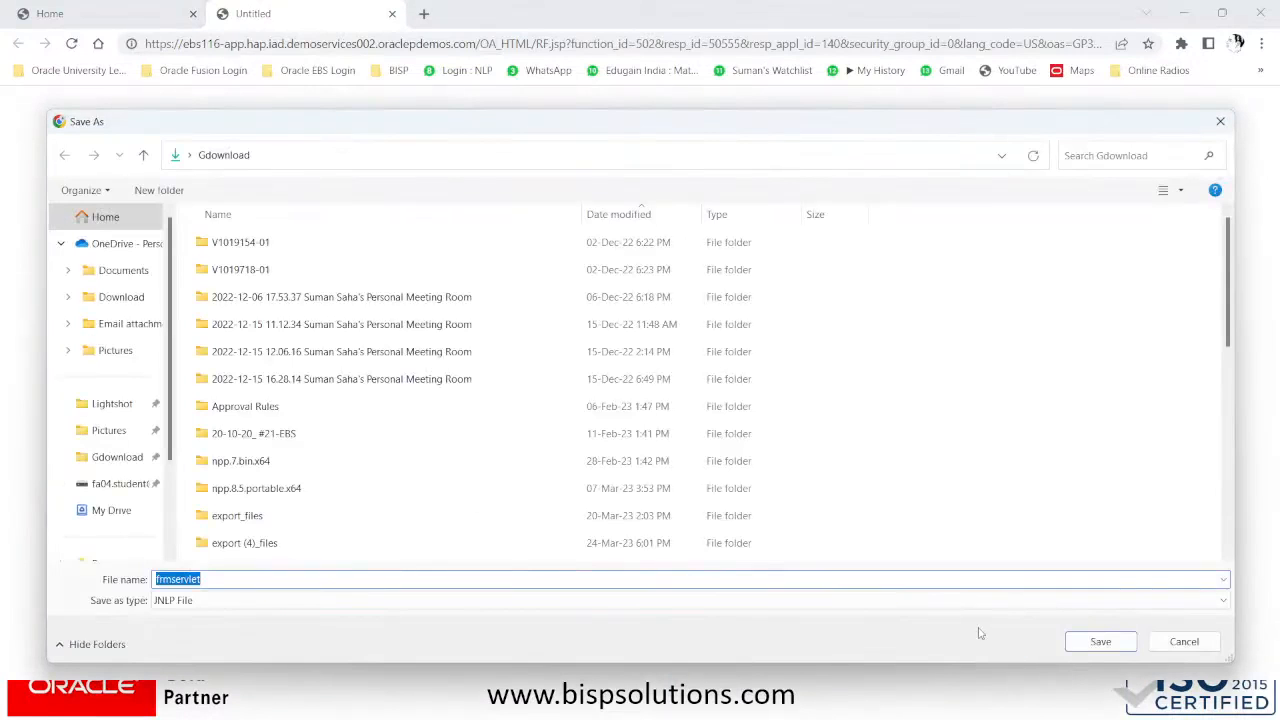
Save the frmservlet JNLP file and launch it to load the Book Controls form in Oracle Applications
click(1106, 648)
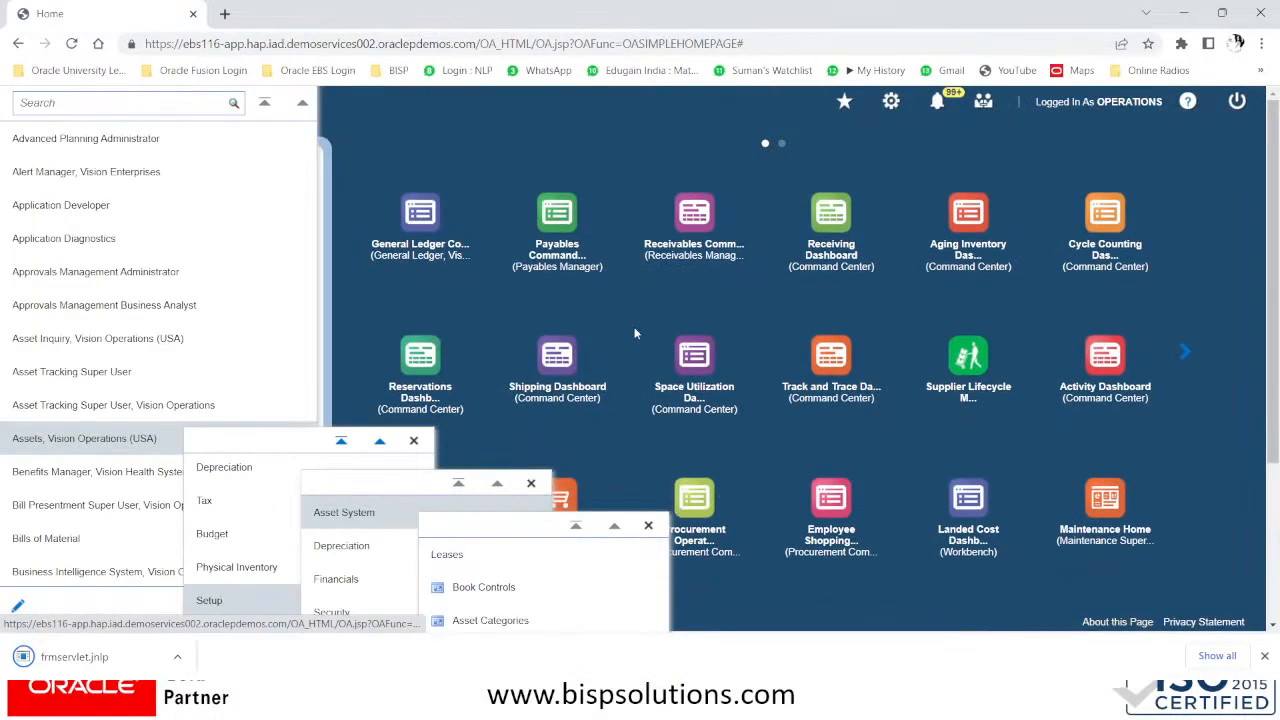
click(177, 656)
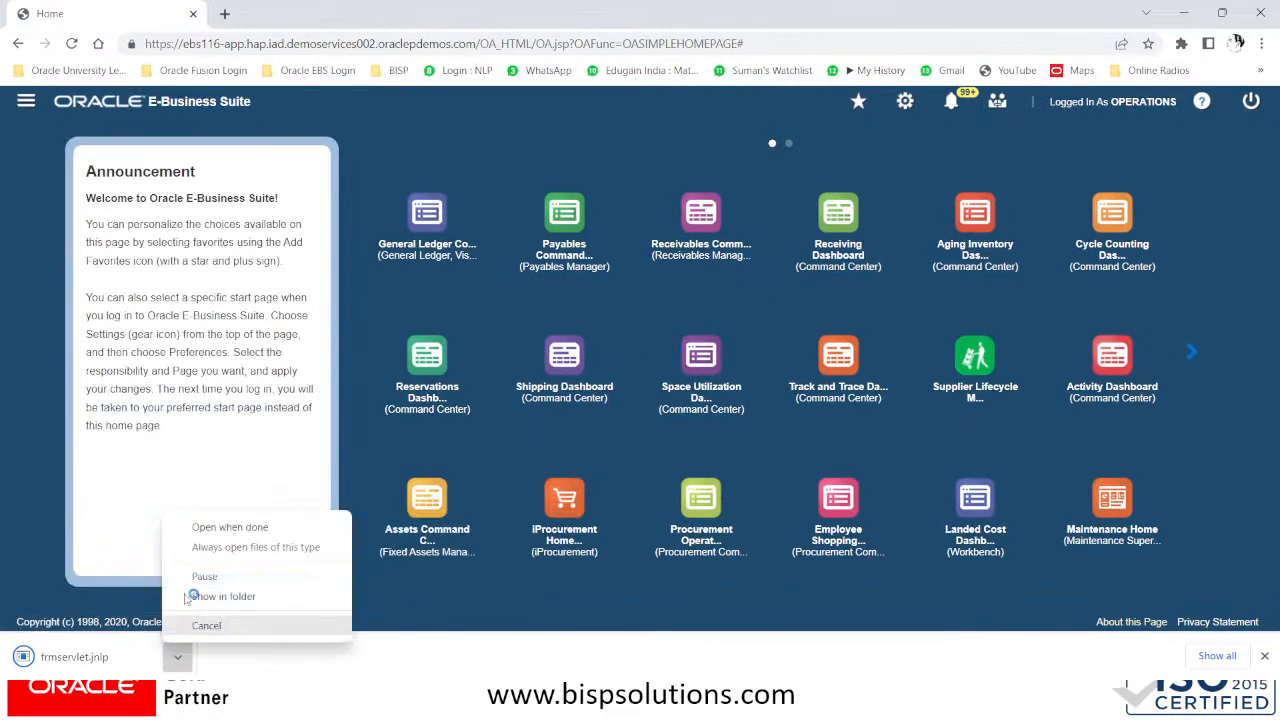
click(220, 527)
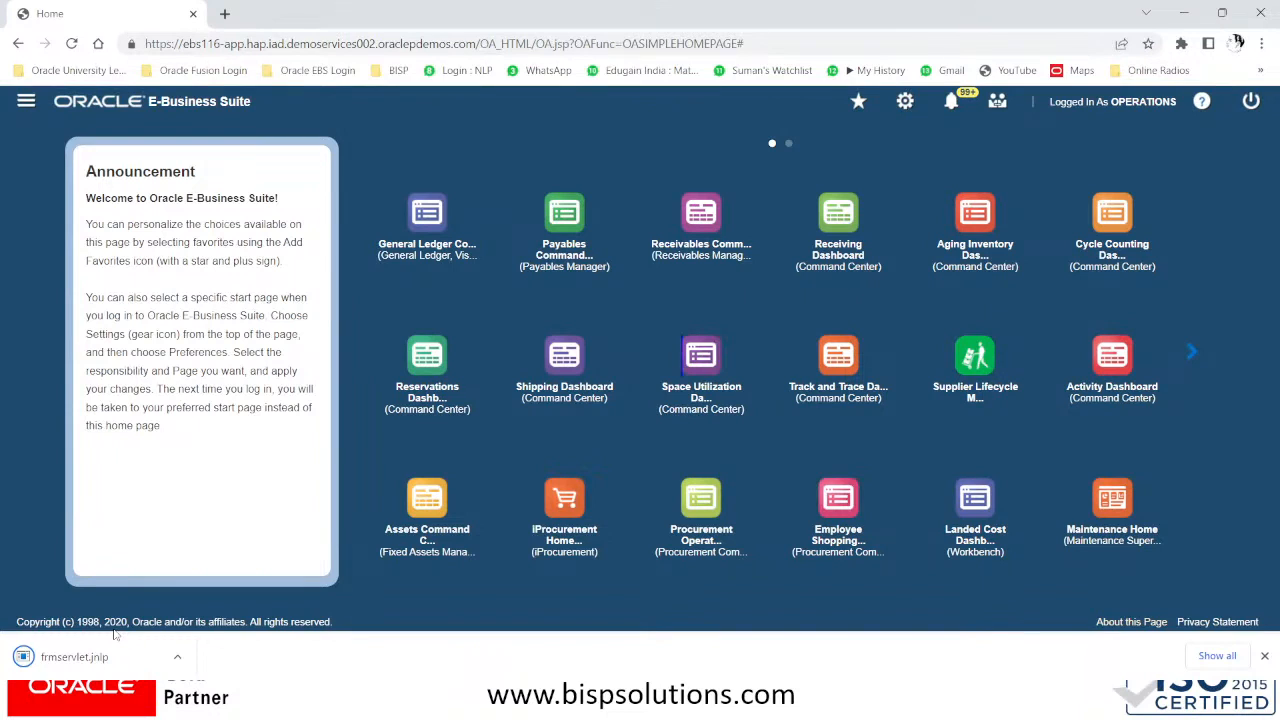
click(180, 658)
click(530, 458)
click(529, 455)
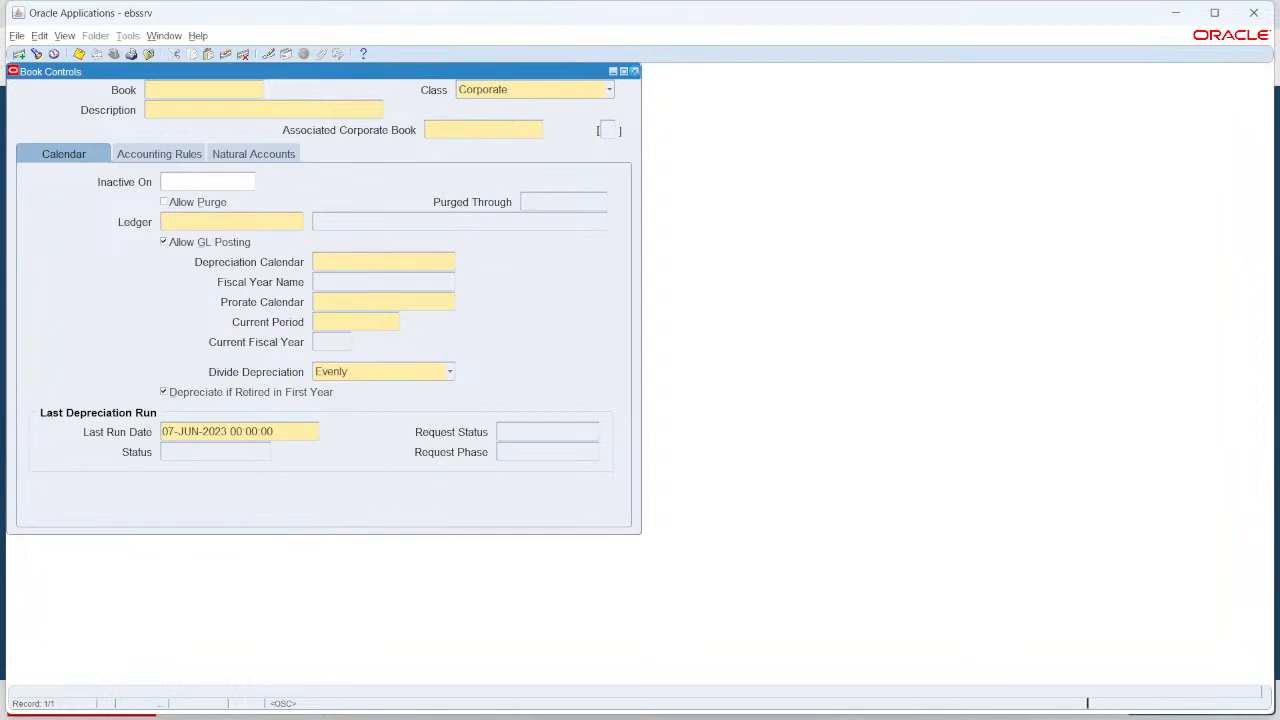
Close the Book Controls form and reopen it from the navigator's Asset System setup functions
click(634, 71)
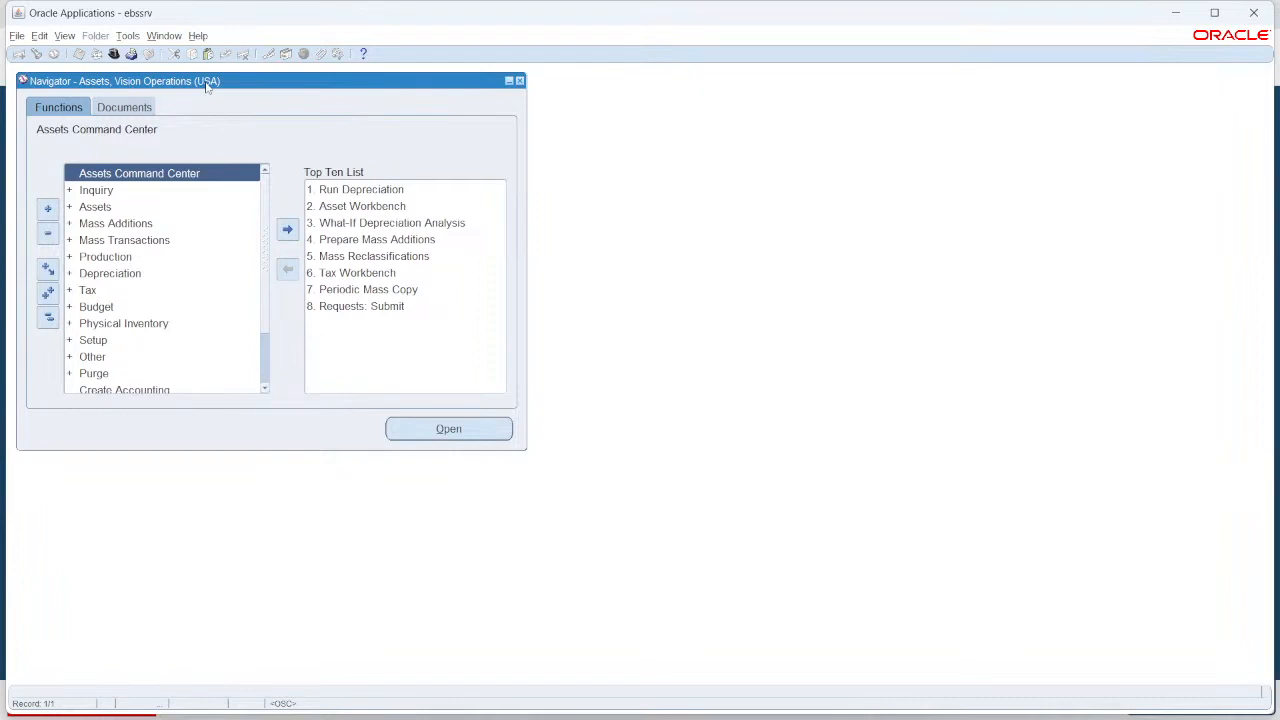
click(90, 342)
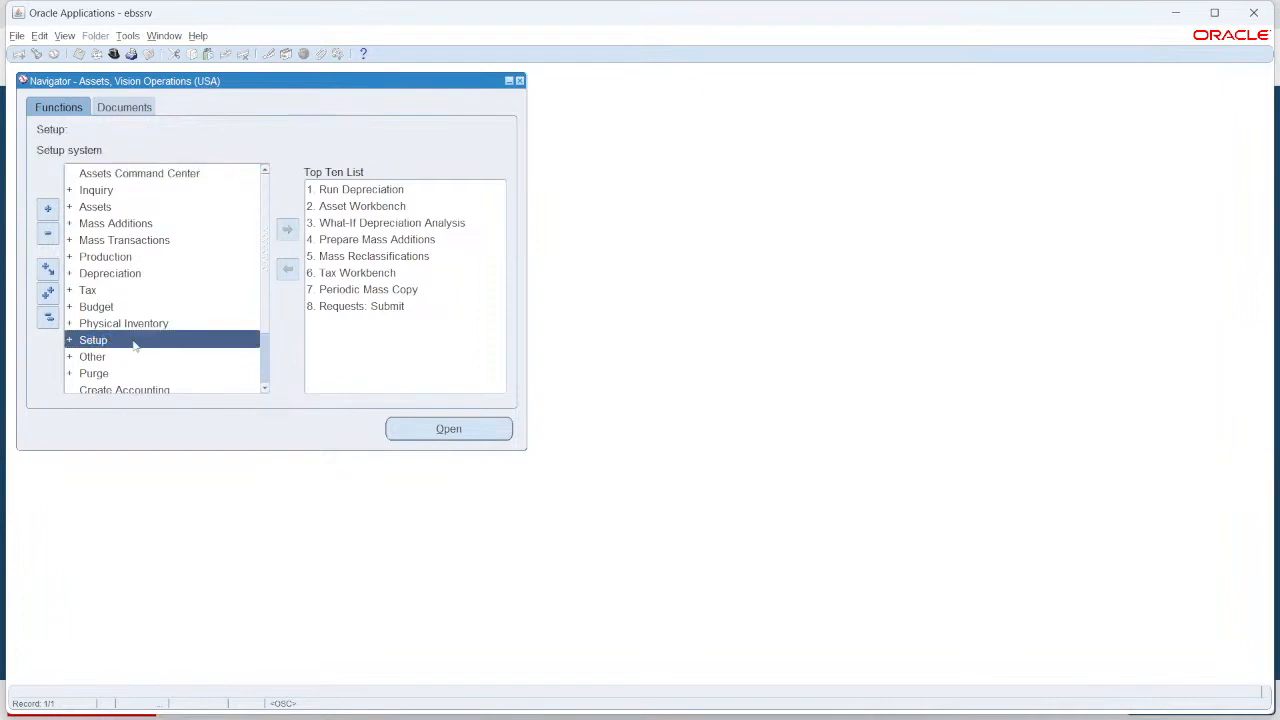
double_click(134, 344)
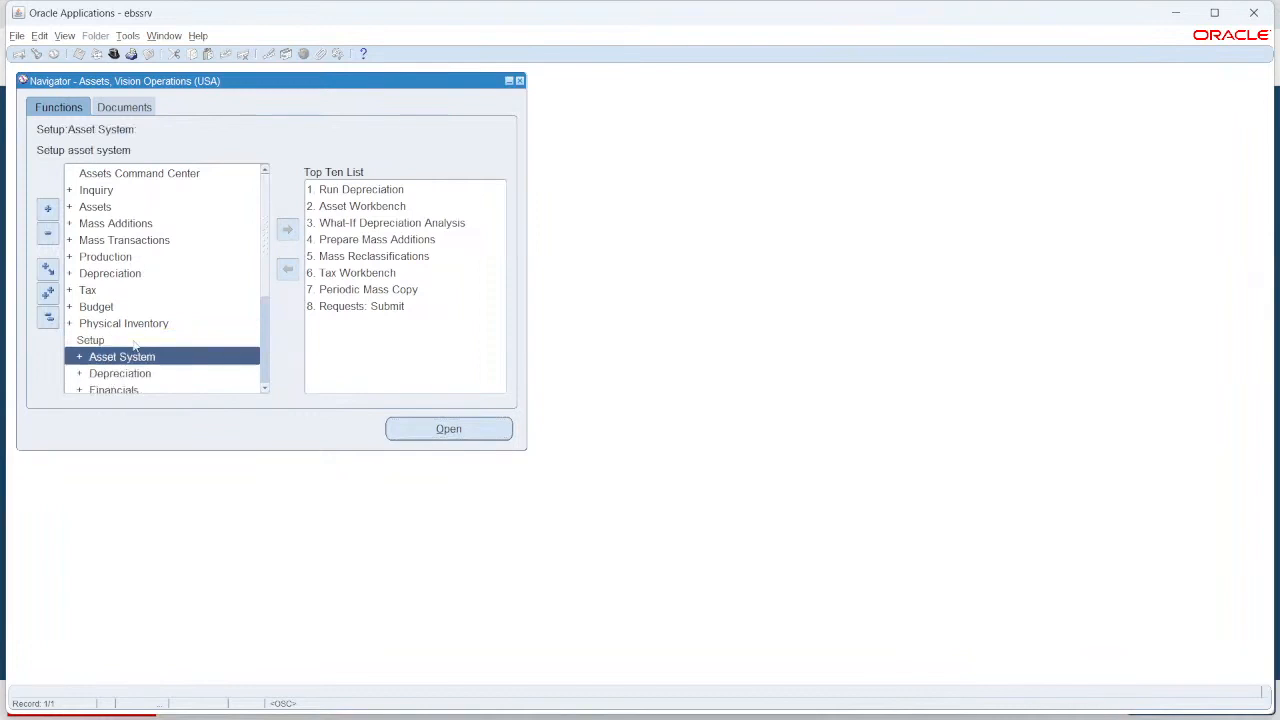
key(Return)
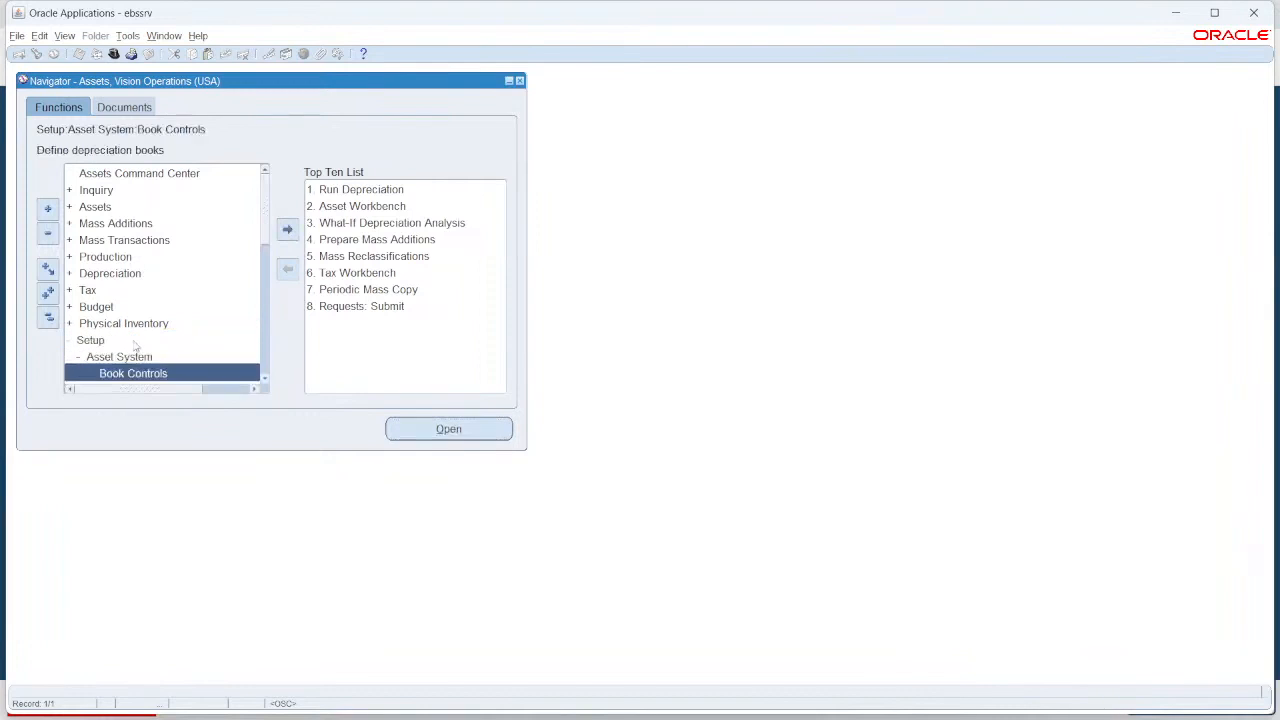
key(Return)
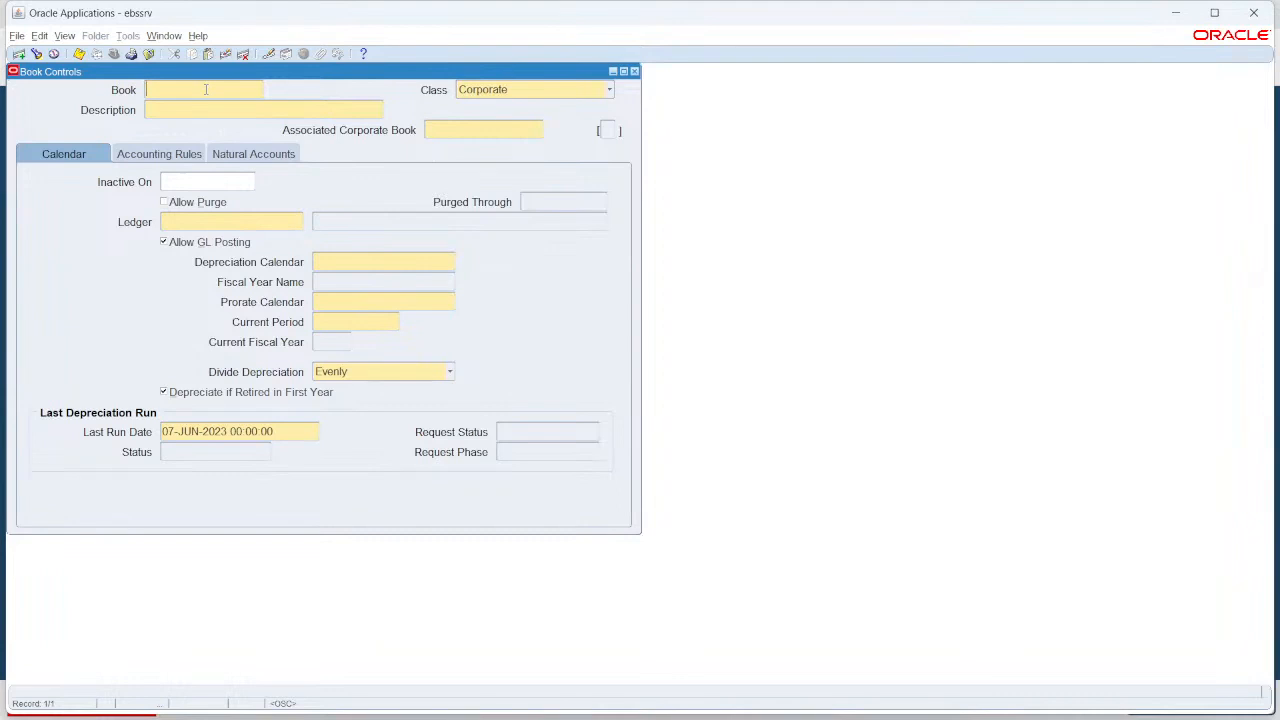
Name the new depreciation book XNX CORP BOOK
text(XNX)
text(CORPOR)
key(BackSpace)
key(BackSpace)
text(BOOK)
key(Tab)
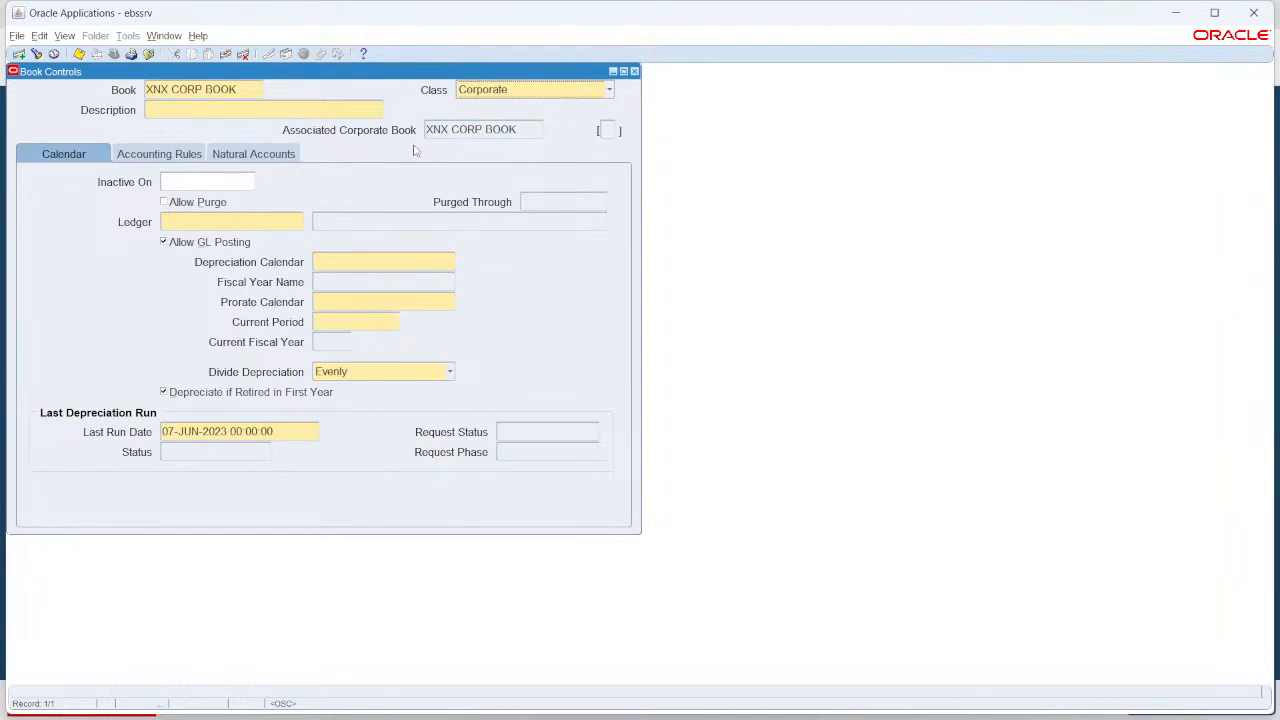
Keep the book class as Corporate and enter the description XNX CORPORATE BOOK
click(544, 92)
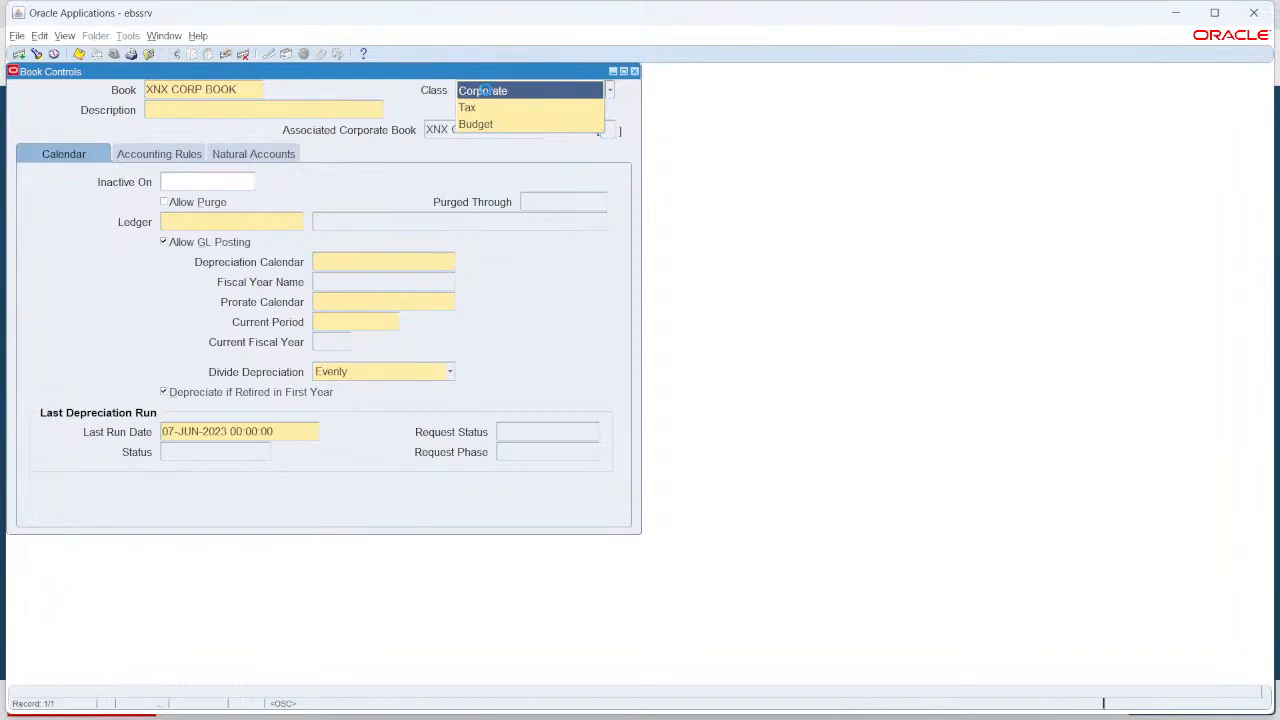
click(499, 91)
click(168, 112)
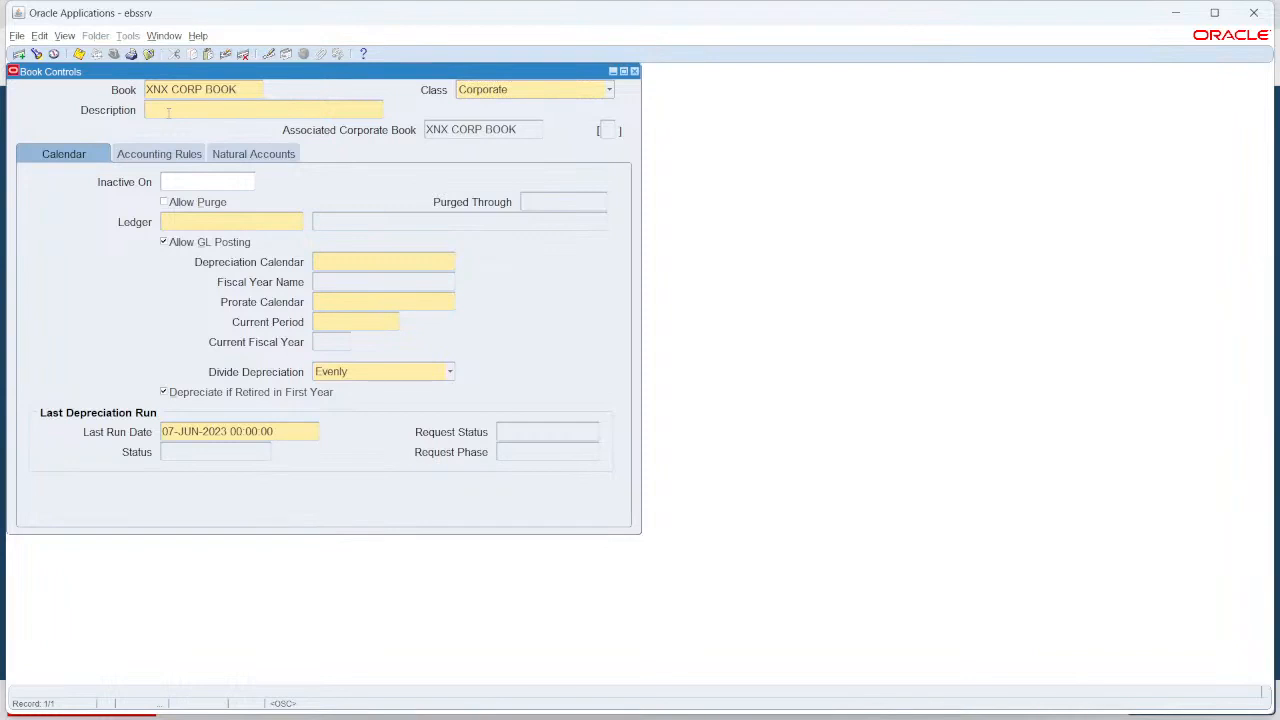
text(XNX CORPORATE BOOK)
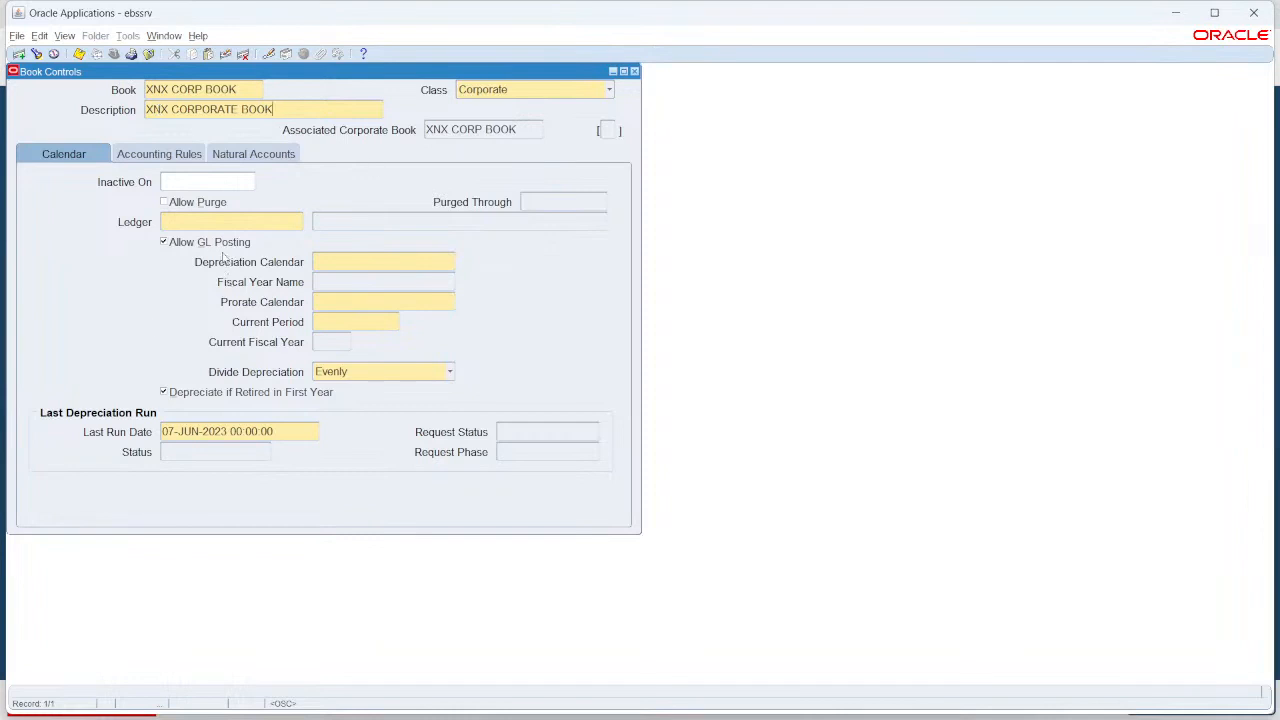
Allow purging for the book and assign the Vision Operations ledger, searching with VISION%OPERATION%
click(164, 202)
click(240, 222)
click(240, 223)
click(298, 222)
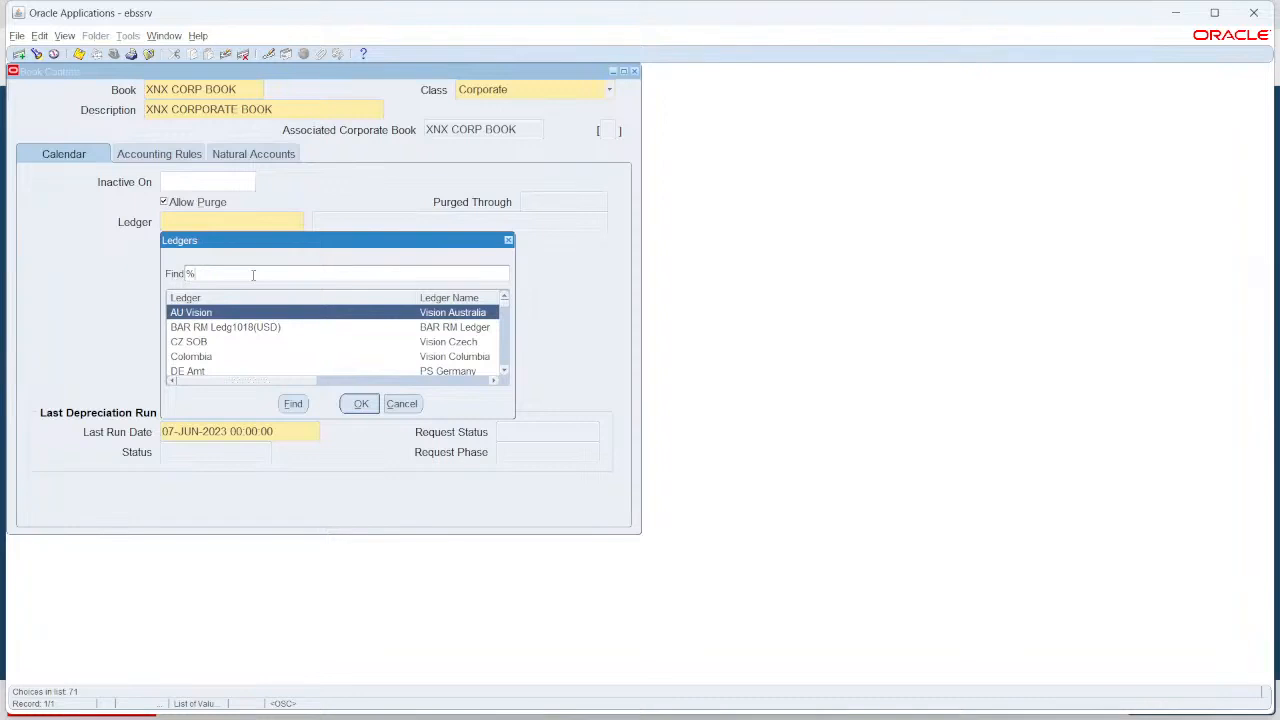
text(VISION%OPERATION%)
click(292, 403)
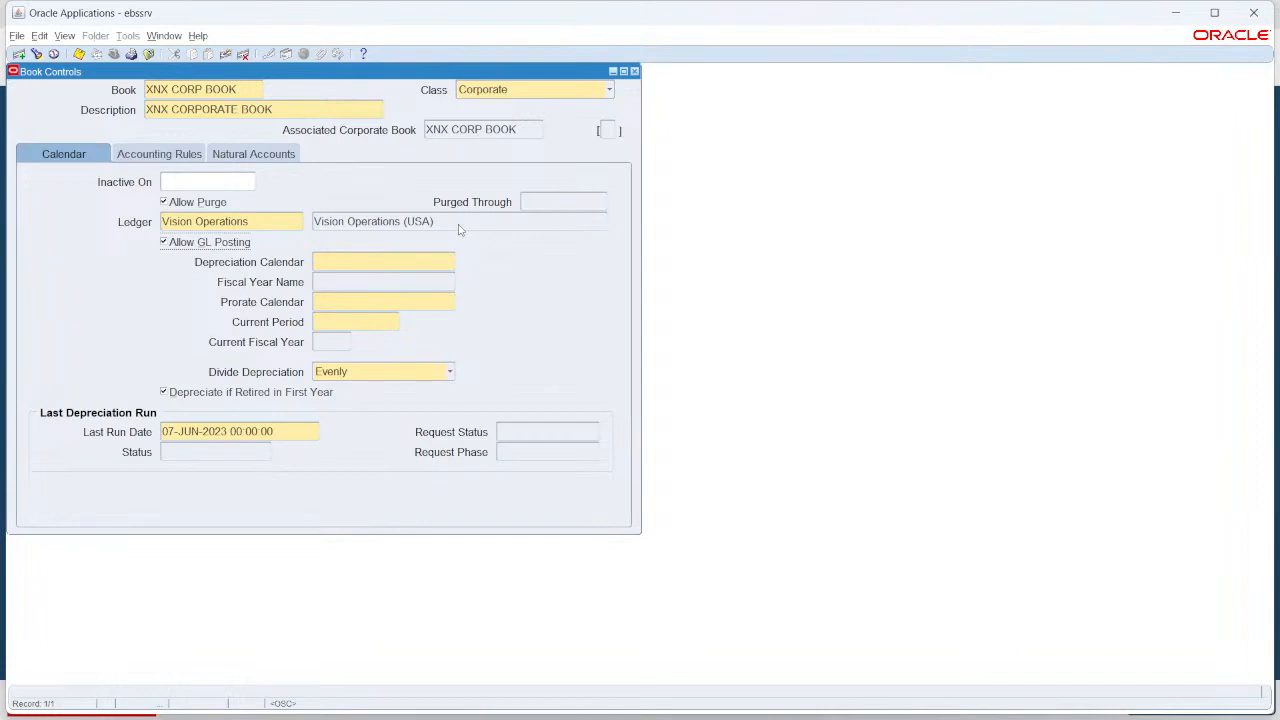
Set both the depreciation calendar and the prorate calendar to XNX_CALENDAR
click(395, 260)
click(448, 261)
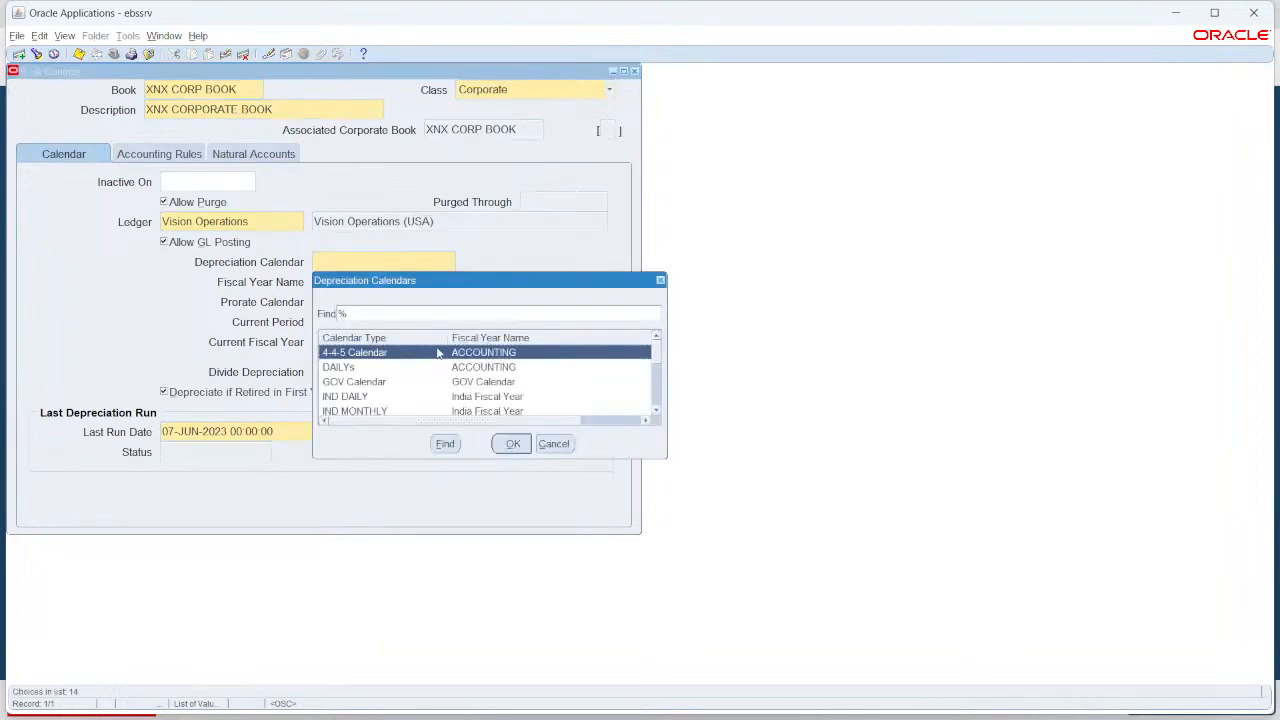
click(658, 415)
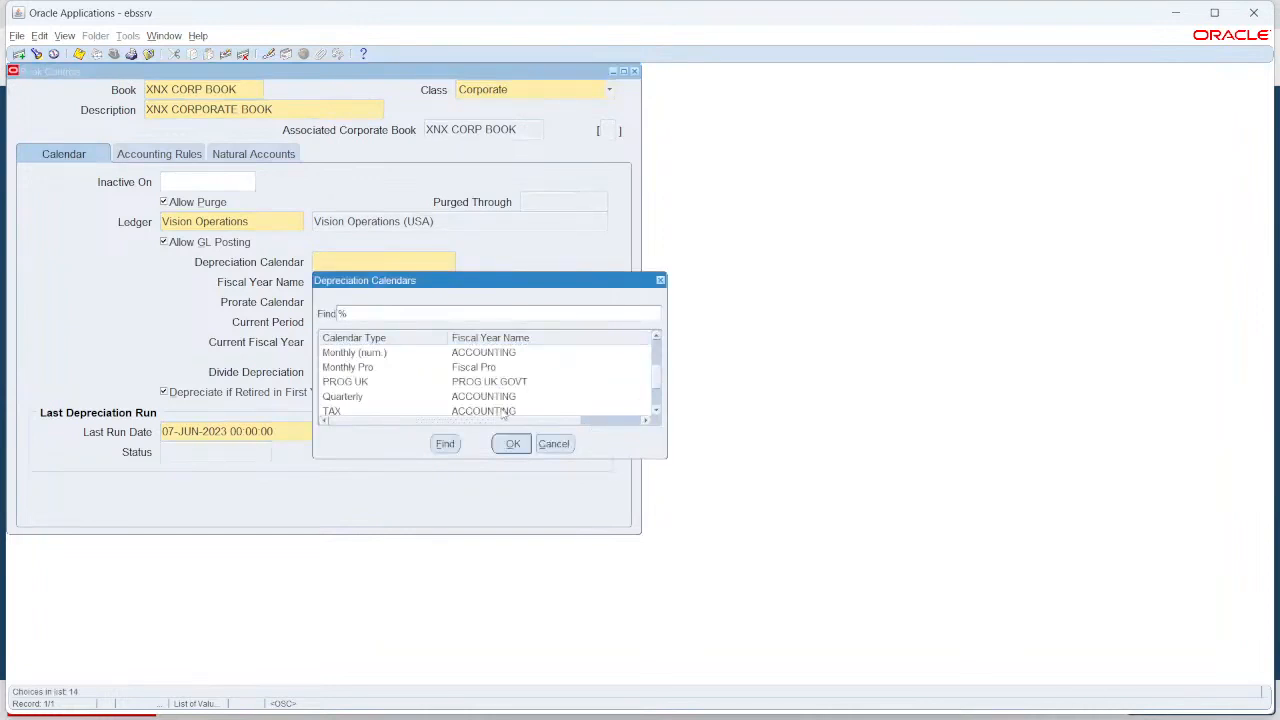
scroll(510, 390, down, 1)
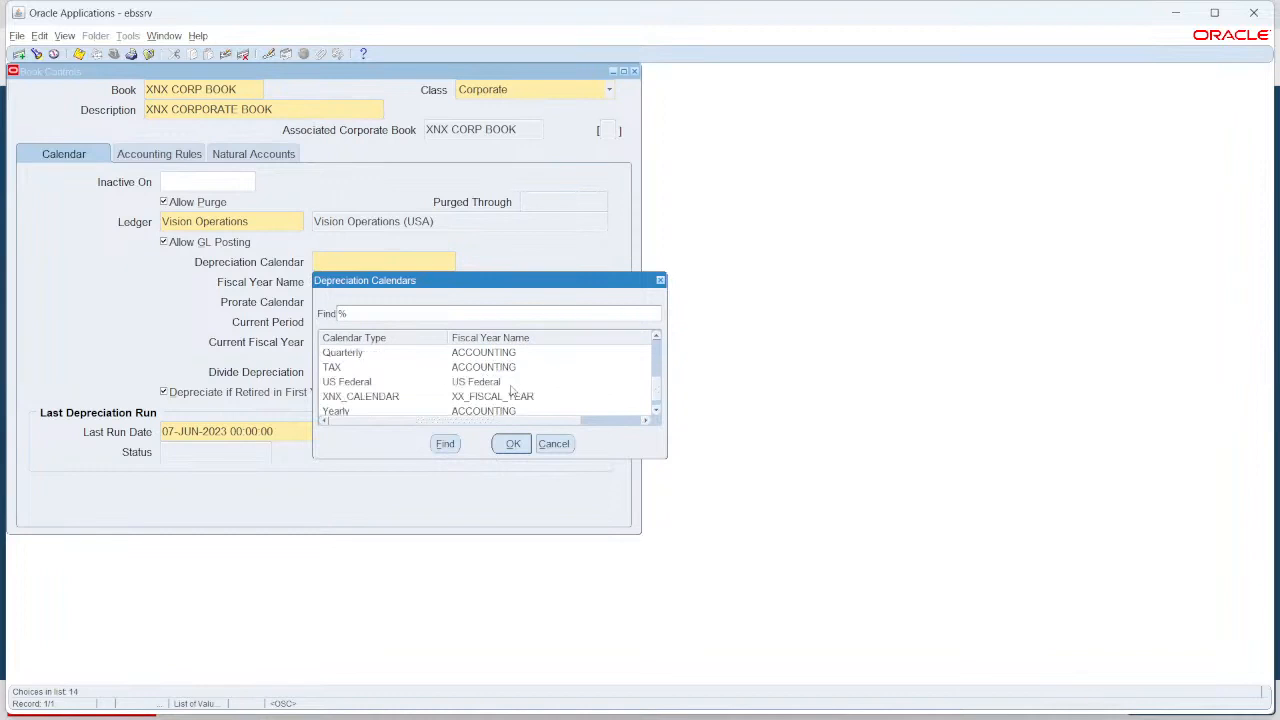
click(371, 399)
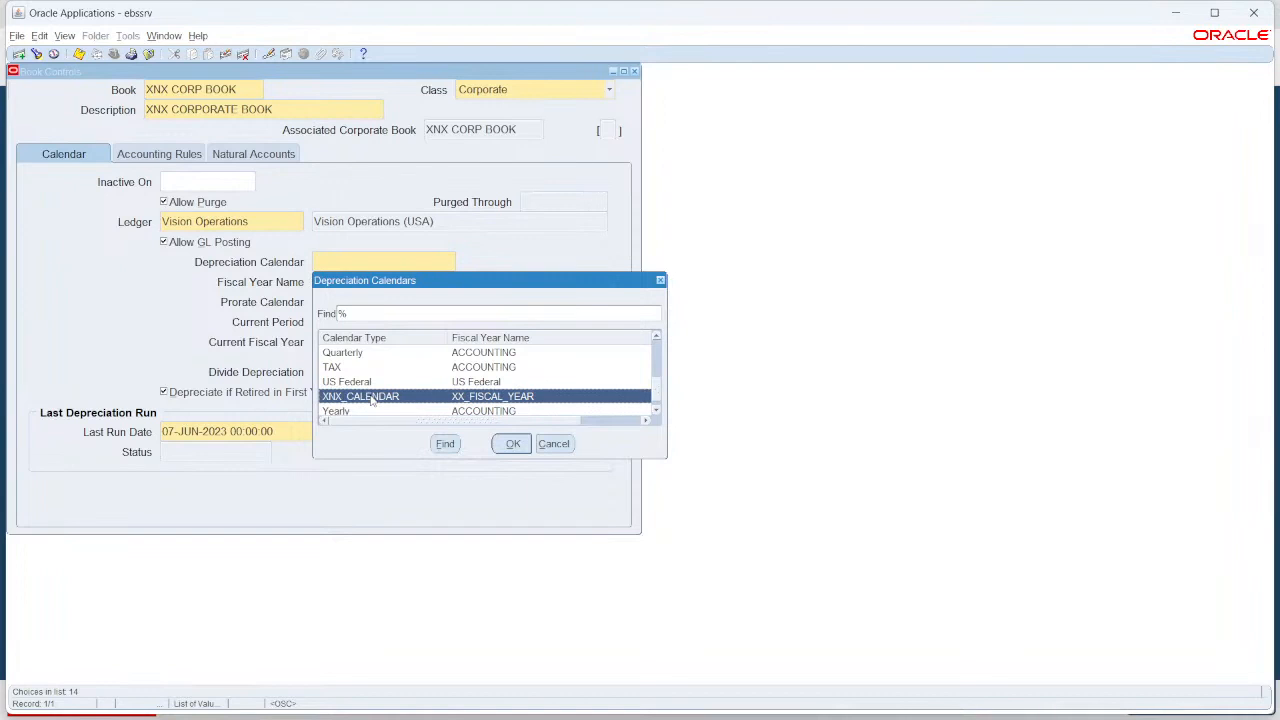
double_click(371, 397)
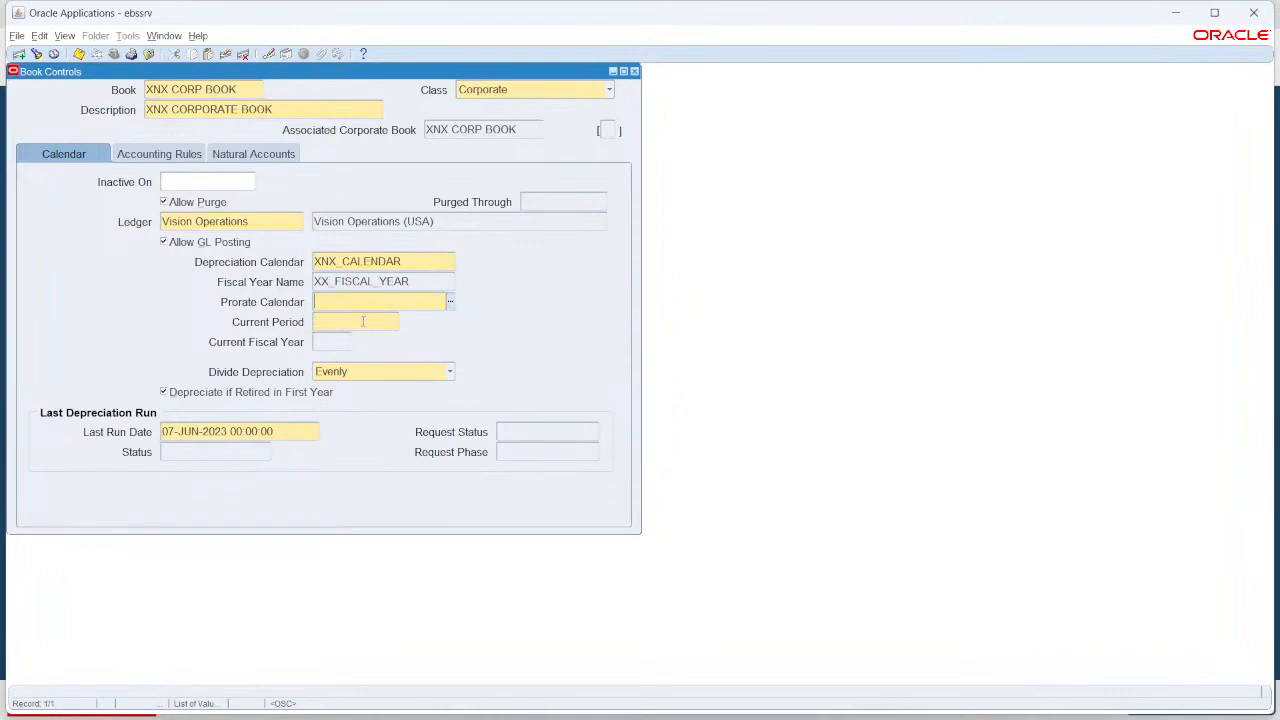
click(449, 302)
Set the book's current period to JAN-22
click(395, 322)
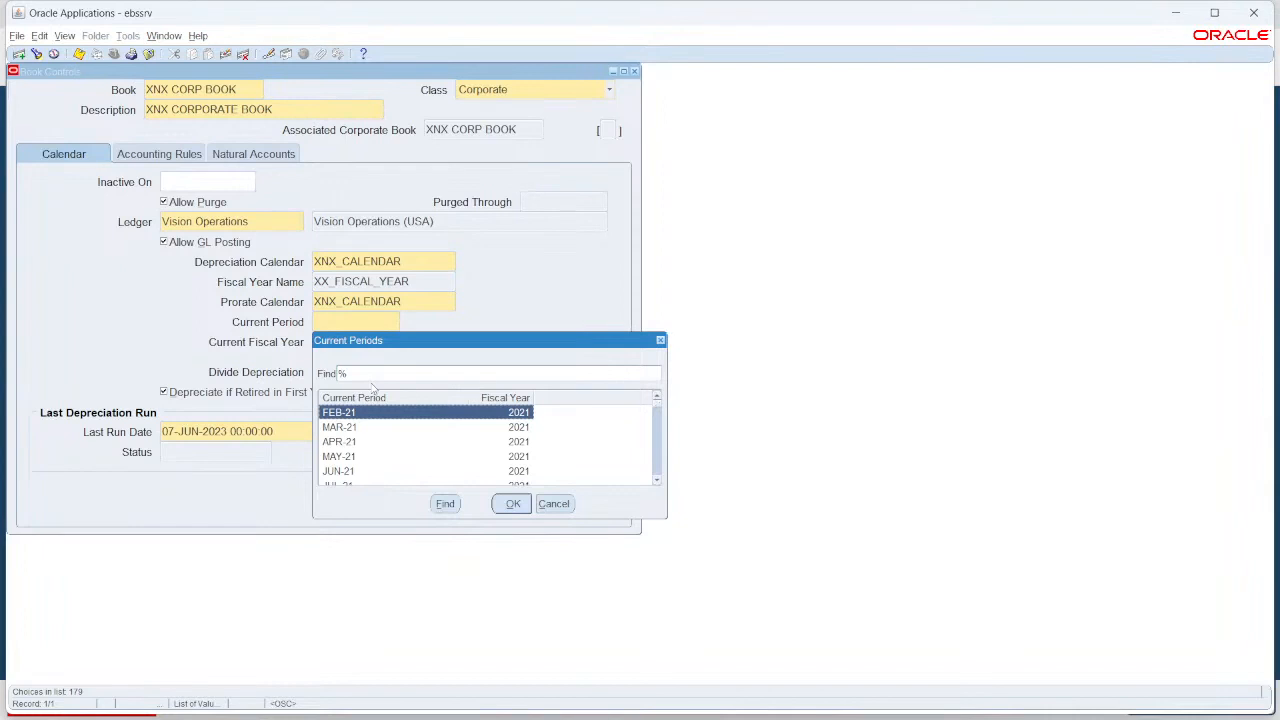
click(374, 372)
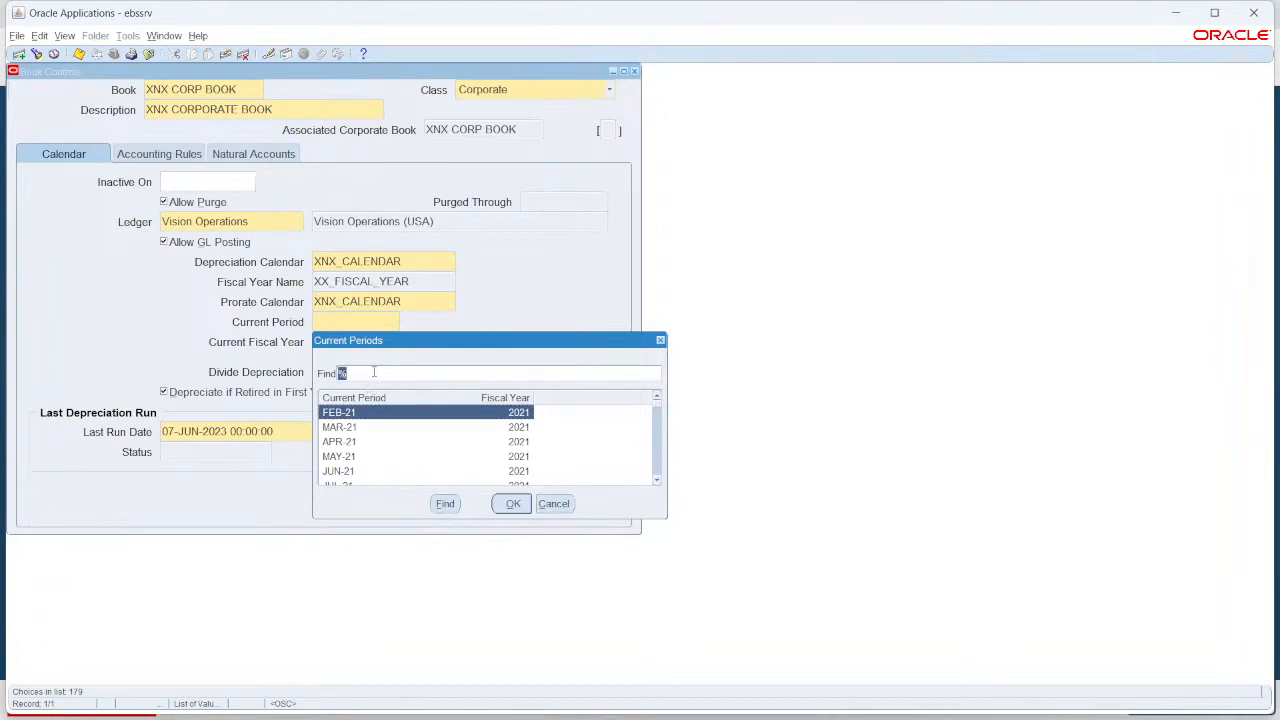
click(374, 372)
text(JAN-21)
key(Return)
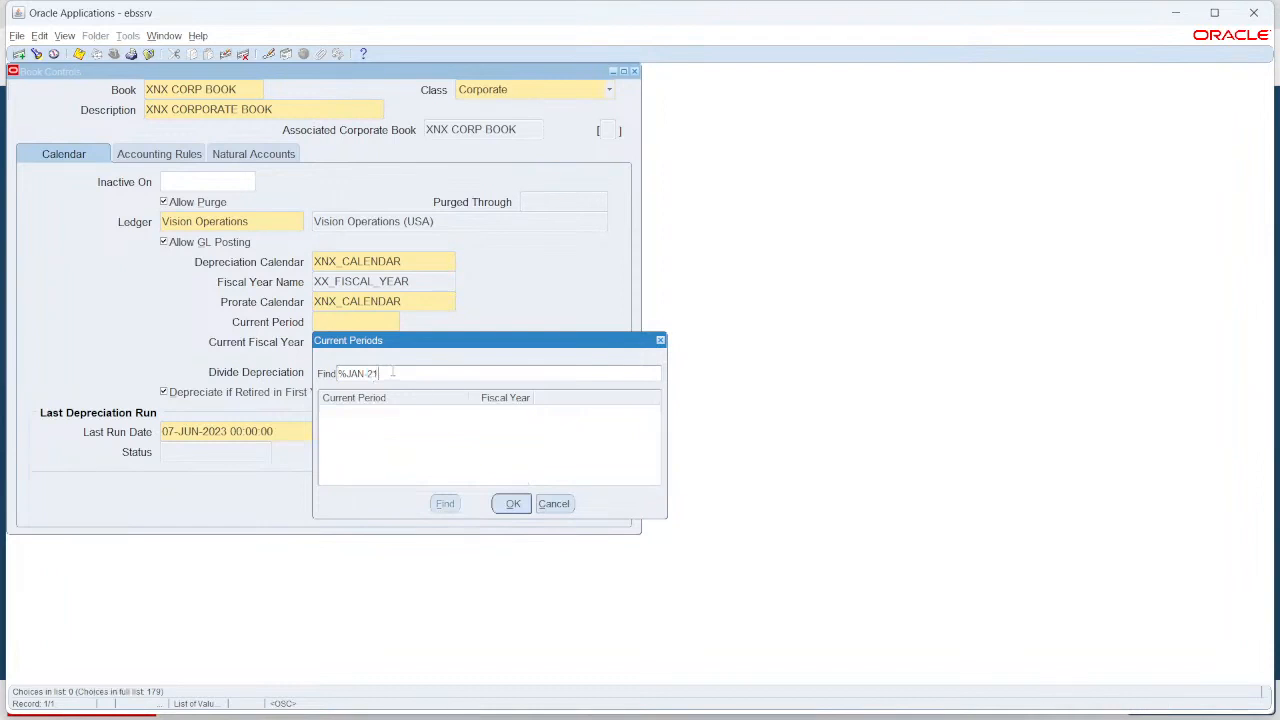
key(BackSpace)
key(BackSpace)
text(22)
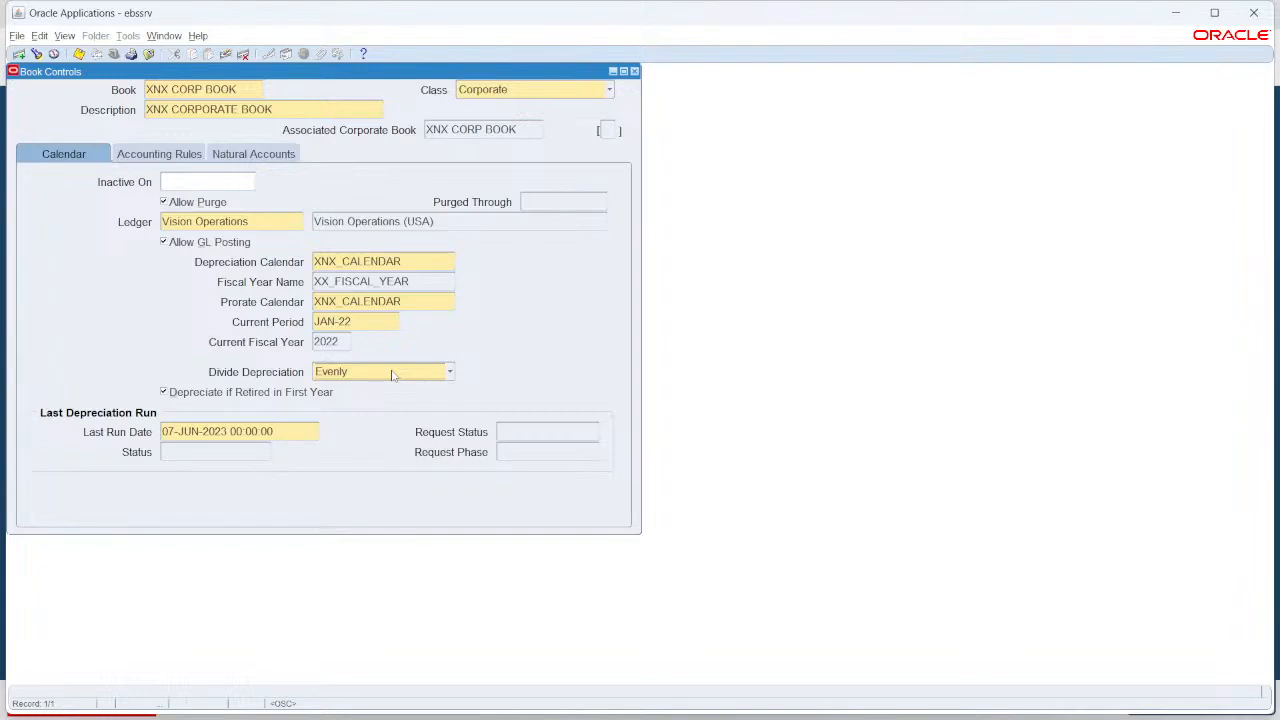
Change the book's current period to JAN-23 and keep Divide Depreciation set to Evenly
click(376, 323)
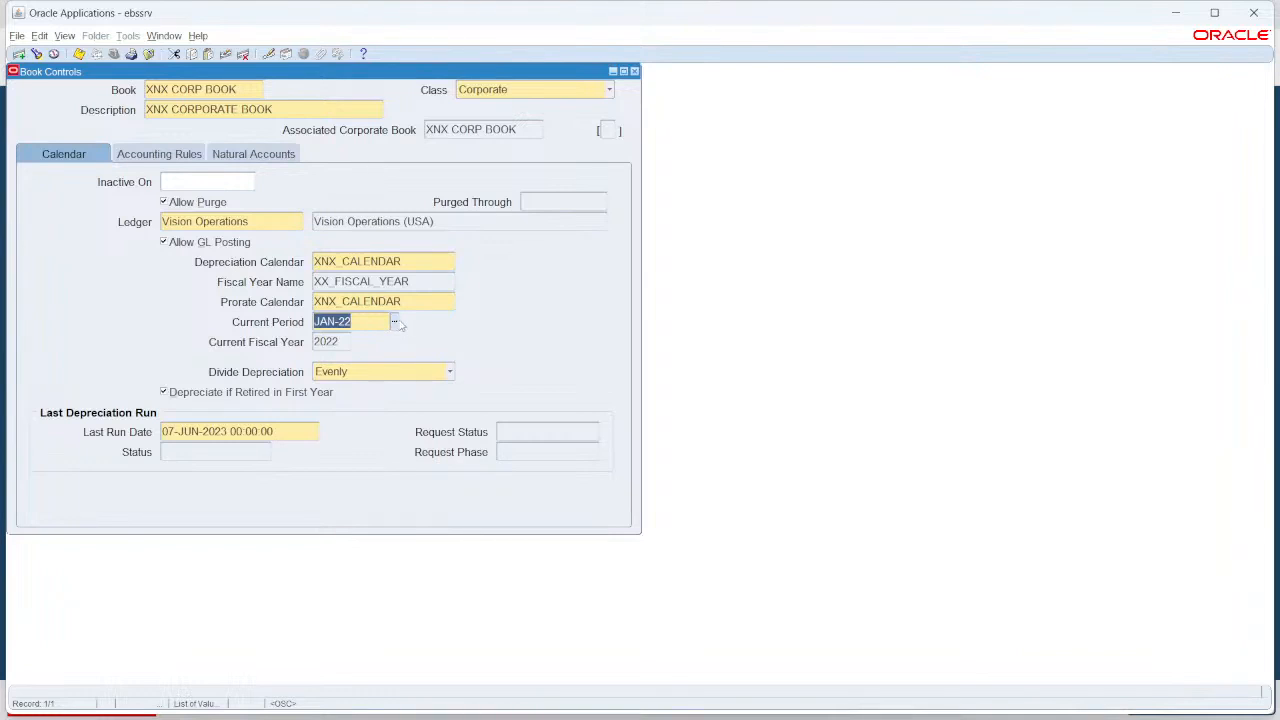
click(365, 322)
key(BackSpace)
text(3)
key(Tab)
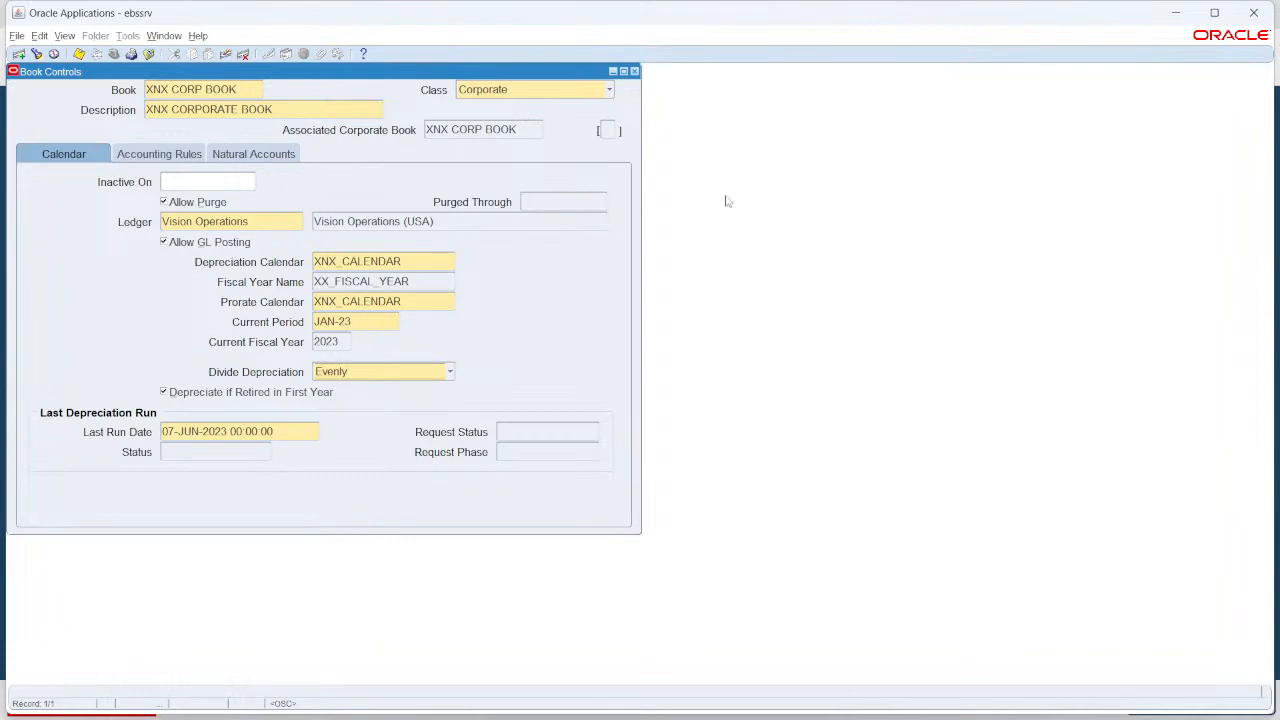
click(364, 376)
click(352, 399)
In the accounting rules, allow mass changes and group depreciation, including CIP members, CIP depreciation, member asset tracking and intercompany member asset assignments
click(170, 155)
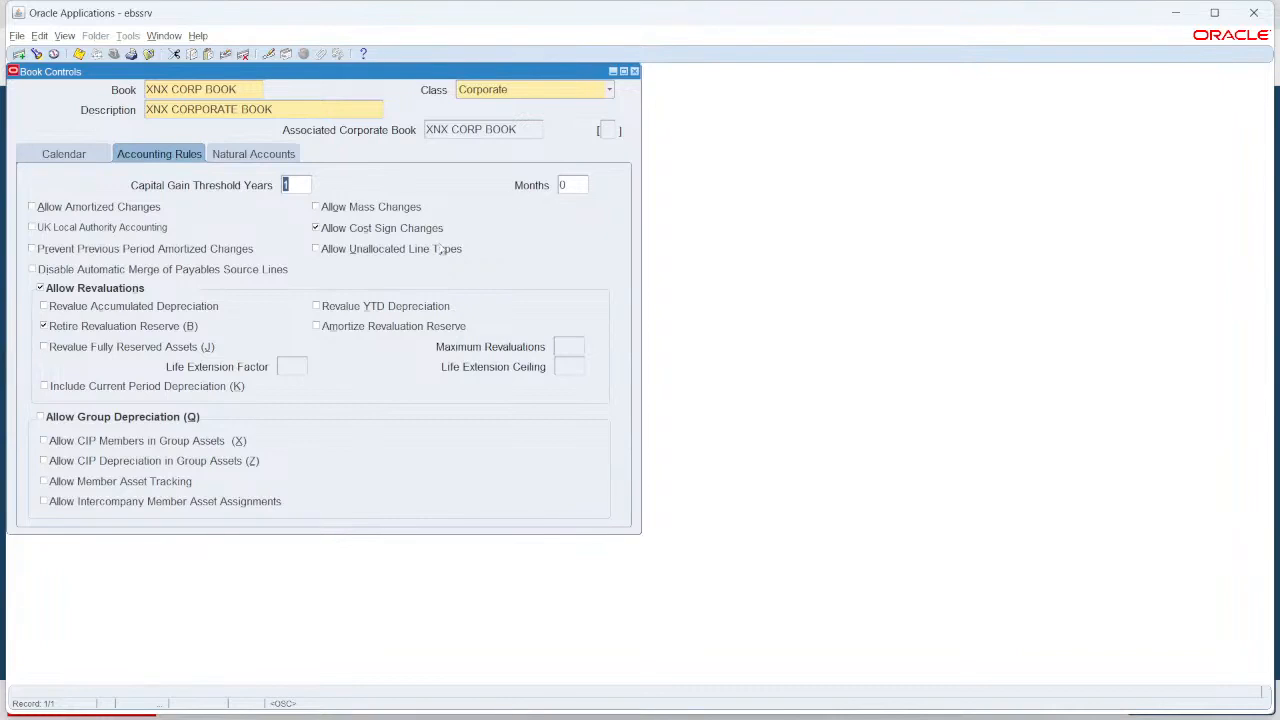
click(316, 208)
click(39, 418)
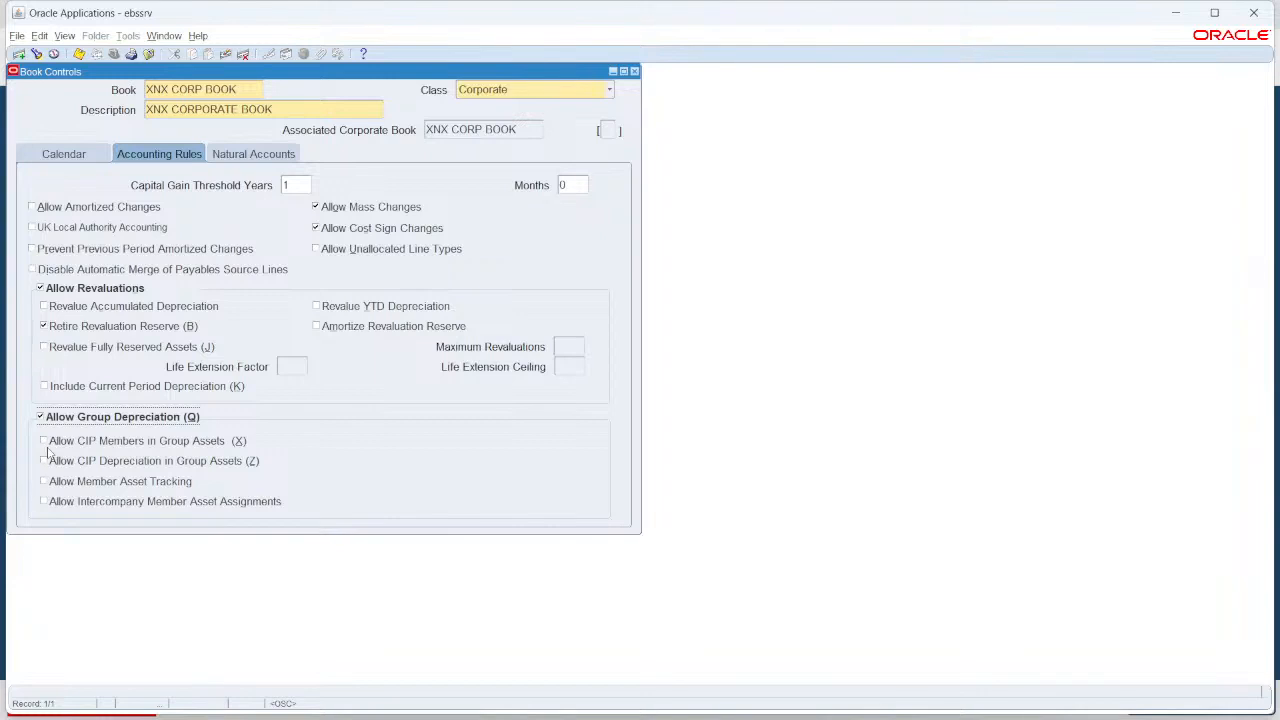
click(45, 442)
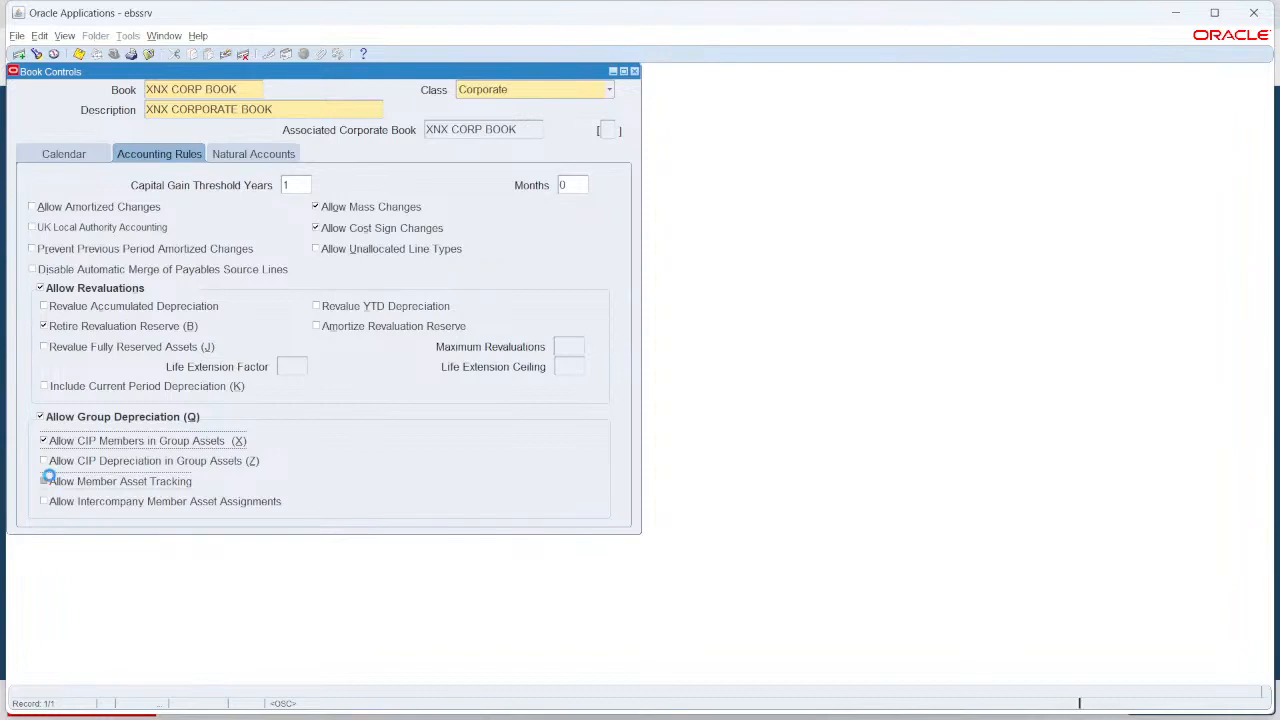
click(45, 461)
click(44, 481)
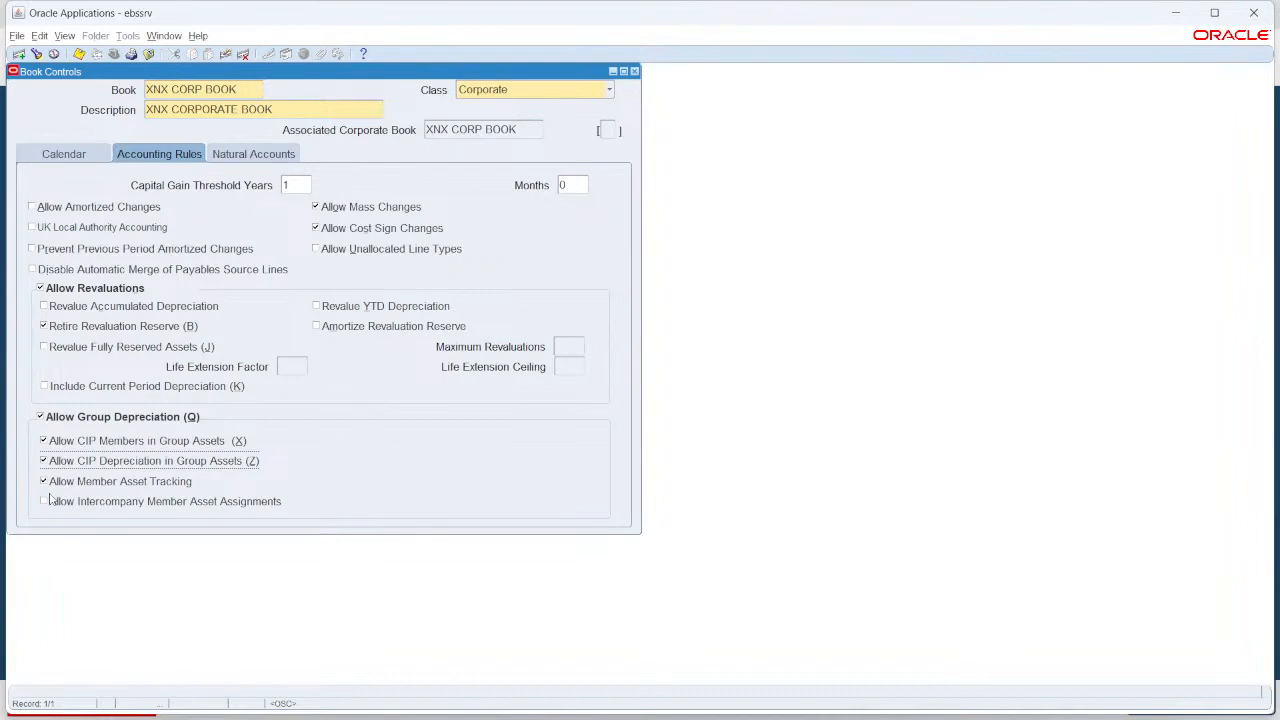
click(43, 502)
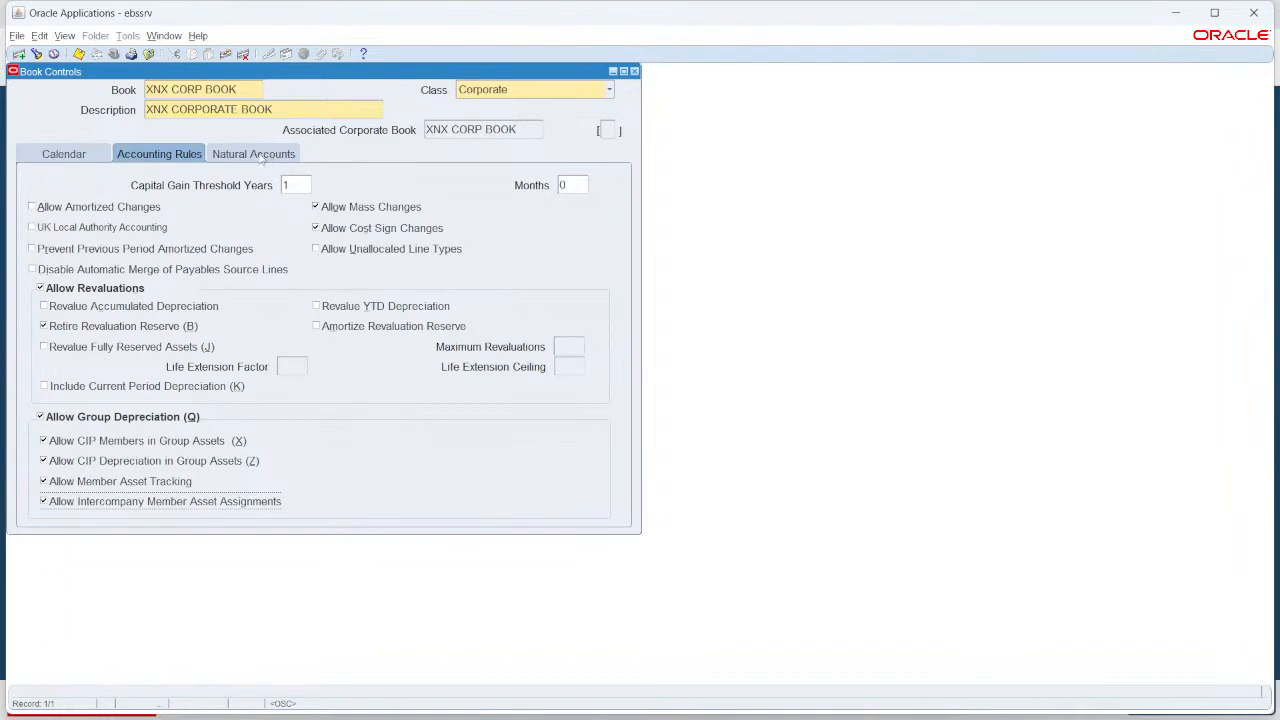
Set the Proceeds of Sale gain account to 7850, Gain on Retirement-Proceeds of Sale, searching the natural accounts with %GAIN ON RET
click(260, 156)
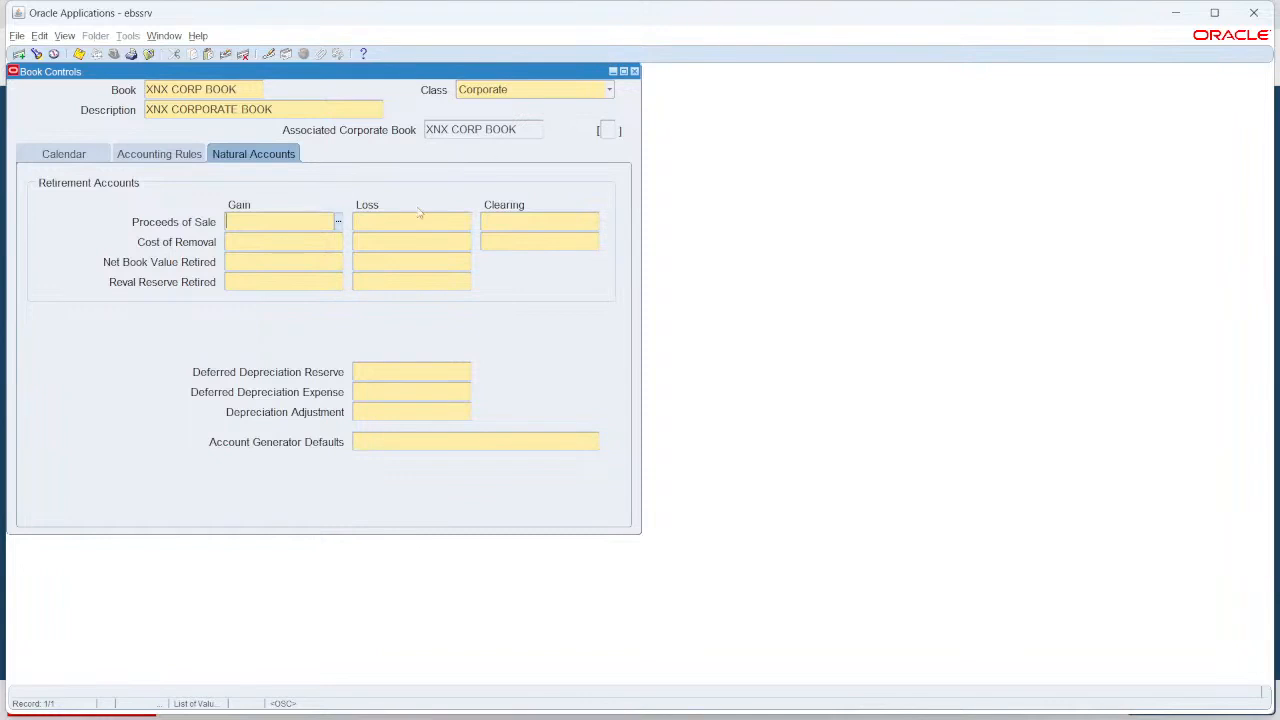
click(339, 221)
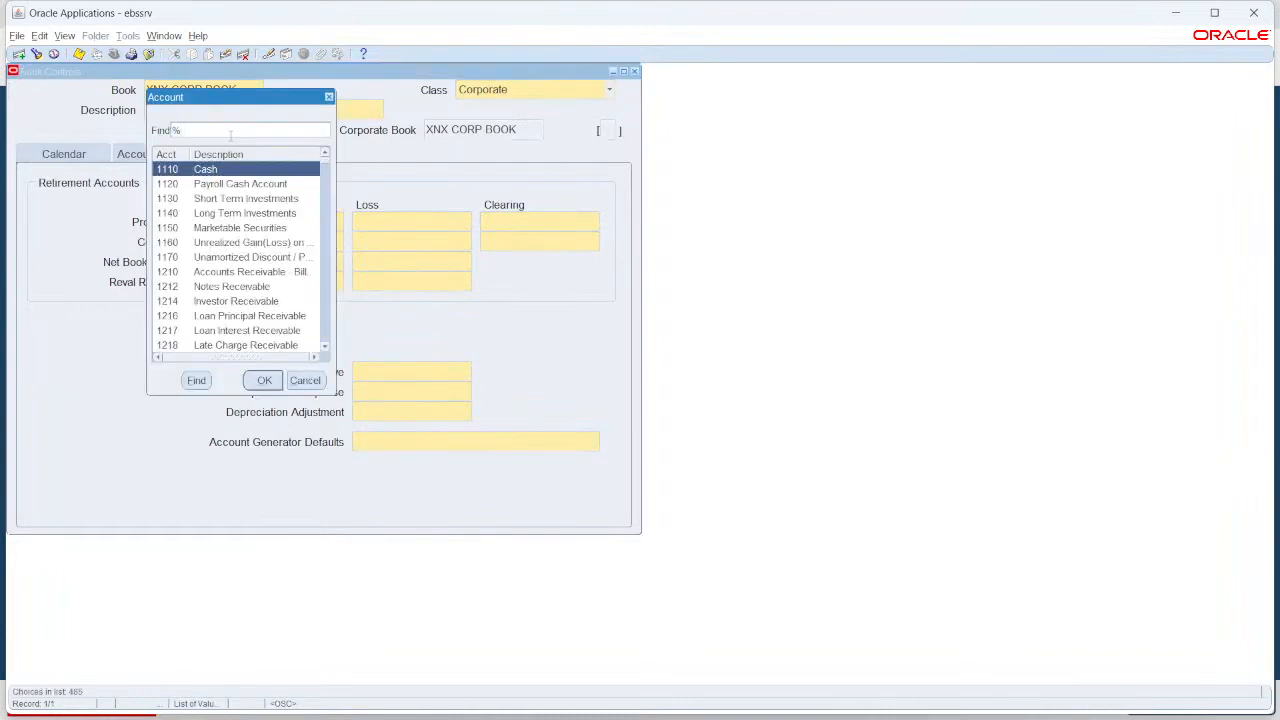
text(GAIN ON RET)
key(Return)
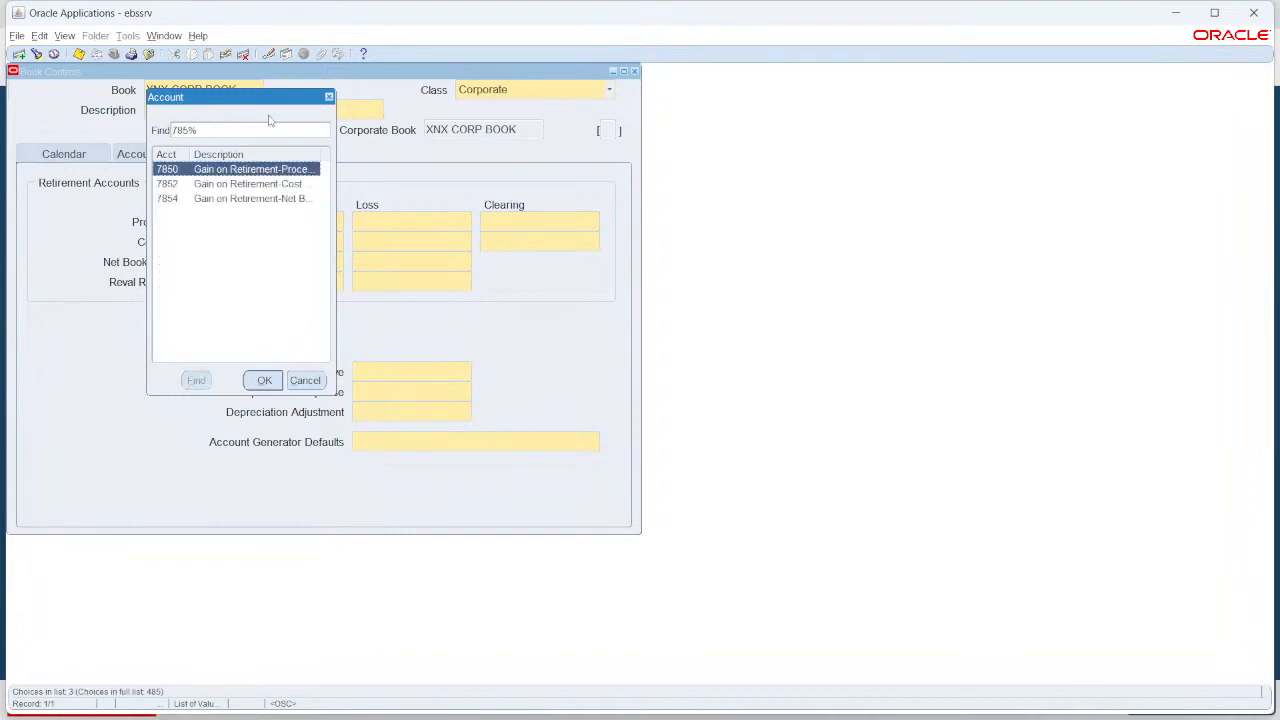
drag(335, 247, 523, 247)
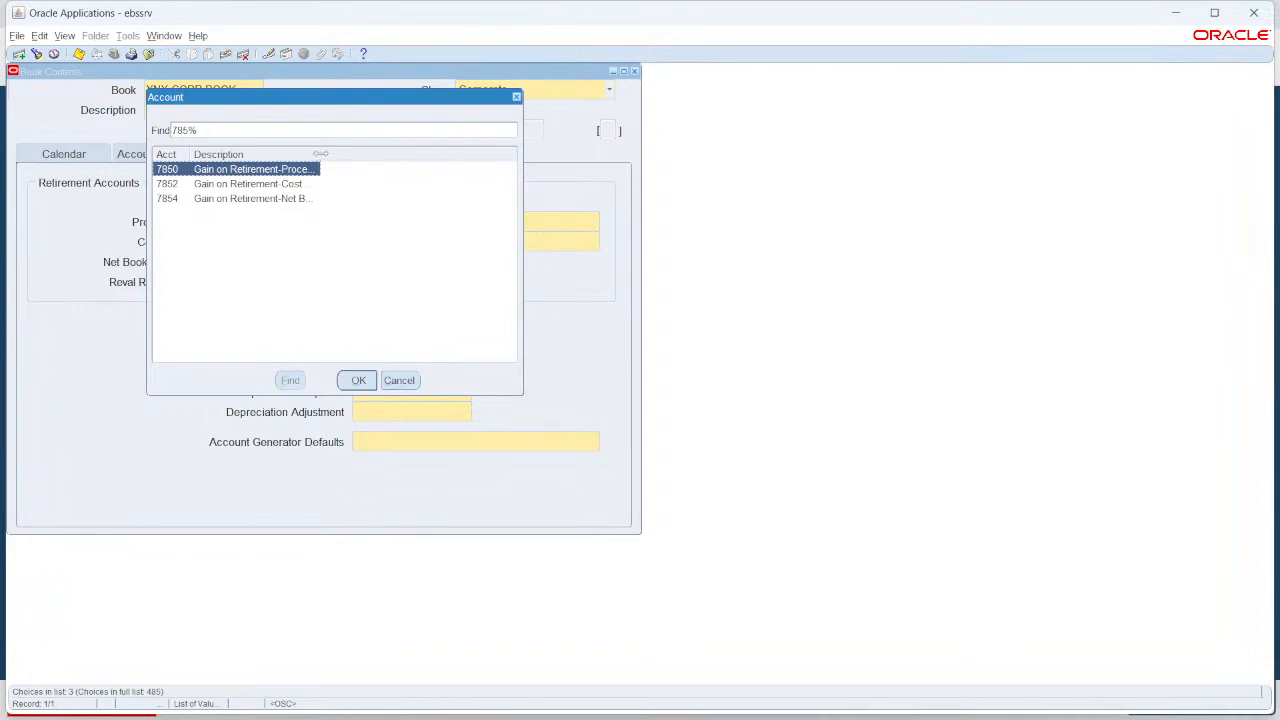
drag(320, 156, 420, 159)
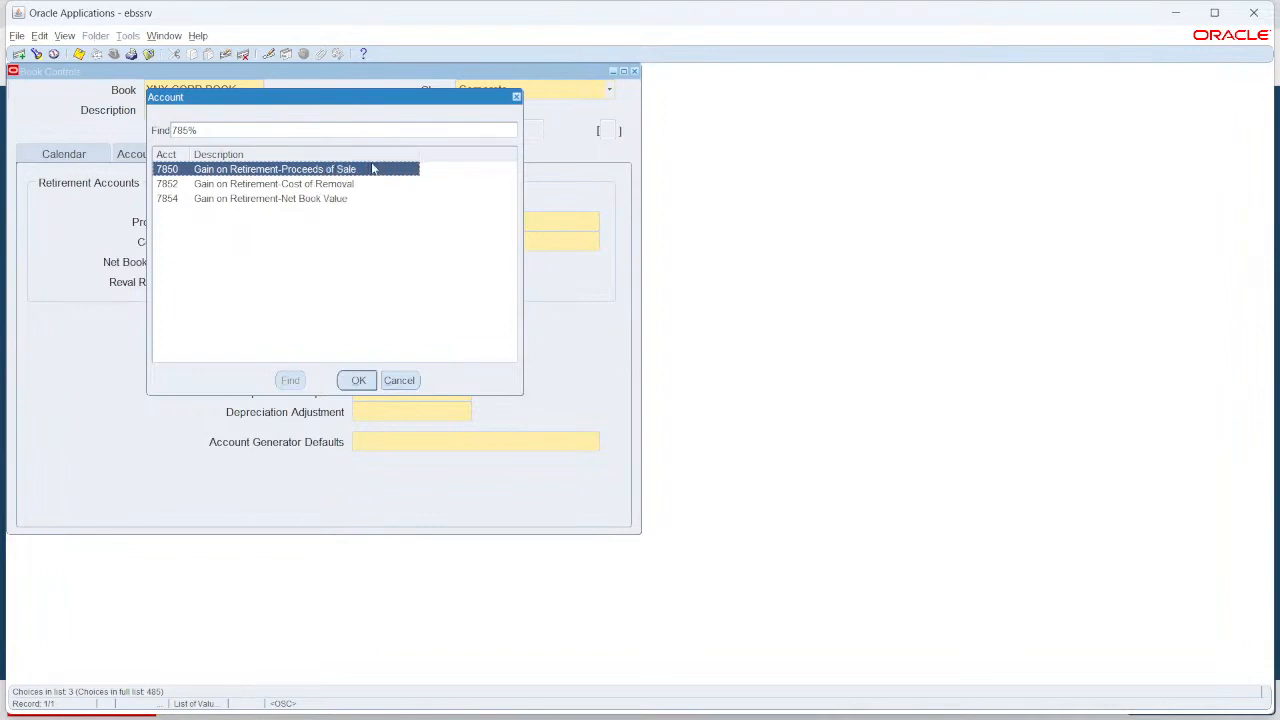
double_click(255, 172)
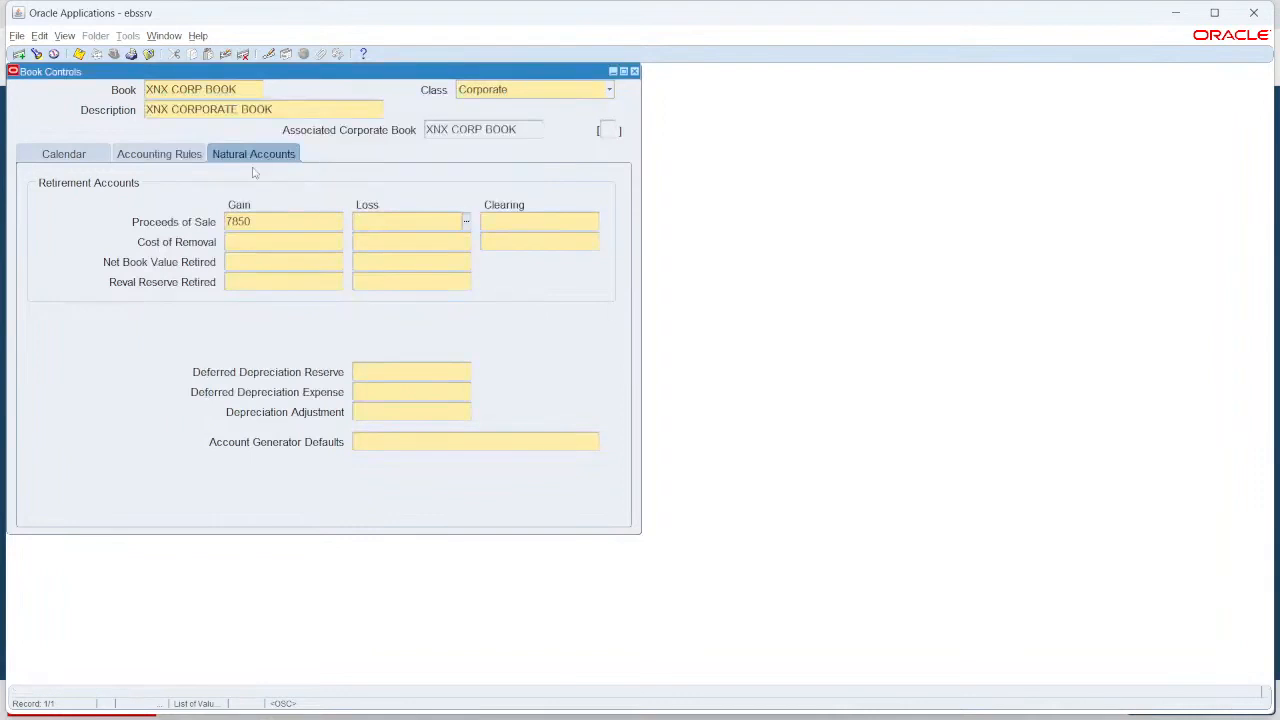
Set the Proceeds of Sale loss account to 7851, Loss on Retirement-Proceeds of Sale, searching with %LOSS ON RETIRE
click(465, 220)
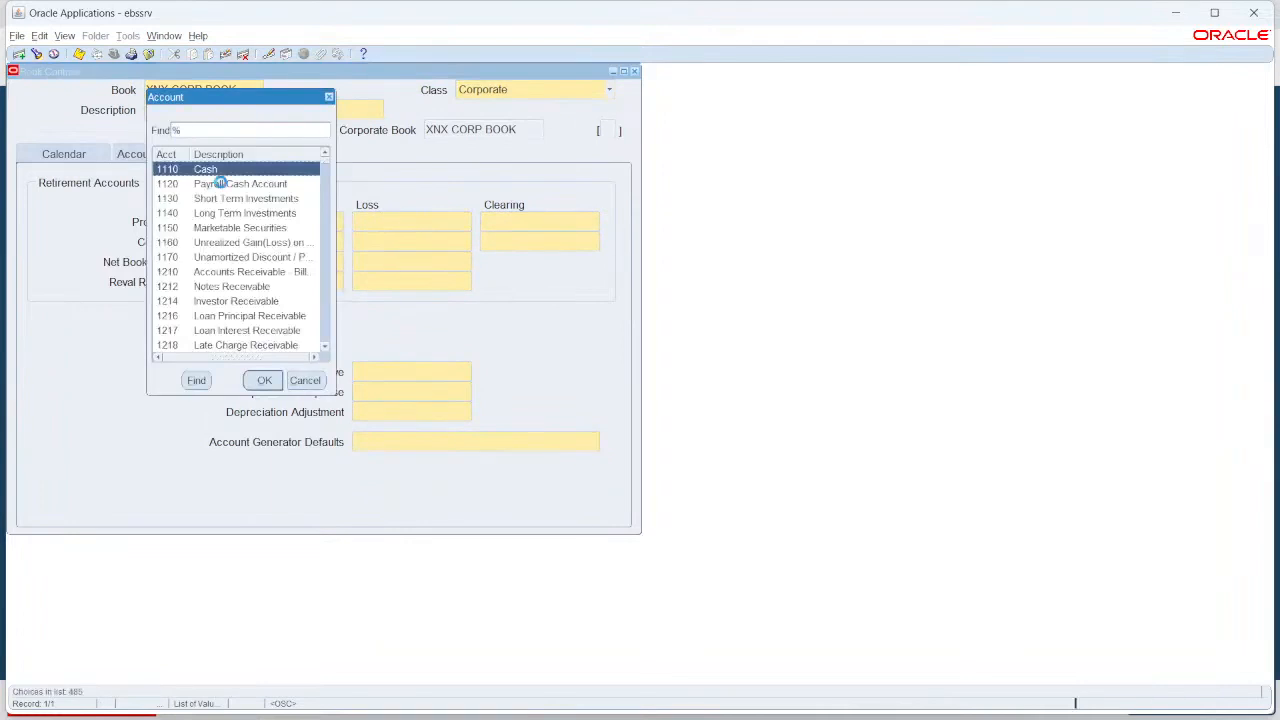
text(LOSS)
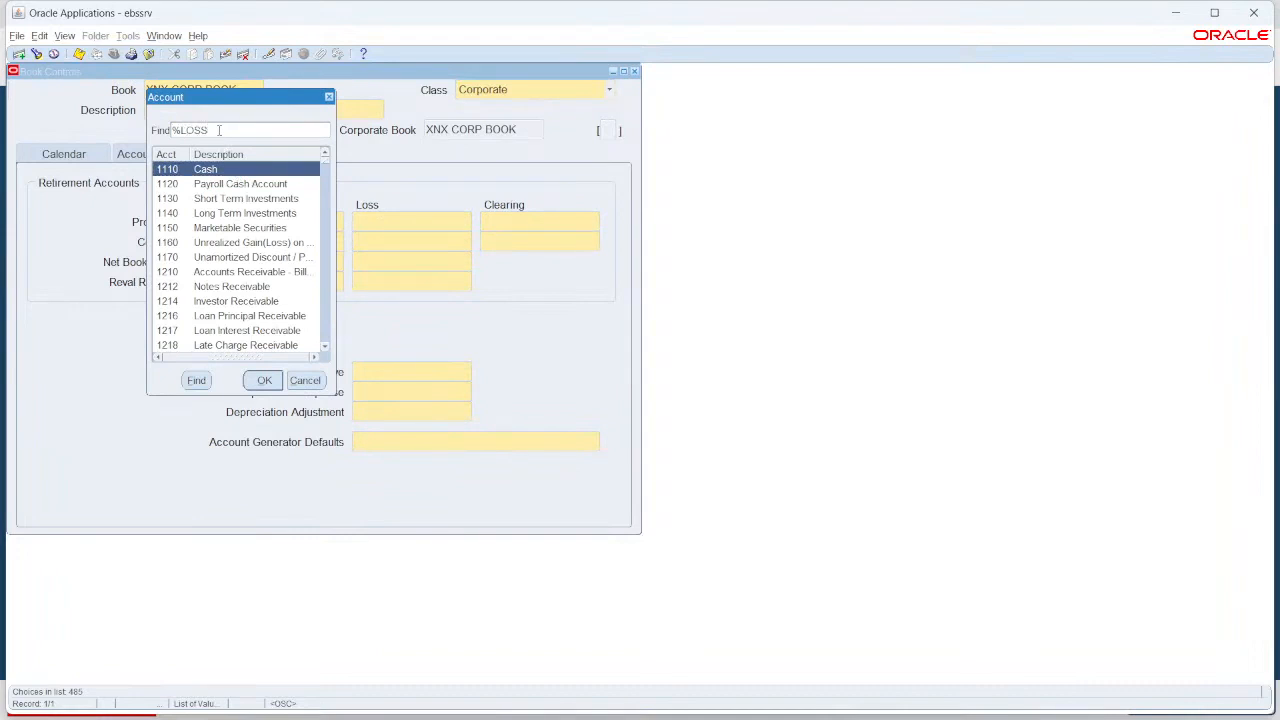
text( ON RETIRE)
key(Return)
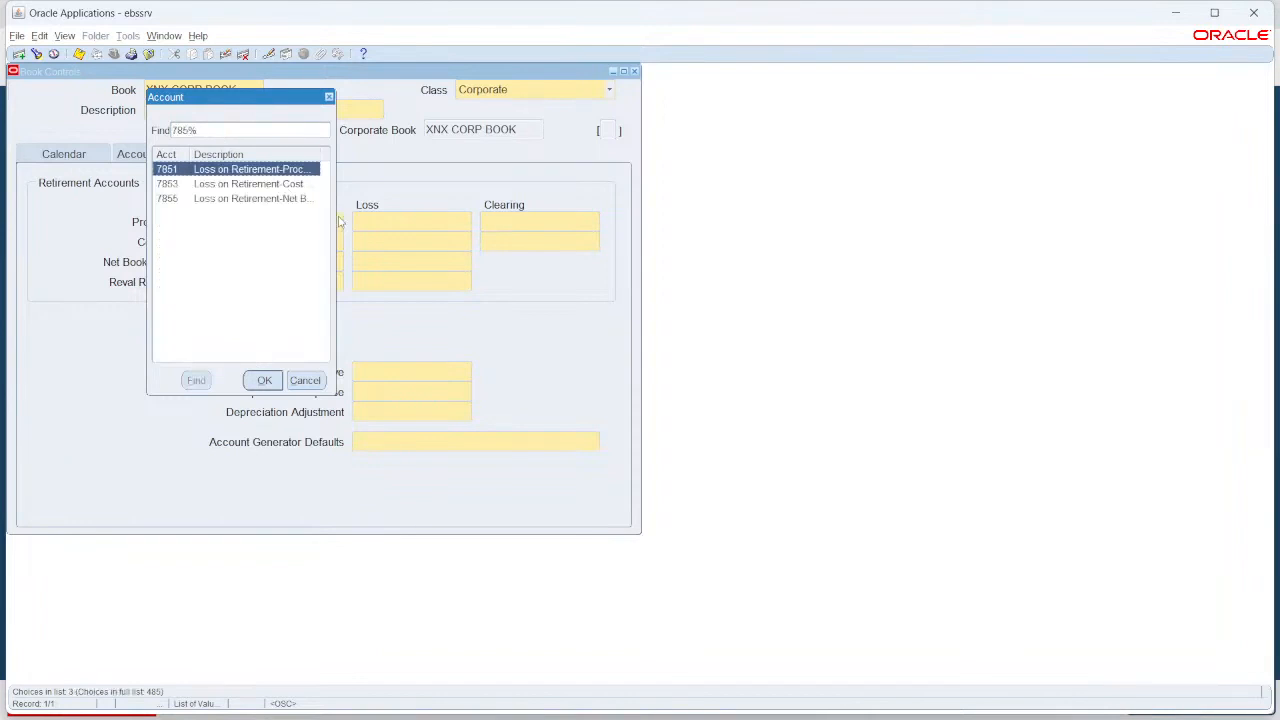
drag(336, 230, 477, 235)
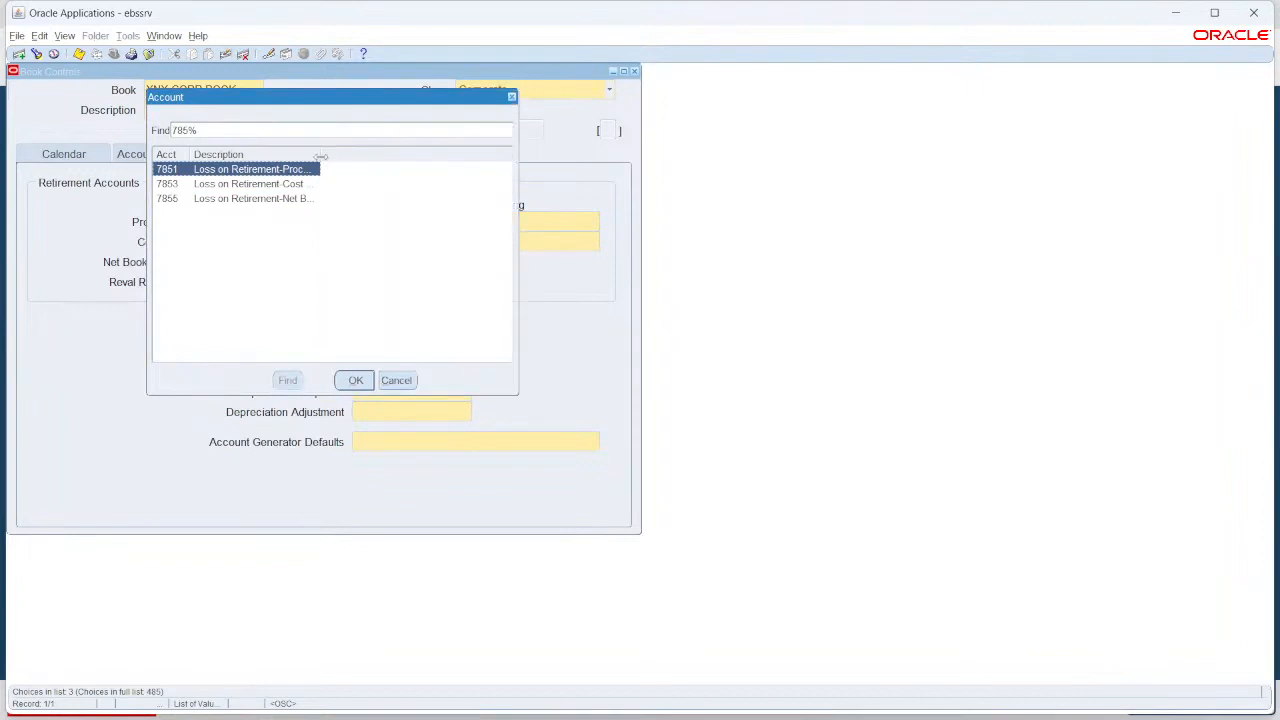
drag(347, 157, 422, 160)
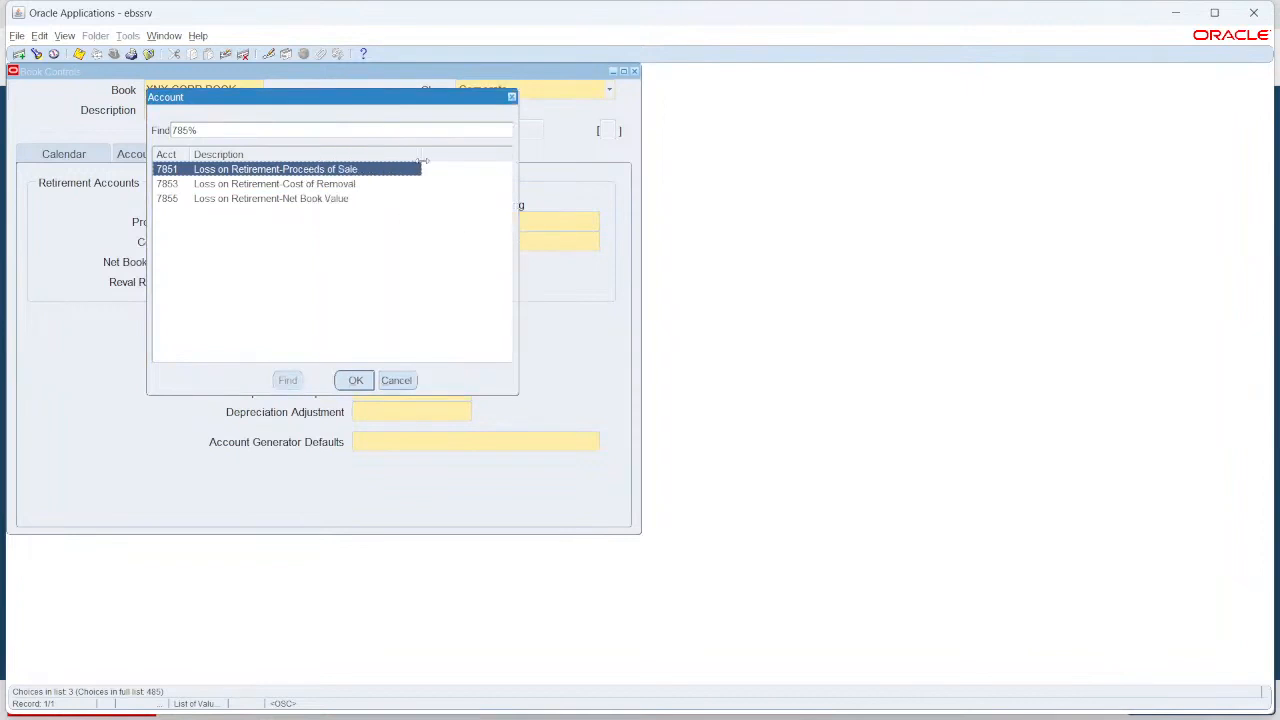
double_click(250, 169)
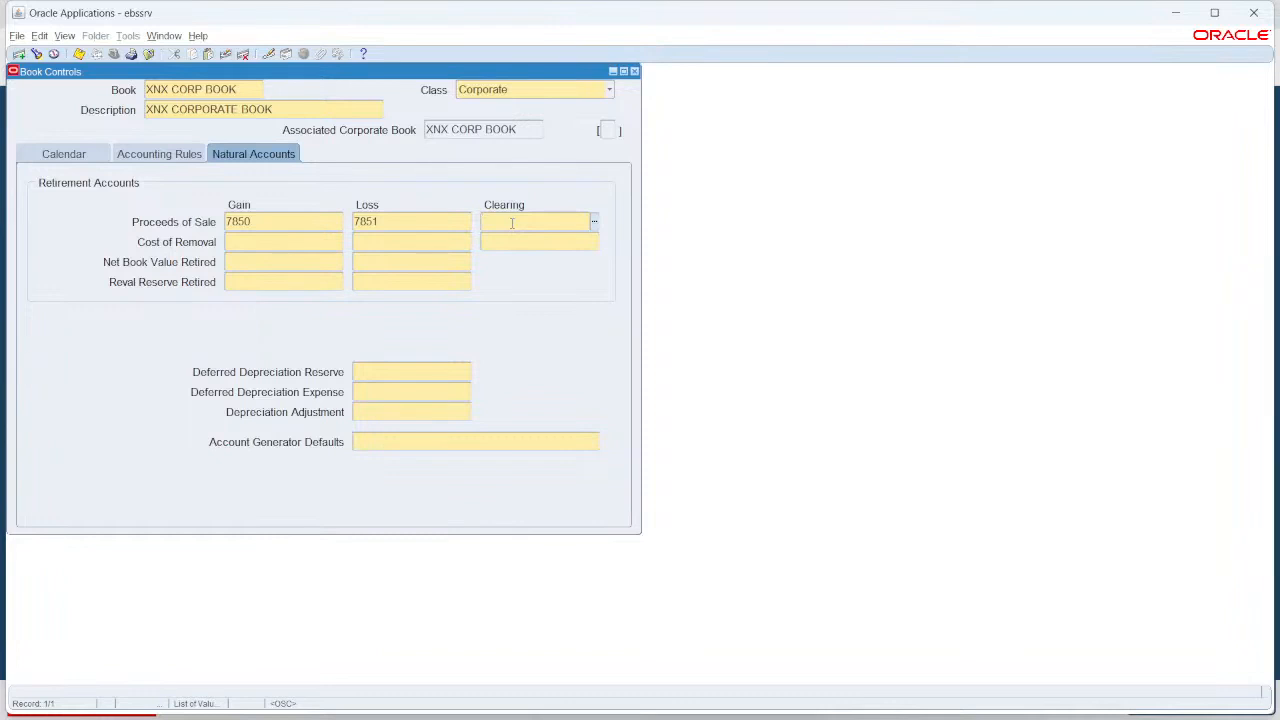
Set the Proceeds of Sale clearing account to 1247, searching the accounts with %PROCEEDS OF SALE
click(595, 225)
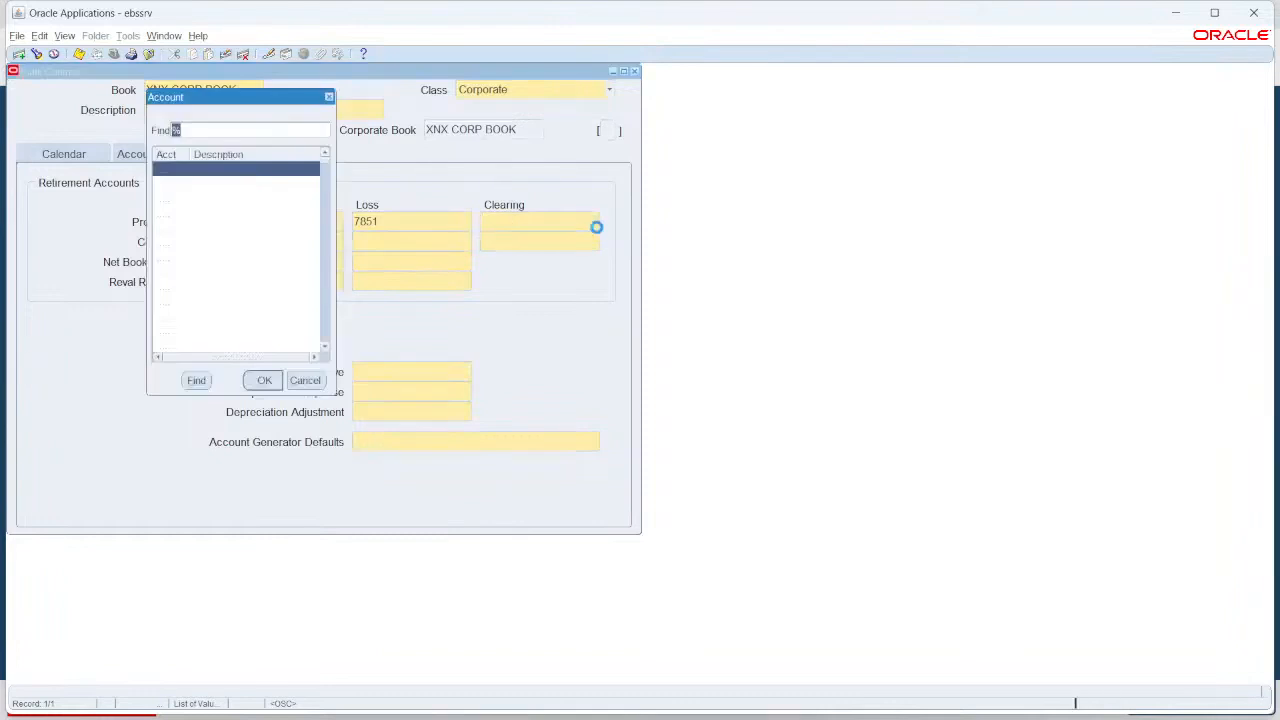
click(226, 131)
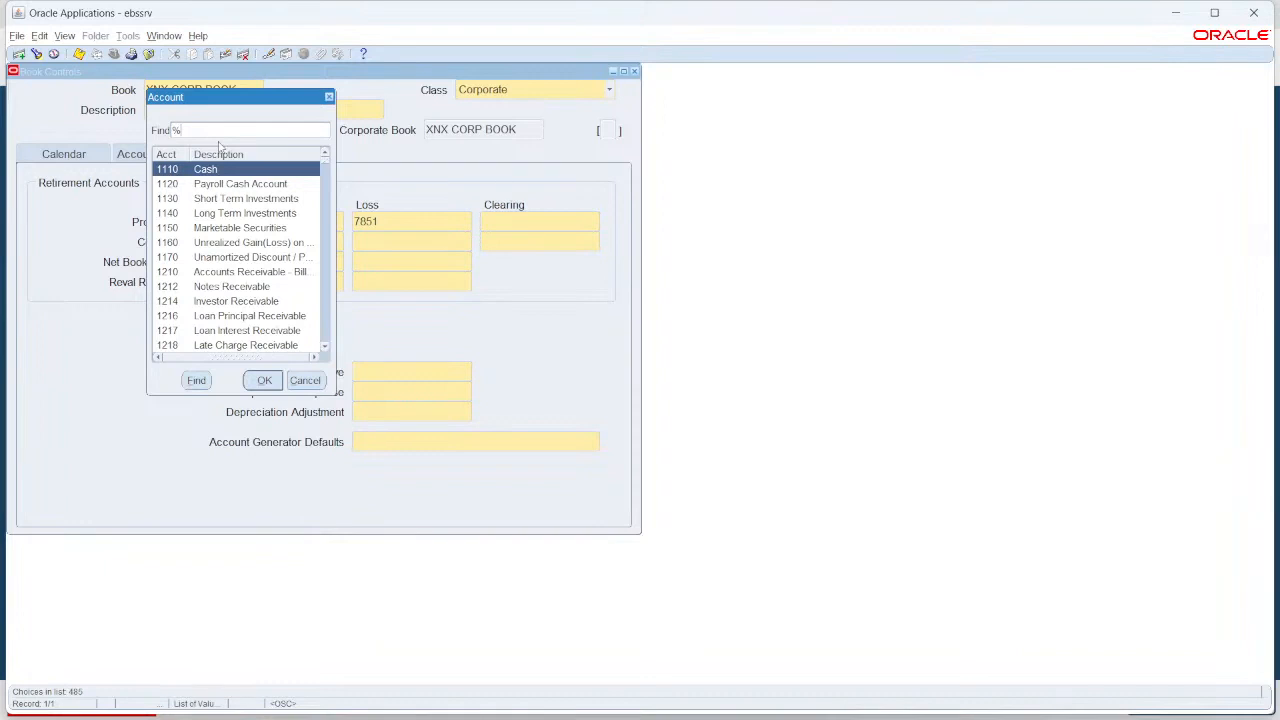
text(PROCEEDS OF SALE)
key(Return)
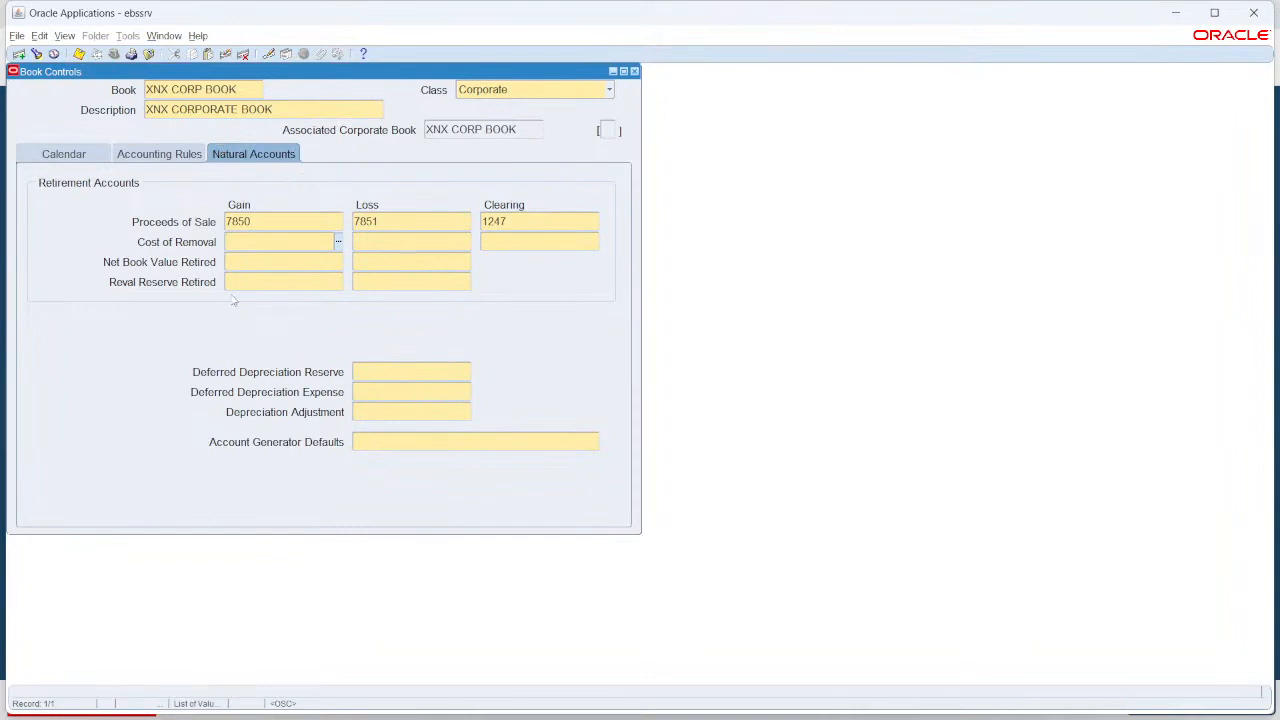
Set the Cost of Removal gain account to 7852, Gain on Retirement-Cost of Removal, searching with %GAIN ON RETI
click(339, 243)
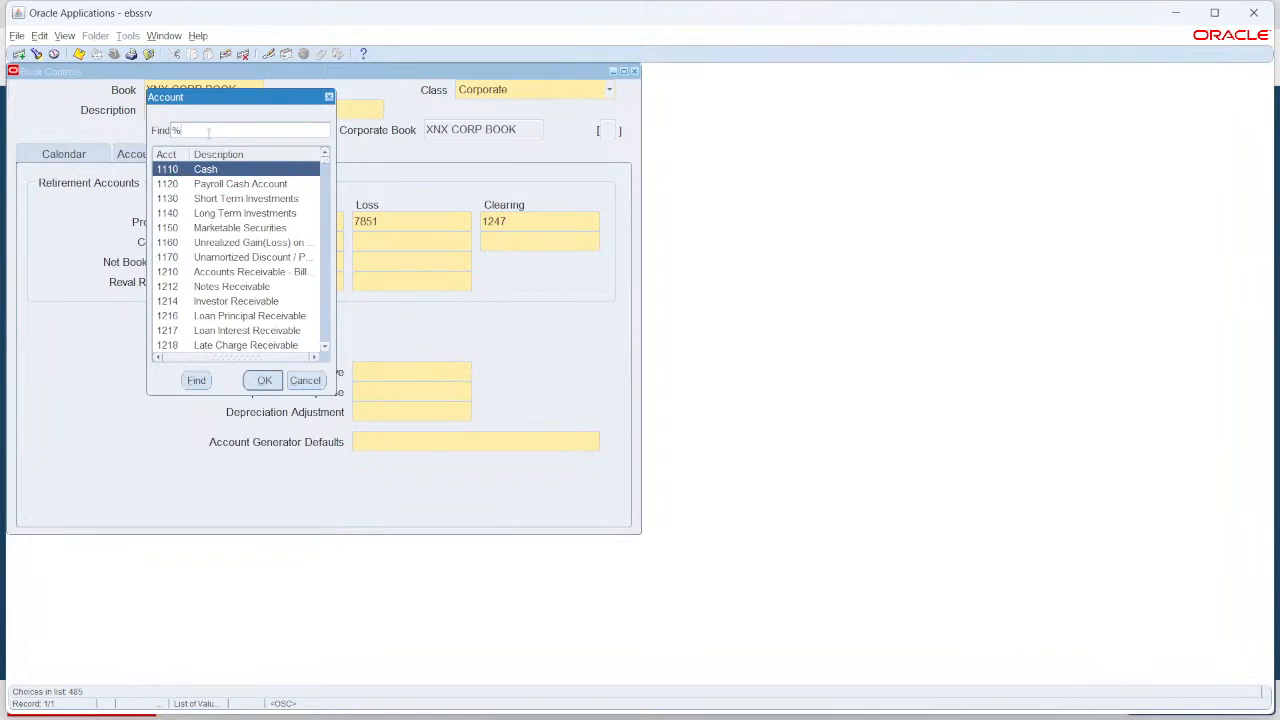
text(GAIN ON RETI)
key(Return)
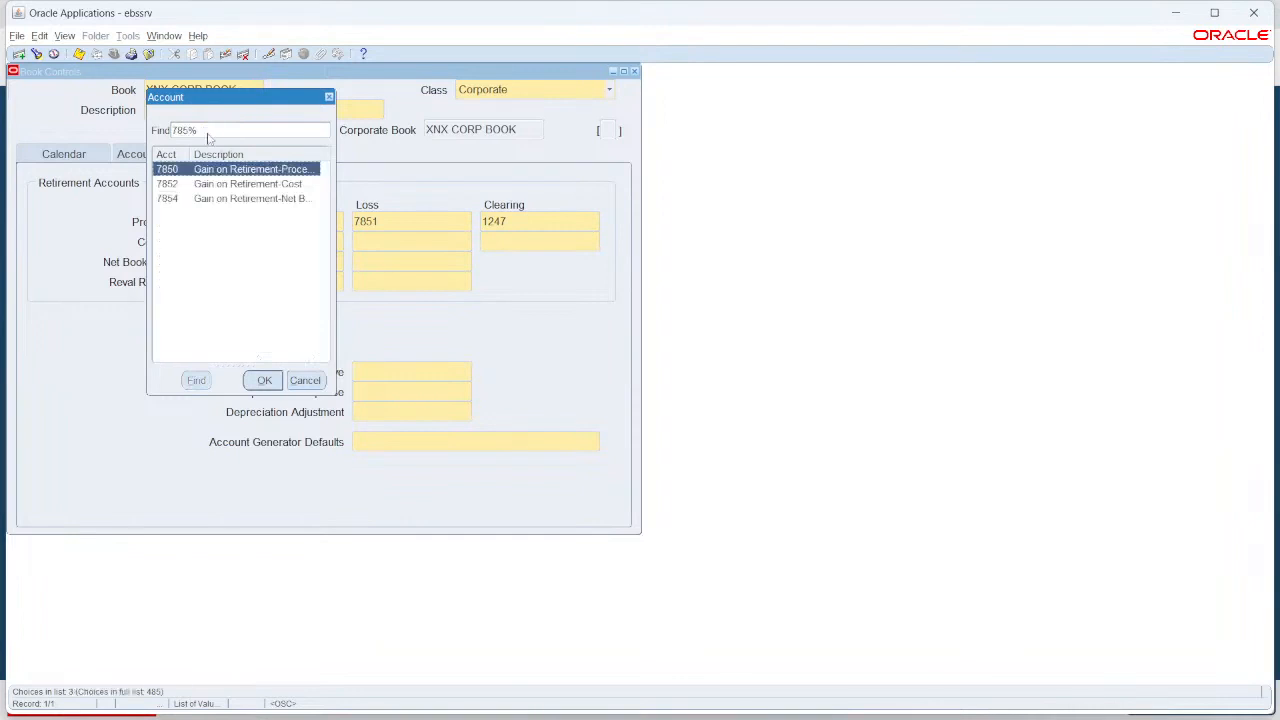
drag(335, 197, 578, 213)
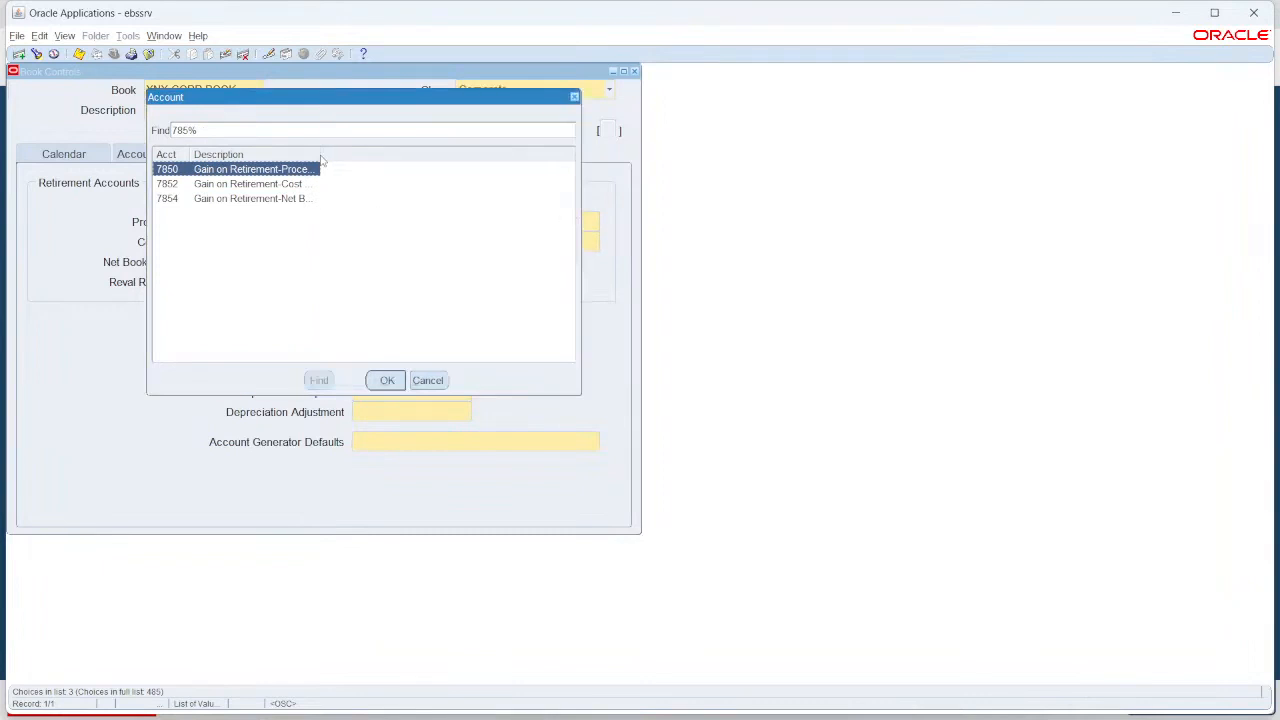
drag(320, 156, 428, 160)
click(318, 185)
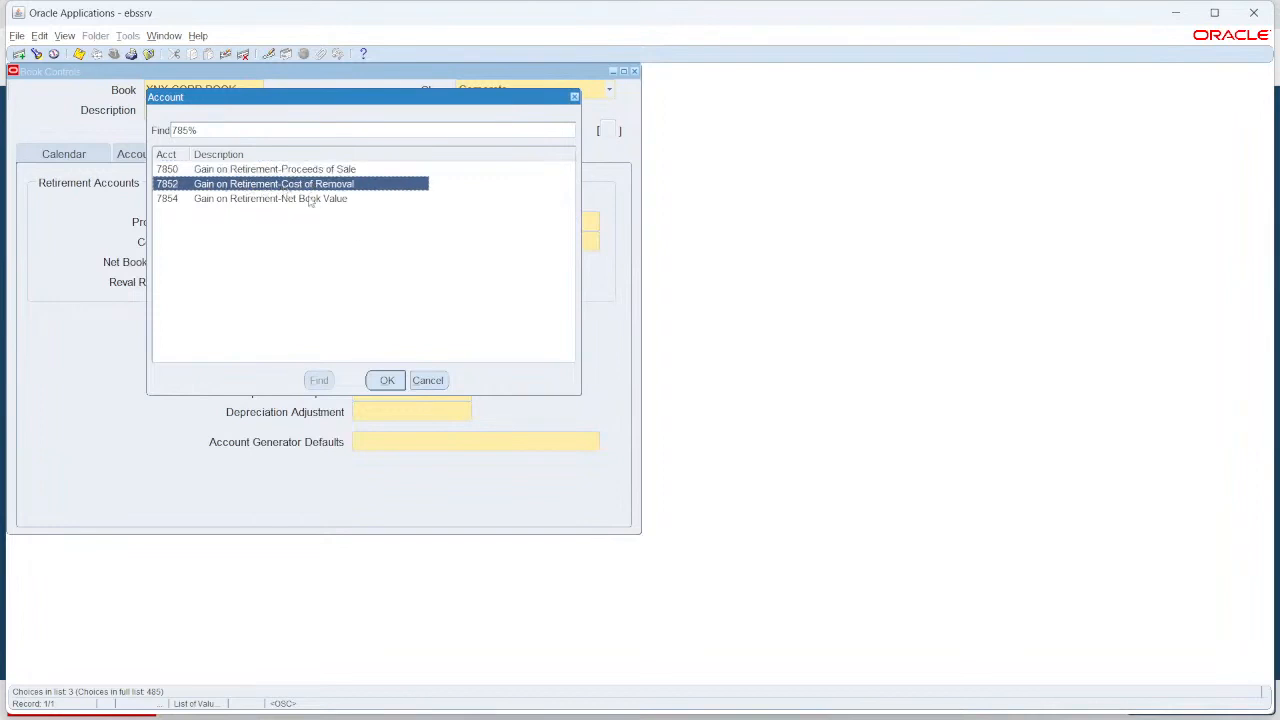
click(390, 380)
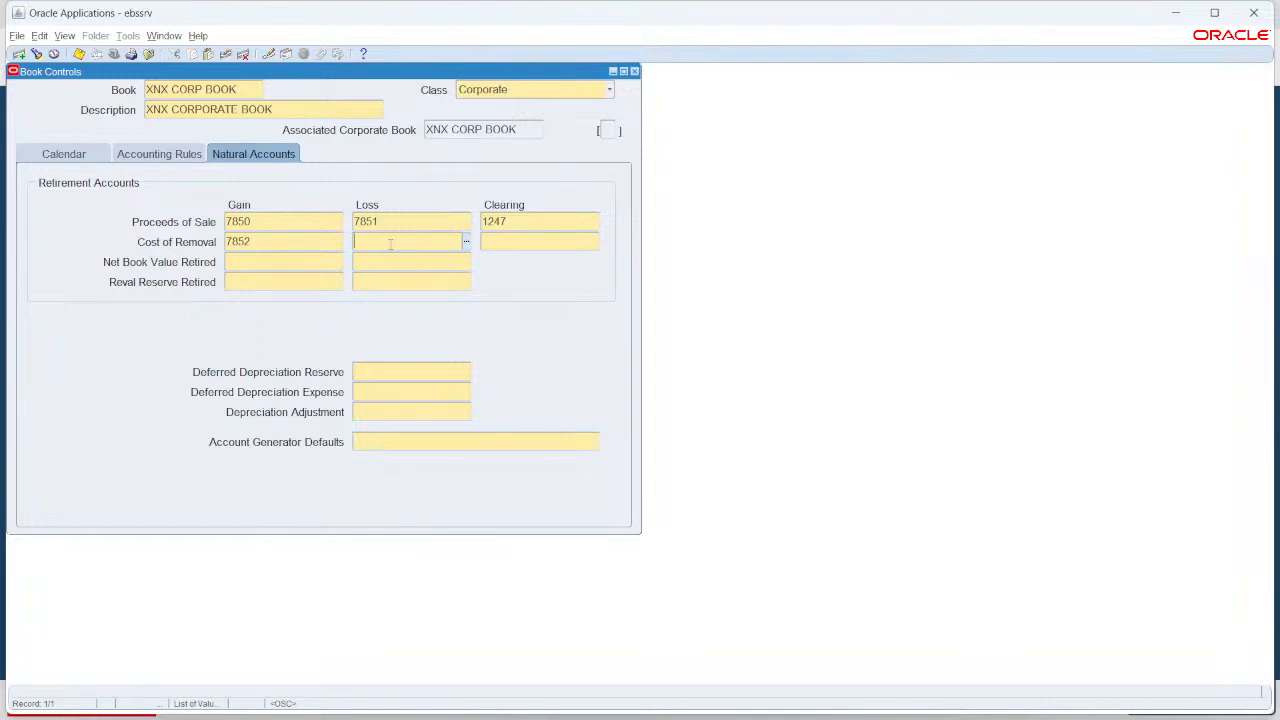
Set the Cost of Removal loss account to 7853, Loss on Retirement-Cost of Removal, searching with %LOSS ON RETI
click(464, 244)
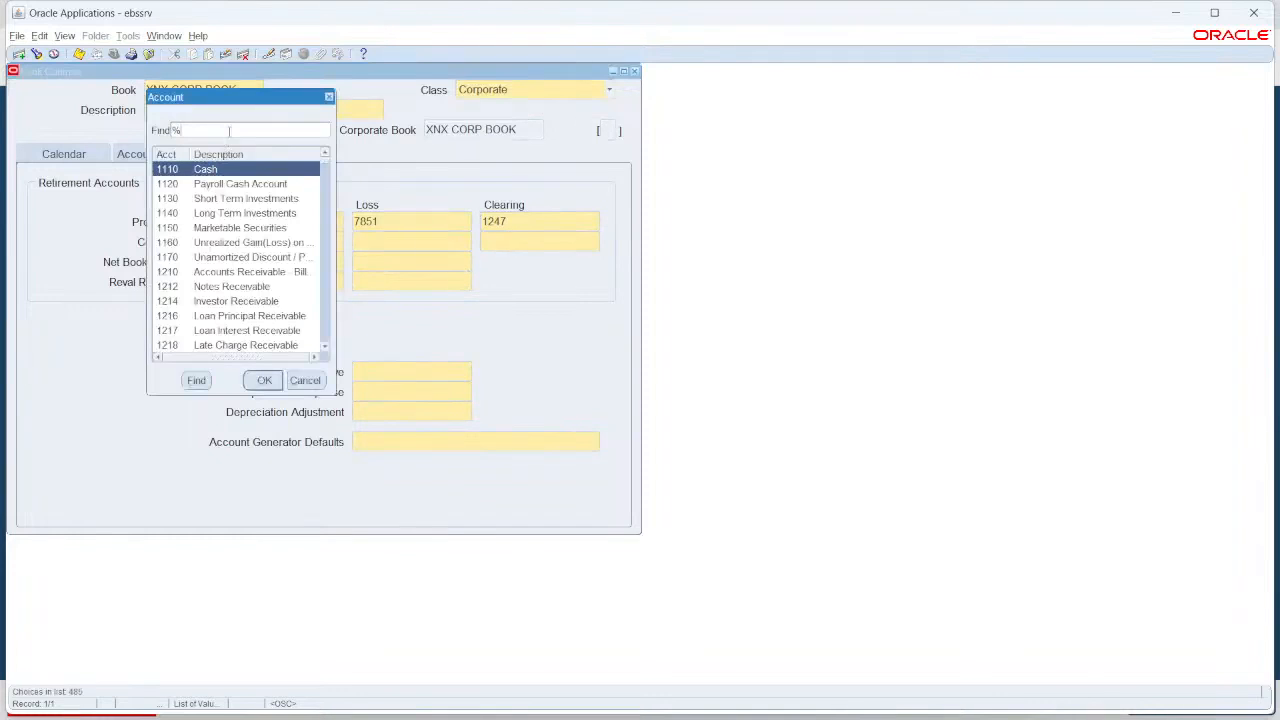
text(LOSS ON RETI)
key(Return)
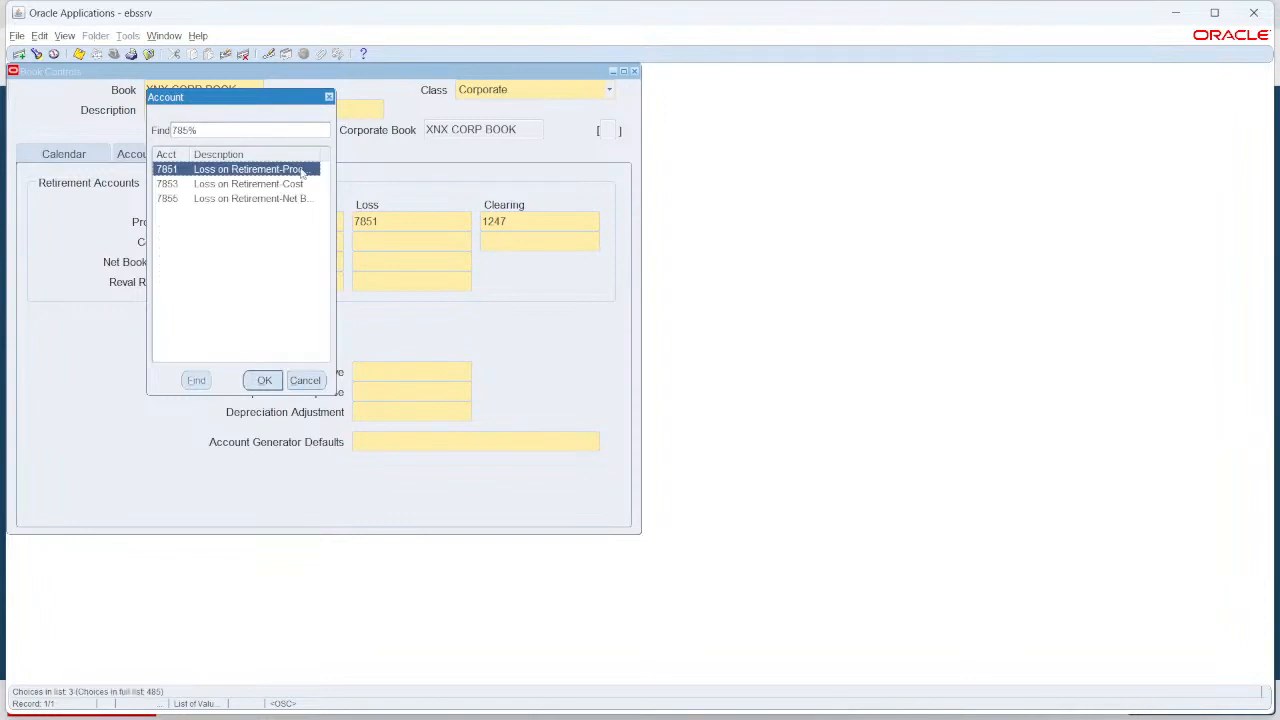
drag(333, 213, 556, 215)
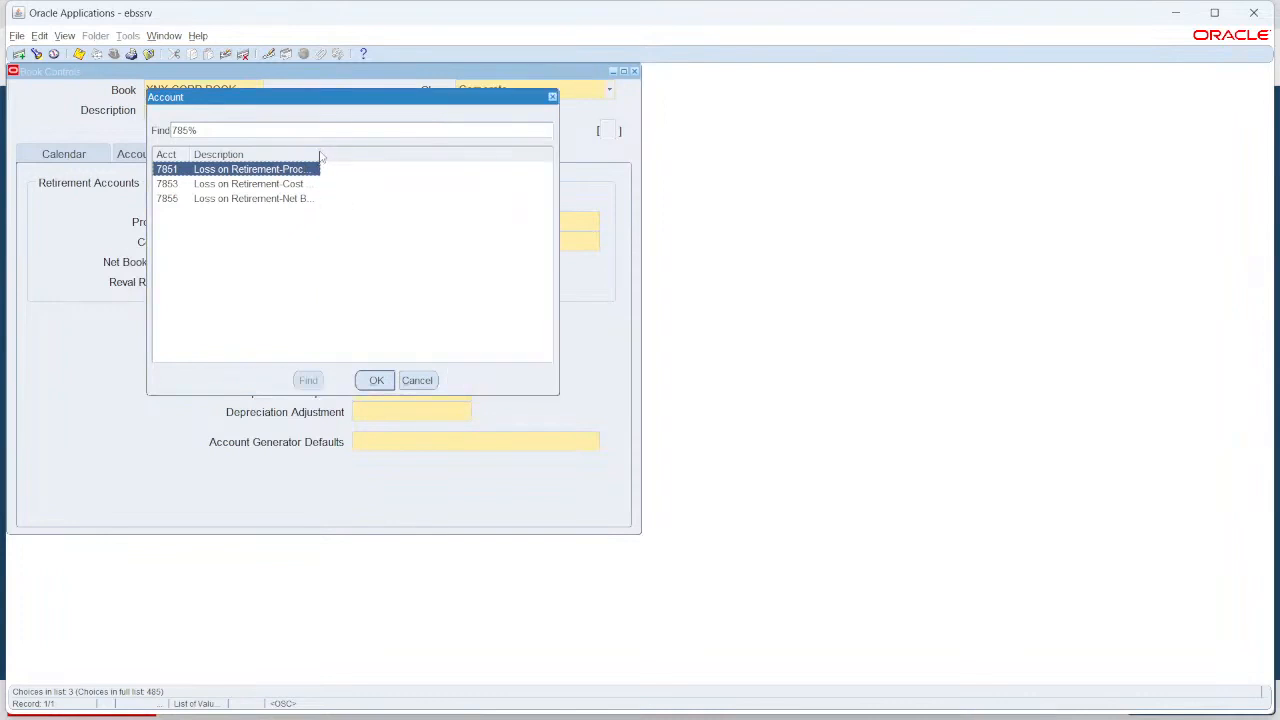
drag(320, 157, 452, 157)
click(305, 184)
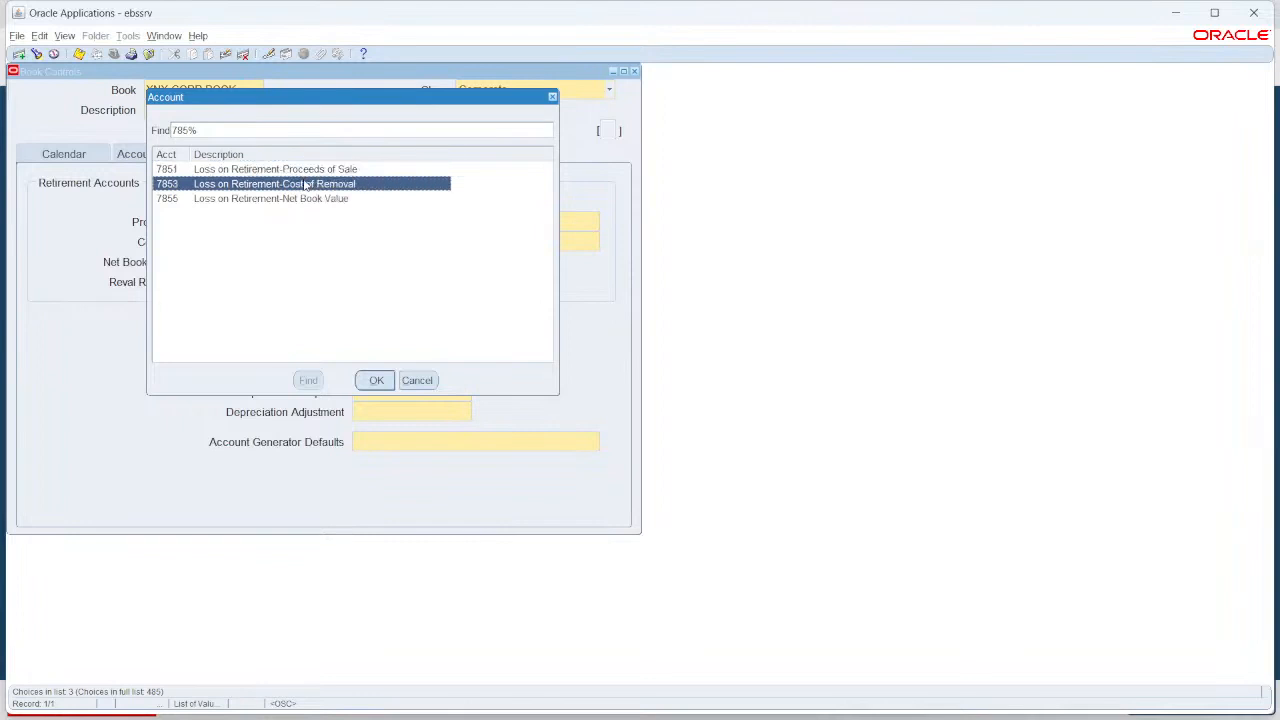
click(374, 380)
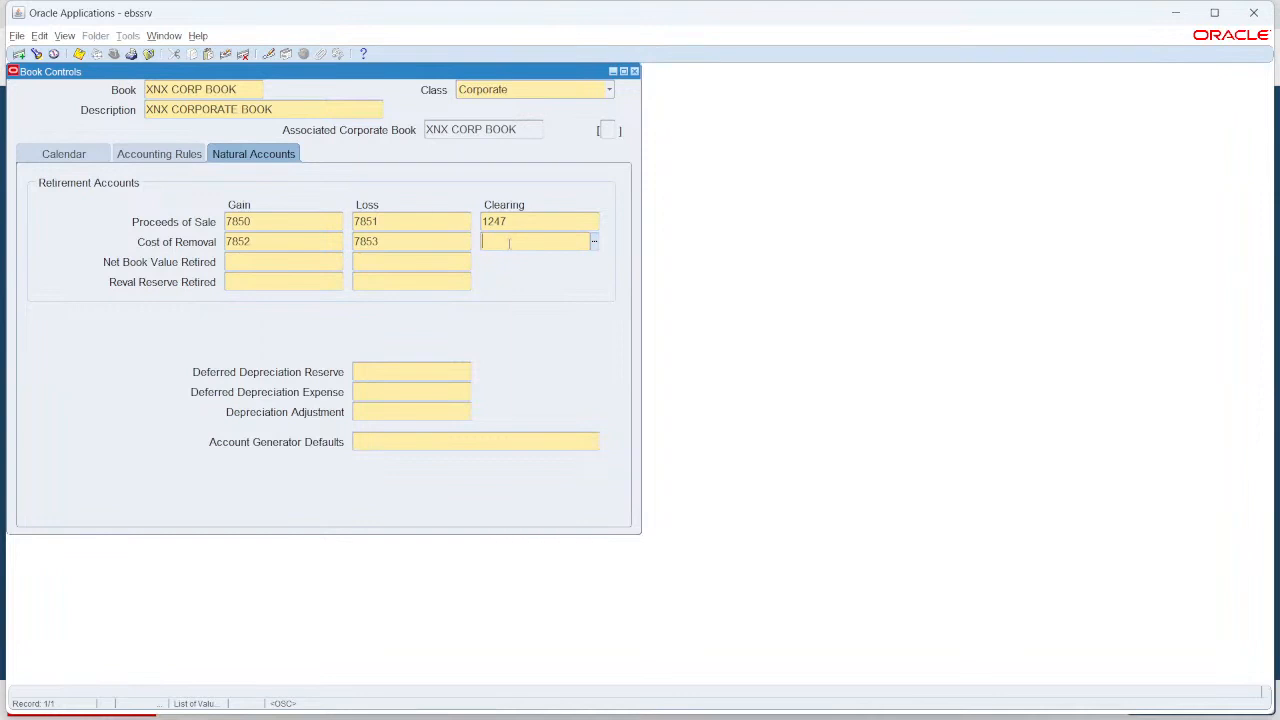
Set the Cost of Removal clearing account to 2240, searching the accounts with %COST OF REMOVAL
click(594, 241)
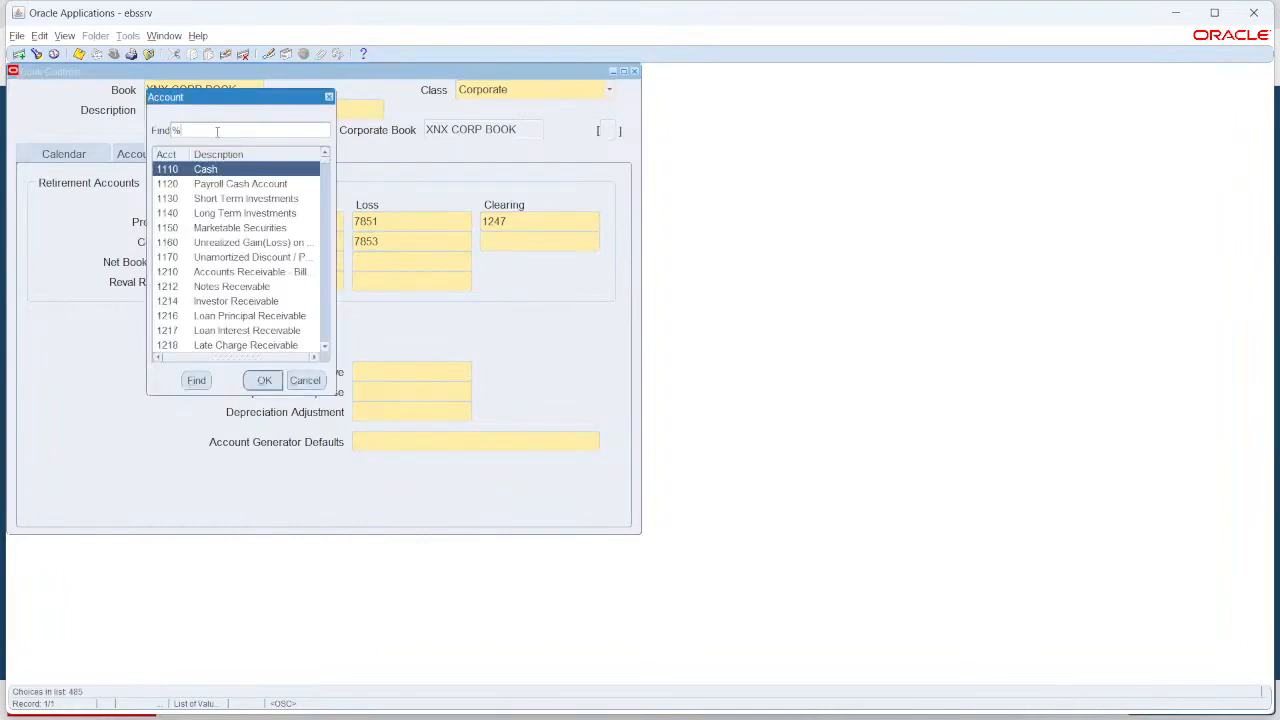
text(COST OF REMOVAL)
key(Return)
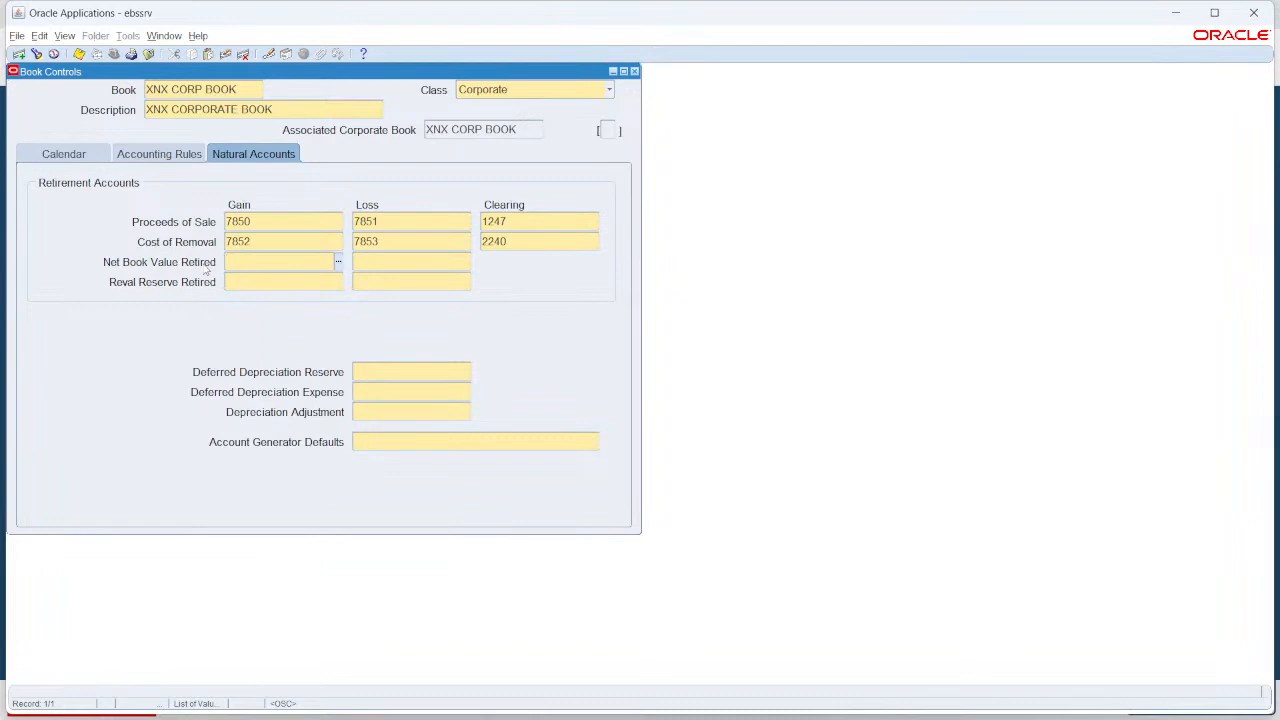
Set the Net Book Value Retired gain account to 7854, Gain on Retirement-Net Book Value, searching with %GAIN ON RETI
click(338, 260)
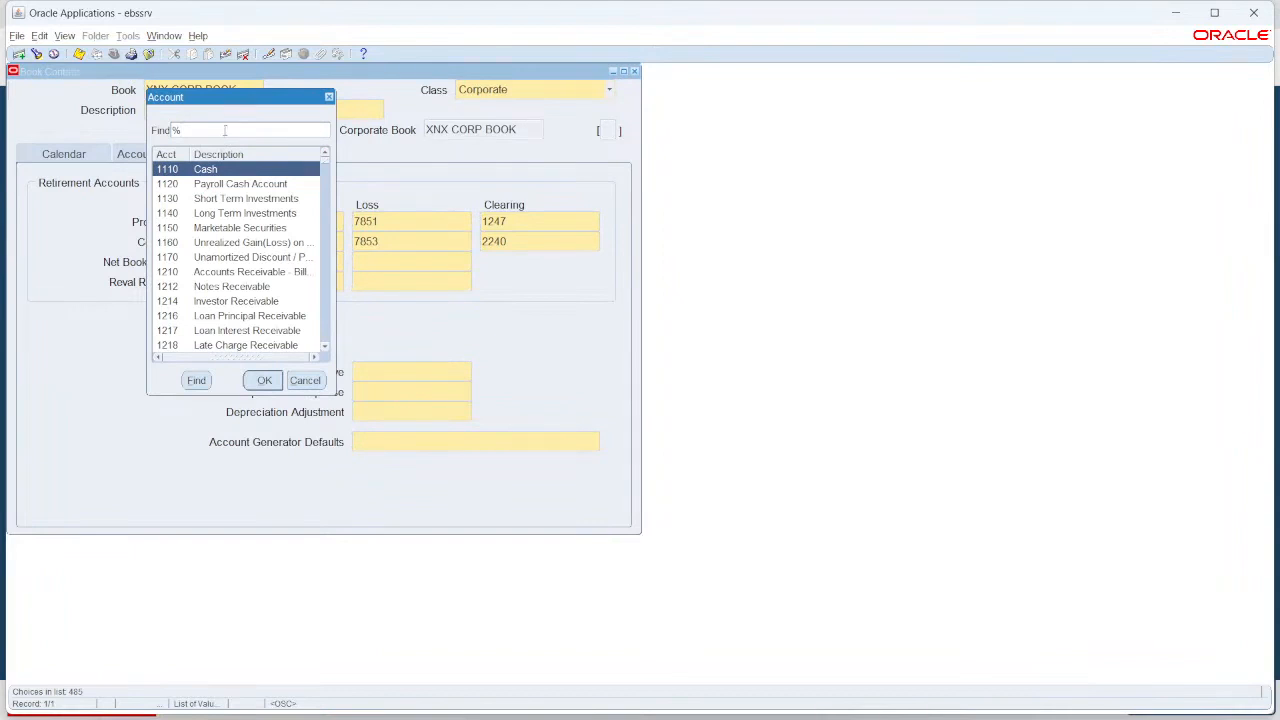
text(GAIN ON)
text(RETI)
key(Return)
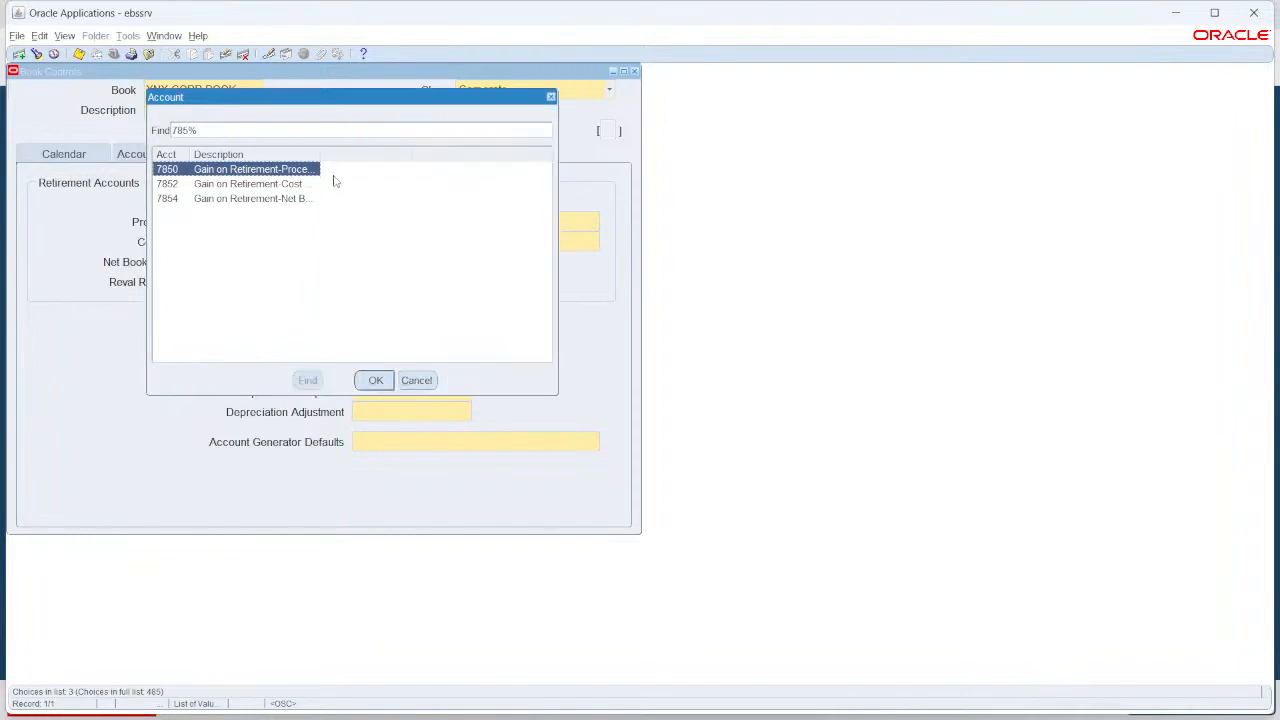
drag(320, 152, 486, 153)
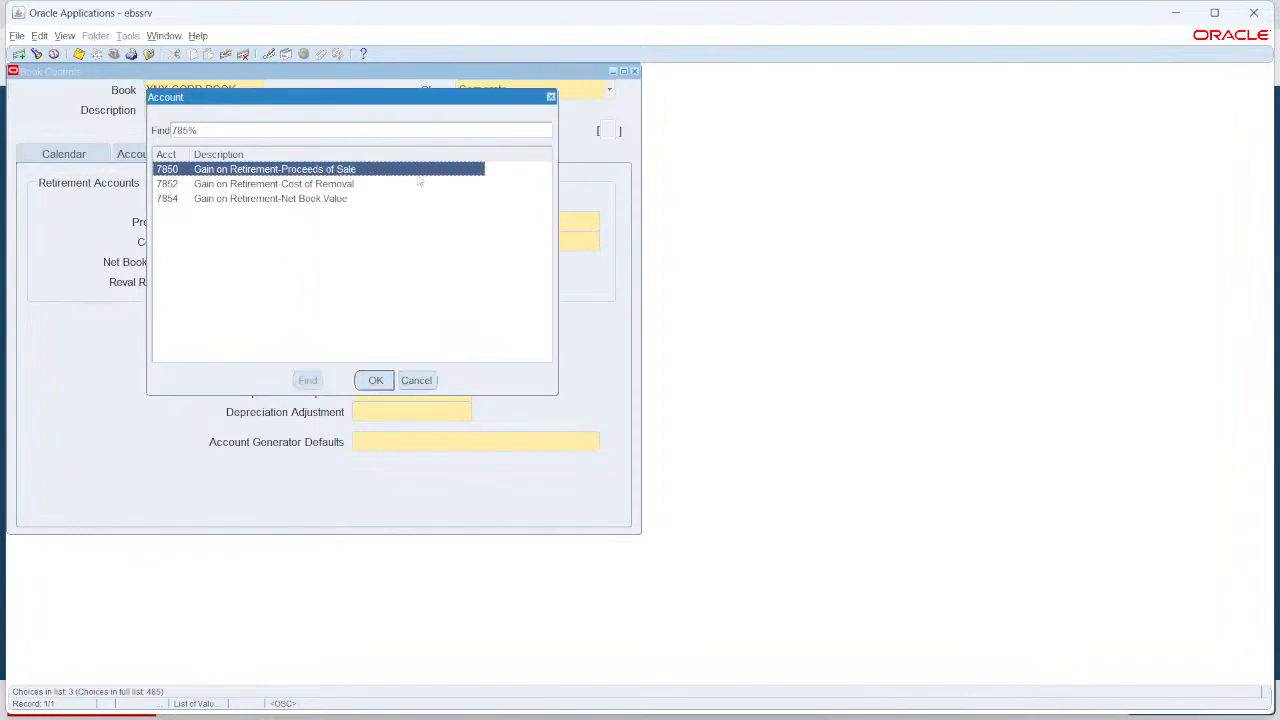
click(338, 199)
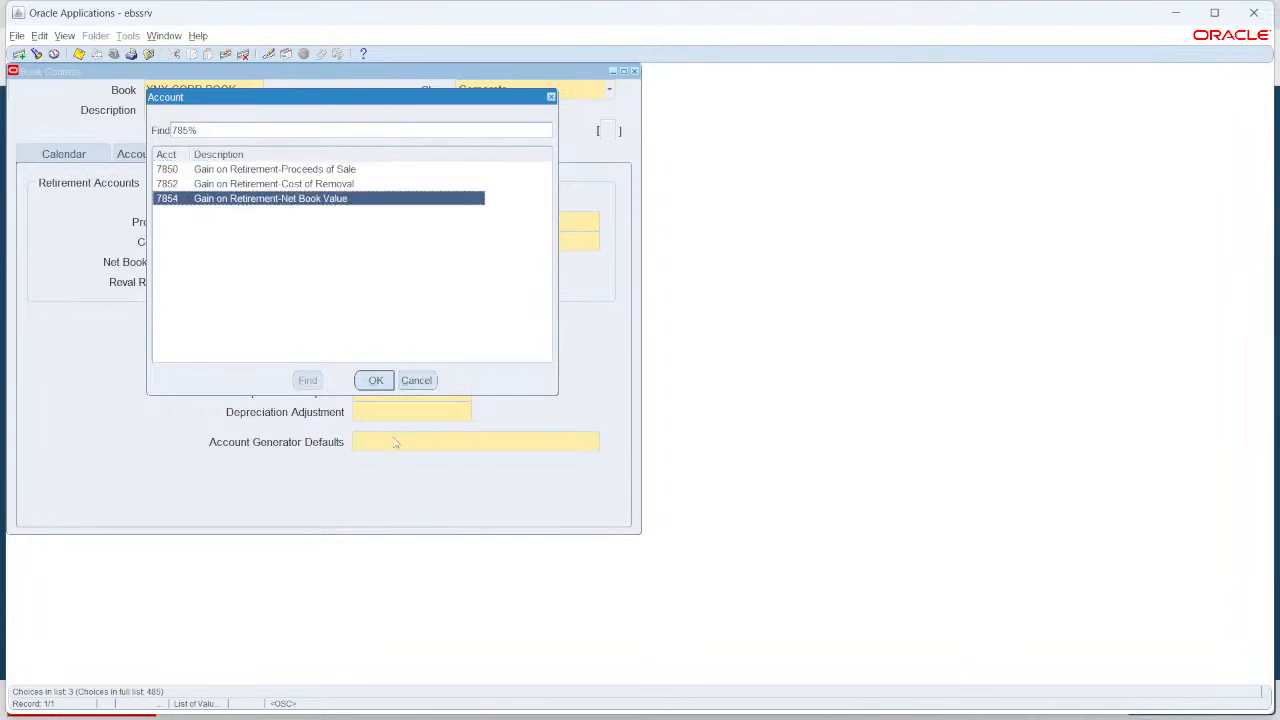
click(376, 380)
Set the Net Book Value Retired loss account to 7855, Loss on Retirement-Net Book Value, searching with %LOSS ON RETIR
click(382, 262)
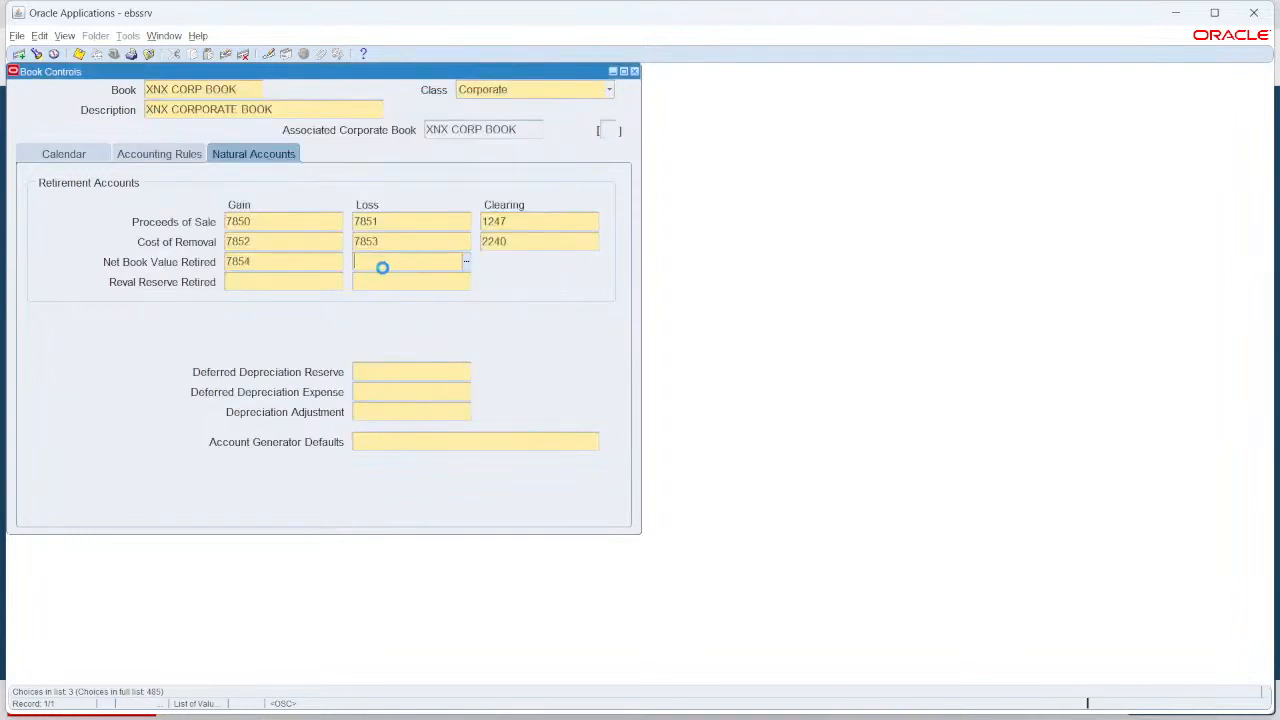
click(465, 261)
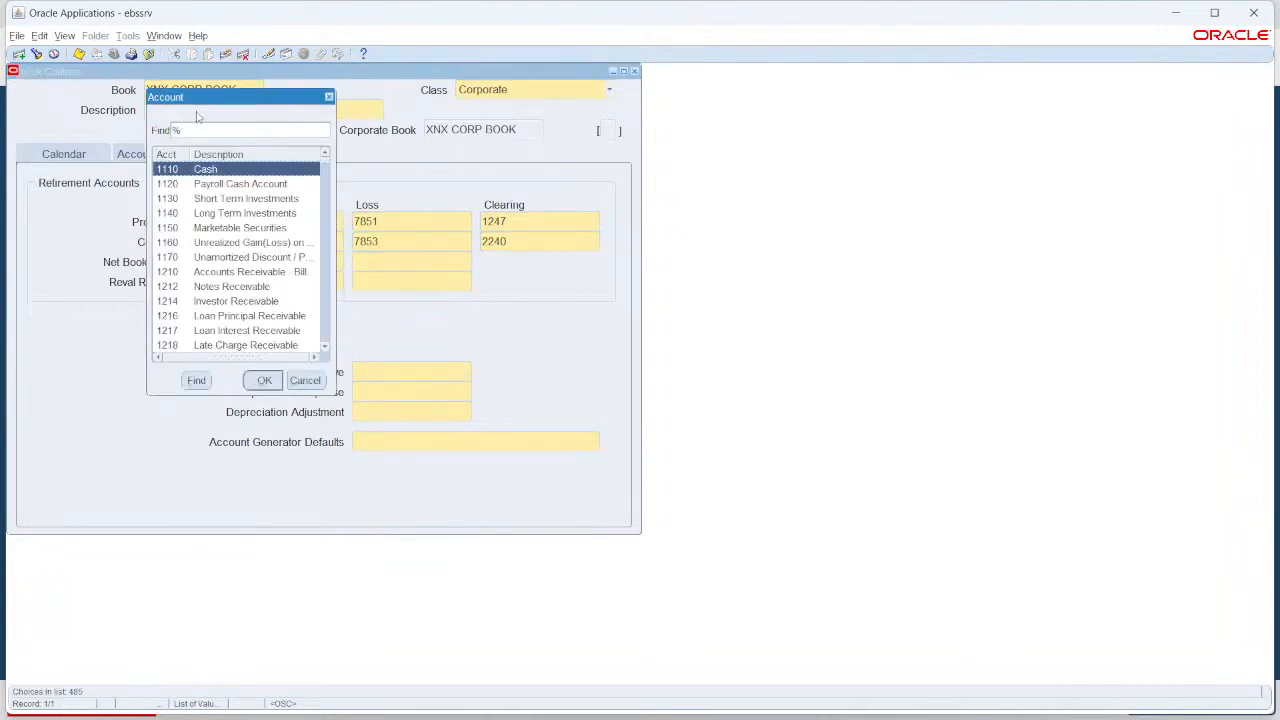
text(LOSS)
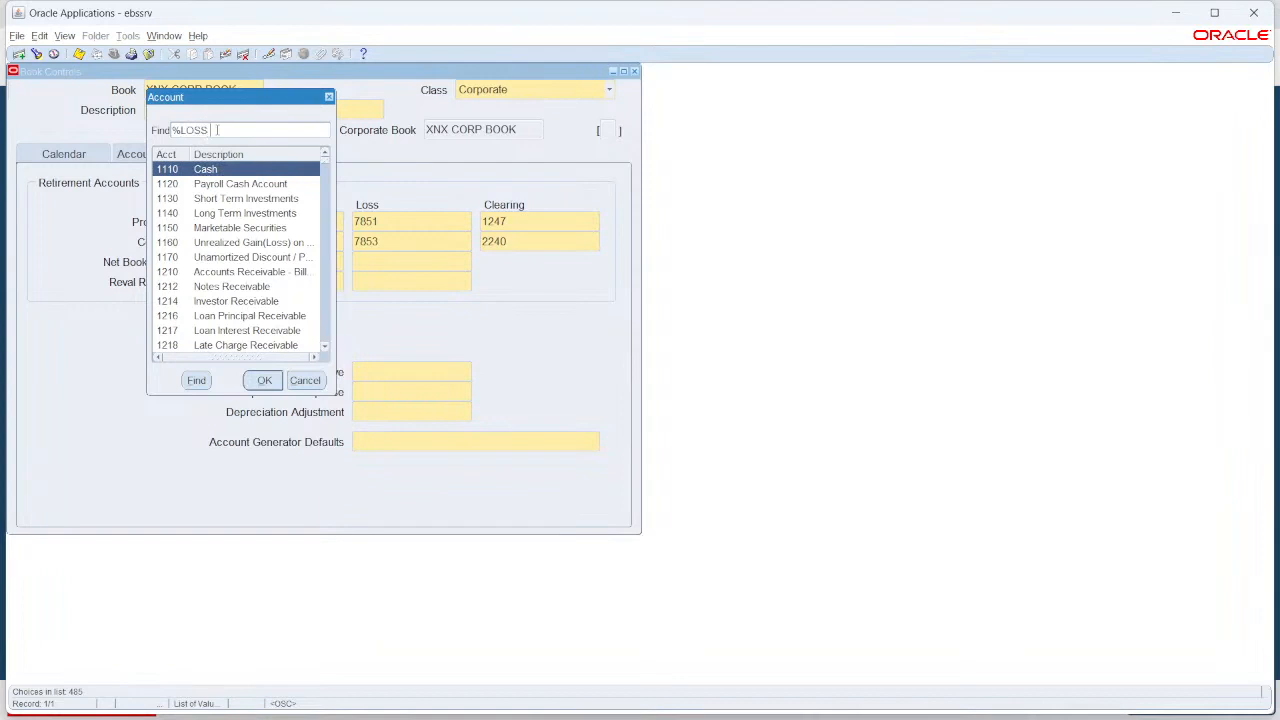
text( ON RETIR)
key(Return)
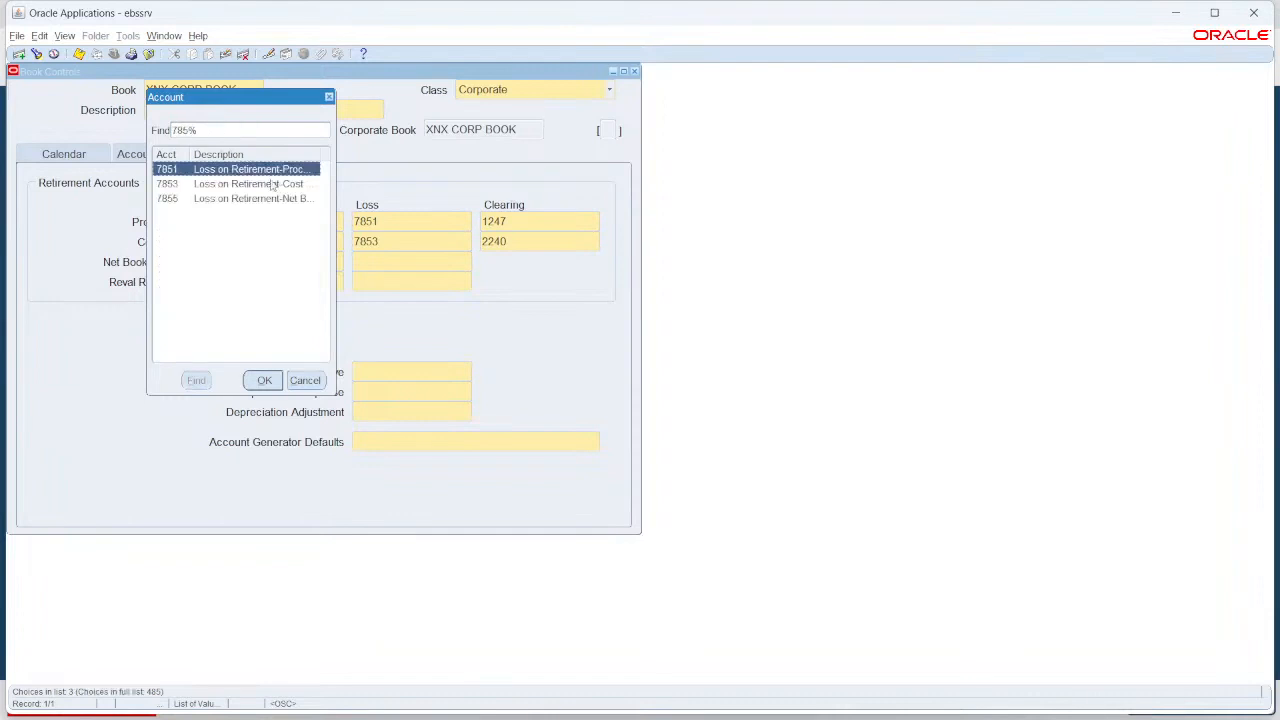
click(278, 200)
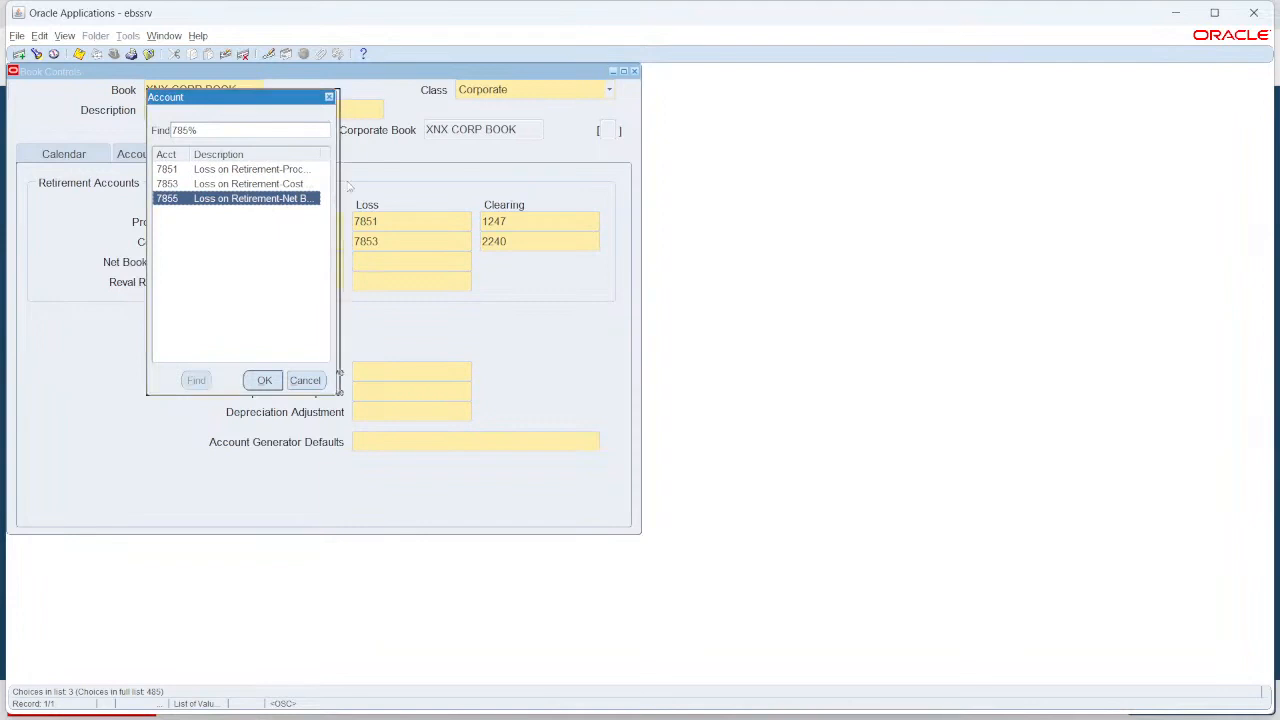
drag(333, 181, 610, 185)
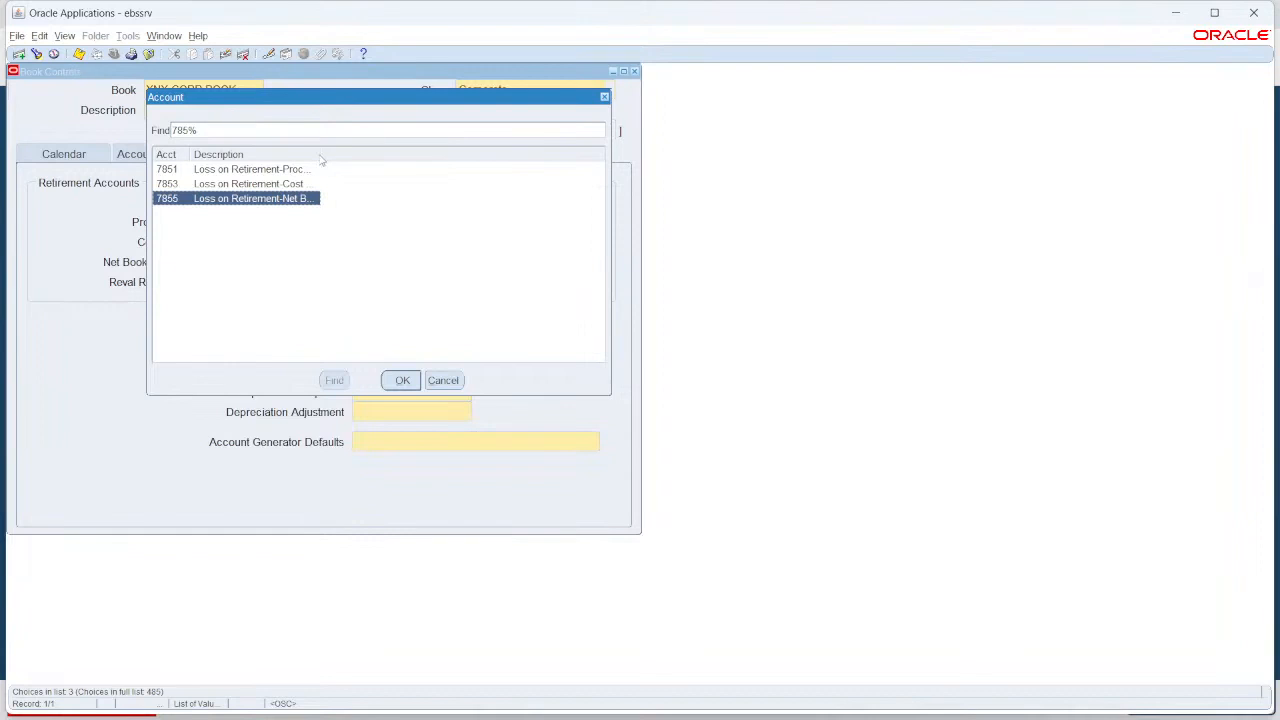
drag(321, 158, 452, 158)
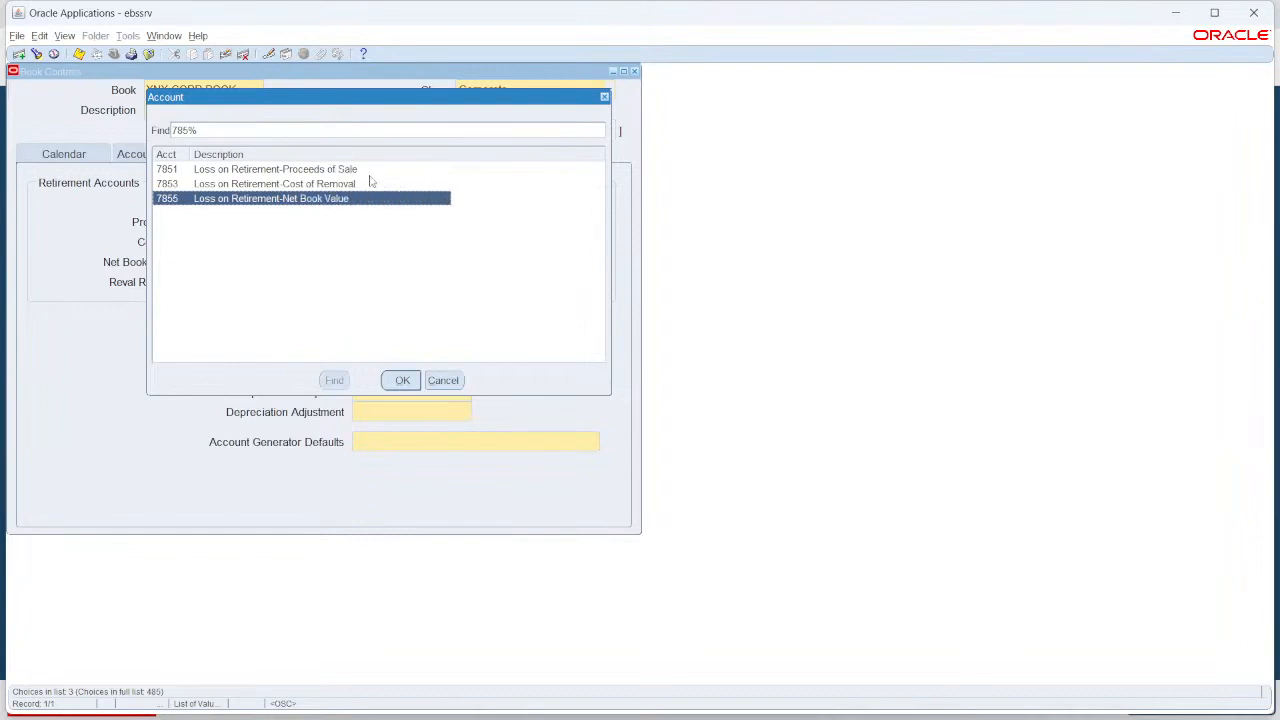
double_click(337, 197)
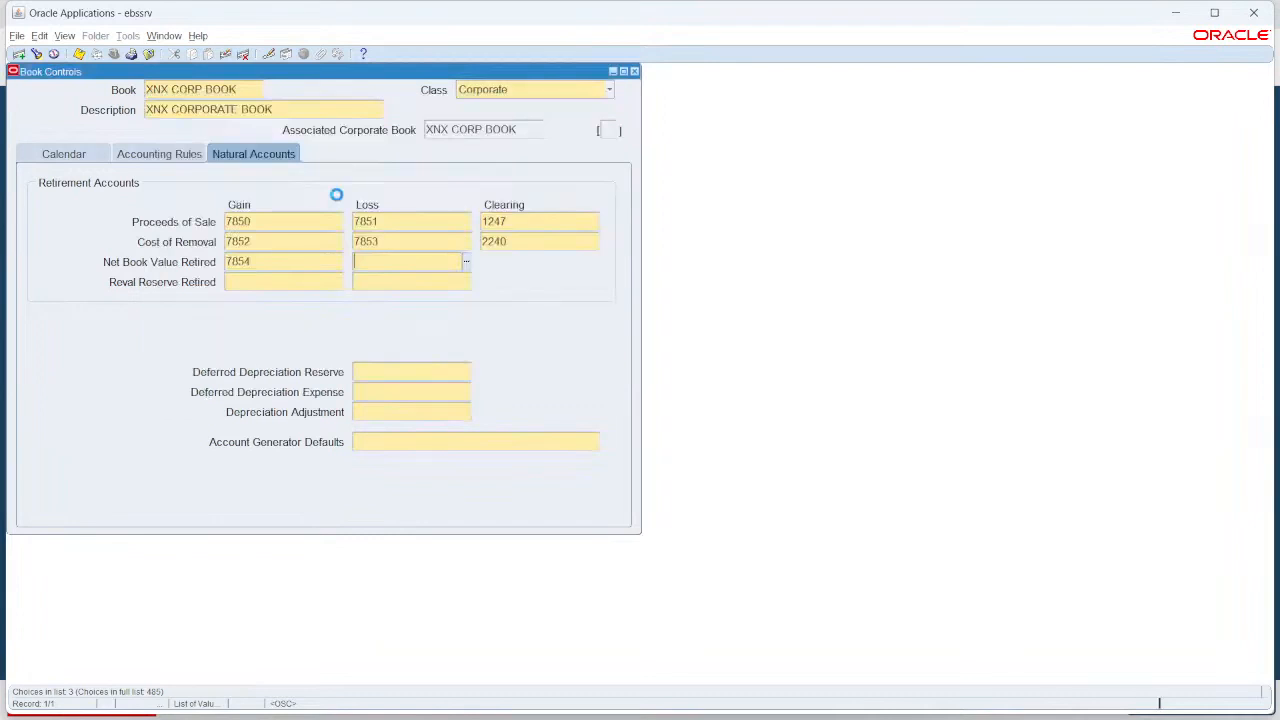
key(Tab)
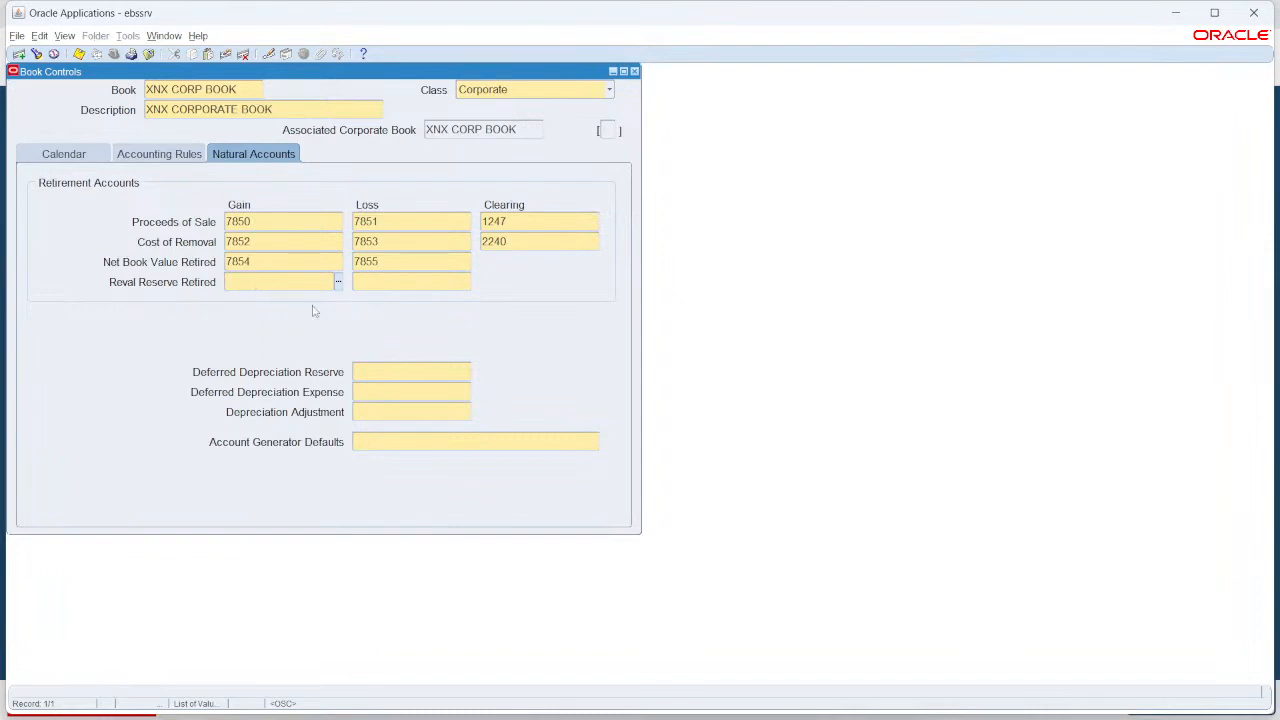
Set the Reval Reserve Retired gain account to 7854 and its loss account to 7855
click(338, 282)
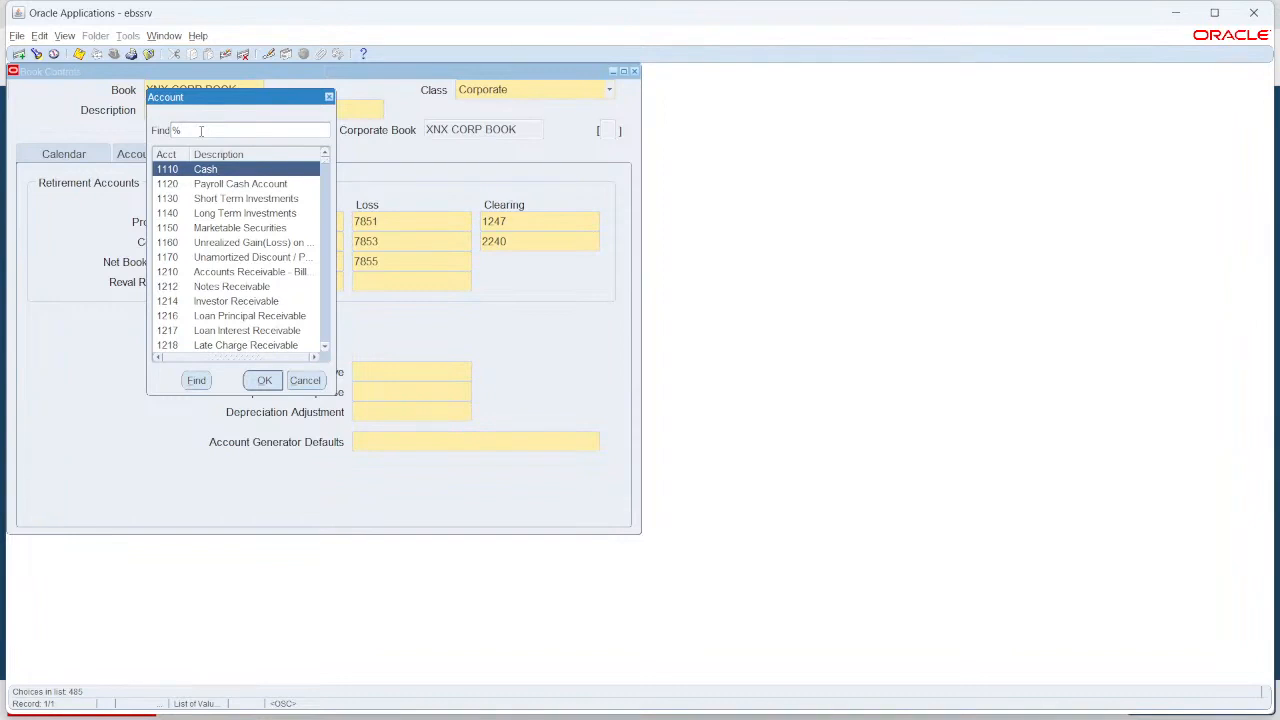
text(7854)
key(Return)
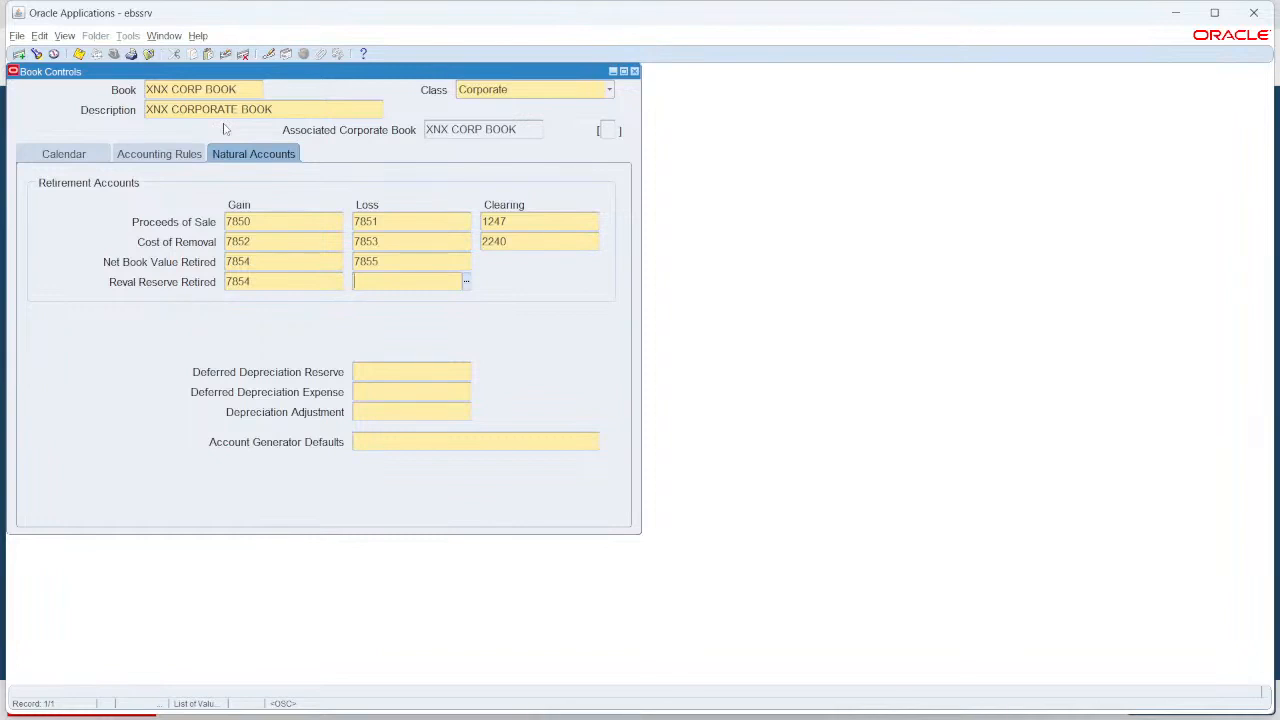
text(7855)
Set the Deferred Depreciation Reserve account to 2540, searching the accounts with %DEFERR
click(397, 372)
click(466, 371)
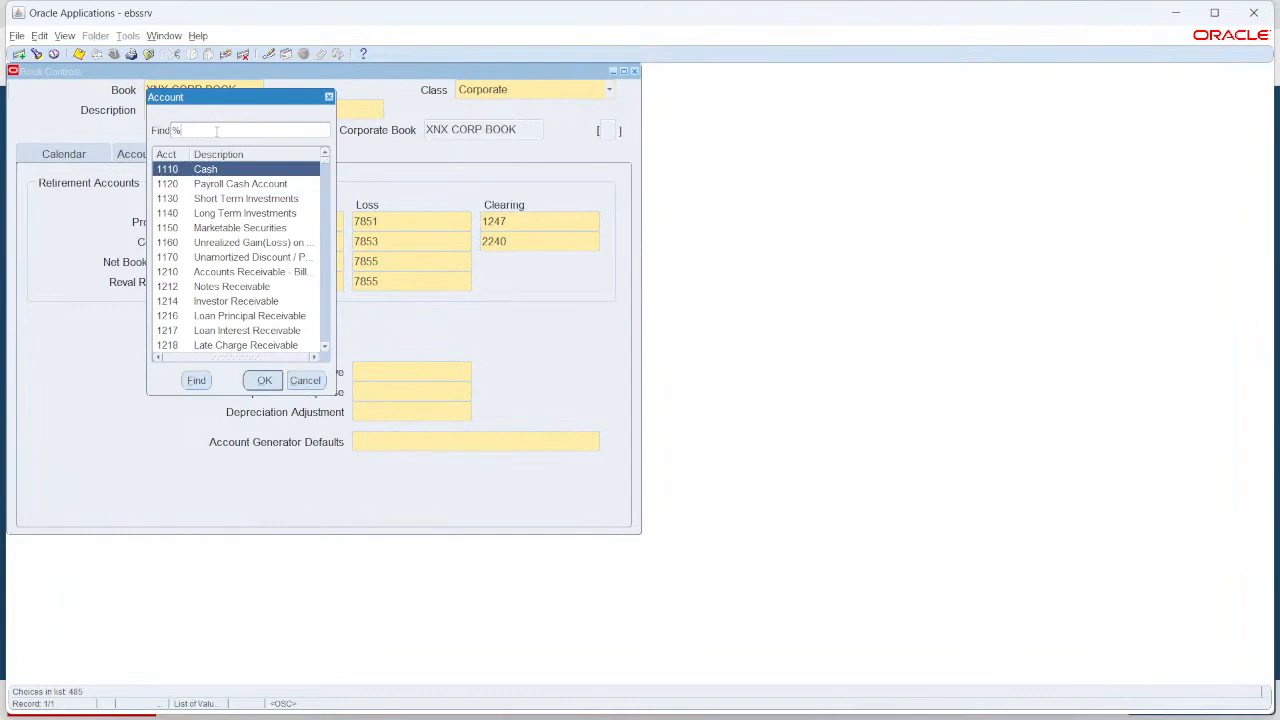
text(DEFF)
key(BackSpace)
text(ERR)
key(Return)
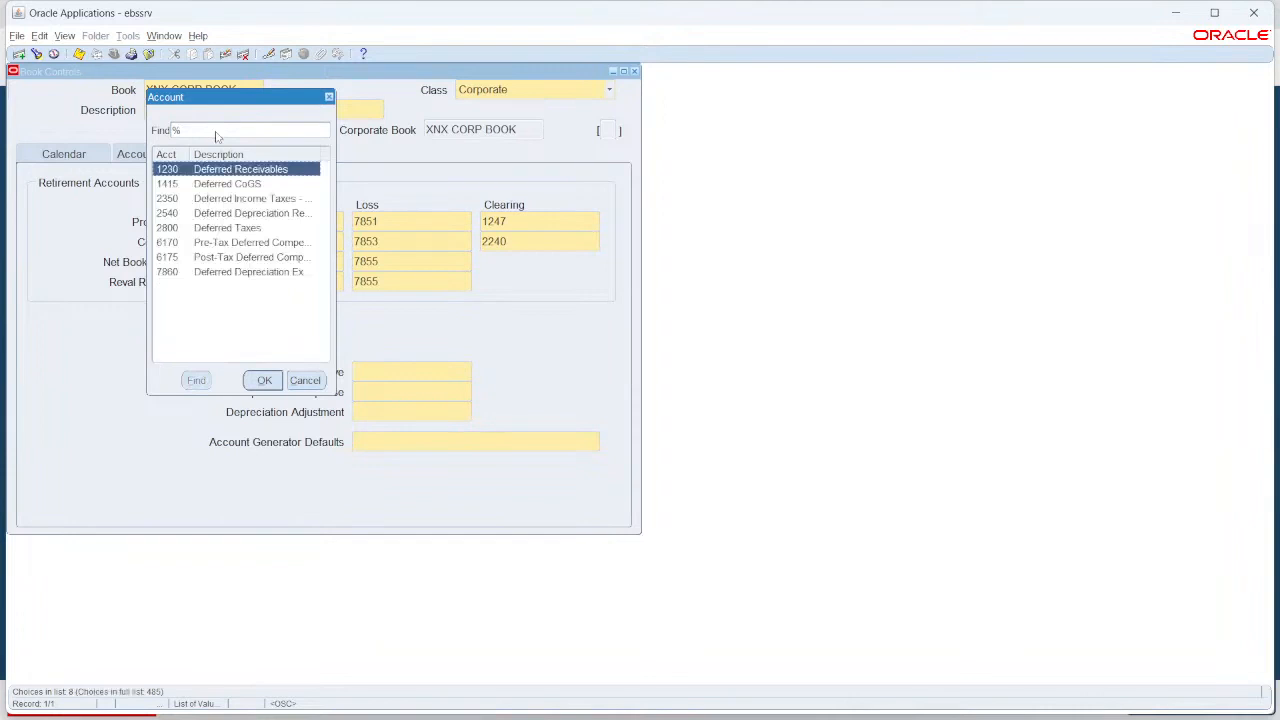
drag(337, 207, 592, 207)
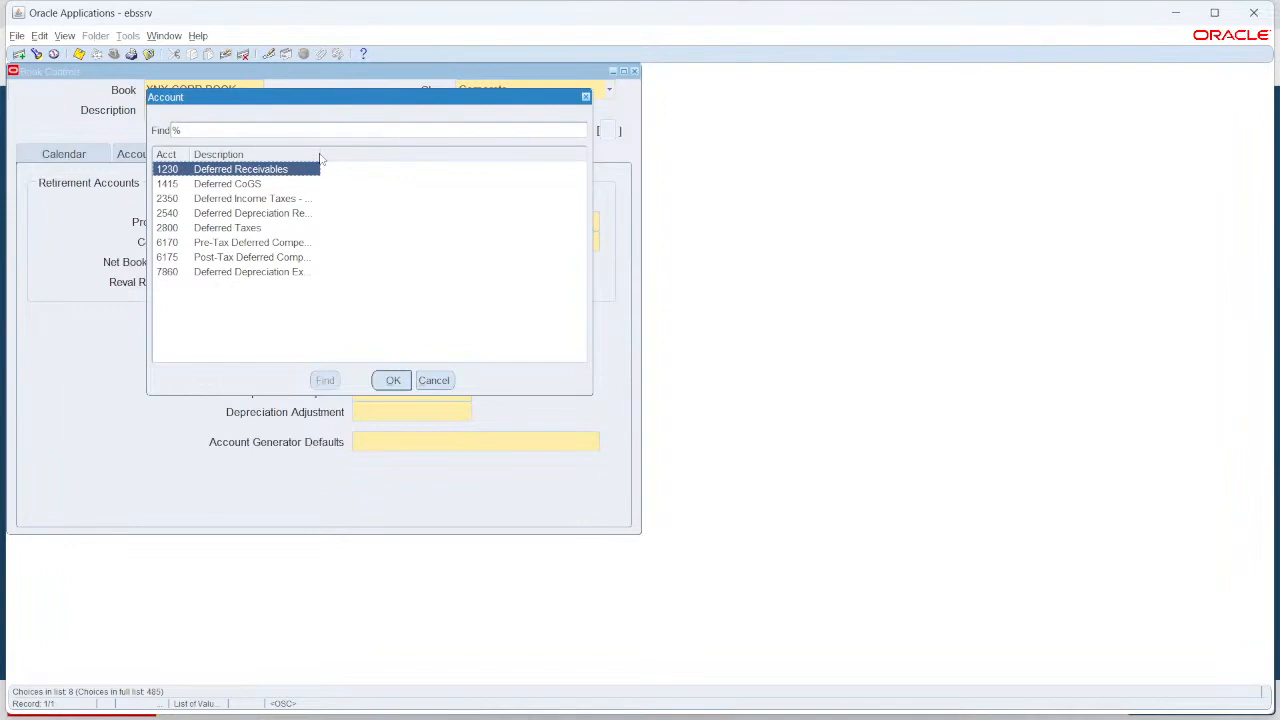
click(284, 215)
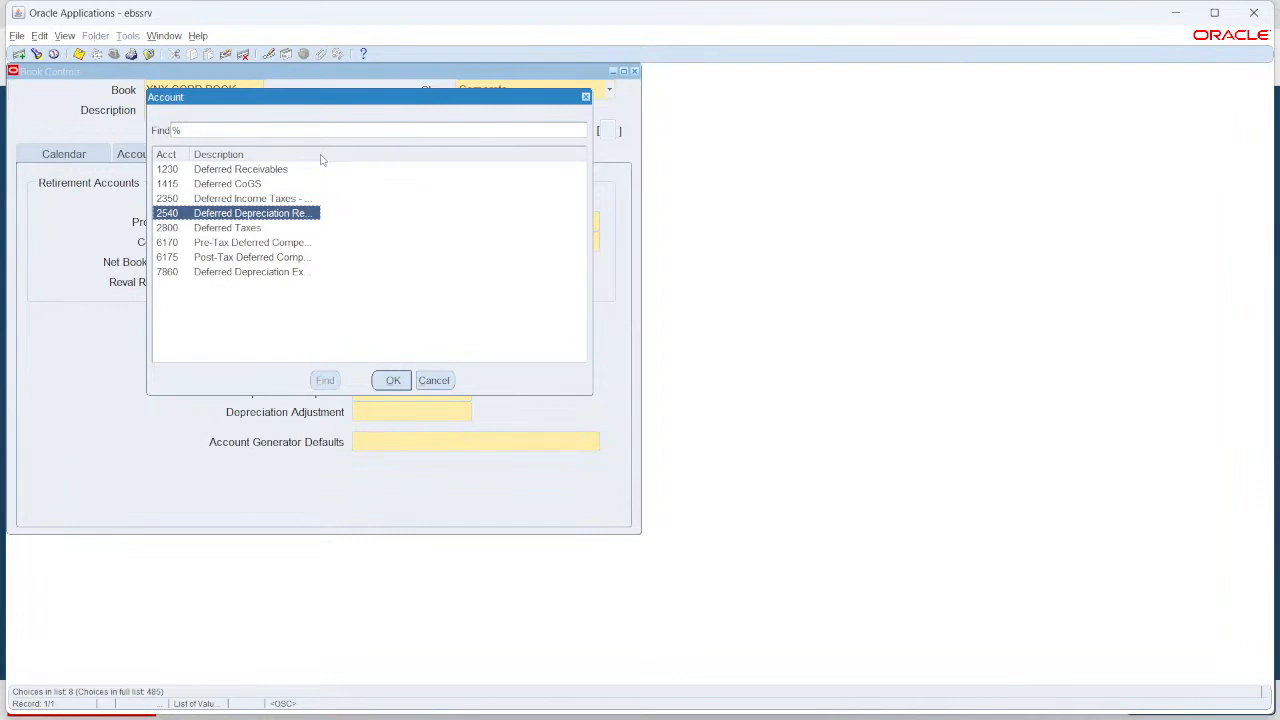
double_click(307, 214)
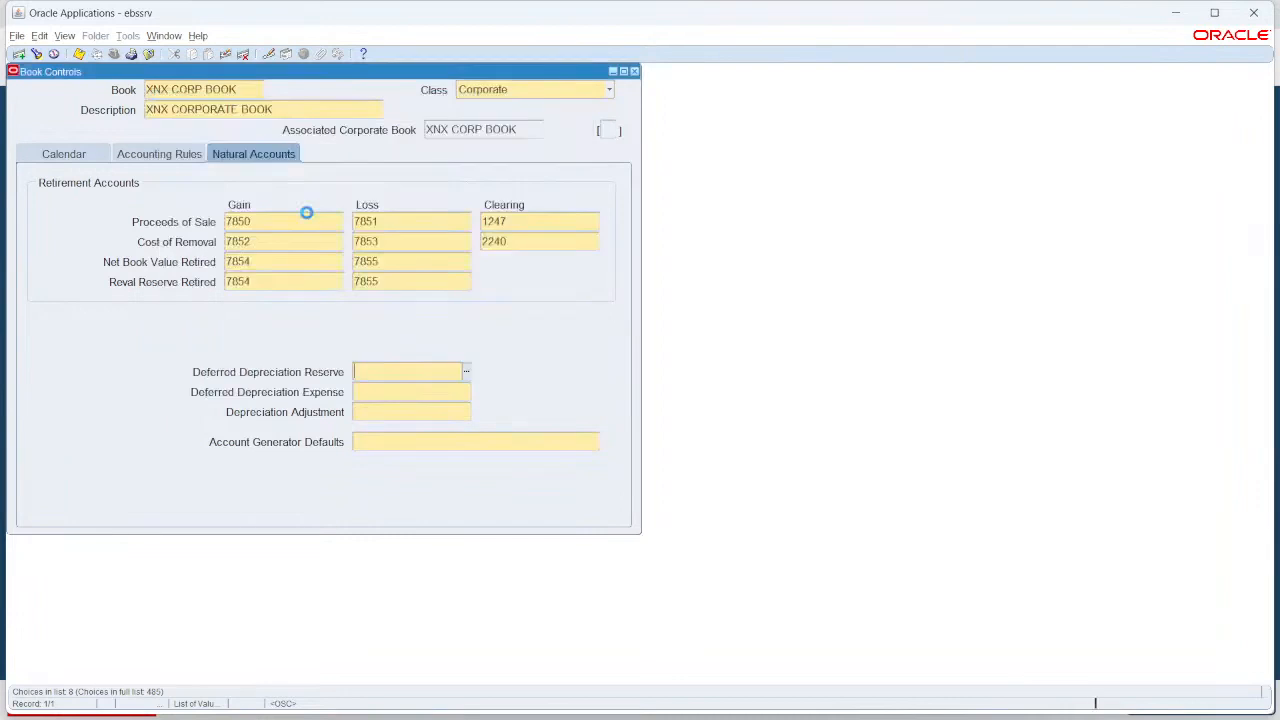
Set the Deferred Depreciation Expense account to 7860, searching the accounts with %DEFERR
click(381, 393)
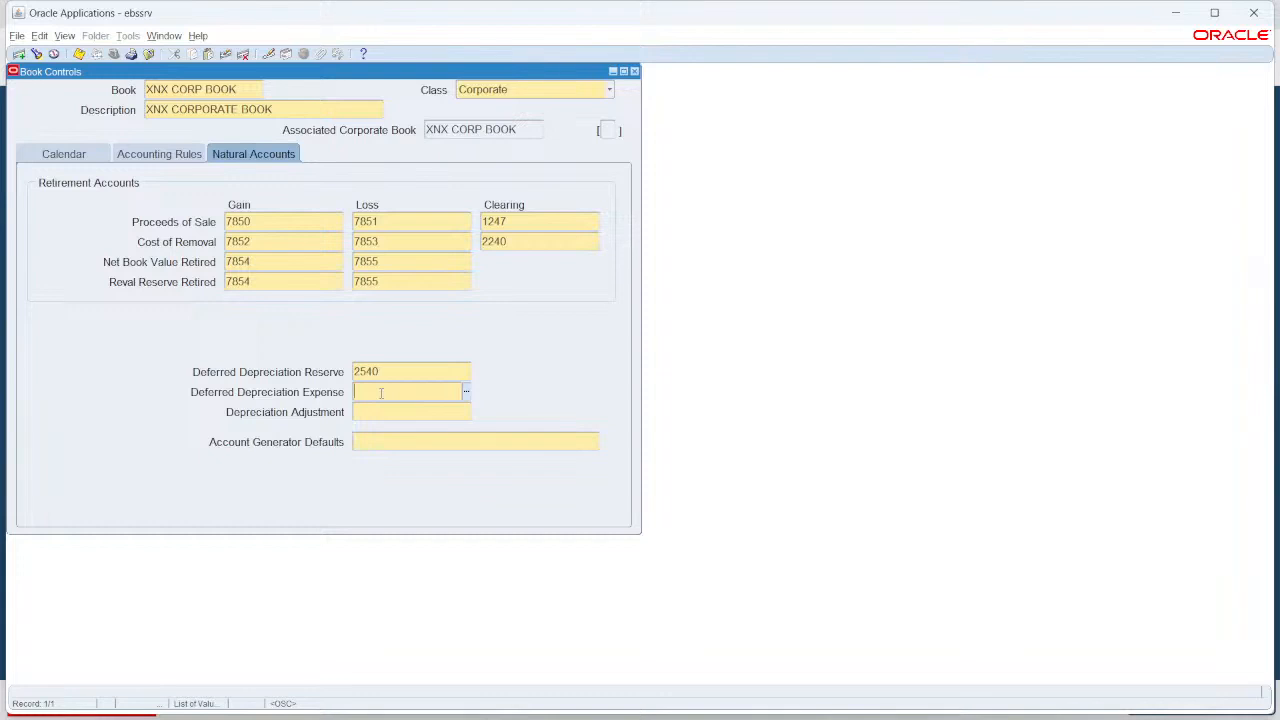
click(466, 392)
text(DEF)
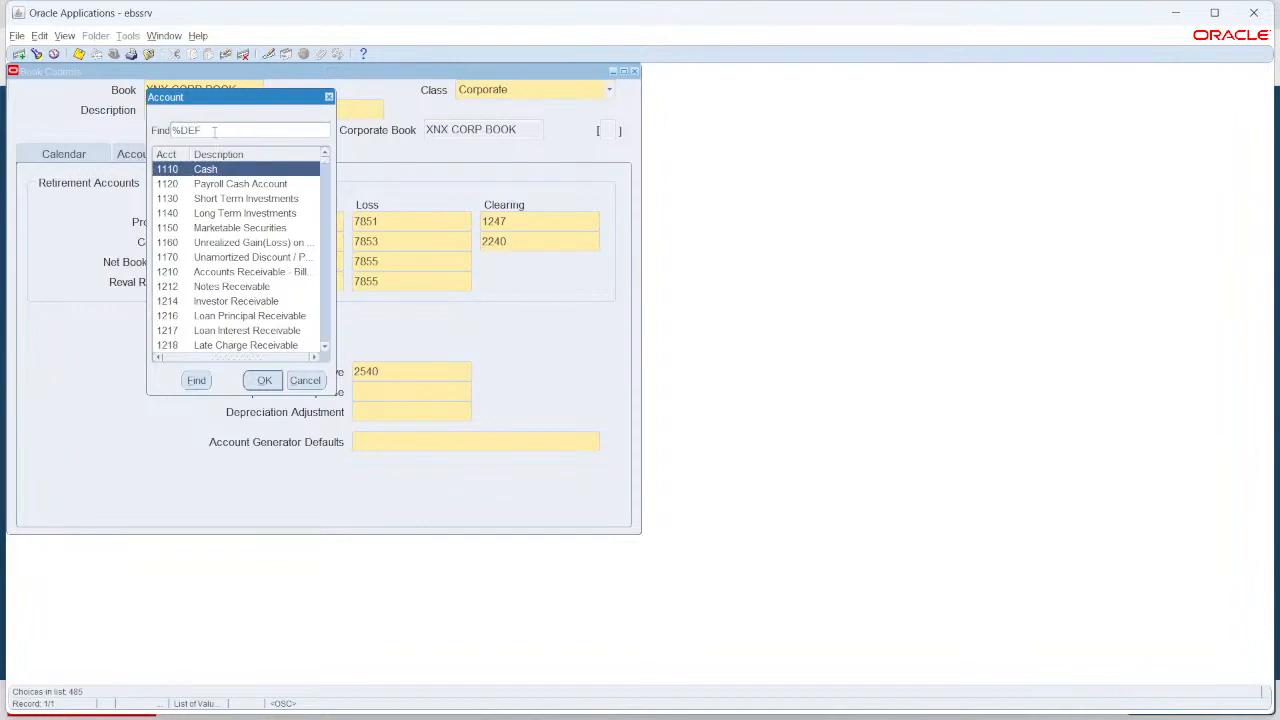
text(ERR)
key(Return)
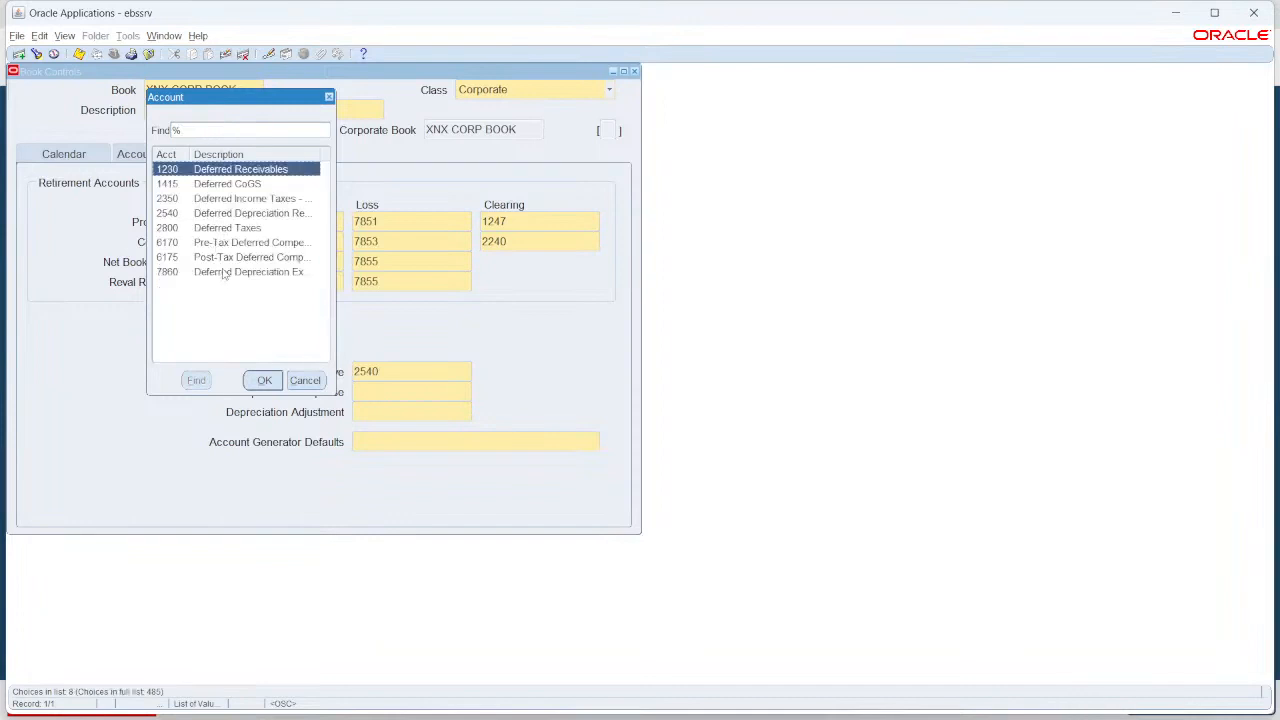
click(243, 272)
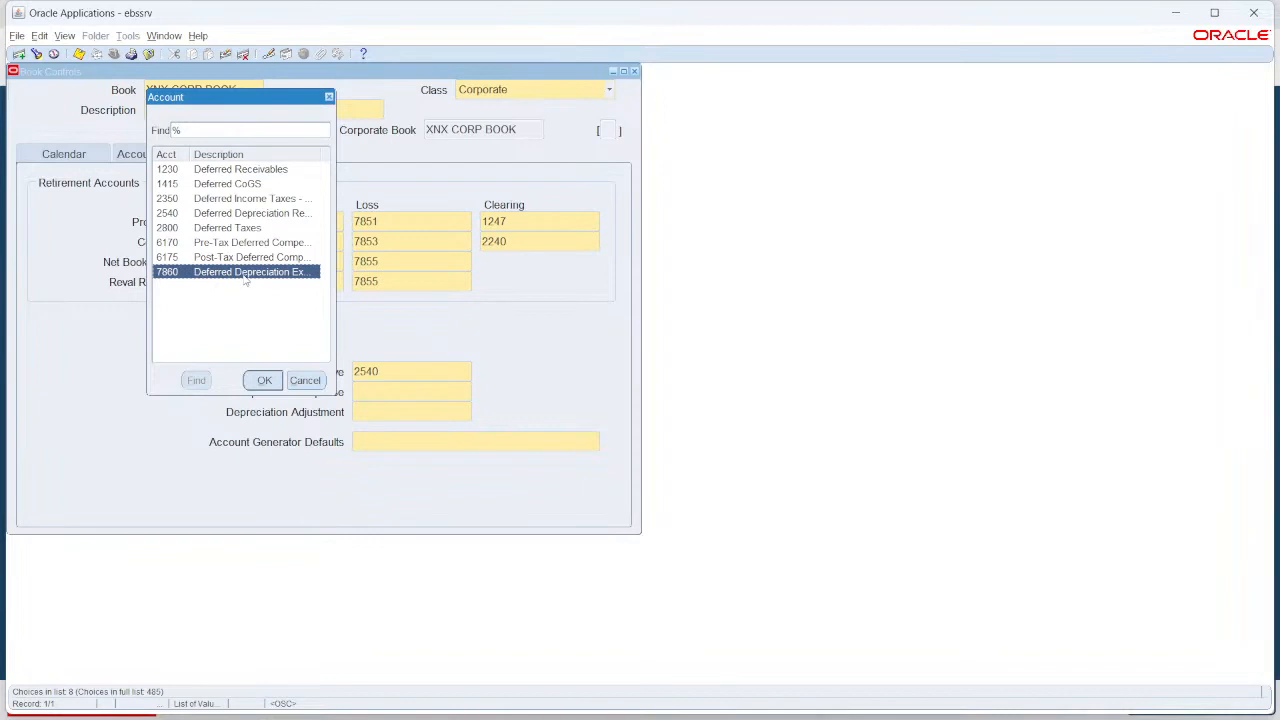
click(270, 380)
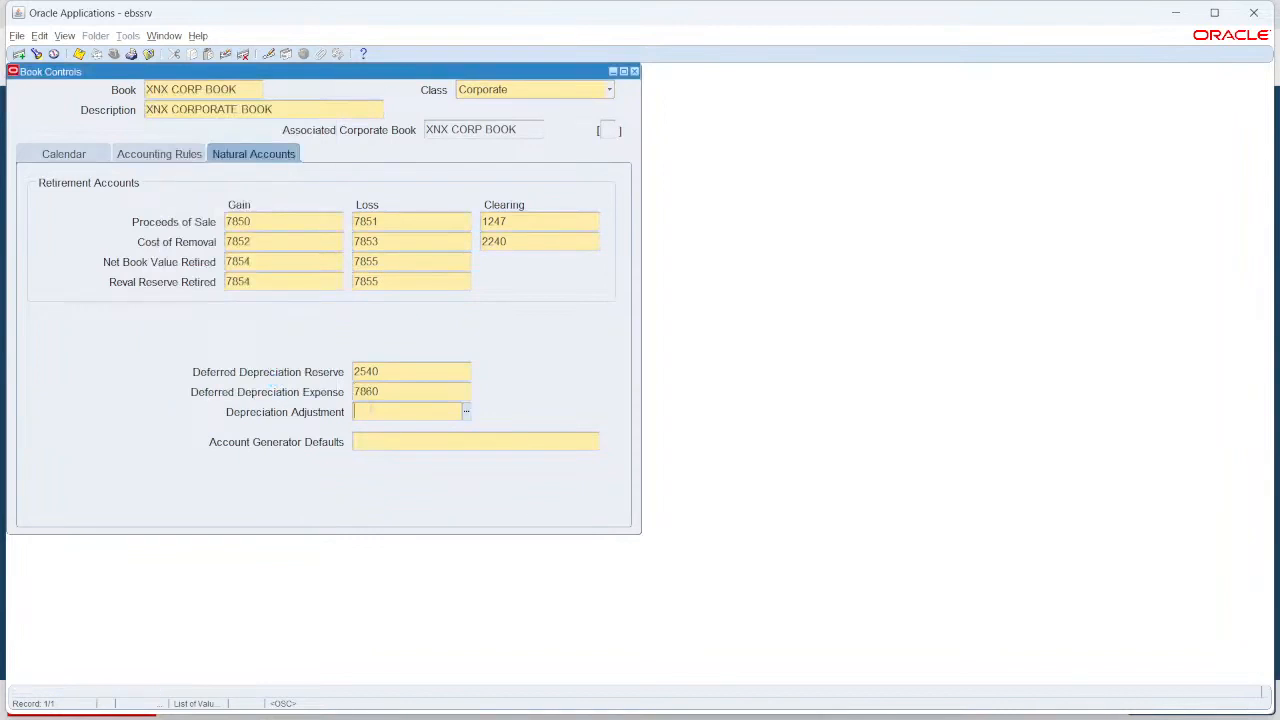
Set the Depreciation Adjustment account to 1690, the depreciation reserve adjustment account, by searching the depreciation accounts
click(466, 411)
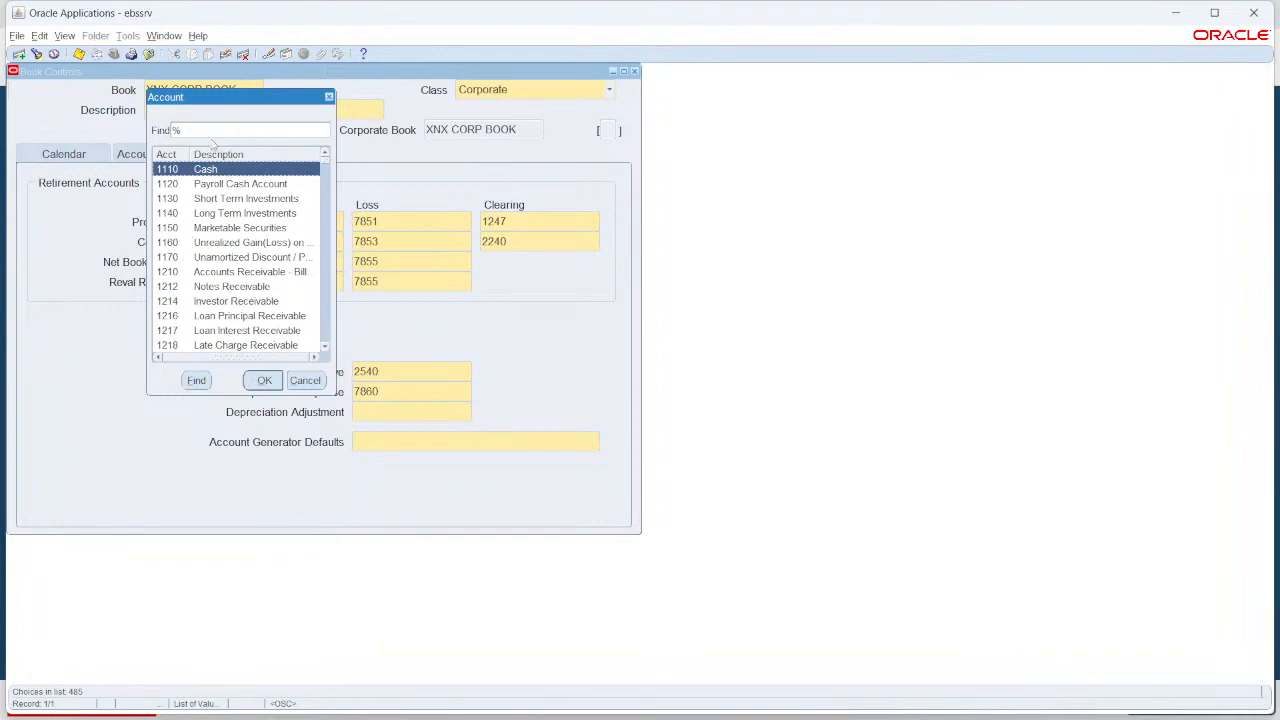
text(DEPREC)
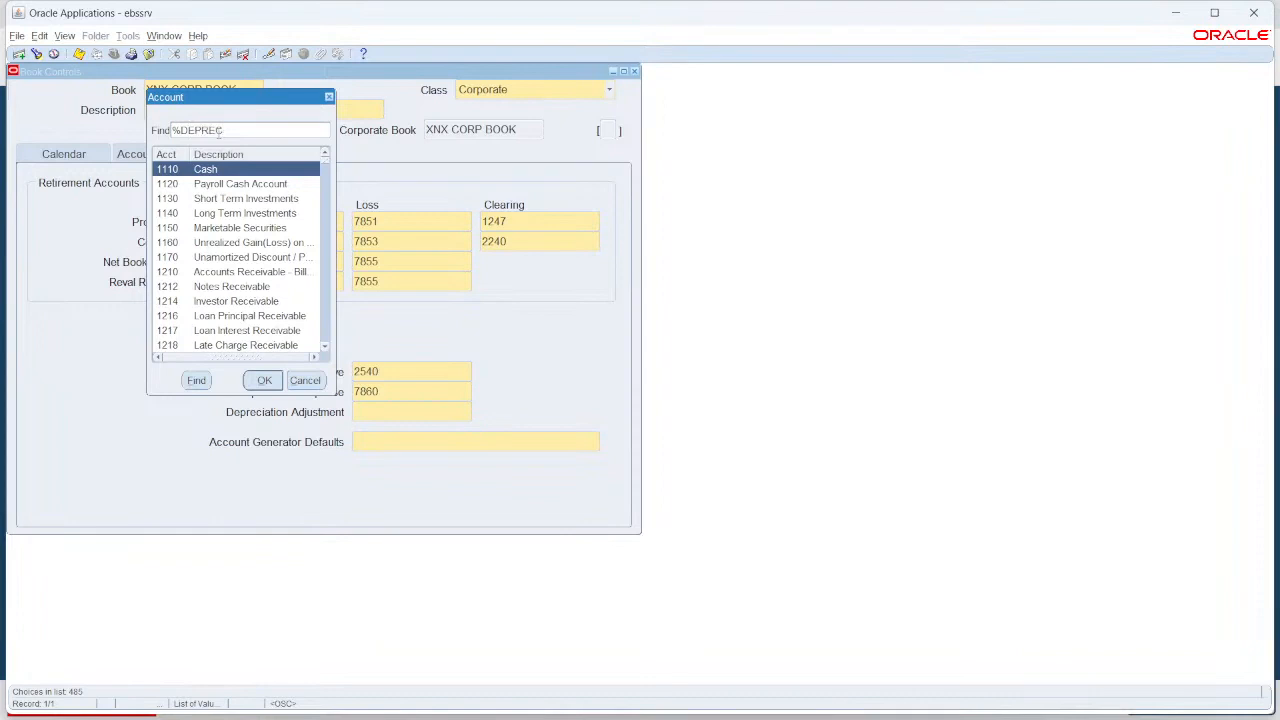
text(IATION)
text(S)
key(Return)
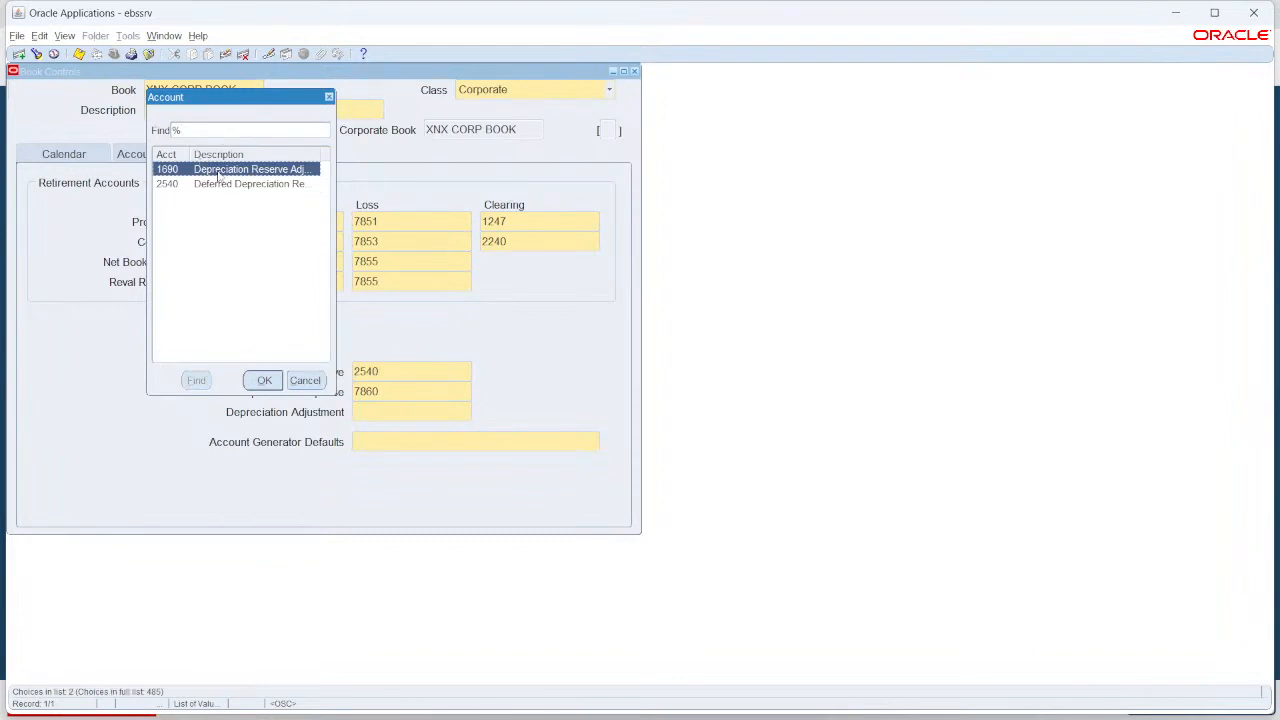
double_click(219, 172)
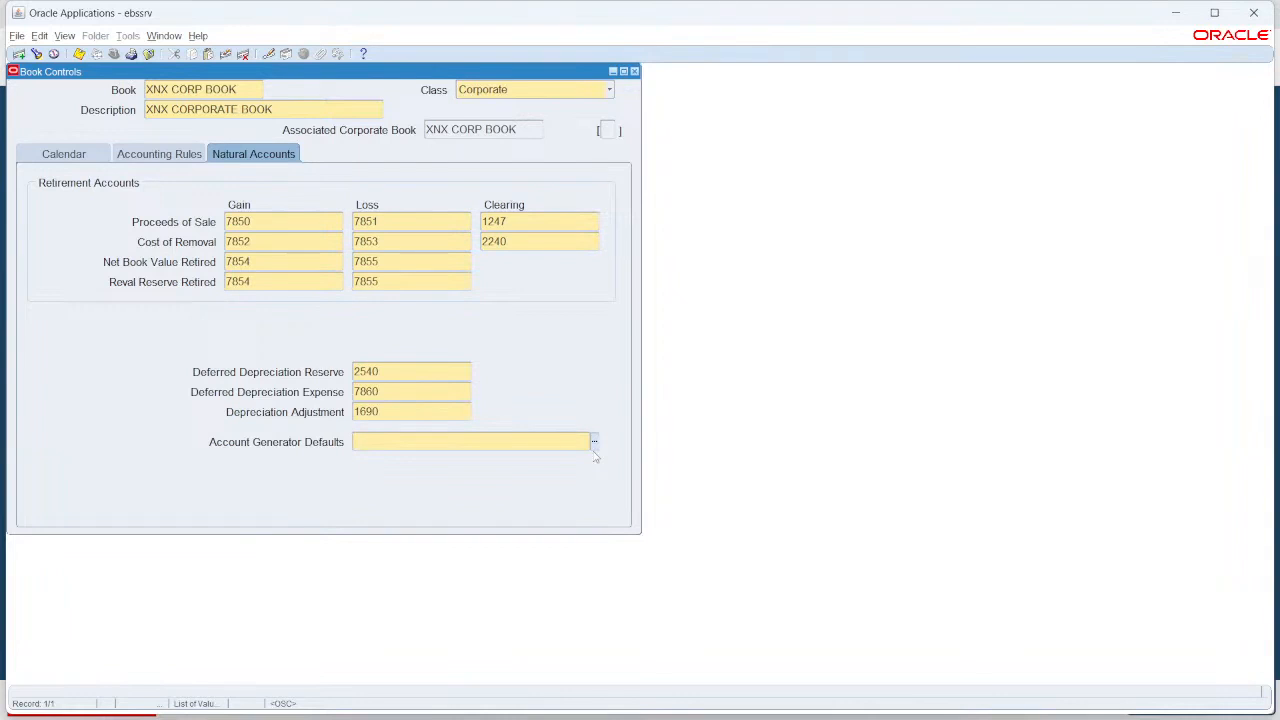
Define the Account Generator Defaults with department 000, account 9999, sub-account 0000 and product 000, keeping company 01
click(594, 442)
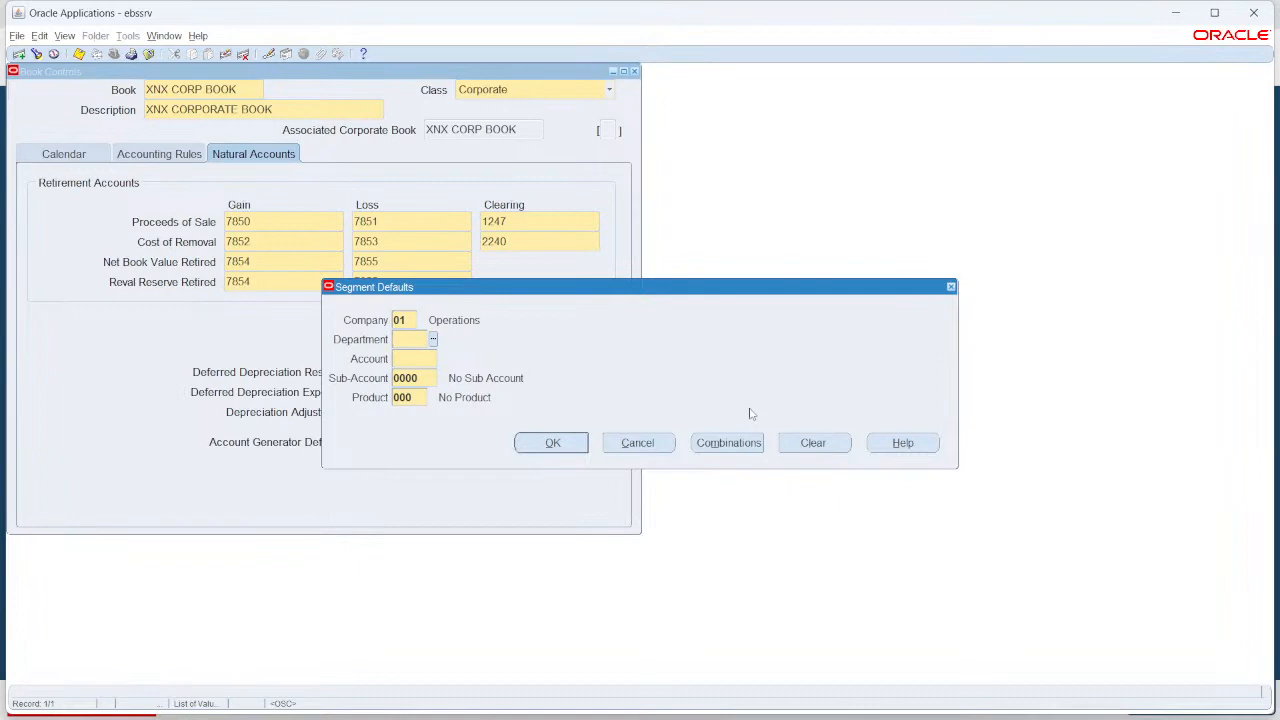
text(000)
key(Tab)
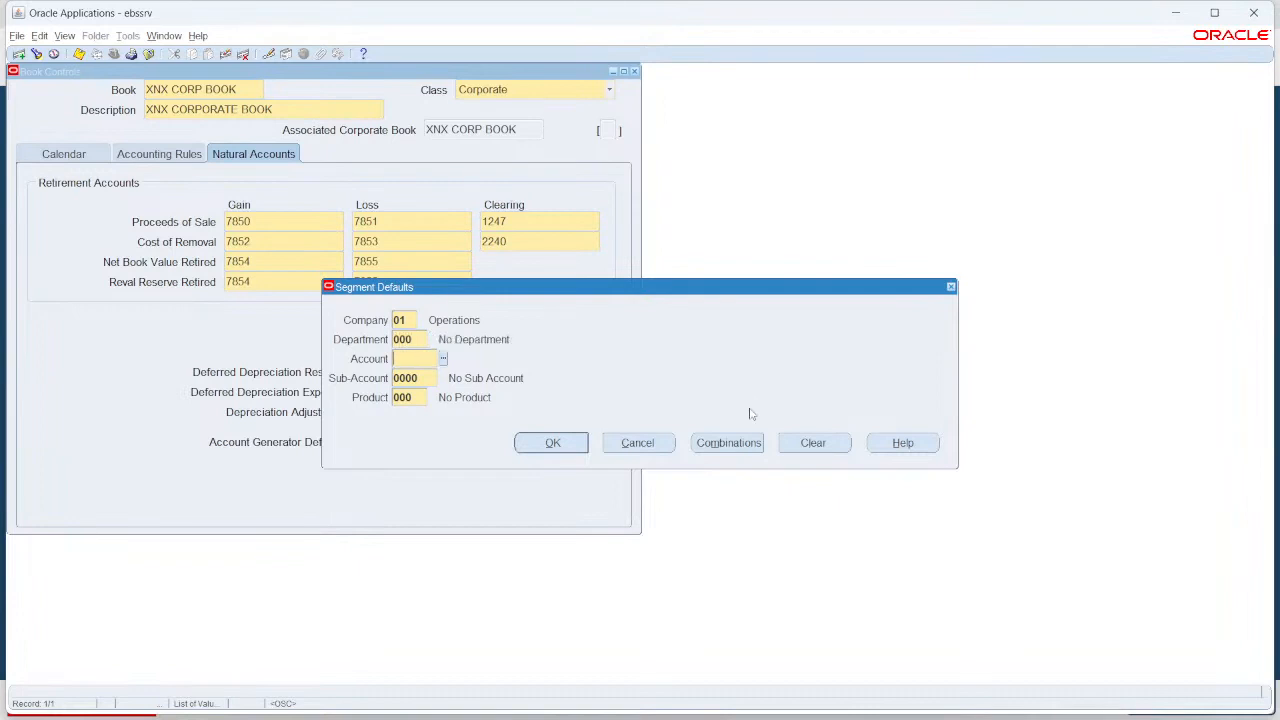
text(9999)
key(Tab)
text(9)
key(BackSpace)
text(0000)
key(Tab)
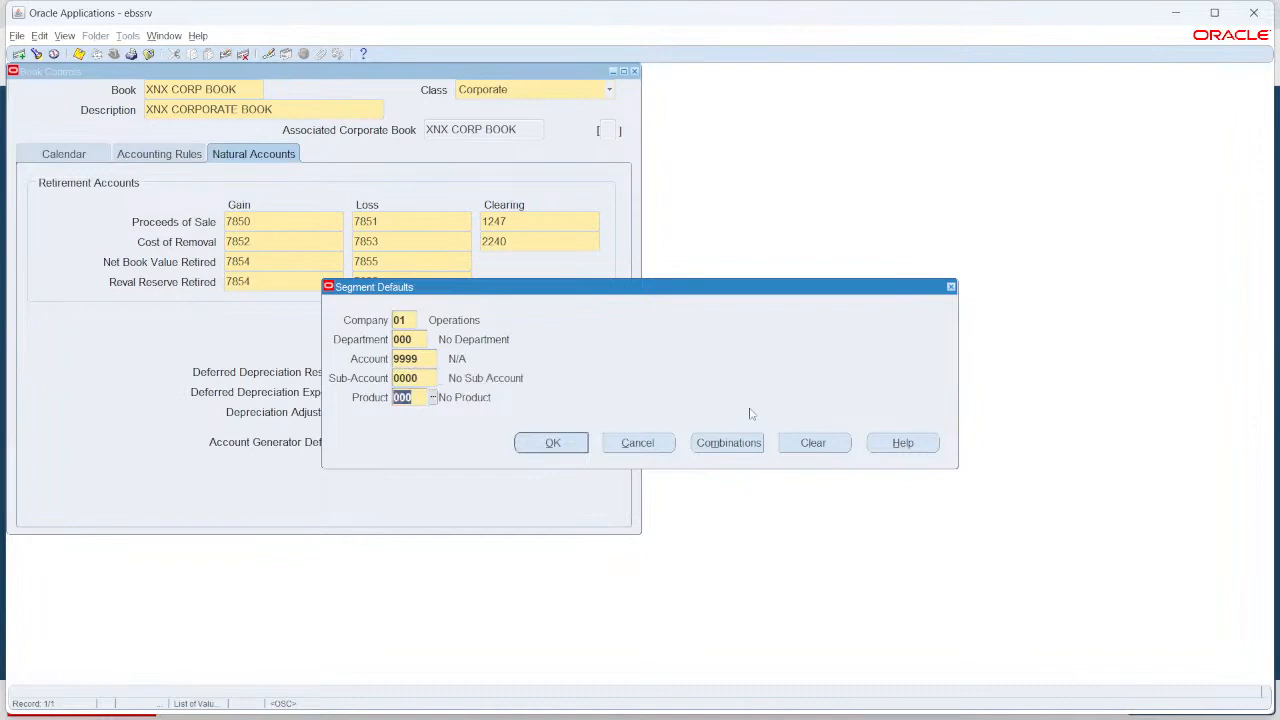
click(566, 443)
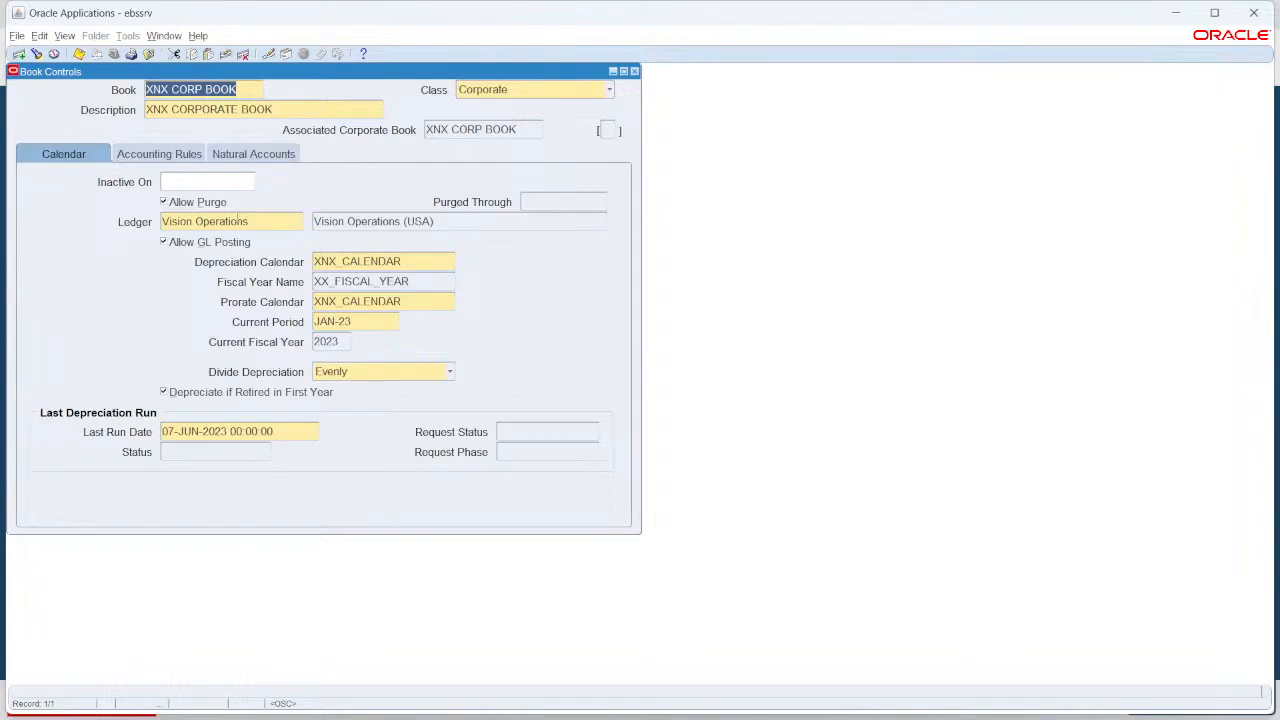
Review the book's ledger and depreciation calendar settings, and its accounting rules
click(258, 220)
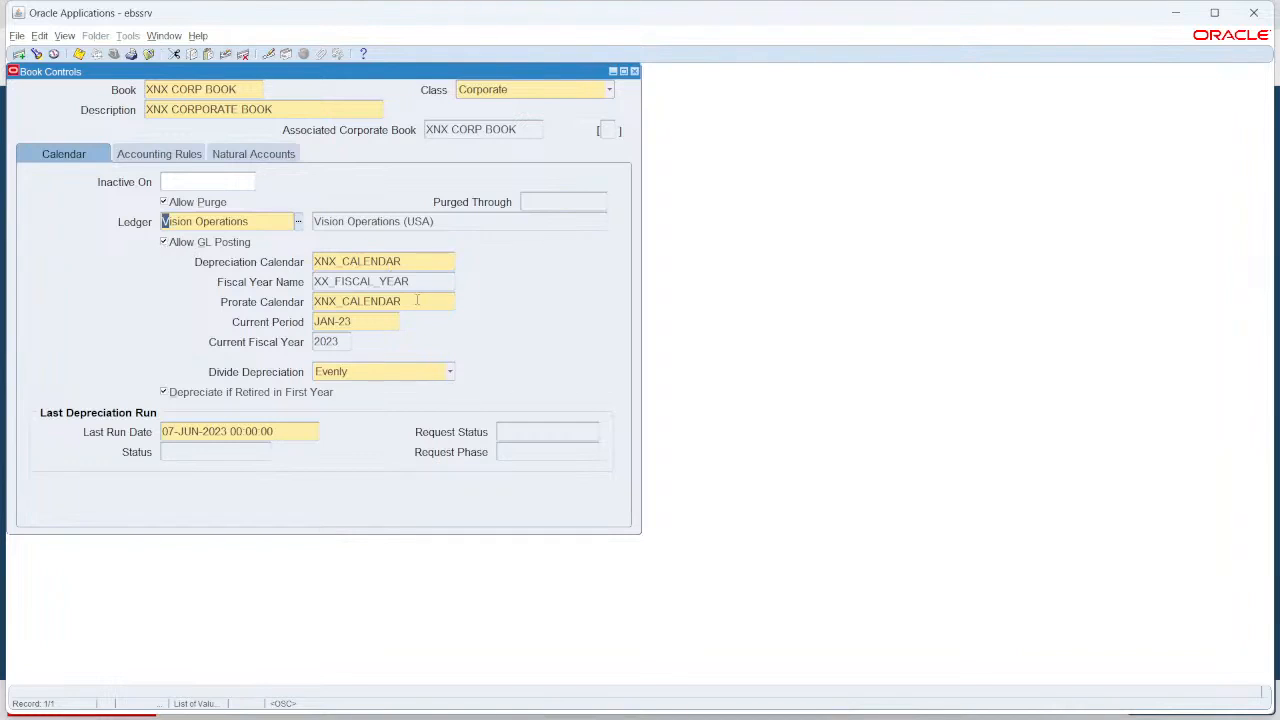
click(372, 260)
click(182, 153)
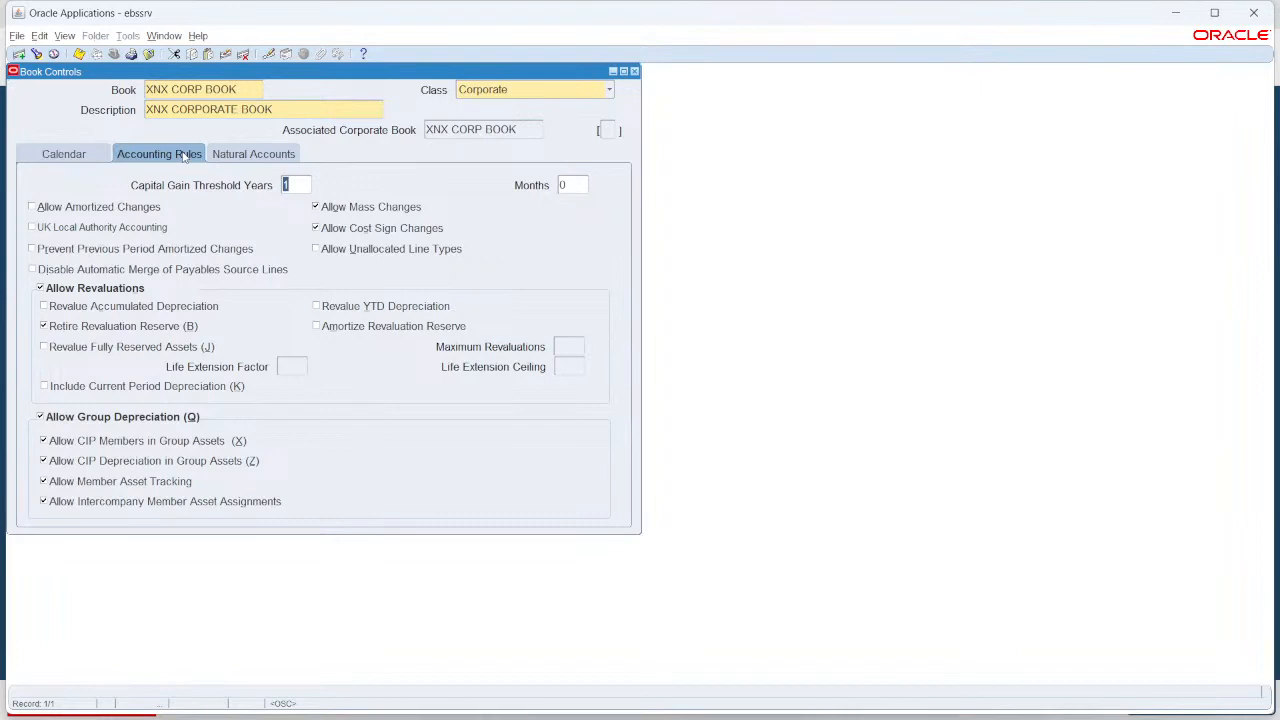
Disallow cost sign changes in the book's accounting rules and save the book after checking its natural accounts and calendar
click(317, 229)
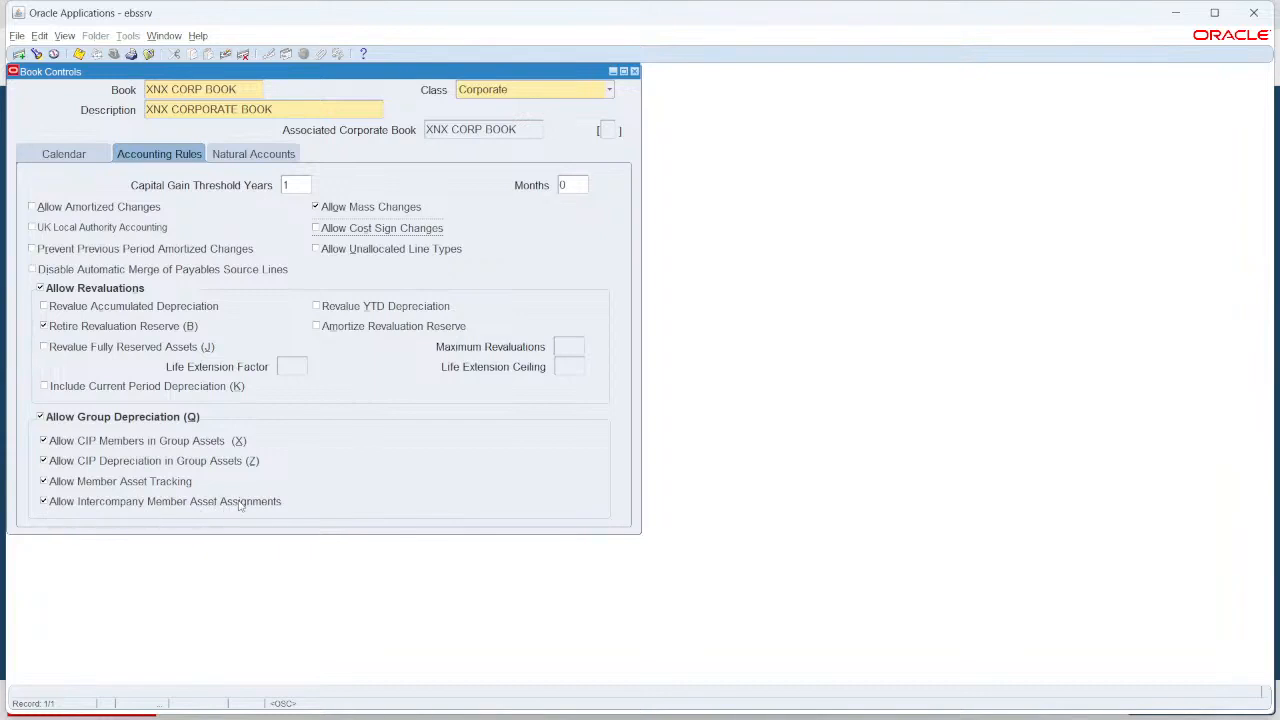
click(246, 151)
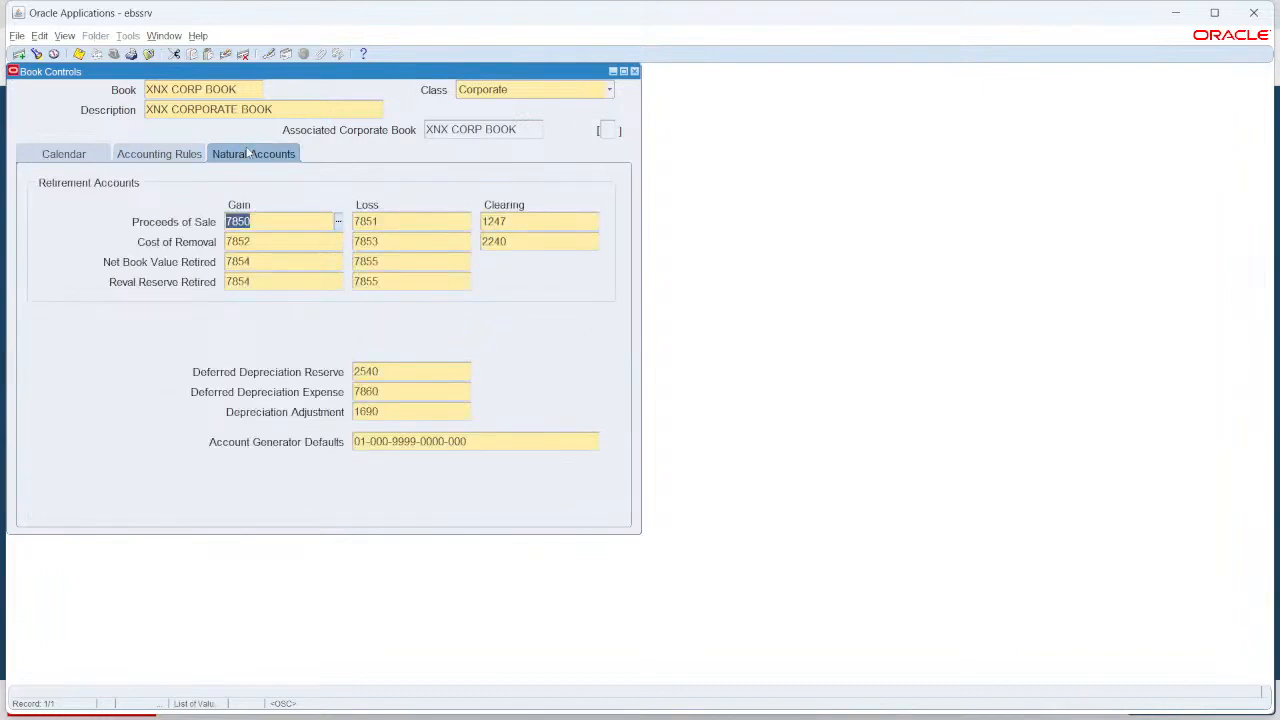
click(80, 152)
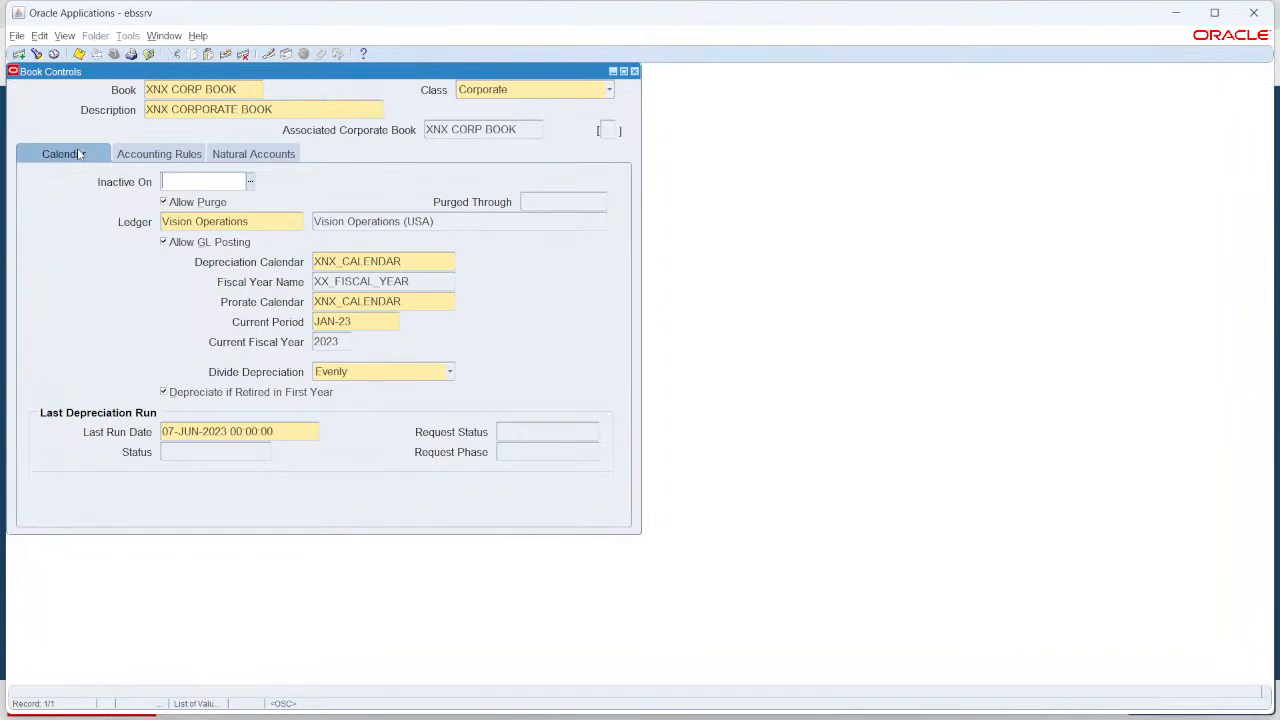
click(79, 54)
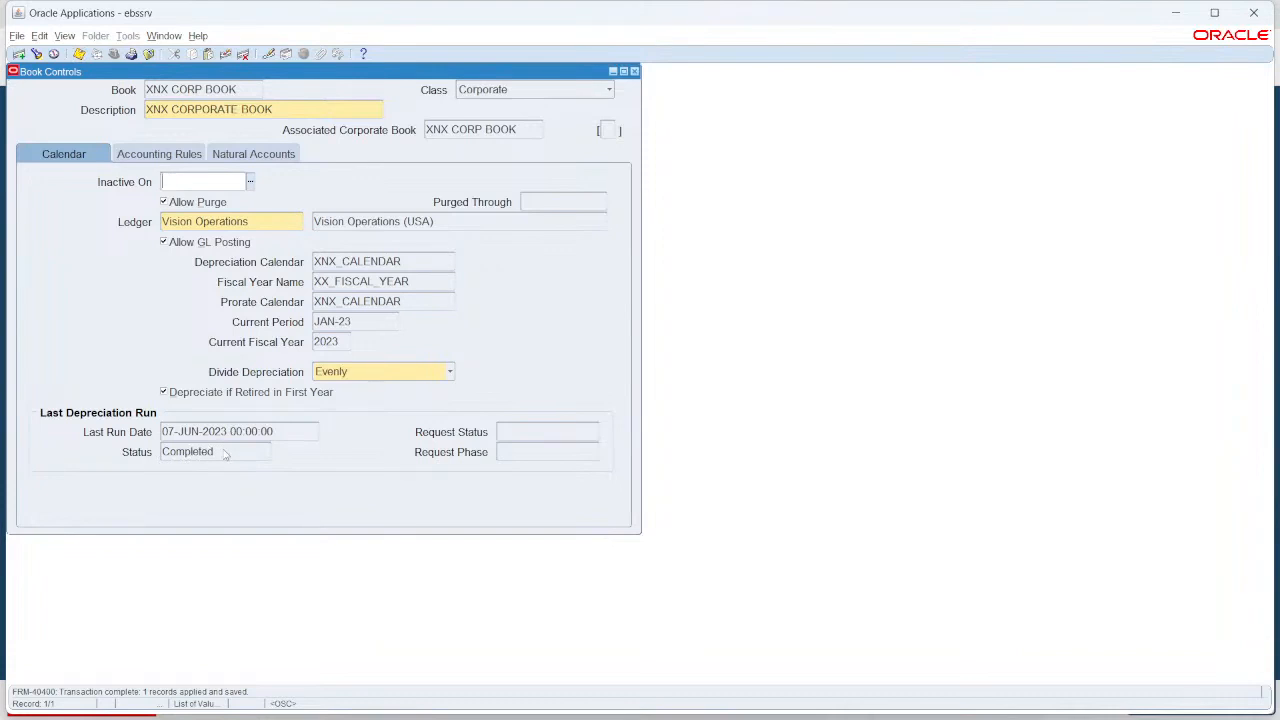
Open the Asset Categories setup form under Setup, Asset System
key(alt+Tab)
key(alt+Tab)
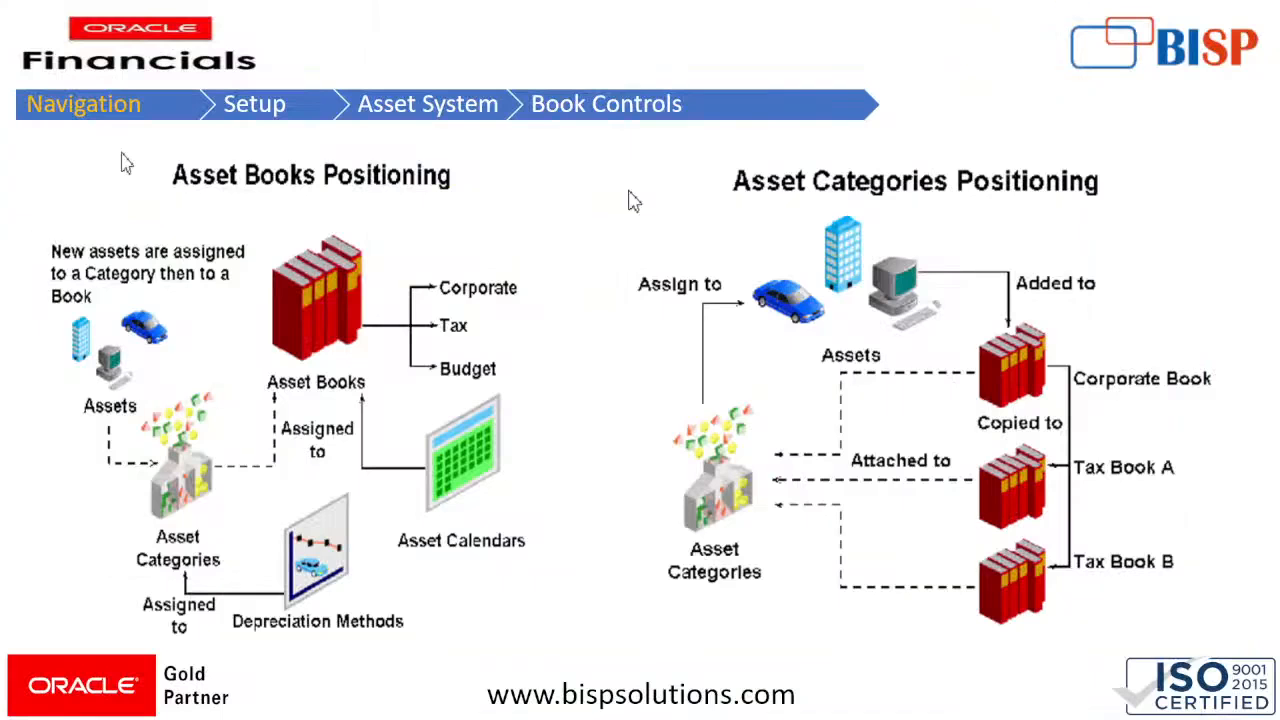
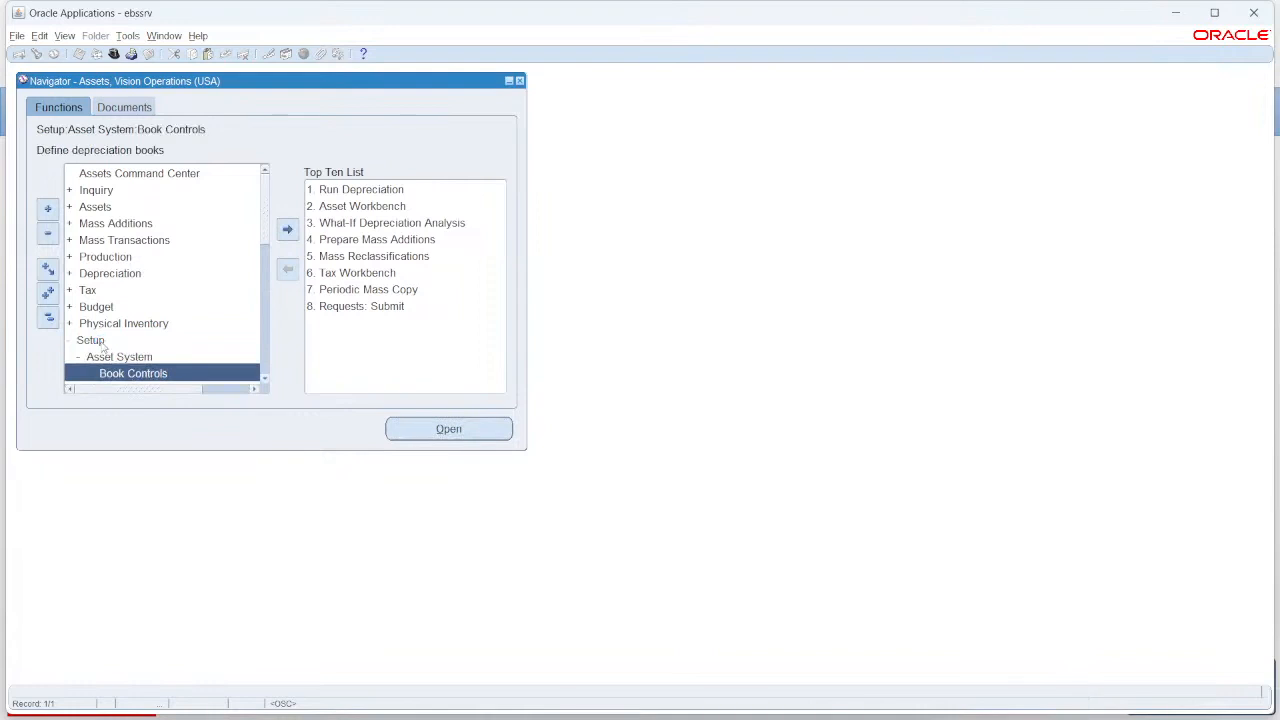
key(Down)
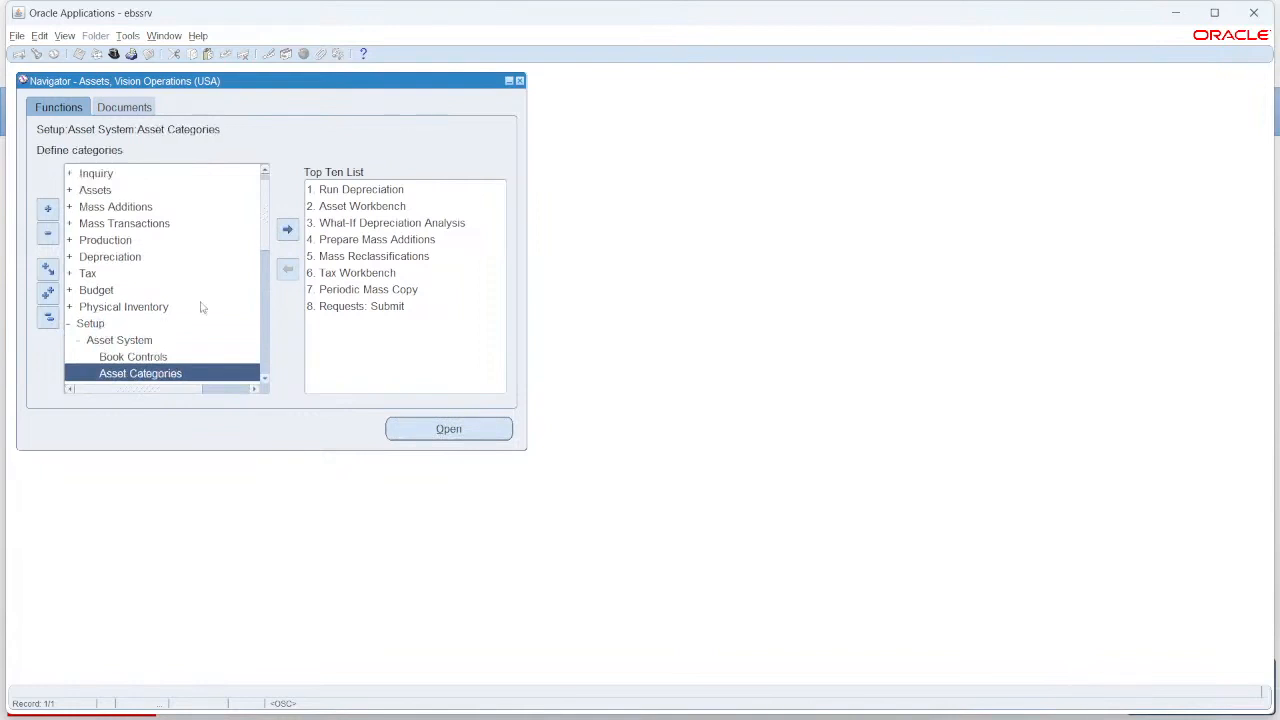
double_click(141, 374)
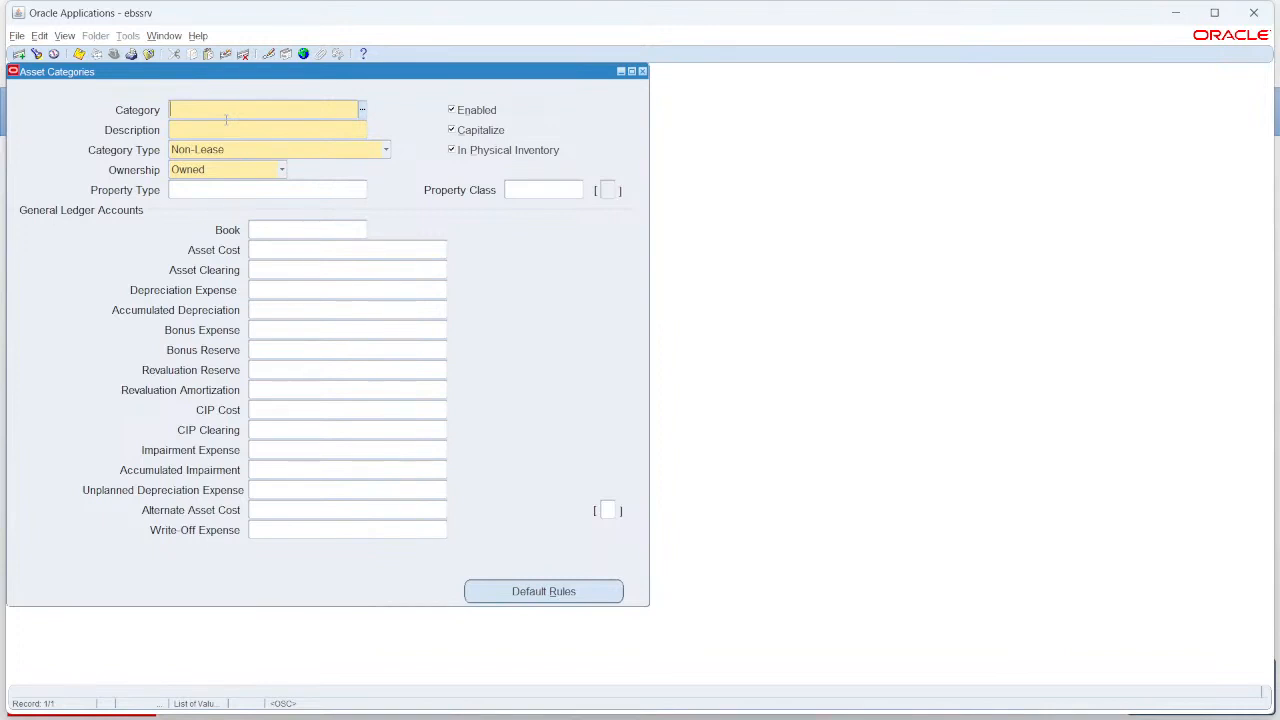
Set the new asset category to major category COMPUTER1 and minor category DESKTOP
click(361, 111)
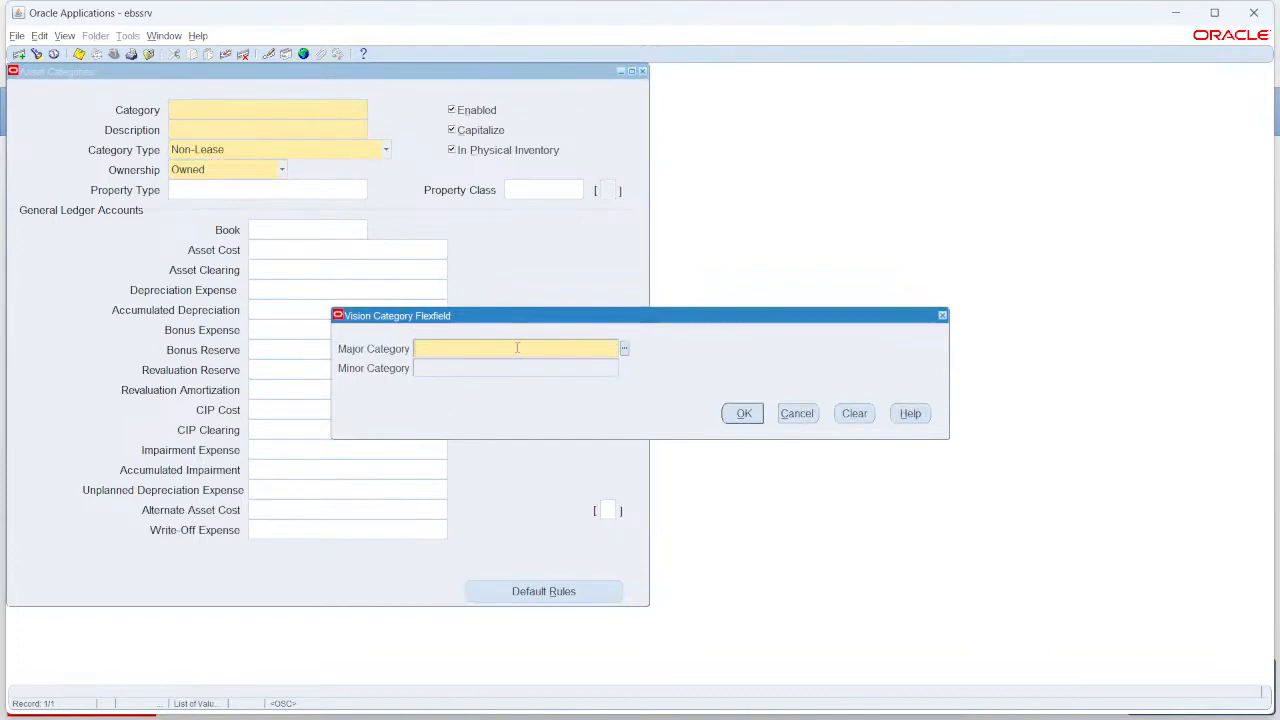
text(COMPUTER1)
key(Tab)
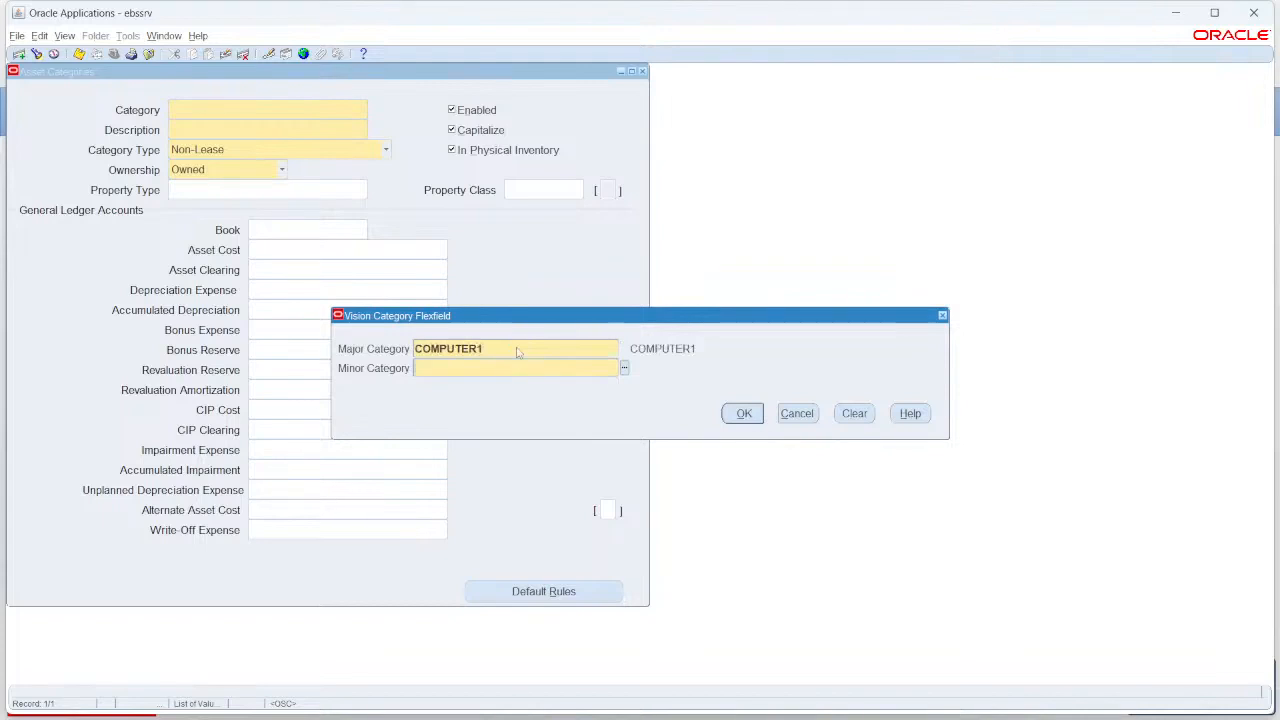
click(623, 368)
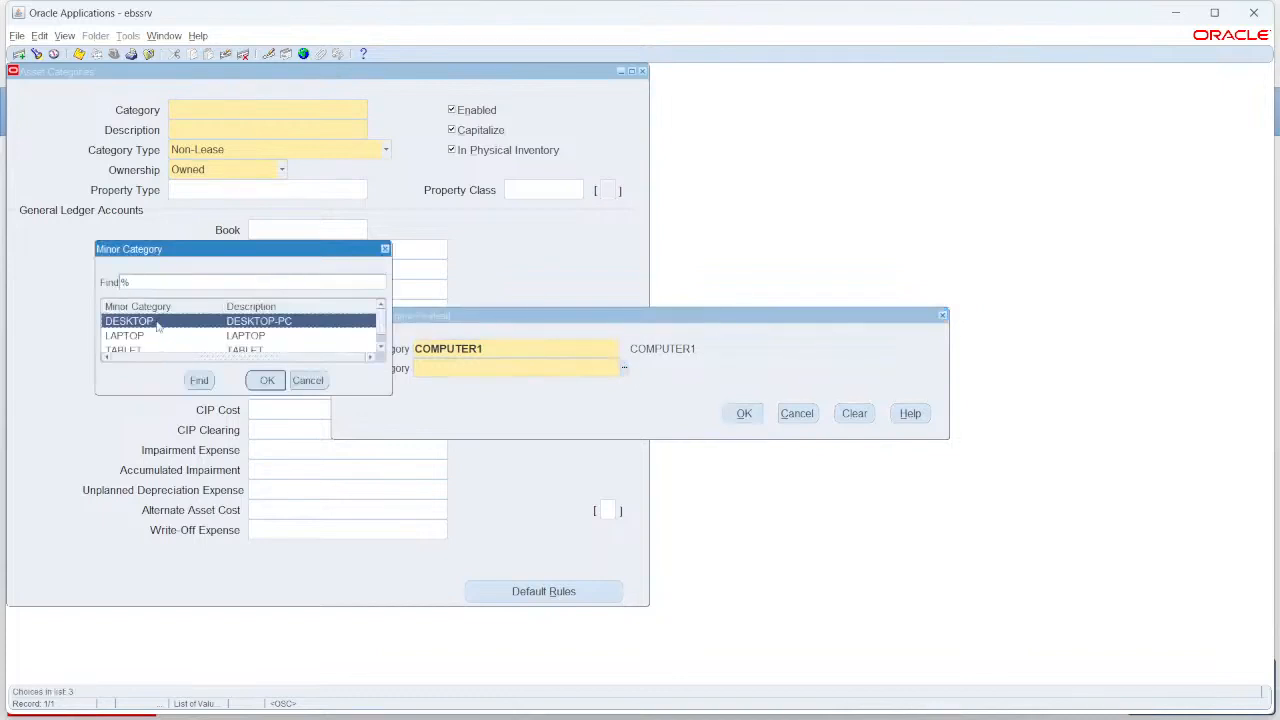
scroll(162, 338, down, 1)
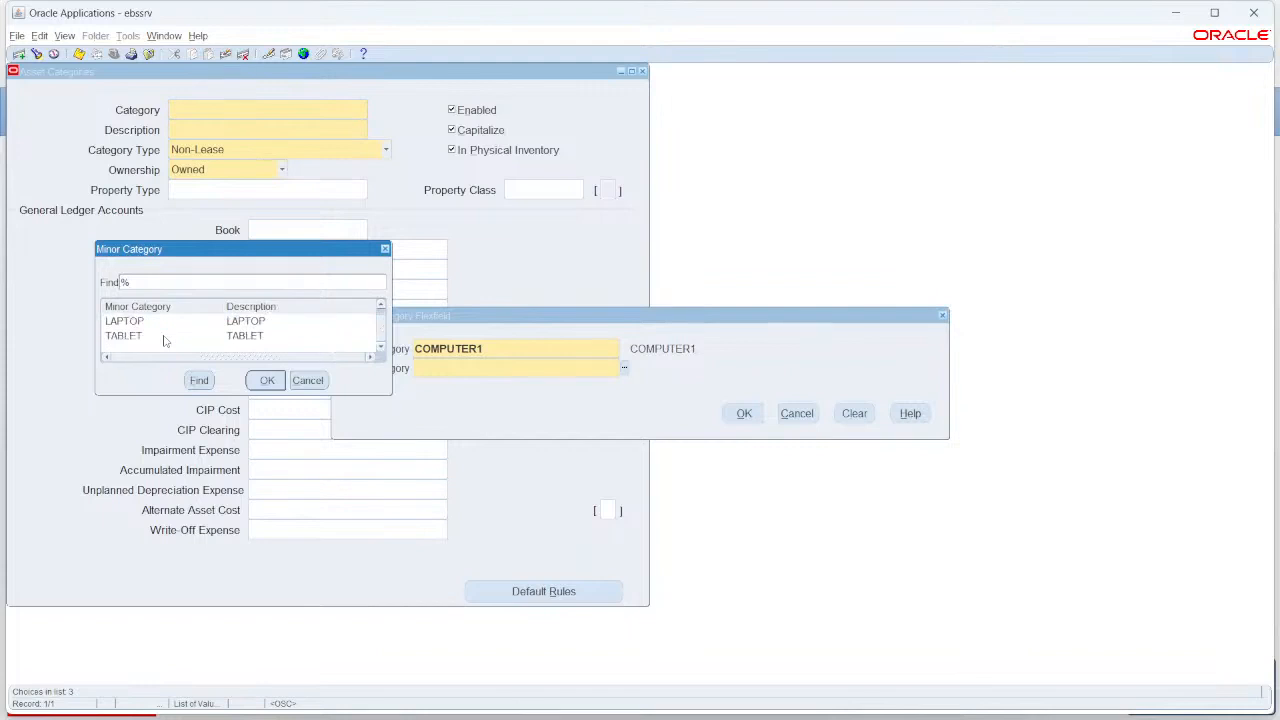
scroll(165, 343, up, 1)
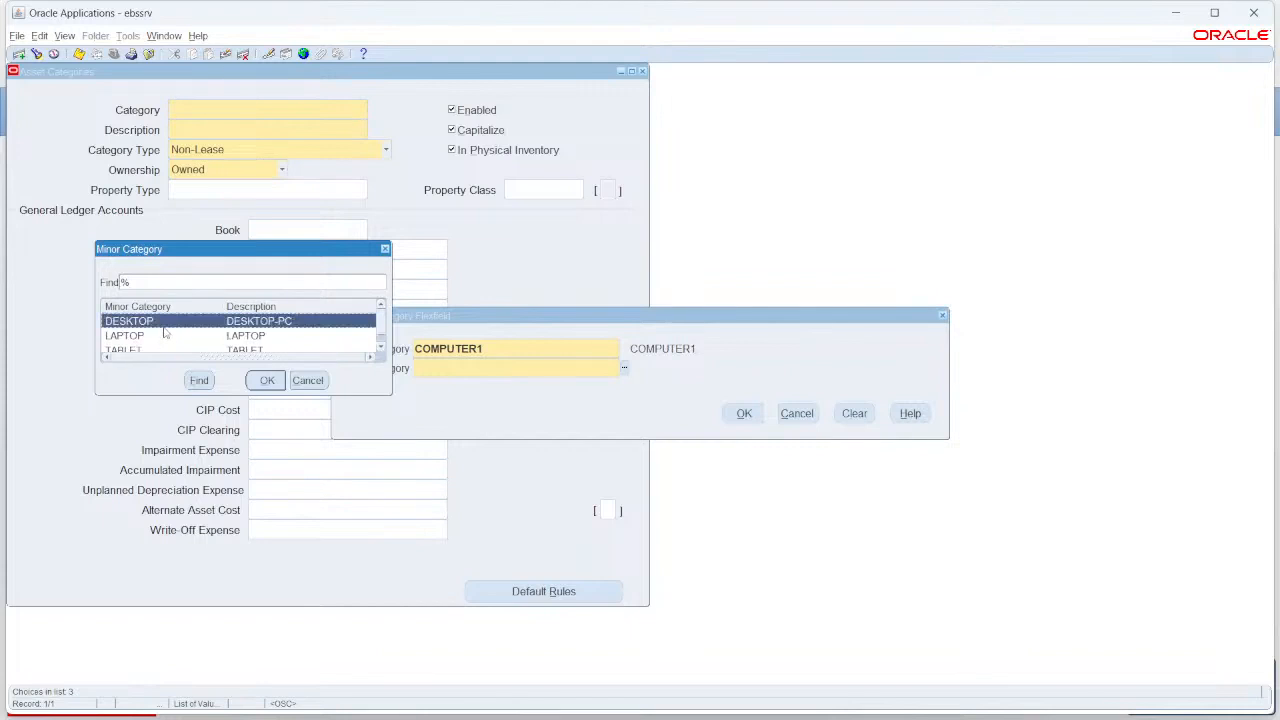
double_click(168, 323)
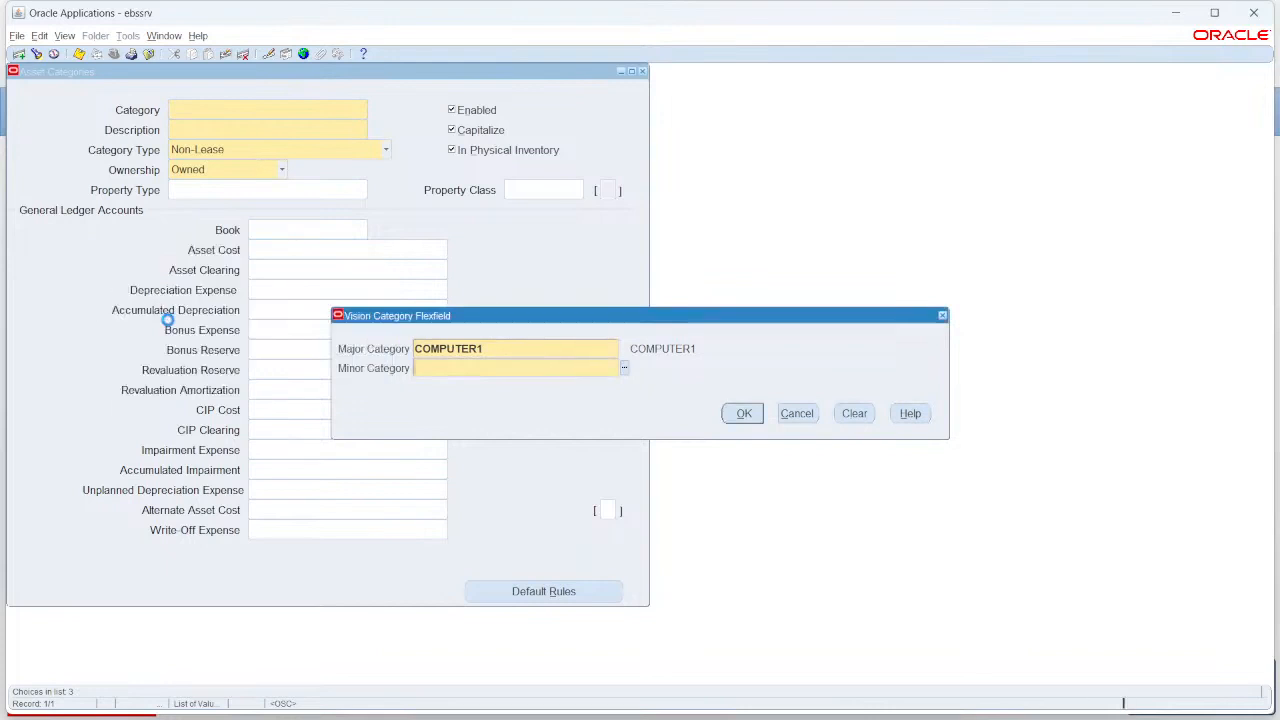
click(744, 414)
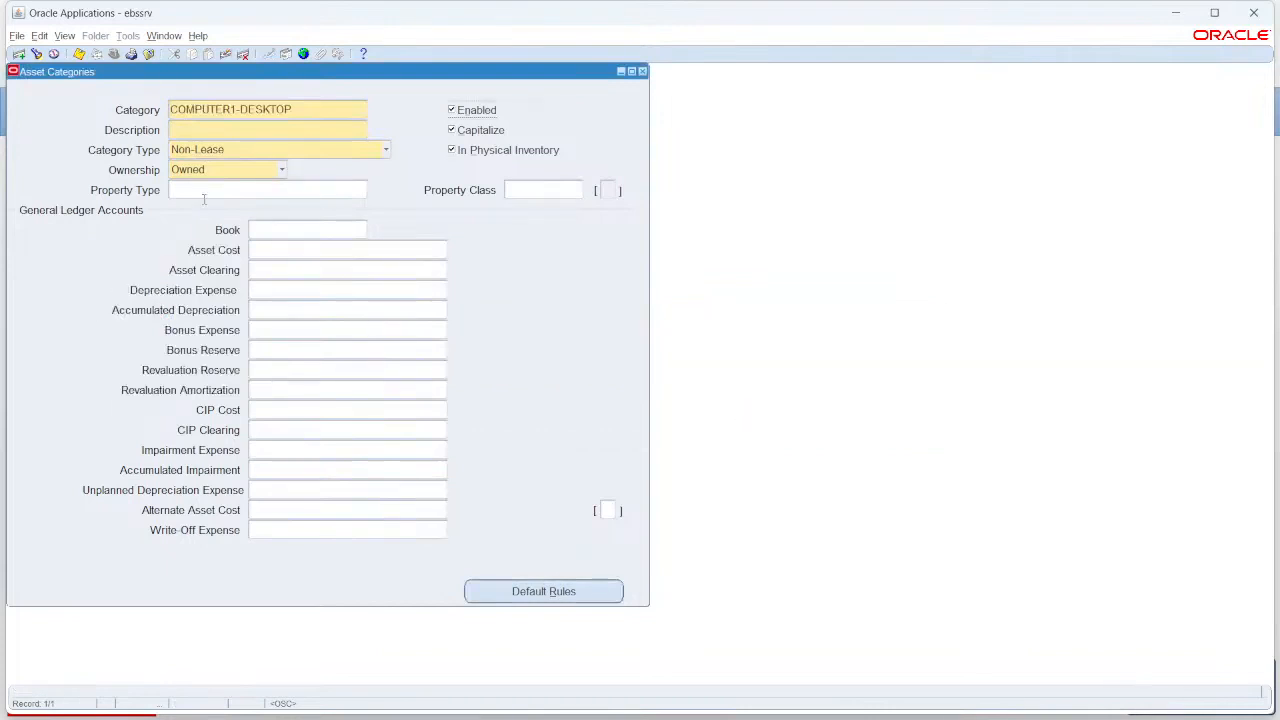
Describe the category as COMPUTER DESTOP, keeping category type Non-Lease and ownership Owned
click(210, 128)
text(COMPUTER)
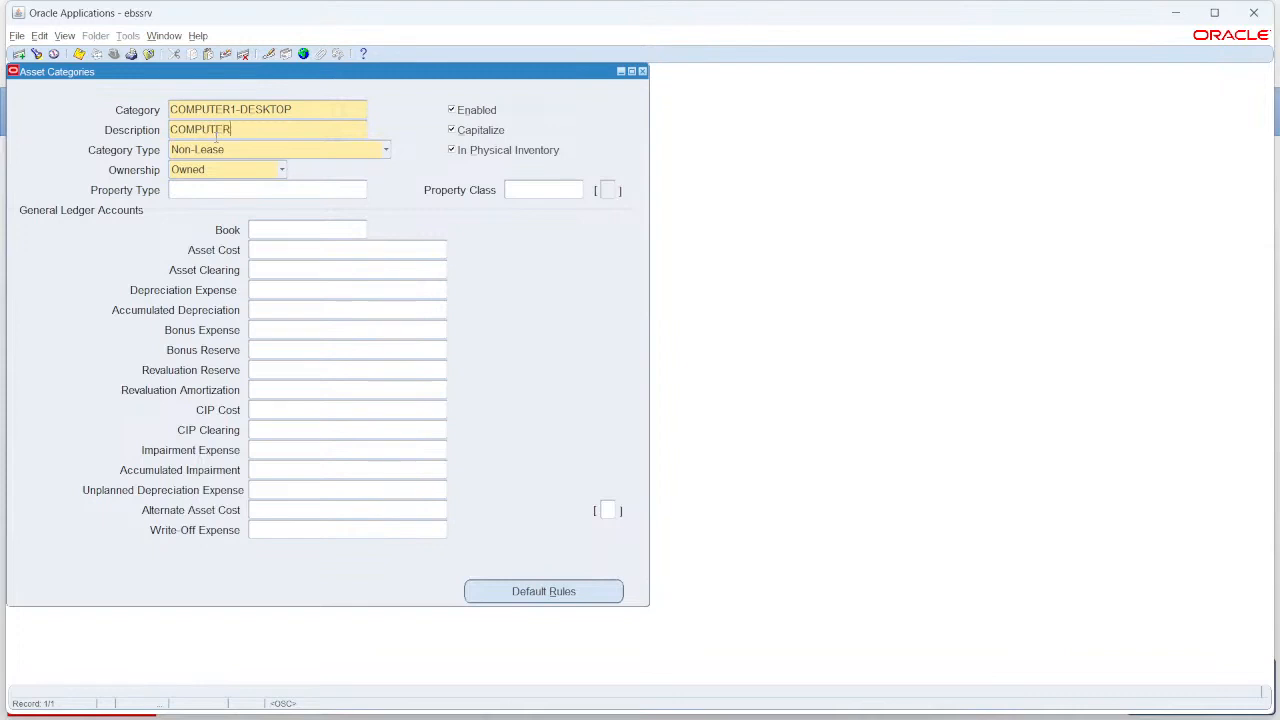
text( DESTOP)
click(220, 151)
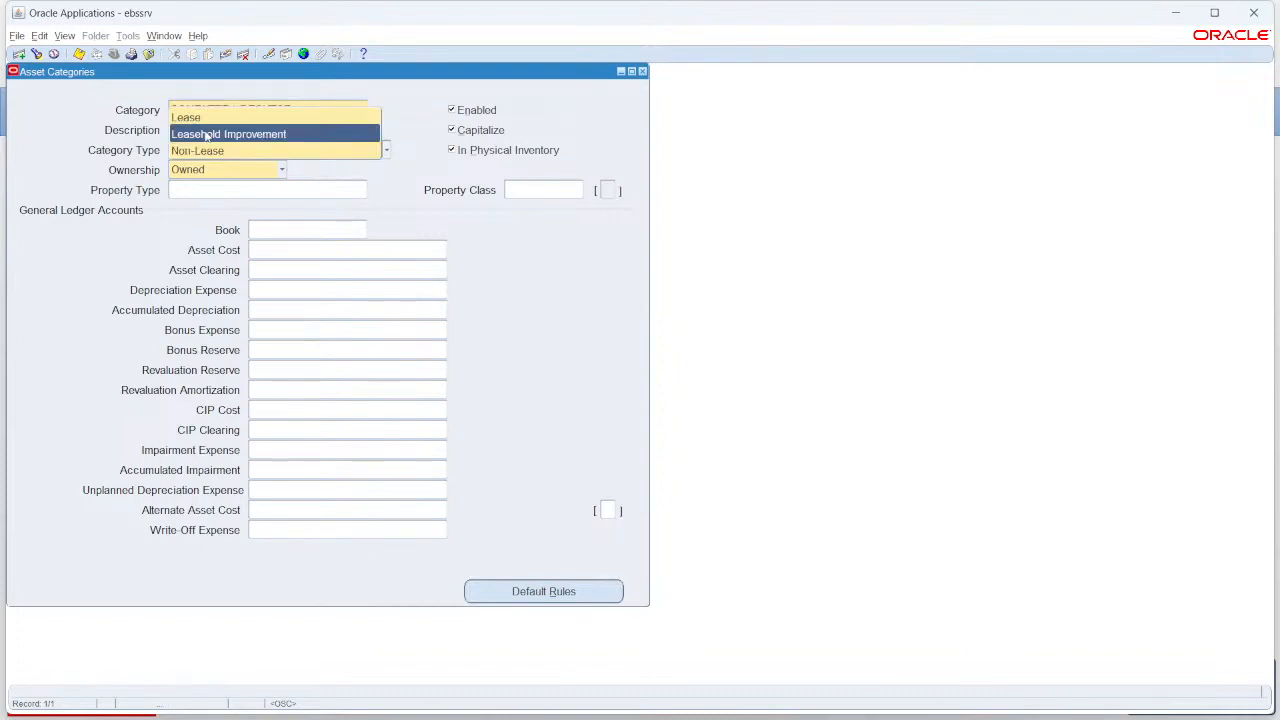
click(200, 150)
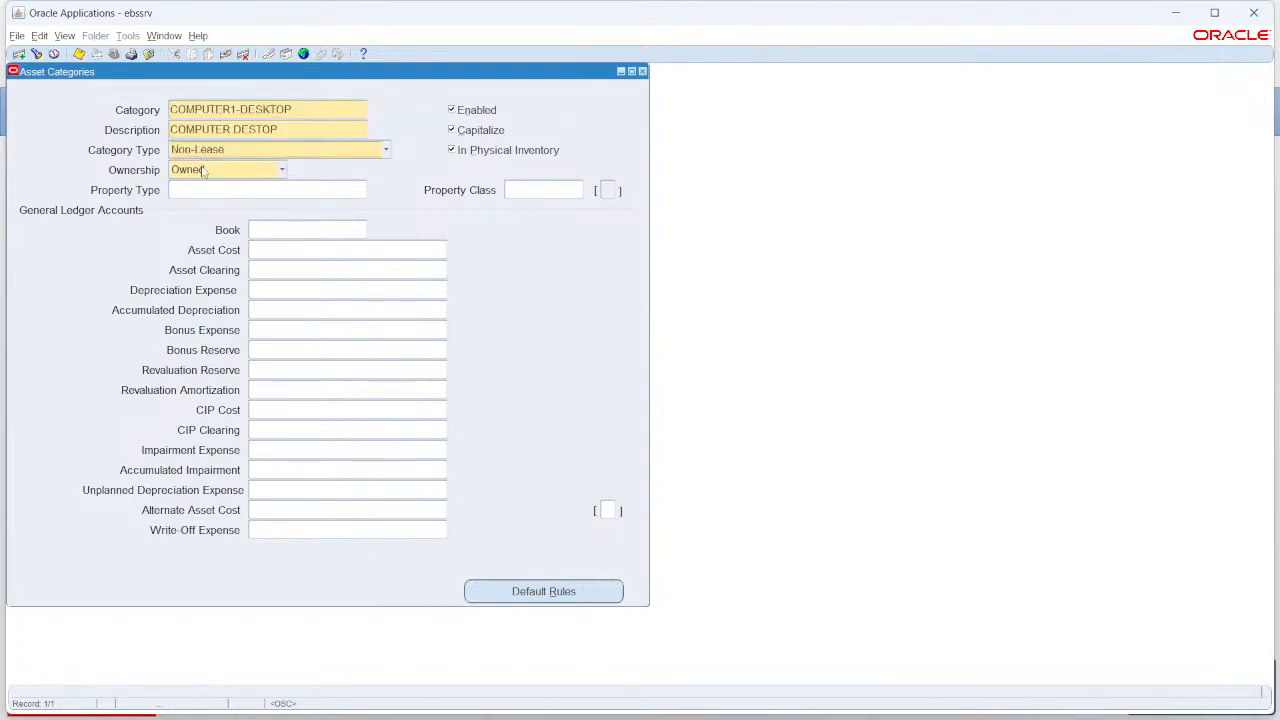
click(203, 171)
click(203, 171)
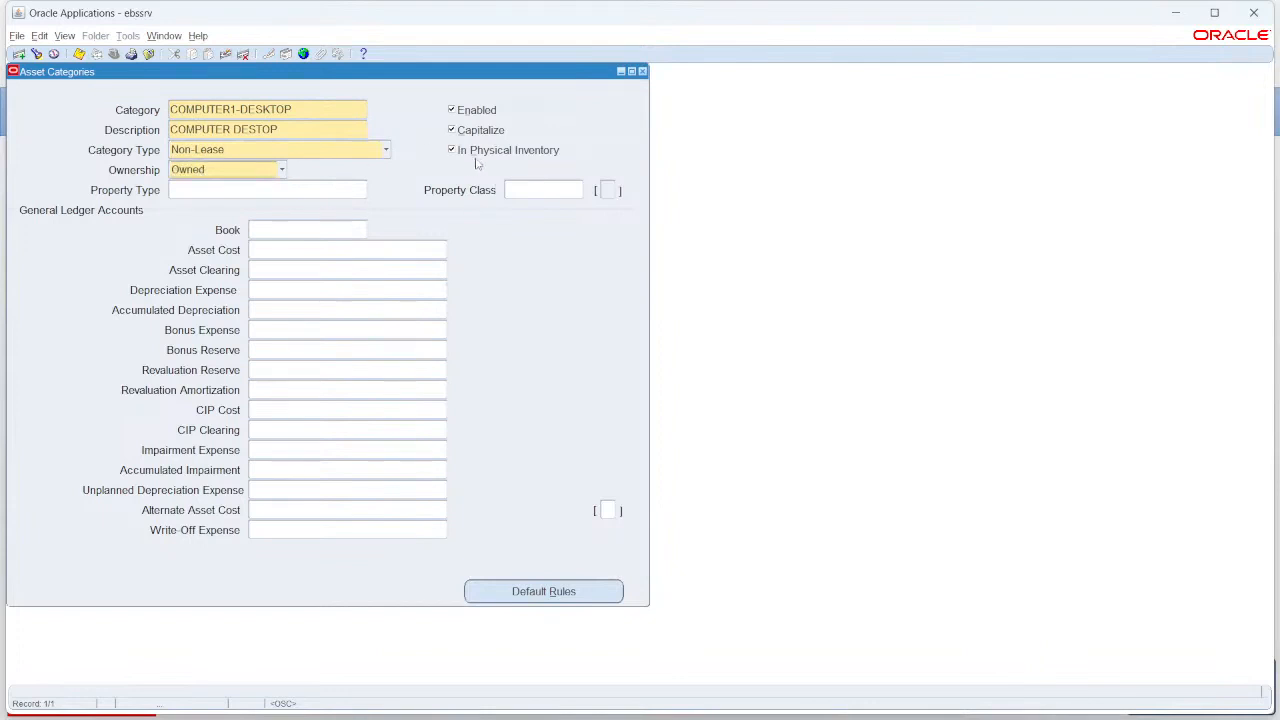
Set the category's property type to Real
click(321, 229)
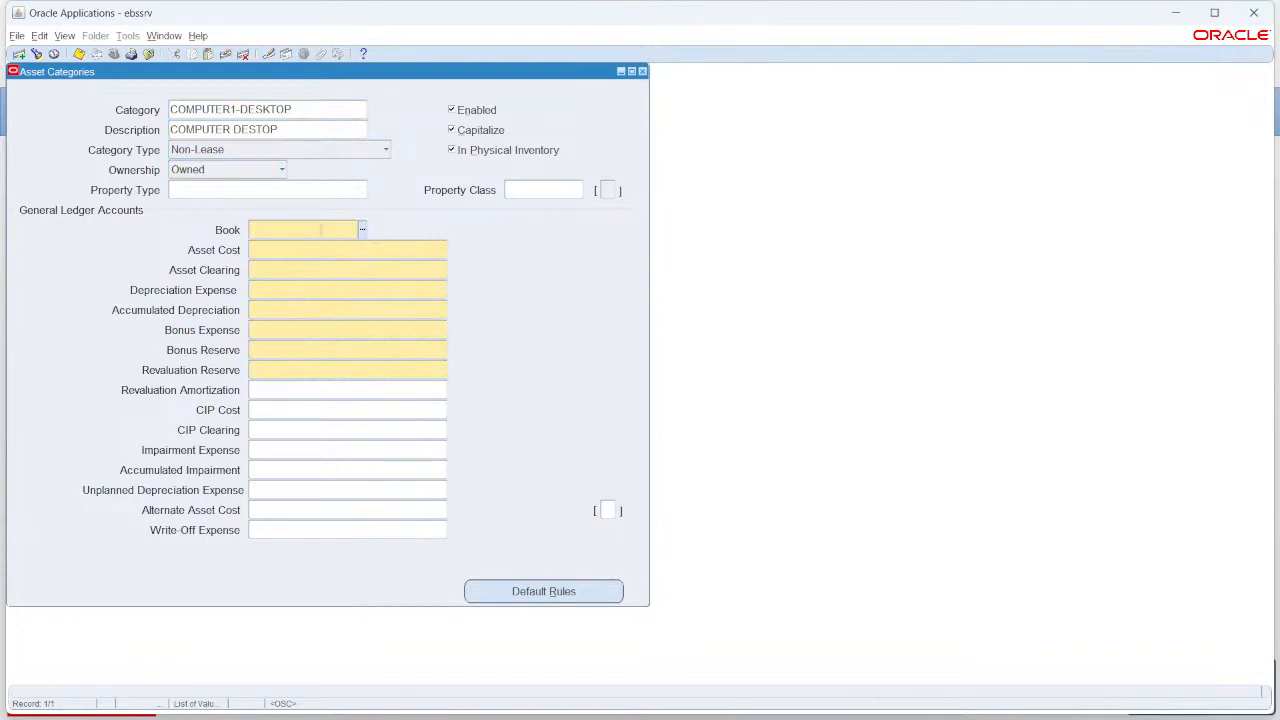
click(214, 189)
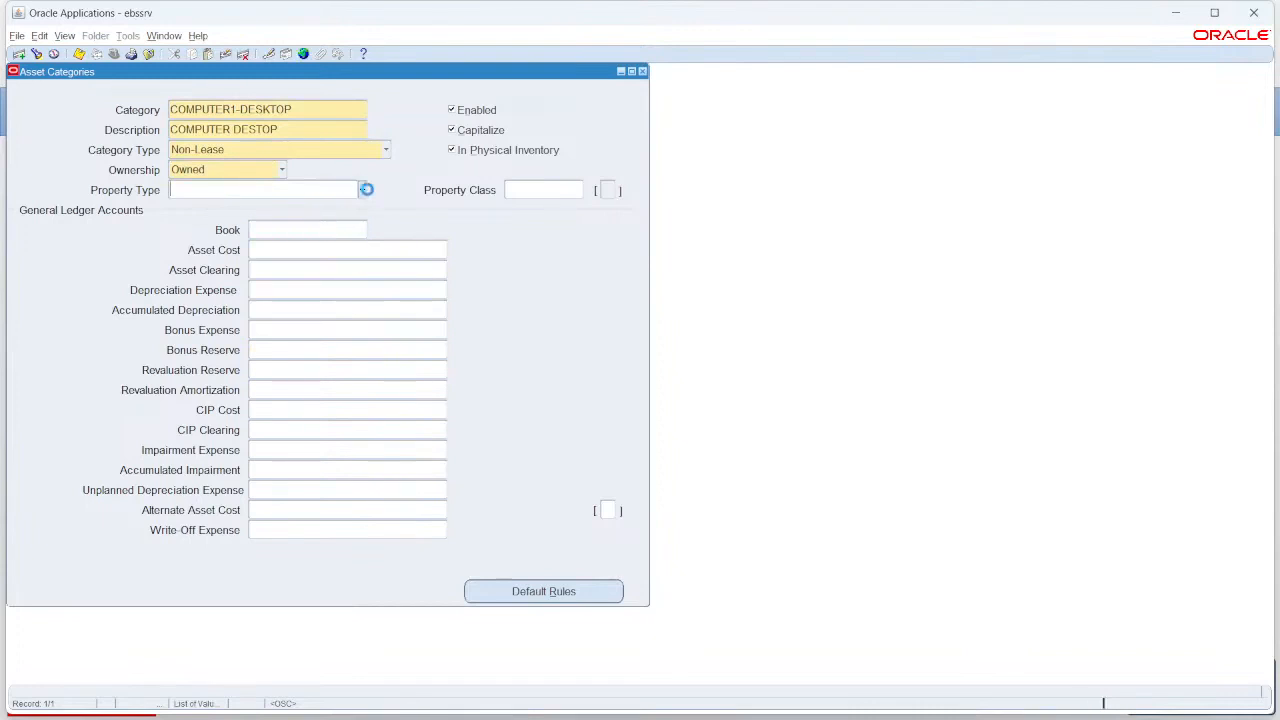
click(366, 189)
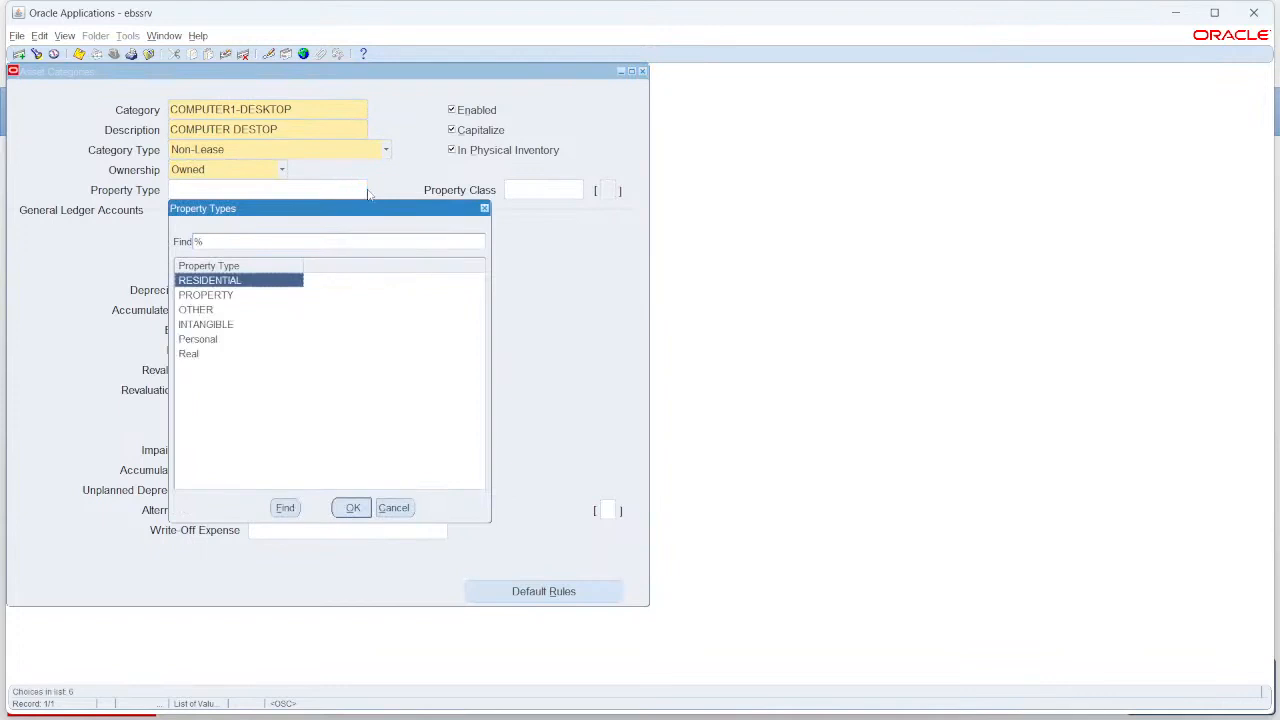
double_click(196, 357)
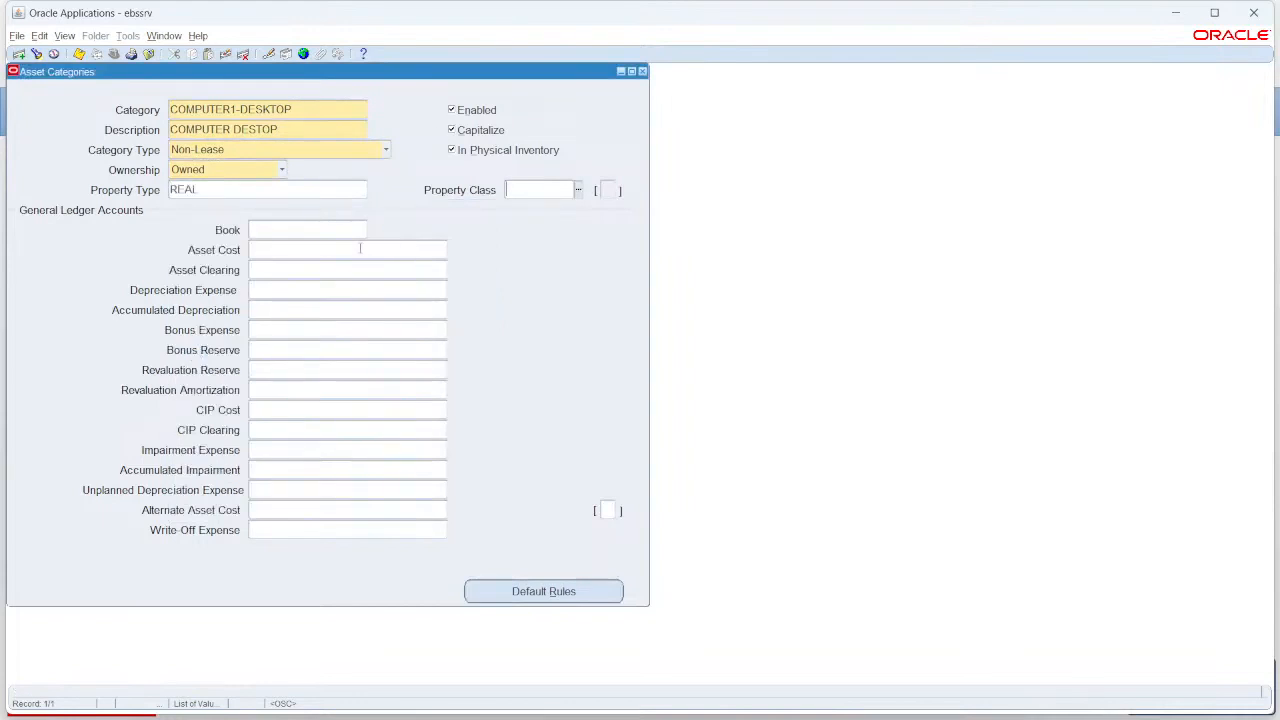
Assign the category to the book XNX CORP BOOK, searching the books with %XNX%
click(323, 228)
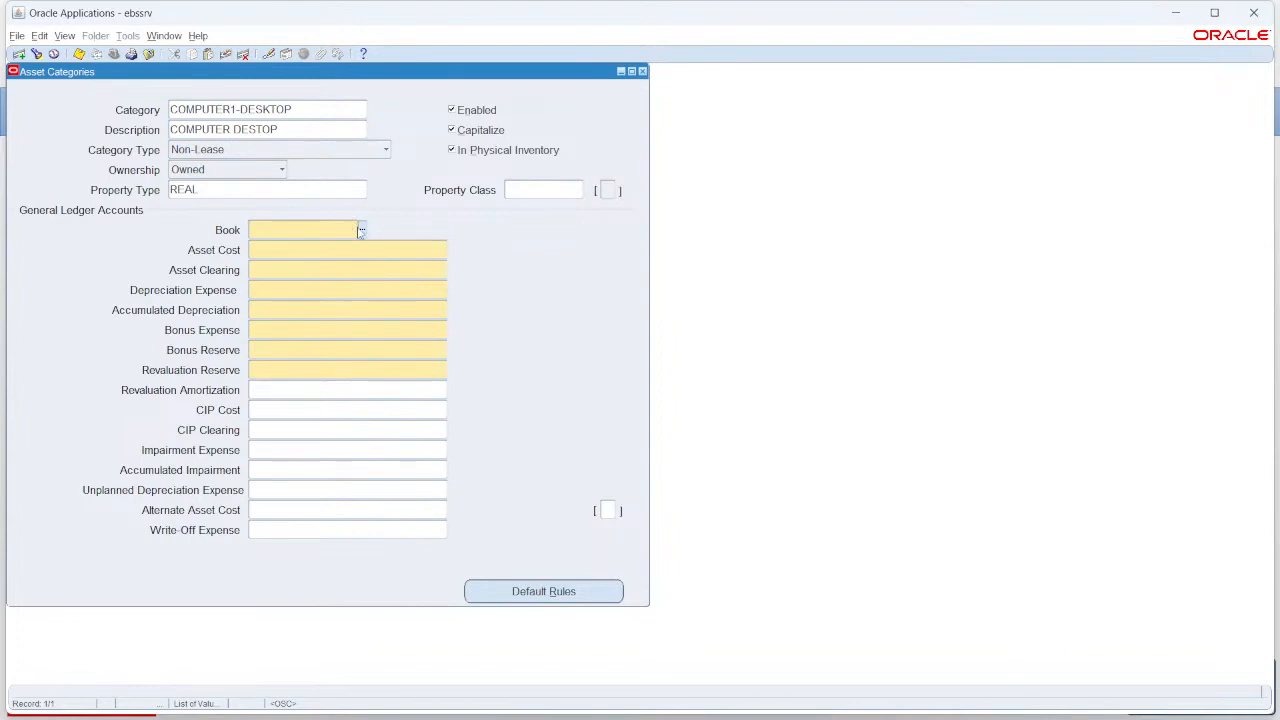
click(362, 229)
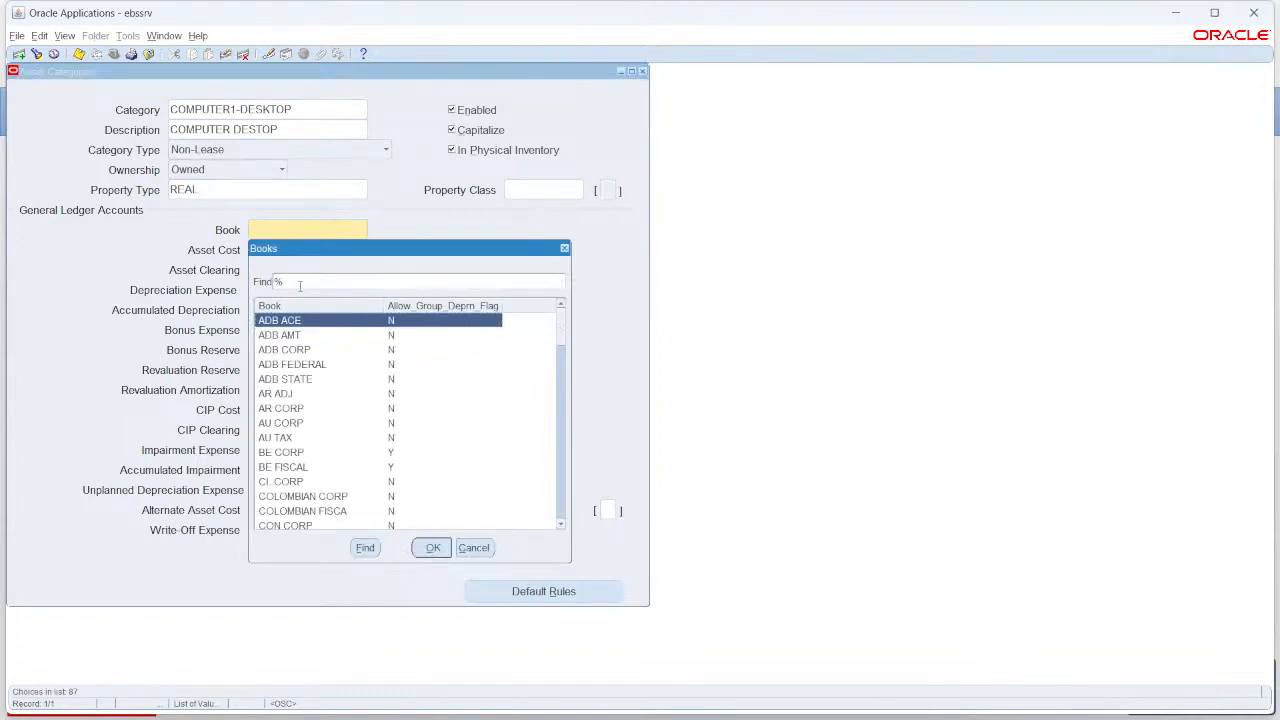
text(XN%)
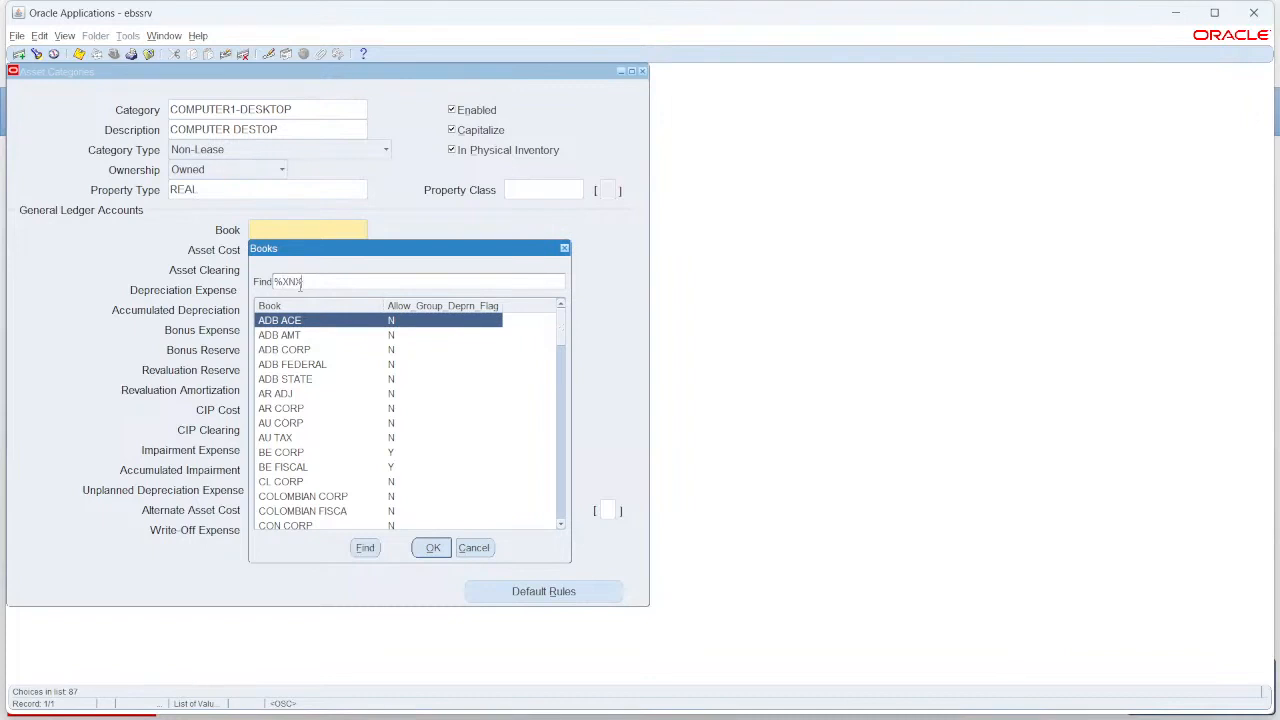
text(%)
key(Return)
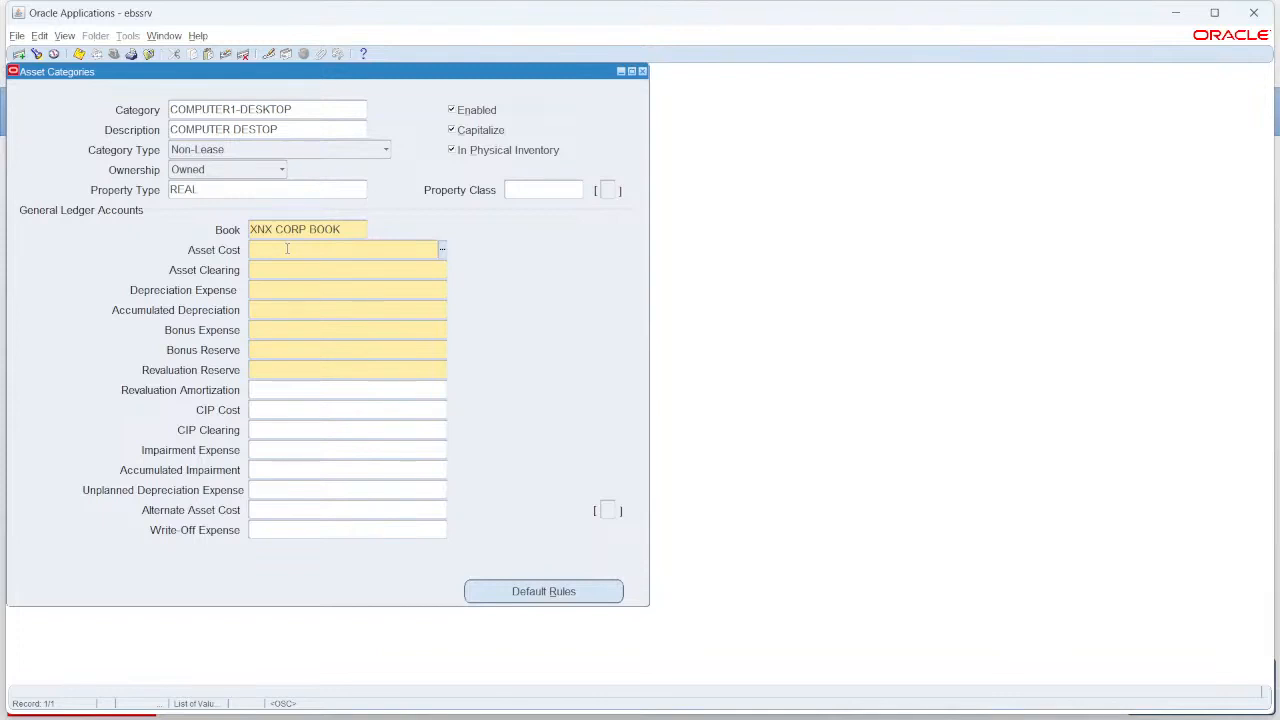
Set the Asset Cost account to department 000 and account 1560 Computers & Software, searching with %COMP and keeping the other default segments
click(442, 249)
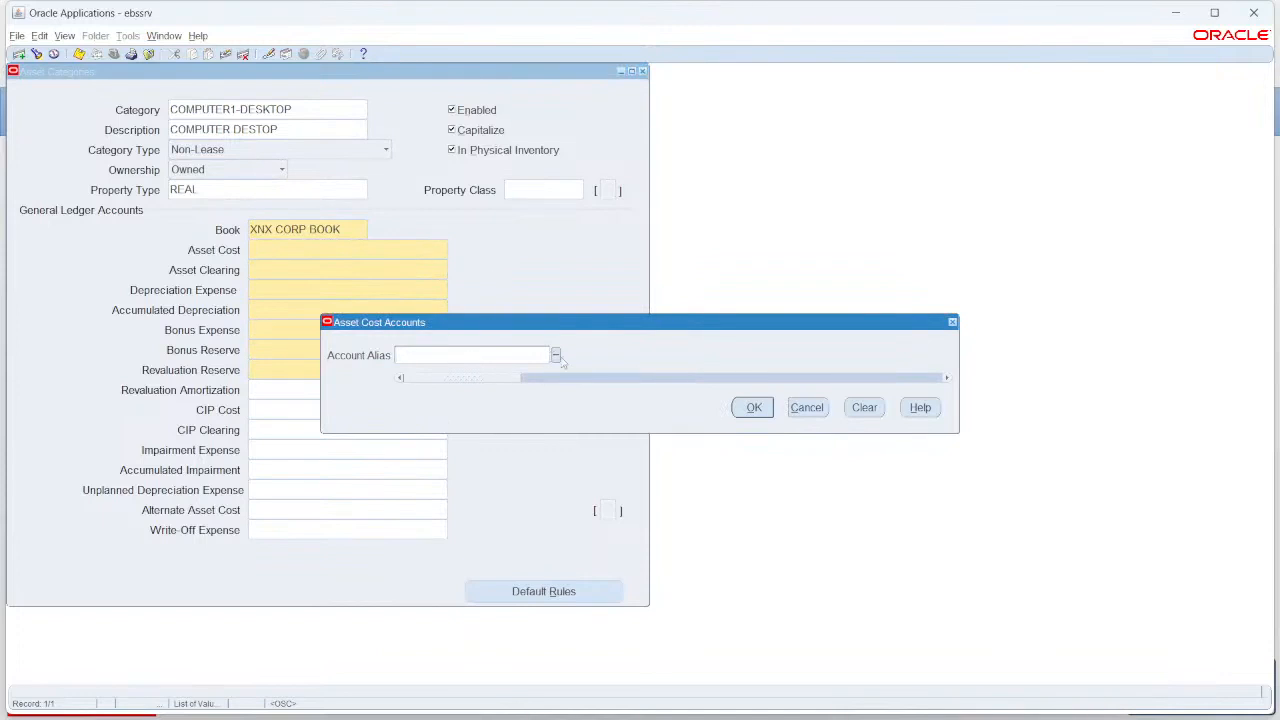
click(752, 408)
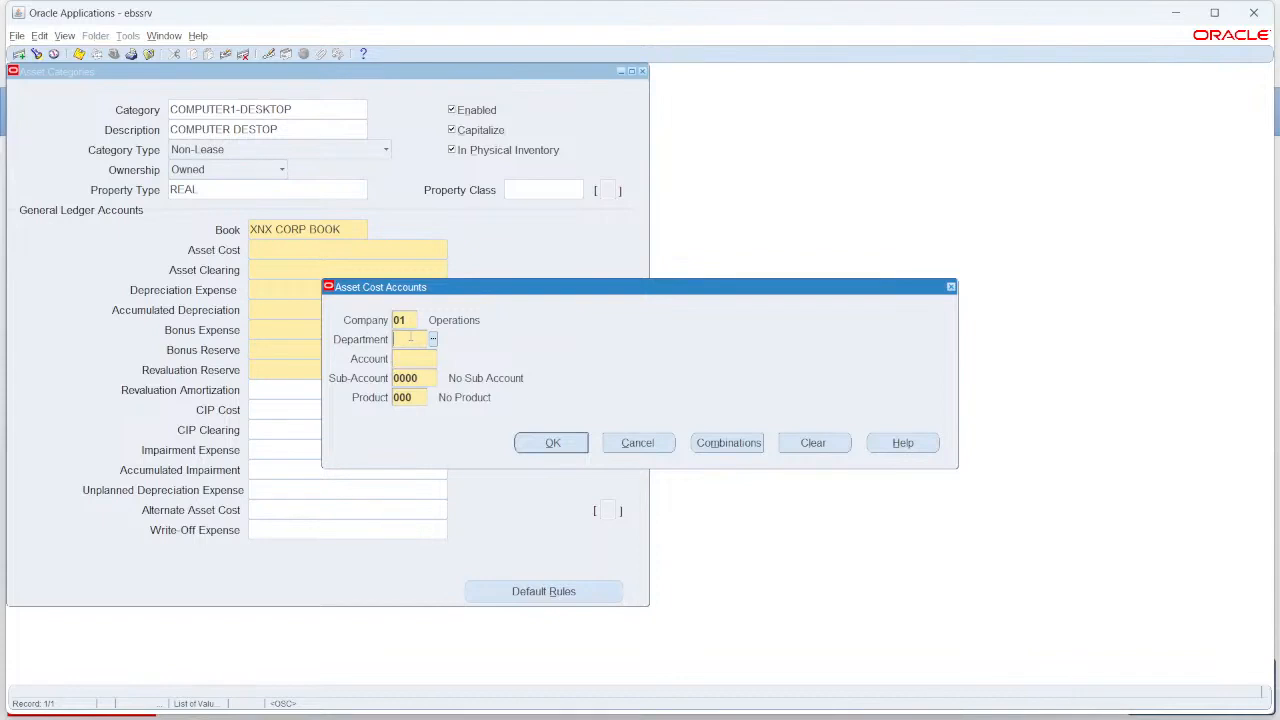
text(000)
key(Tab)
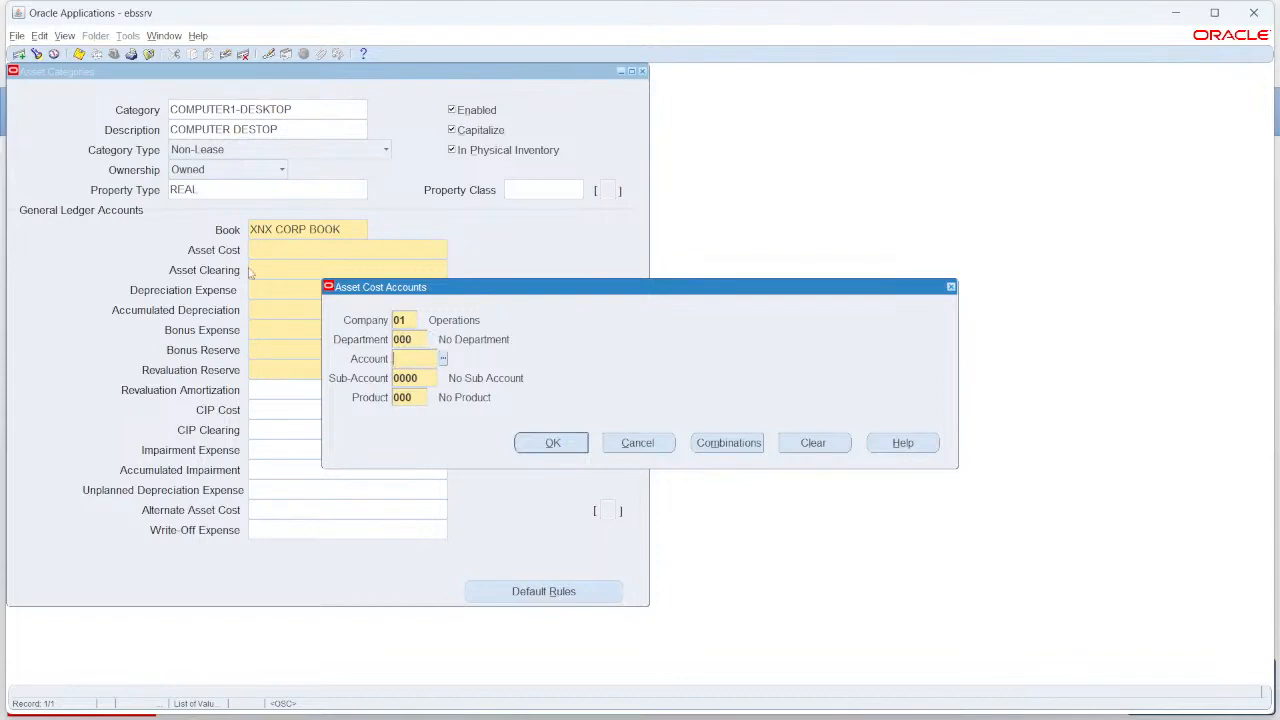
click(444, 359)
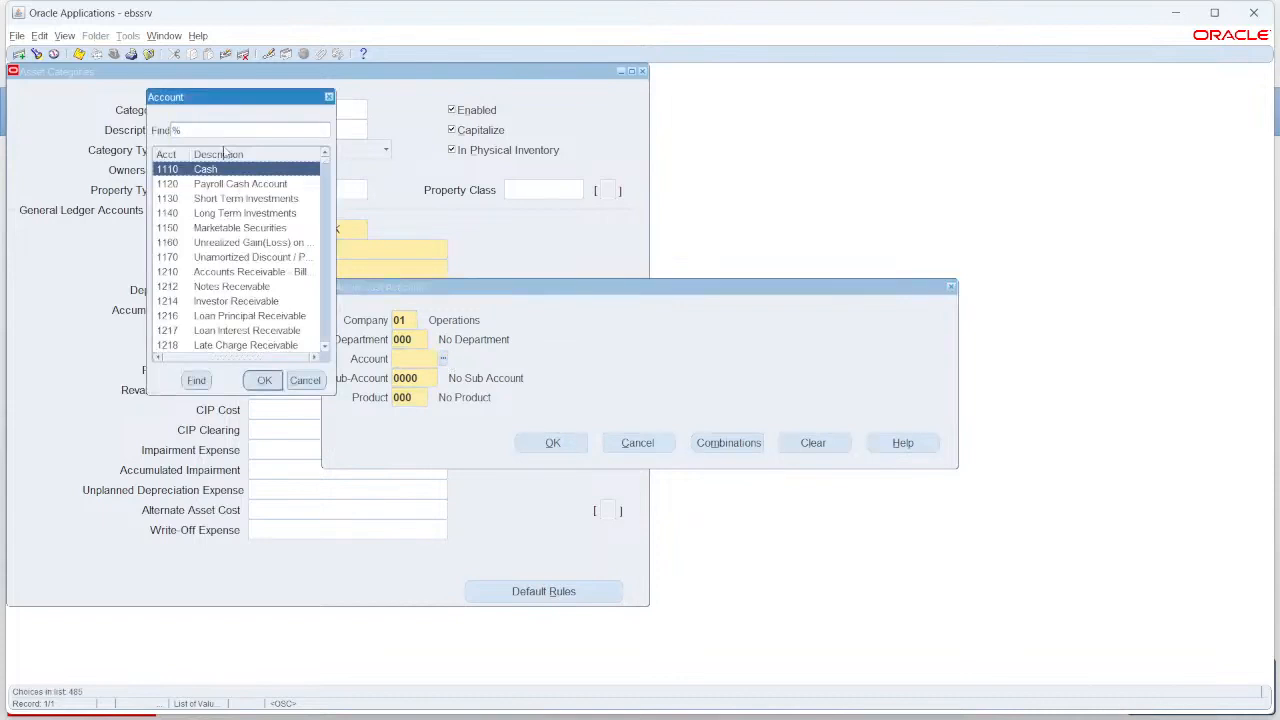
text(COMP)
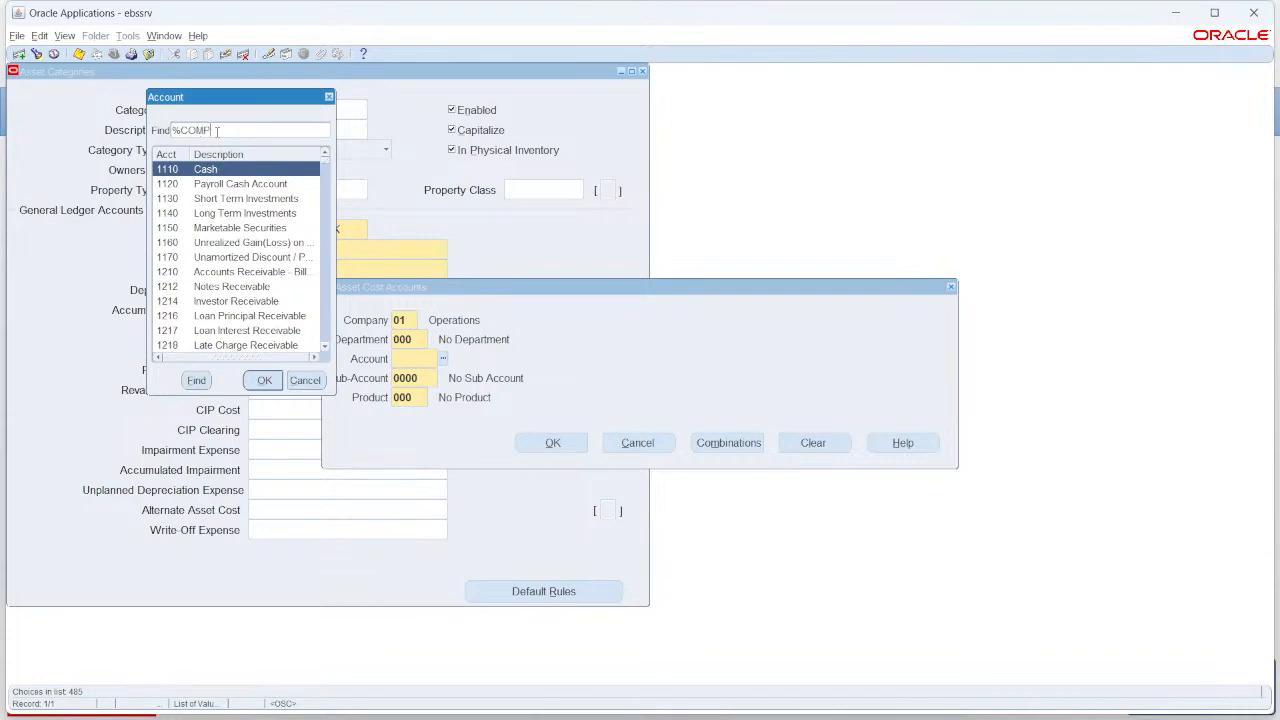
key(Return)
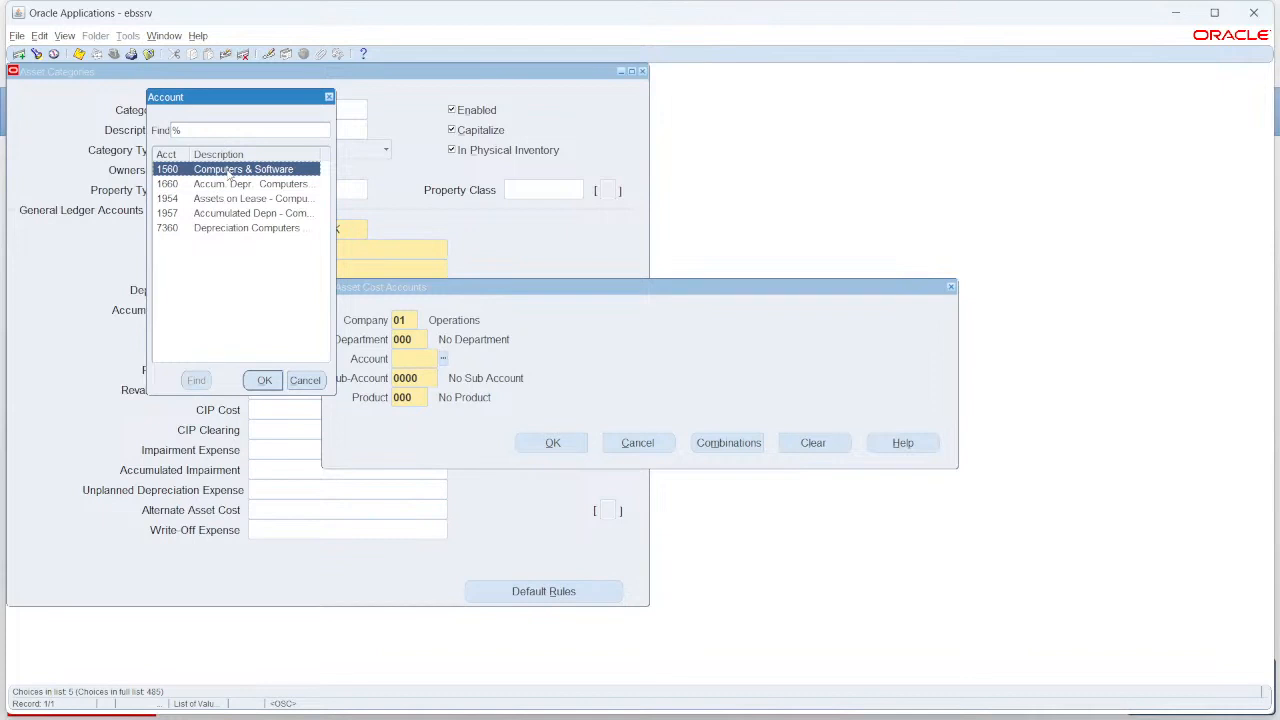
double_click(230, 170)
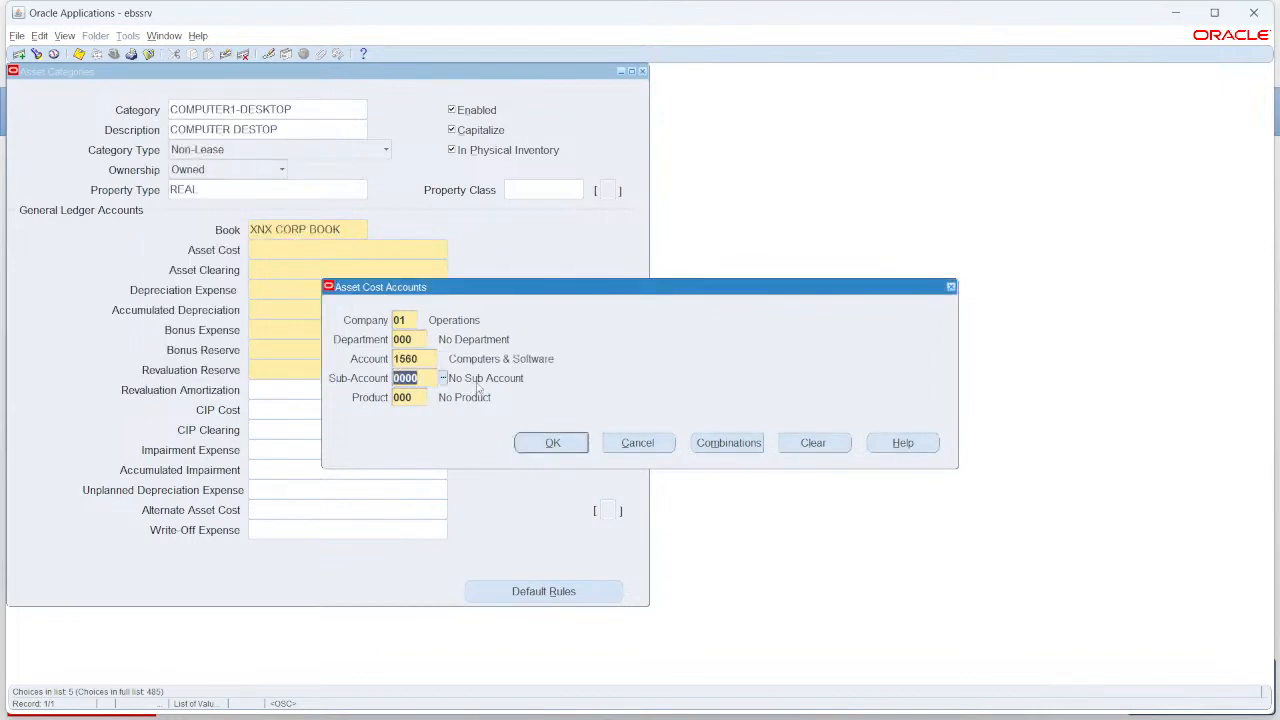
click(553, 443)
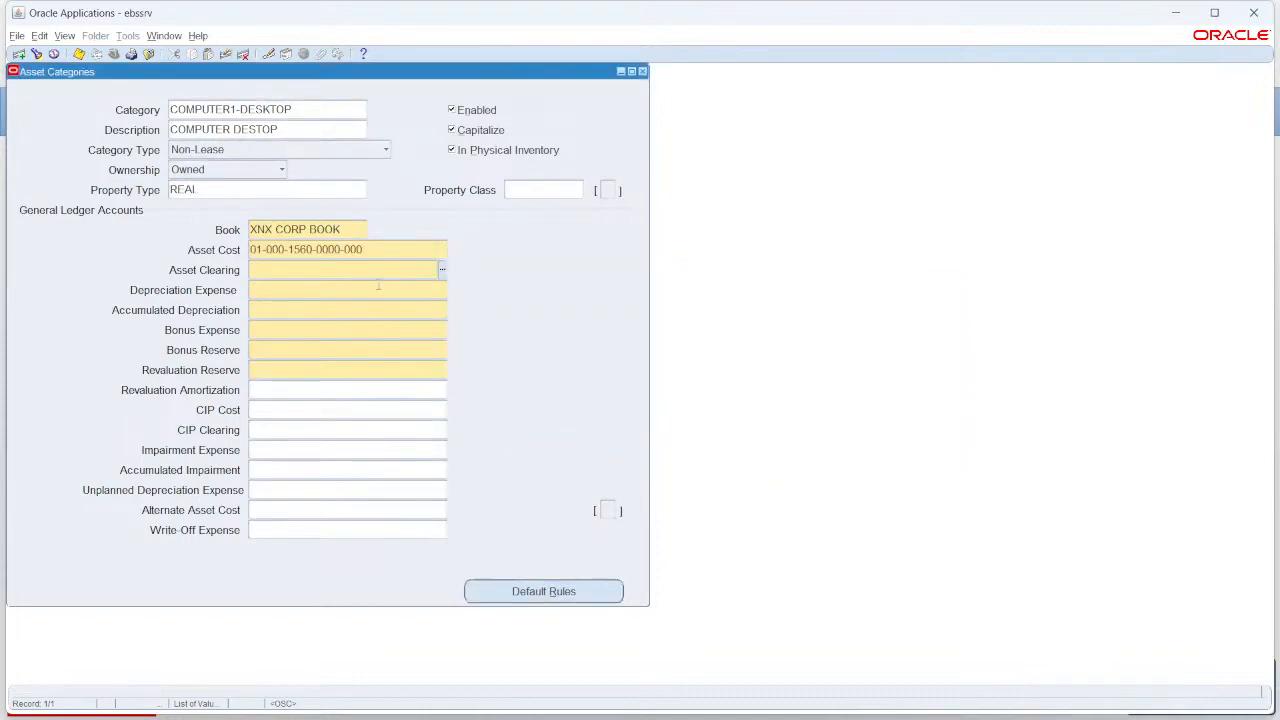
Set the Asset Clearing account to department 000 and account 1570 Asset Clearing, searching with %ASSET CLE and keeping the other default segments
click(441, 270)
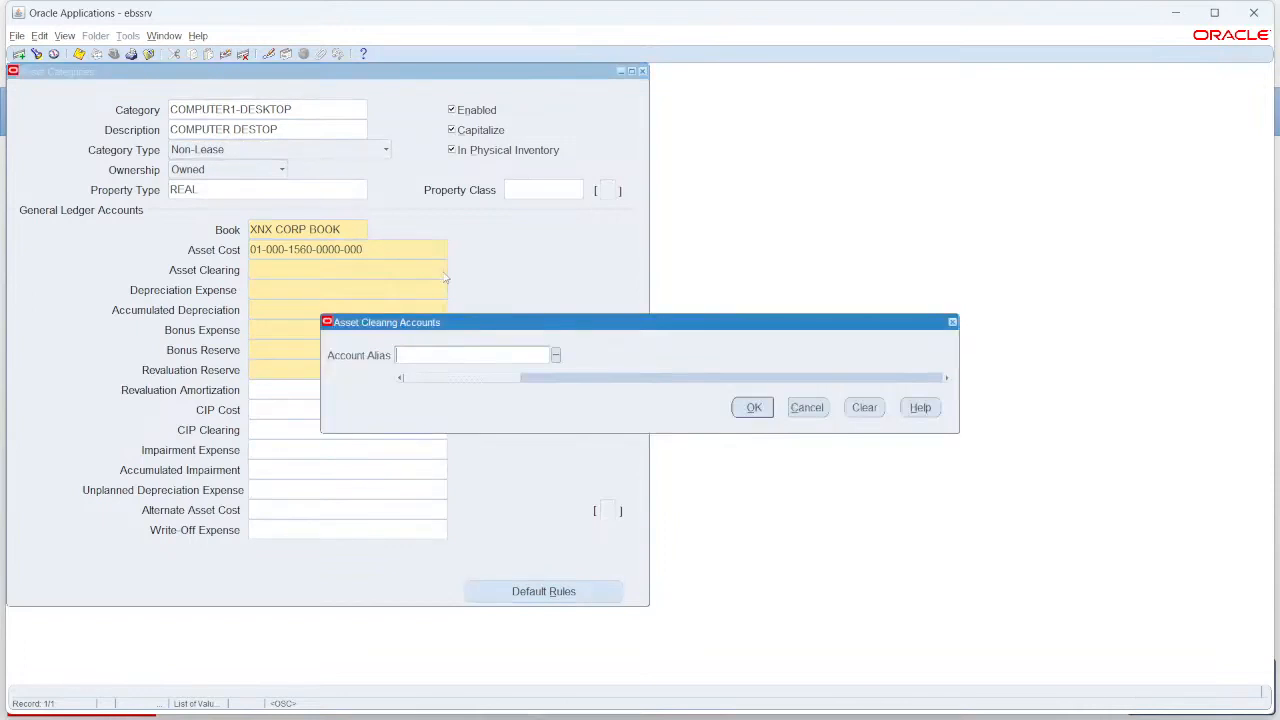
click(754, 407)
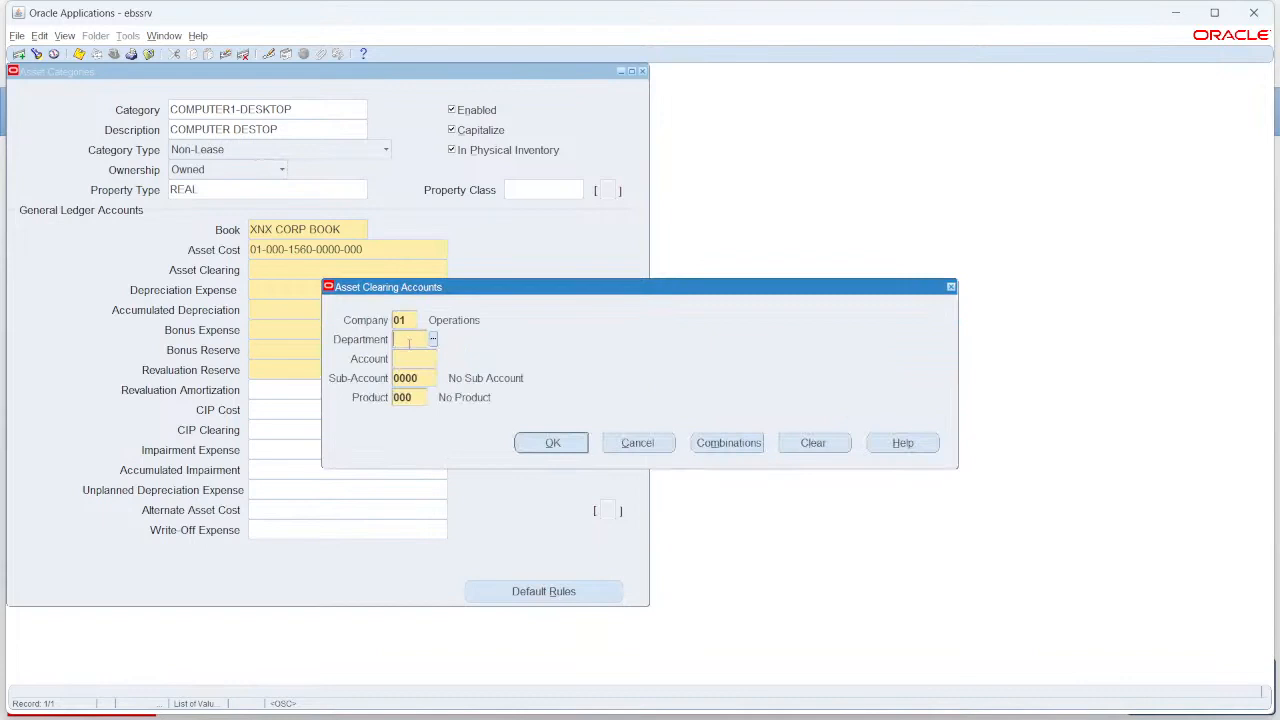
text(000)
key(Tab)
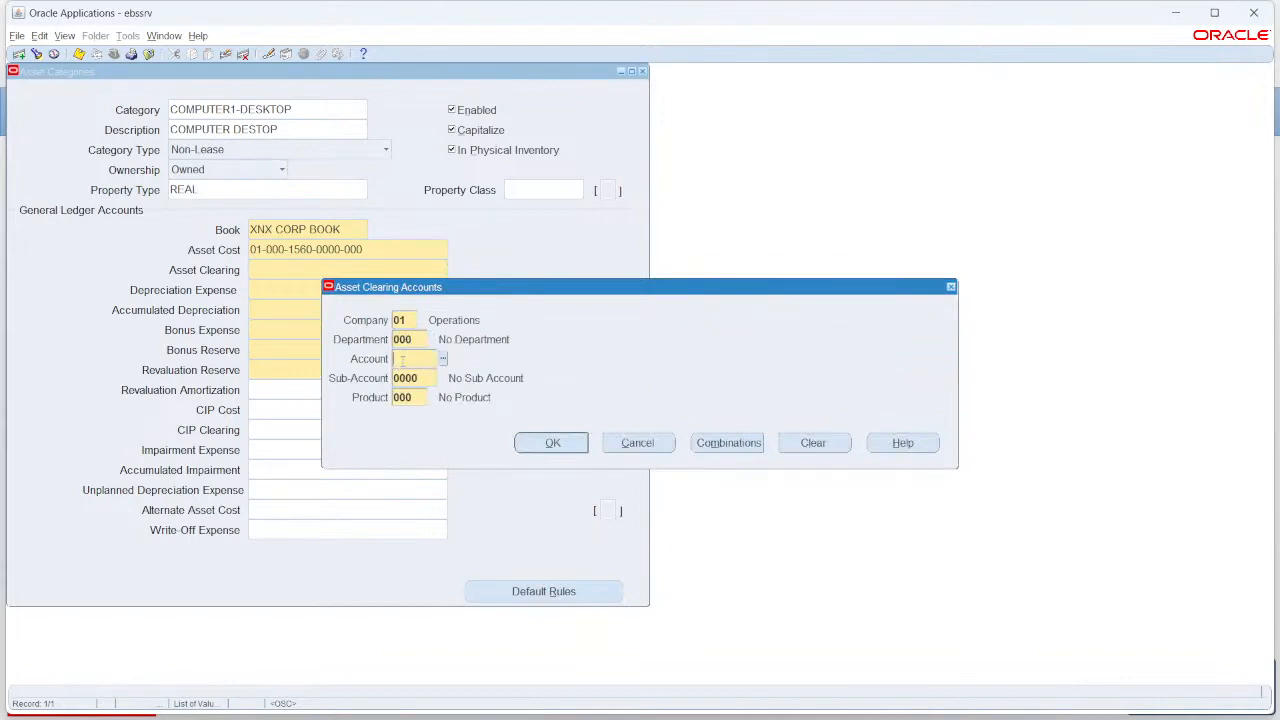
click(443, 359)
drag(244, 97, 532, 136)
text(A)
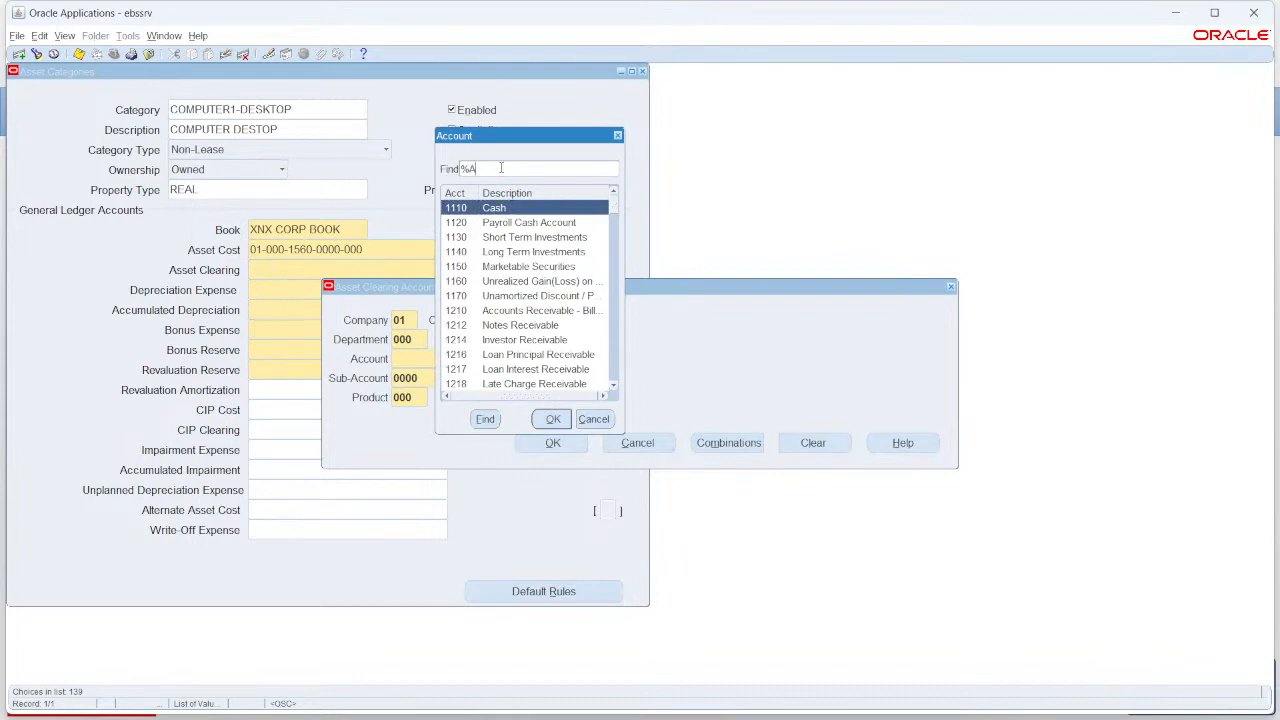
text(SSET CLE)
key(Return)
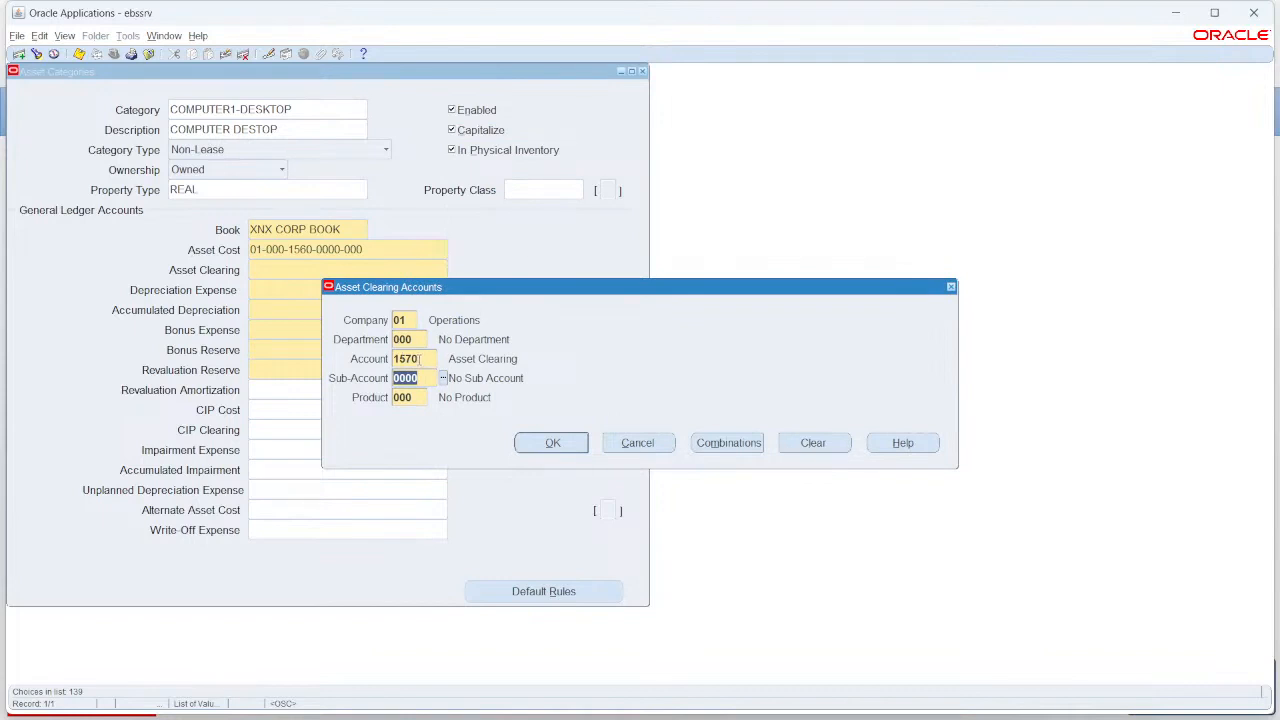
click(553, 443)
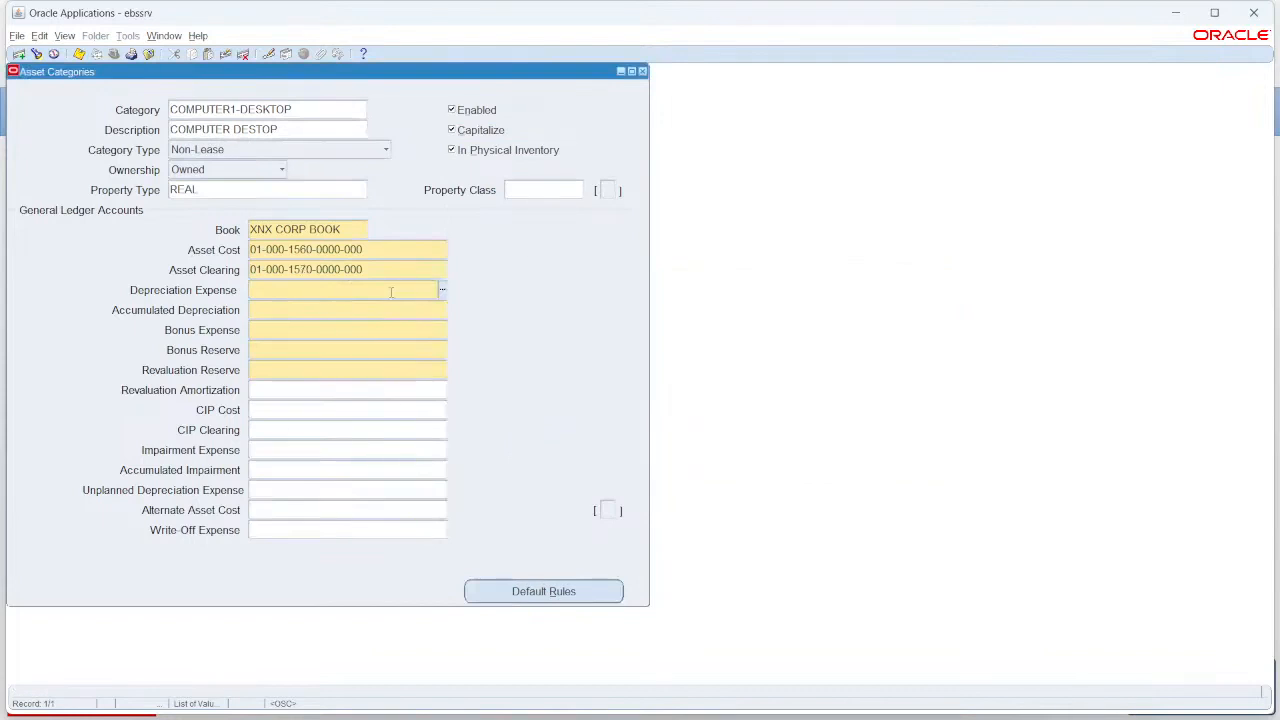
Set the Depreciation Expense account to department 000 and account 7360 Depreciation Computers & Software, searching with %COMPUTER and keeping the other default segments
click(442, 290)
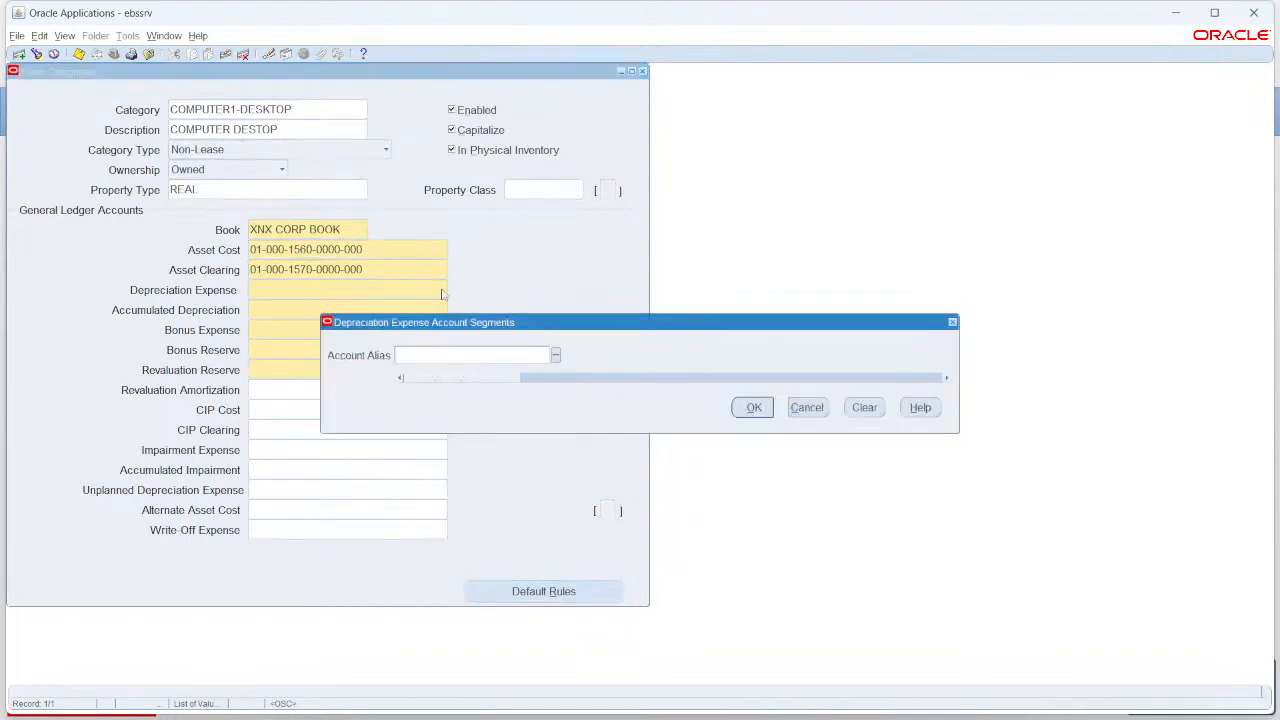
click(754, 407)
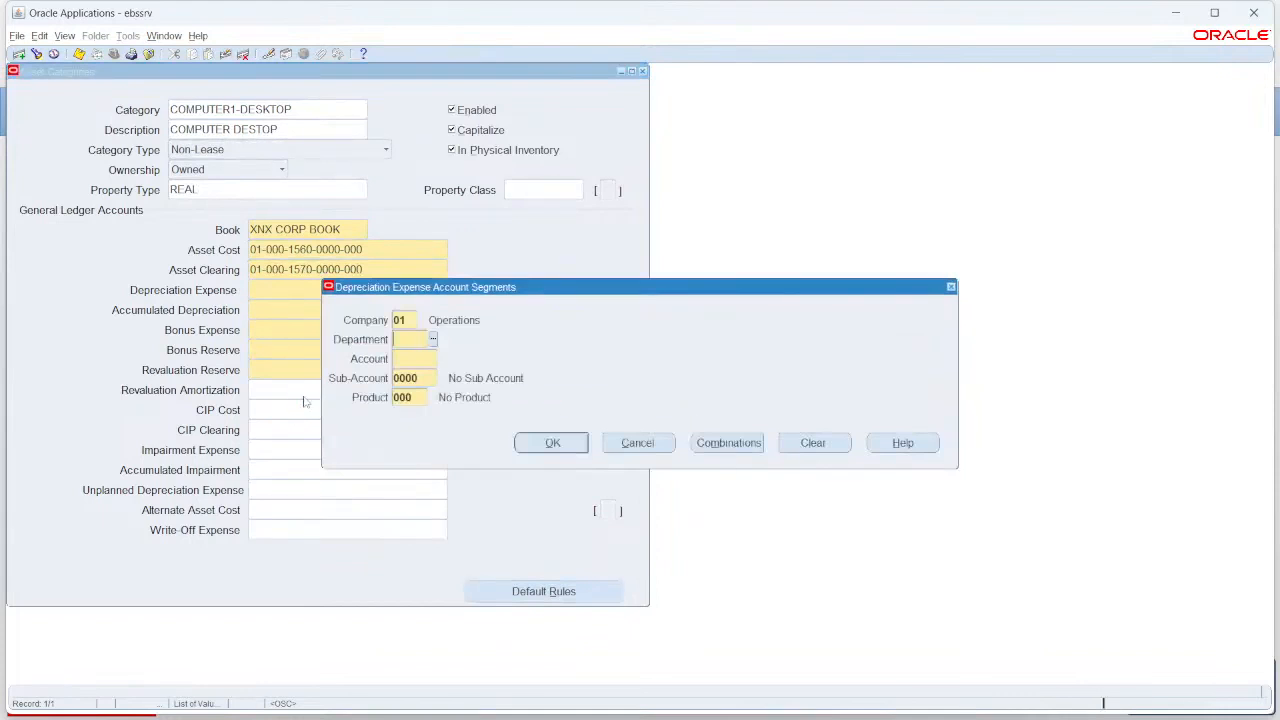
text(000)
key(Tab)
click(444, 358)
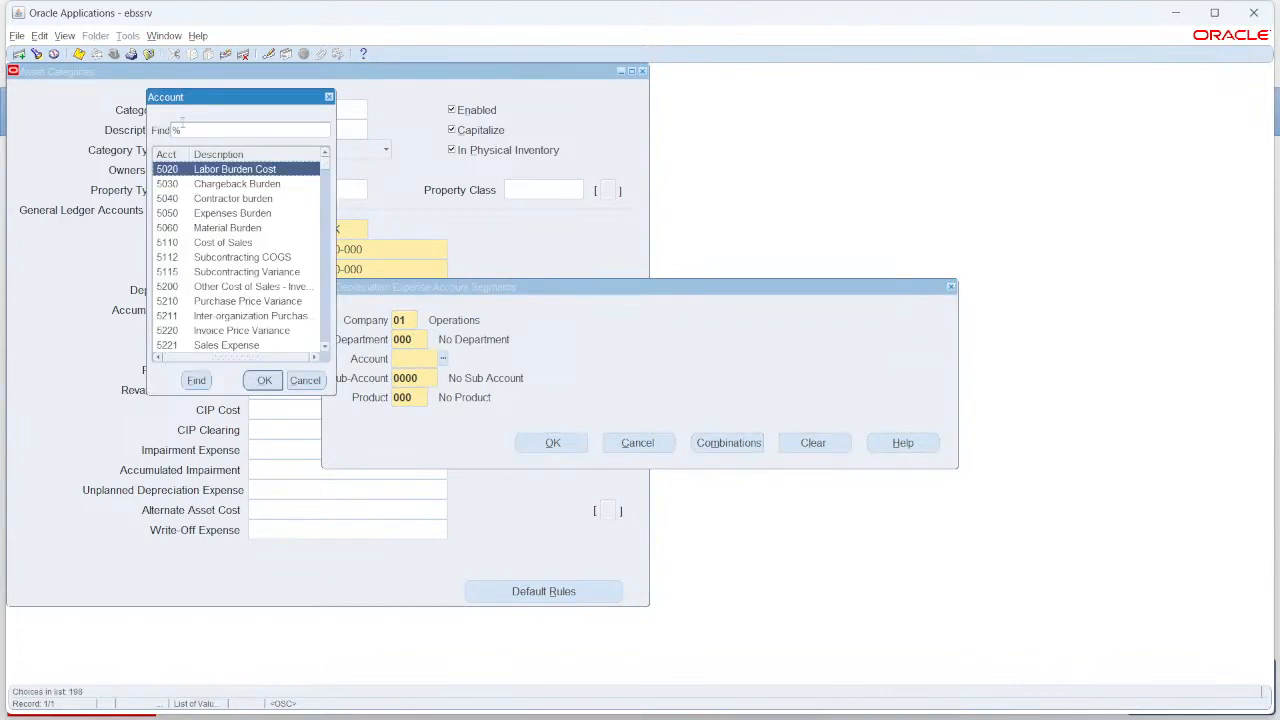
drag(223, 102, 647, 140)
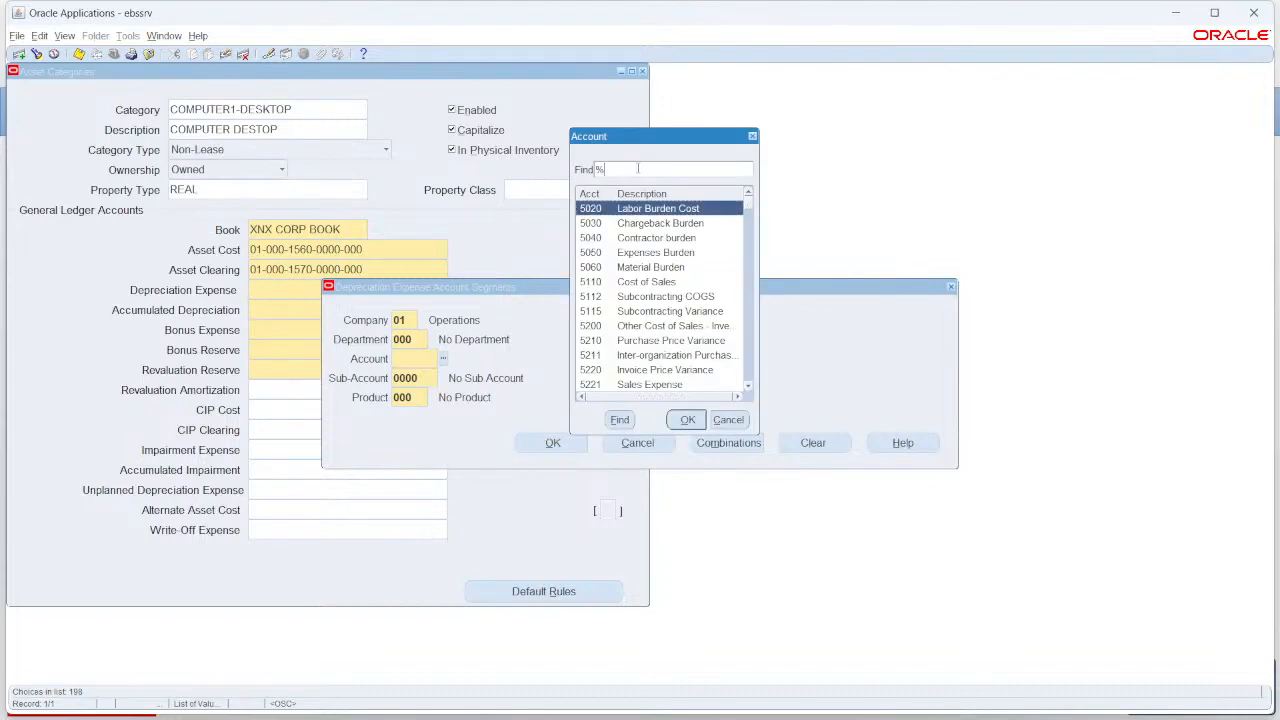
text(COMPUTER)
key(Return)
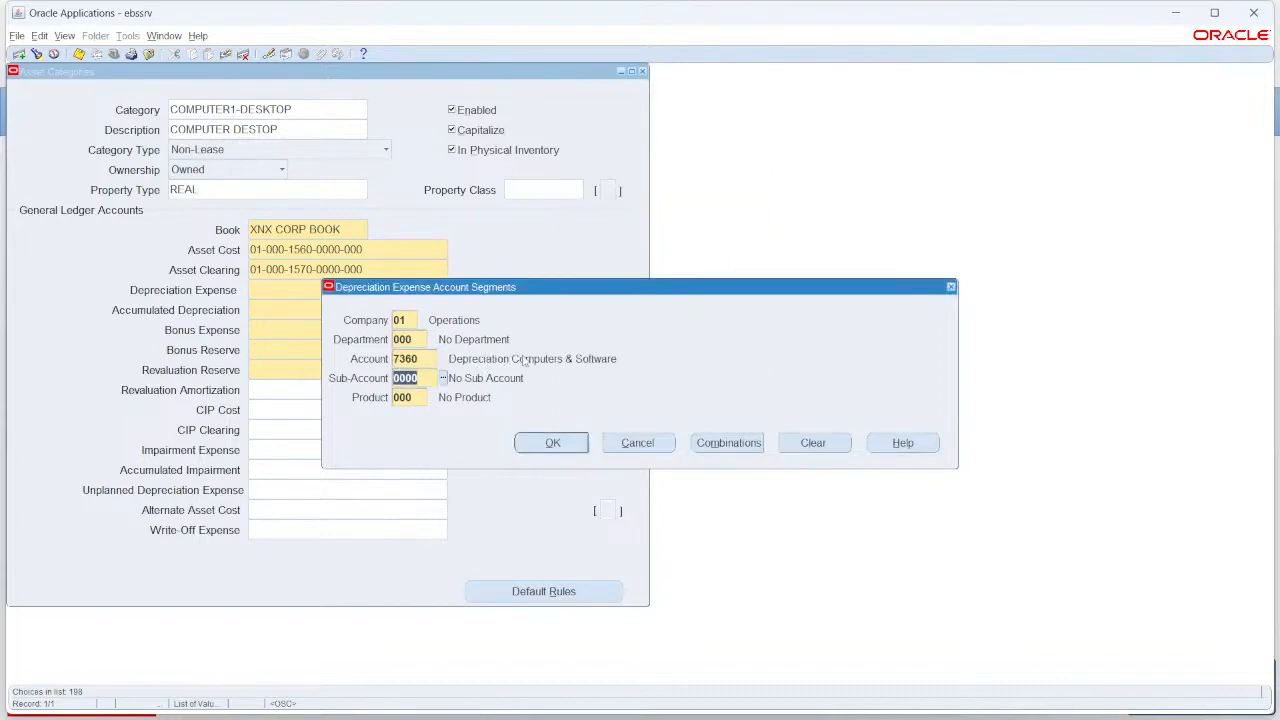
click(551, 444)
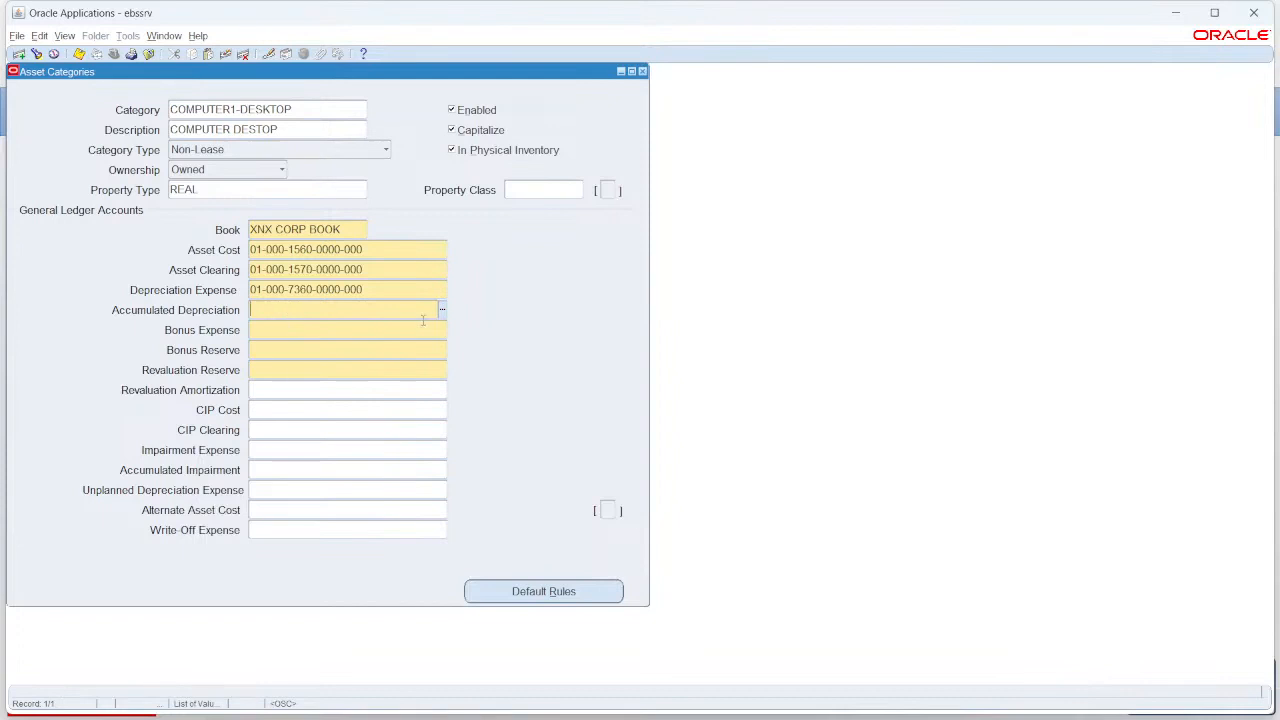
For the Accumulated Depreciation account, set department 000 and search the account values with %ACCUM%
click(442, 309)
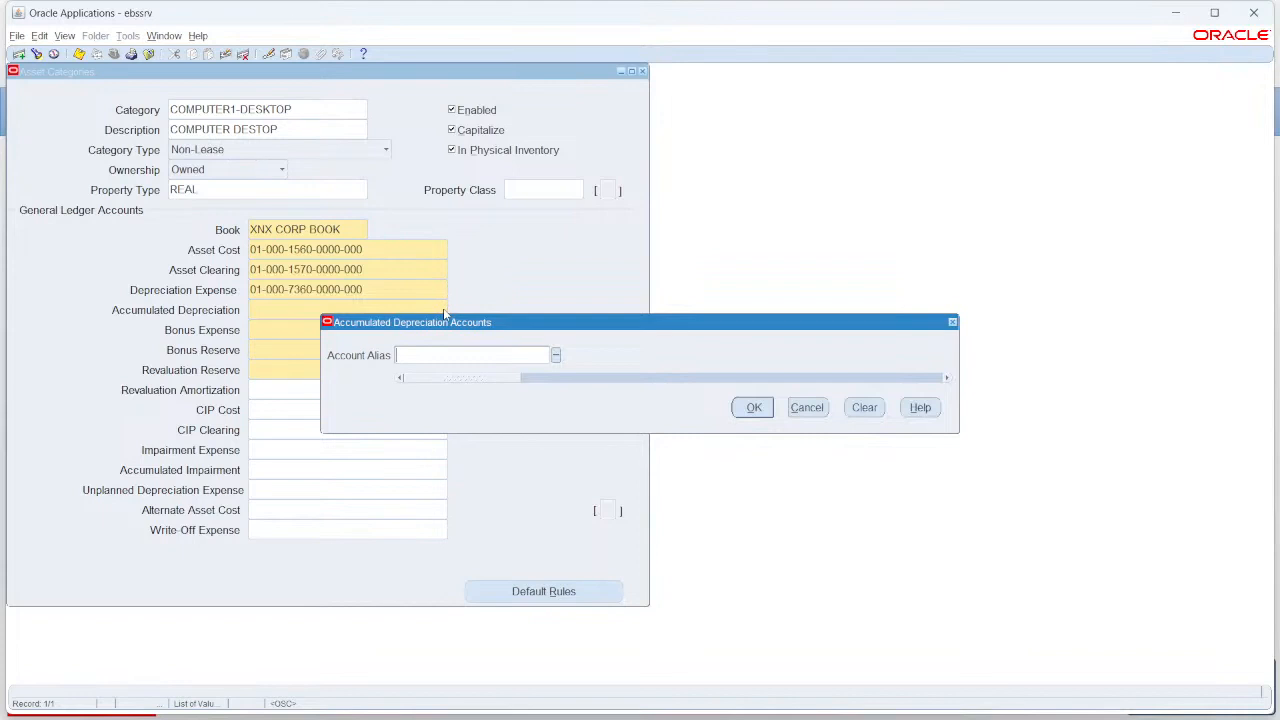
click(752, 407)
click(410, 341)
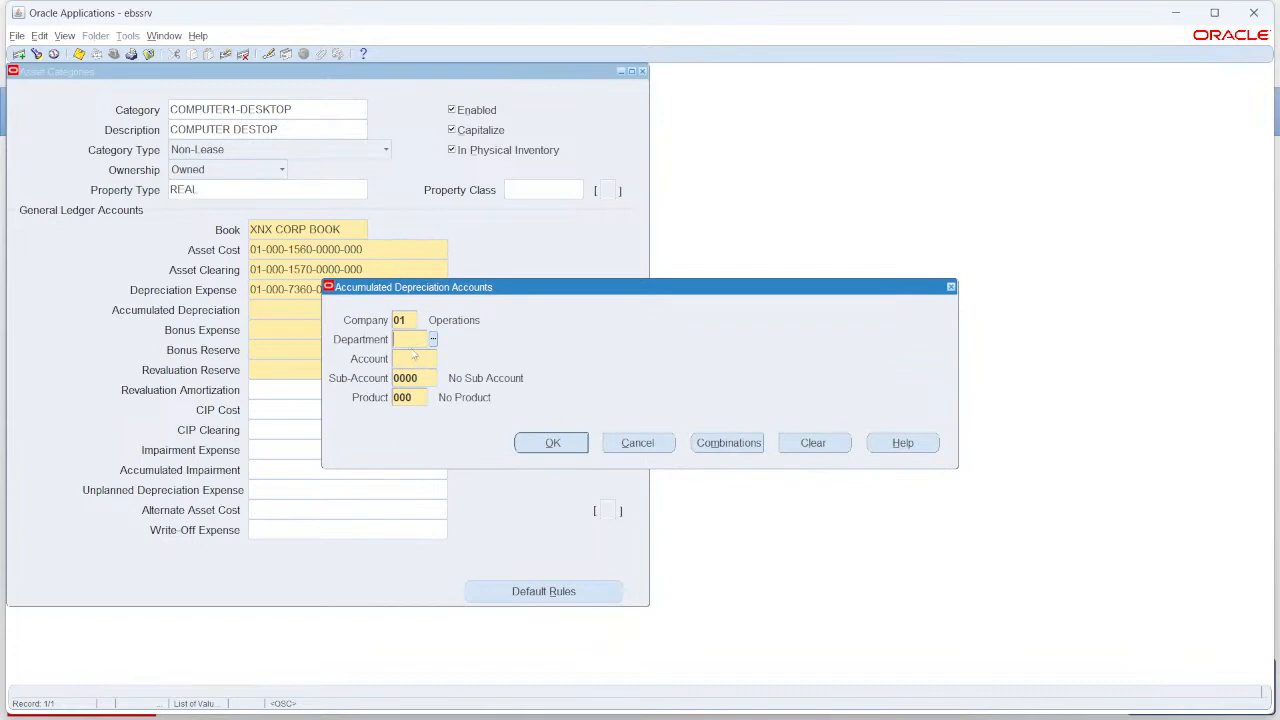
text(000)
key(Tab)
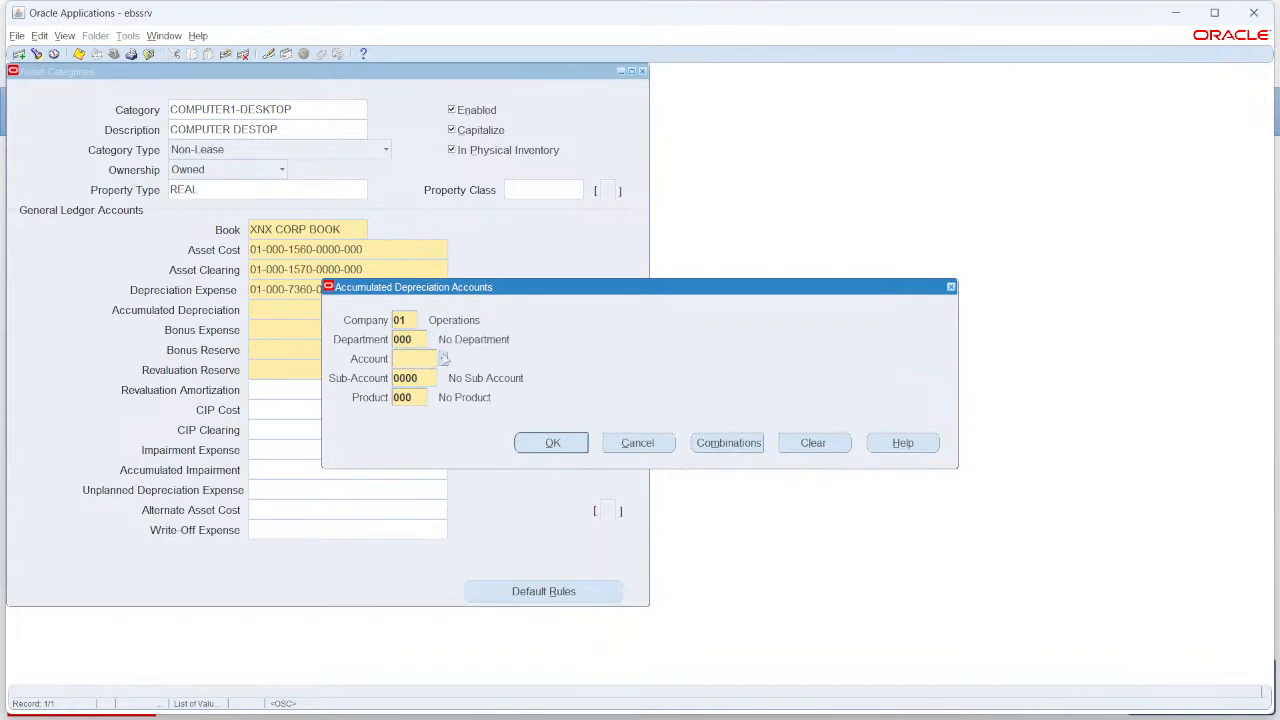
click(443, 357)
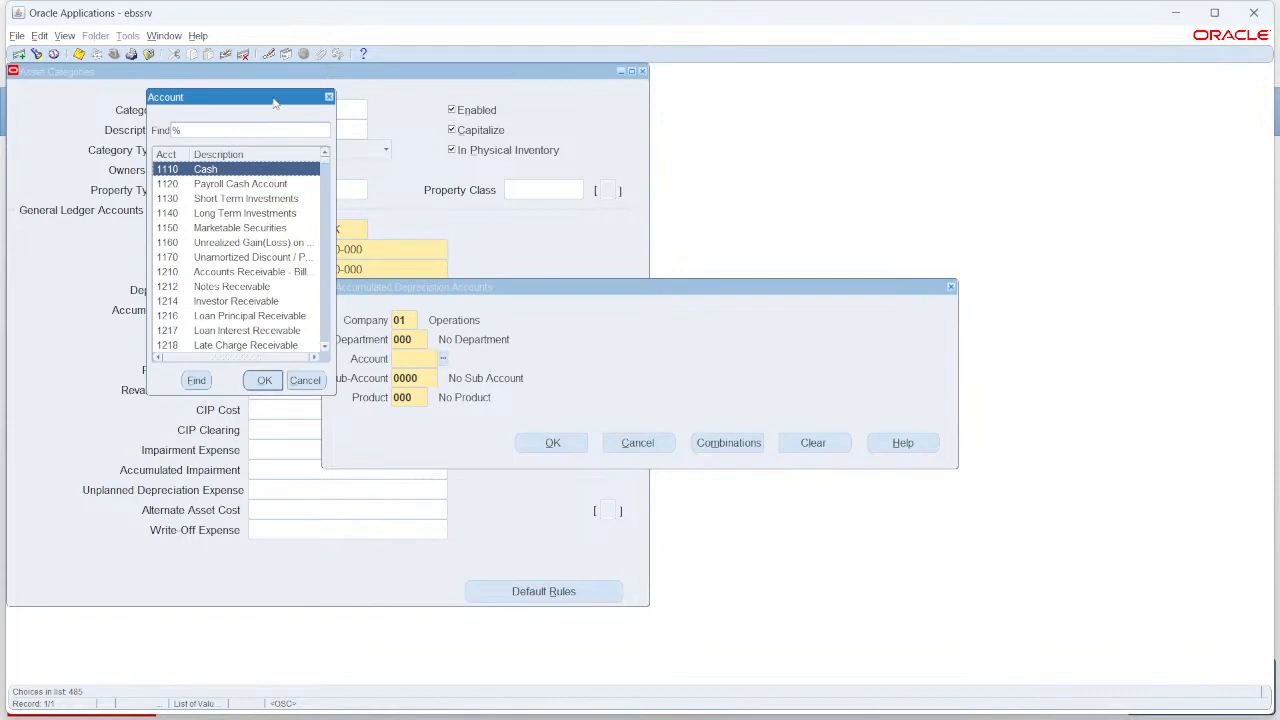
drag(262, 98, 469, 118)
text(A)
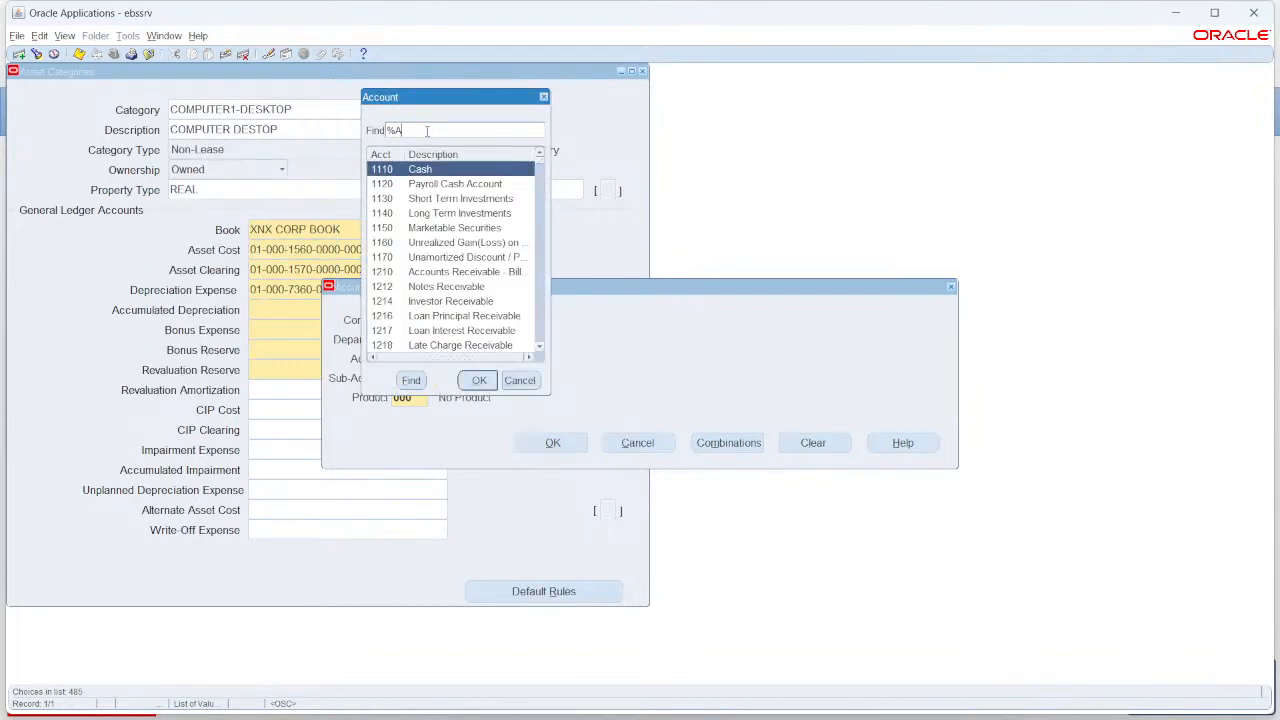
text(CC)
text(UM)
text(%)
key(Return)
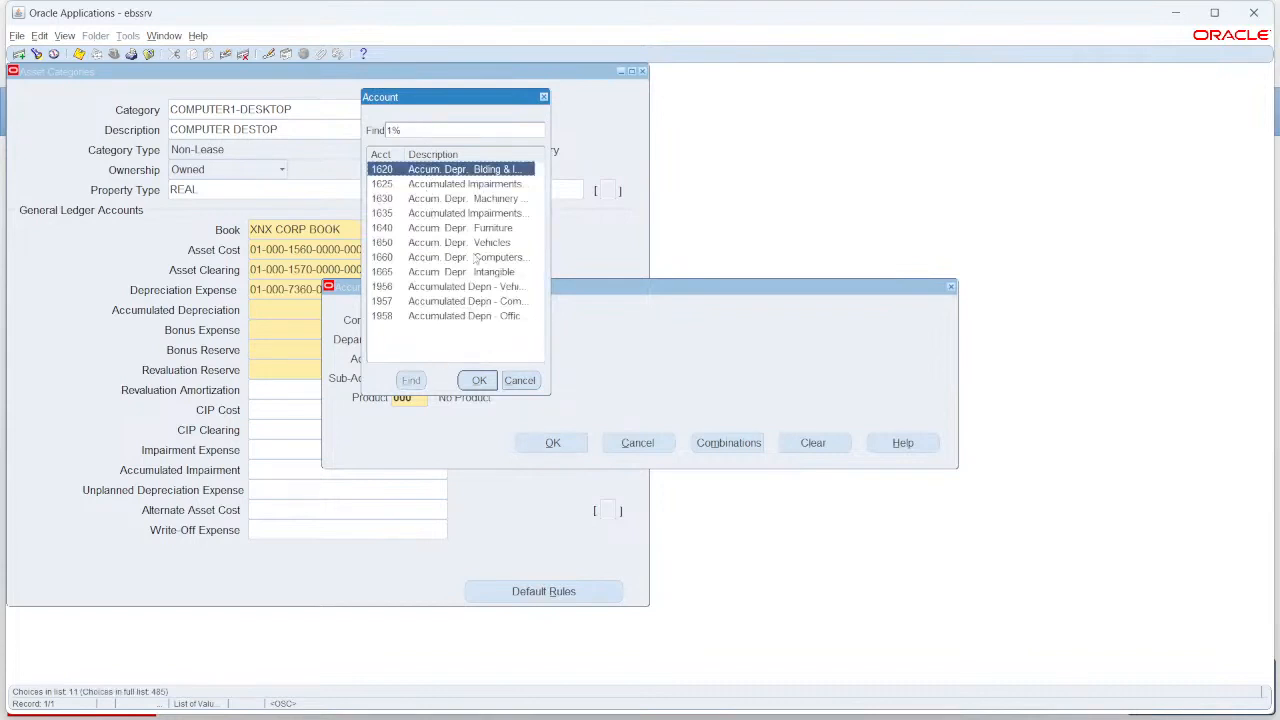
Widen the account list to compare full descriptions and choose 1660 Accum. Depr. Computers & Software for Accumulated Depreciation, keeping the other default segments
click(468, 258)
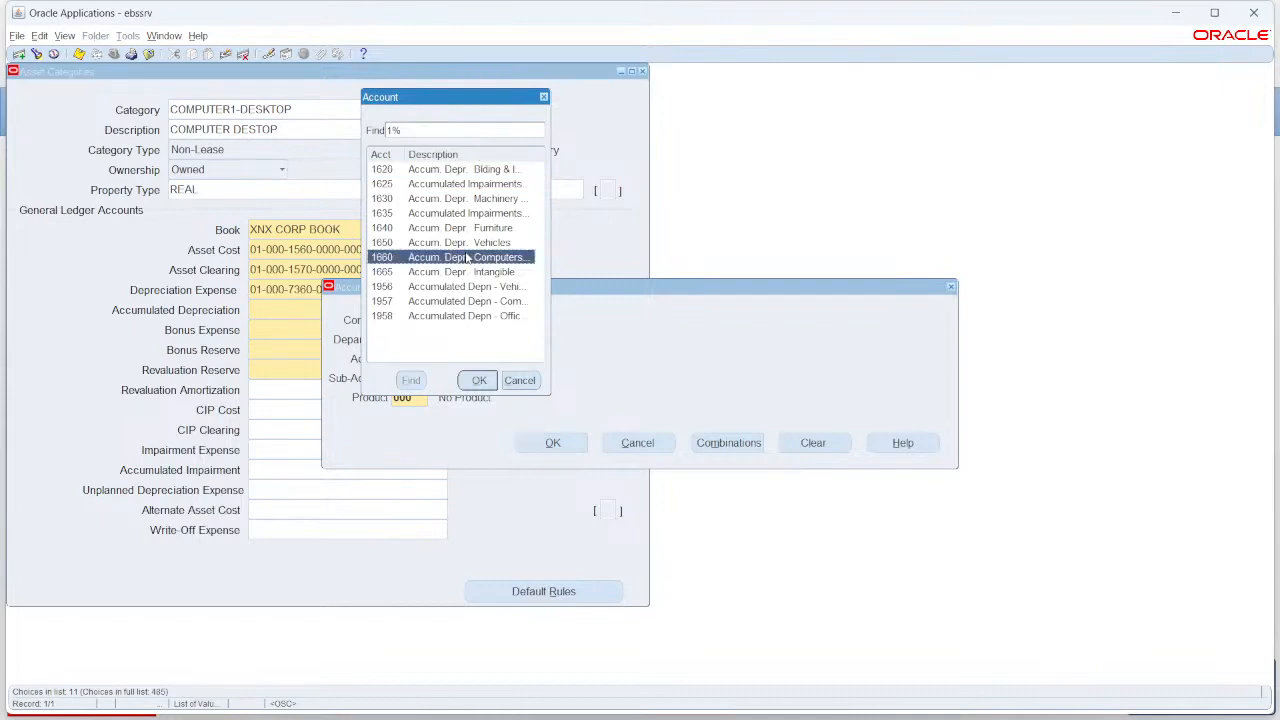
drag(552, 188, 795, 190)
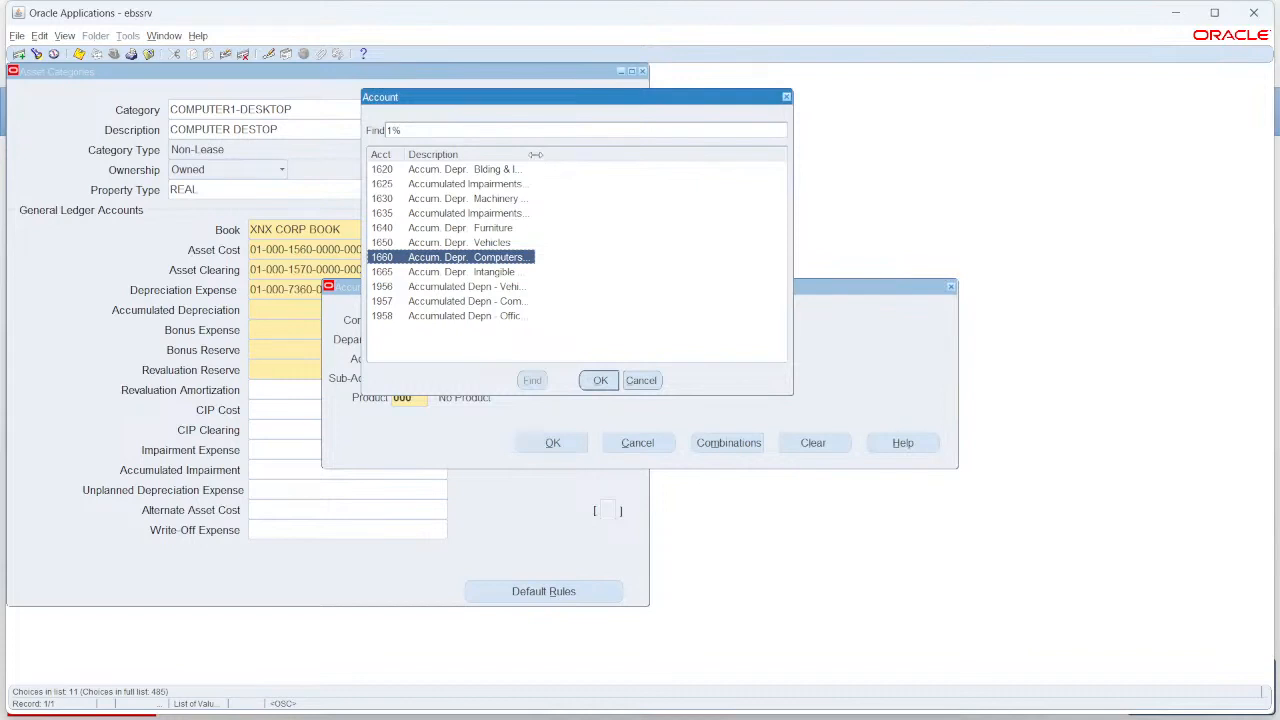
drag(535, 155, 684, 152)
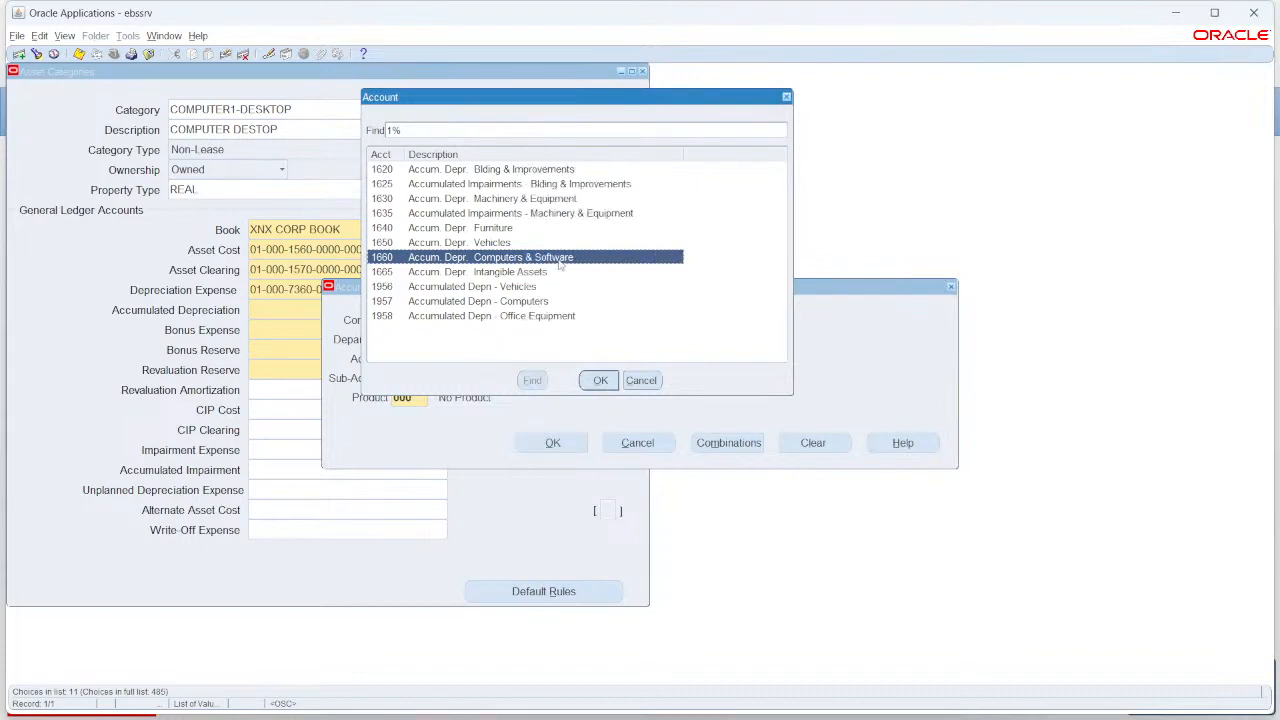
click(490, 305)
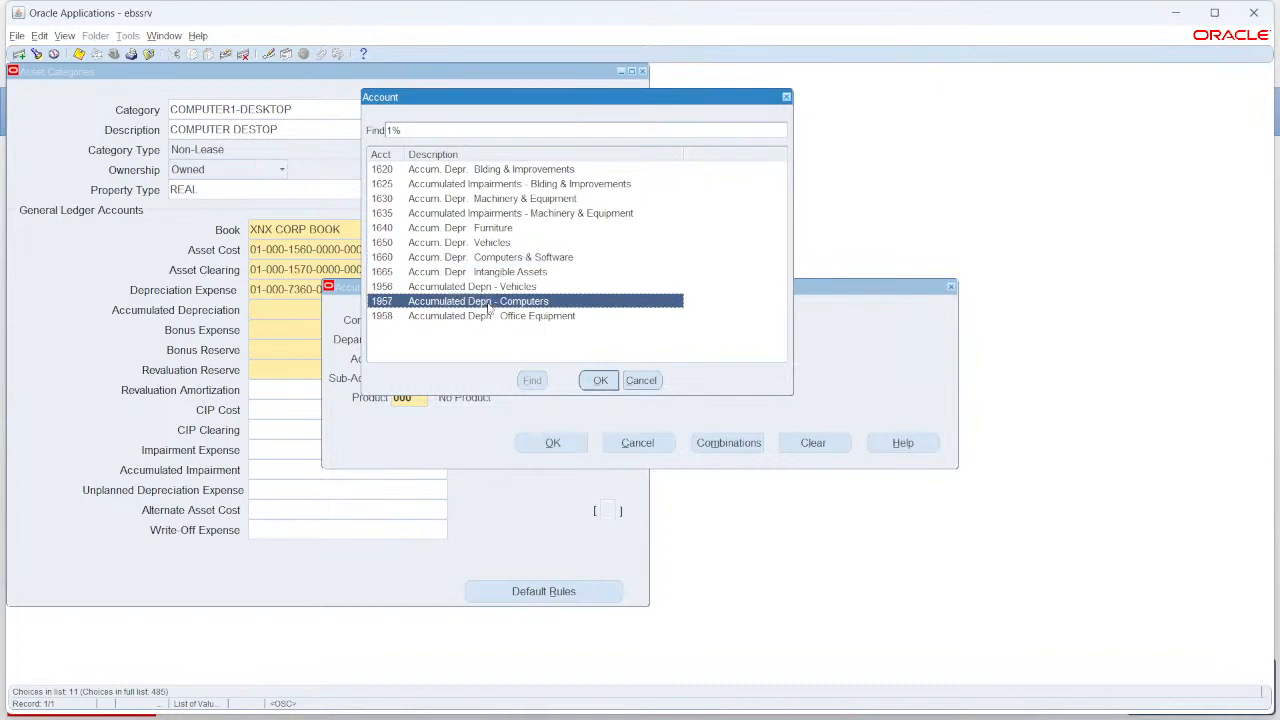
click(503, 259)
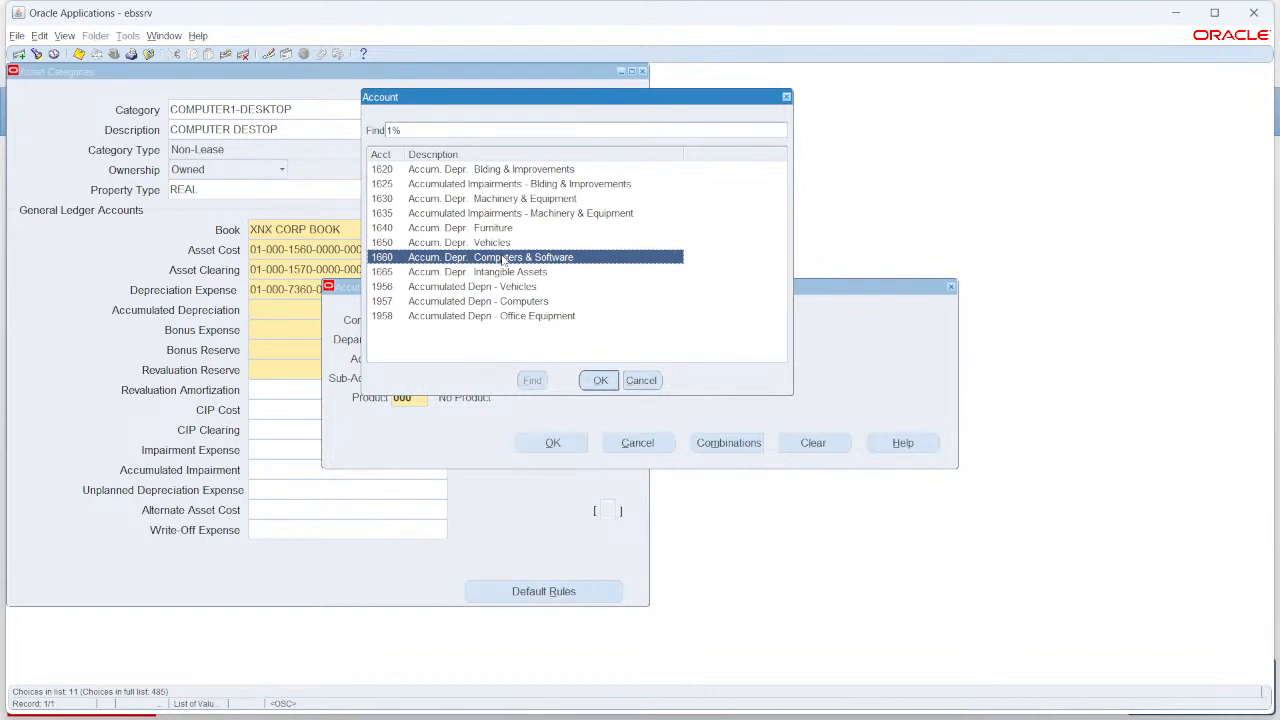
double_click(503, 258)
key(Tab)
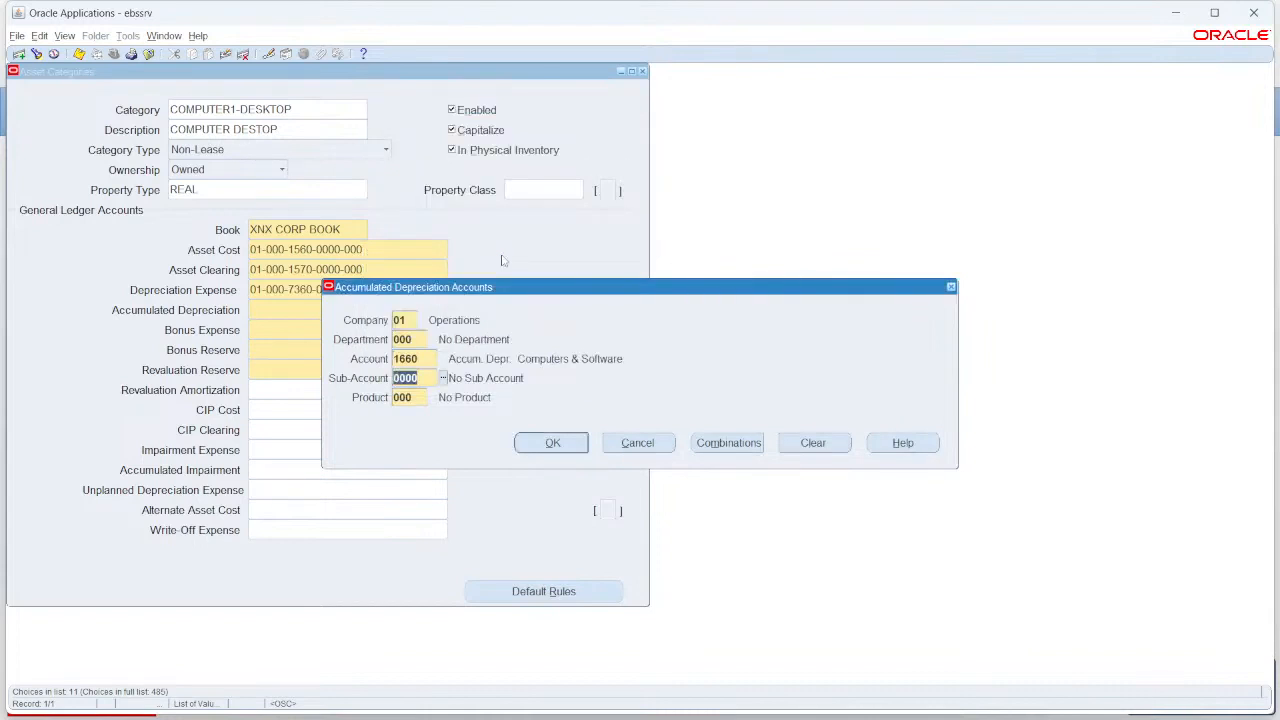
click(560, 442)
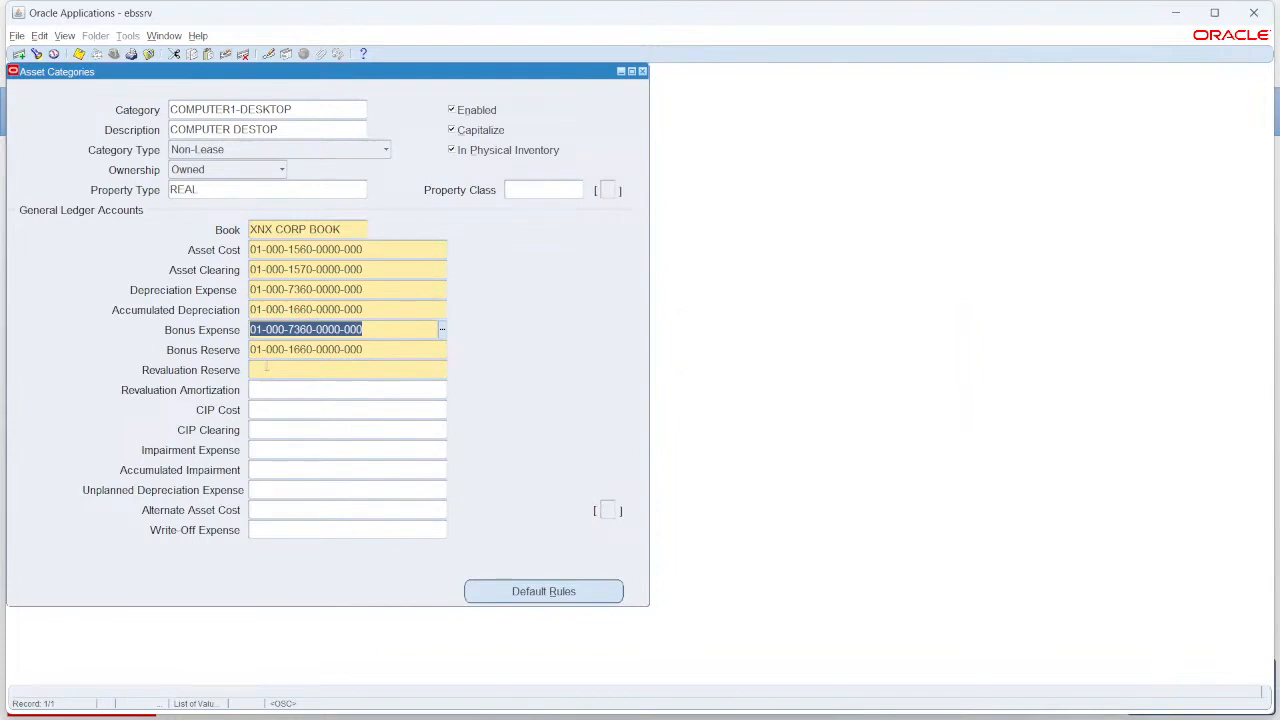
Set the Revaluation Reserve account to department 000 and account 1670 Revaluation Reserve, searching with %REVALU and keeping the other default segments
click(296, 369)
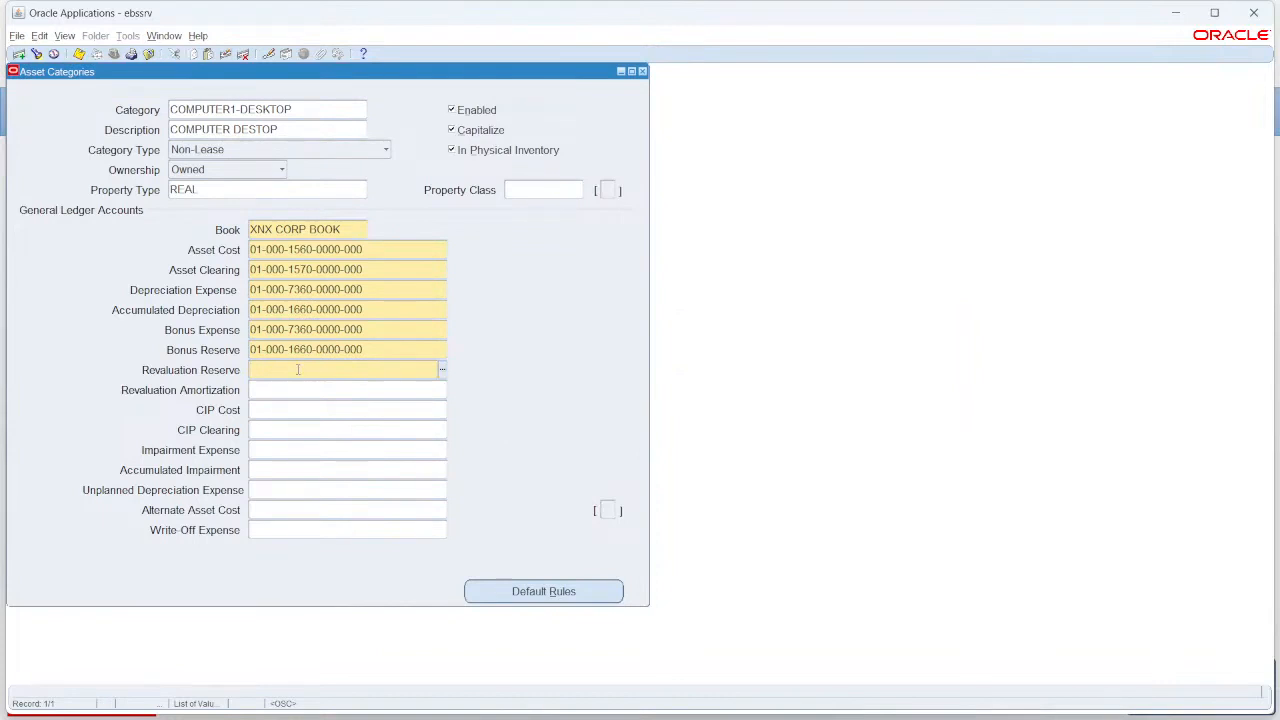
click(441, 370)
click(760, 406)
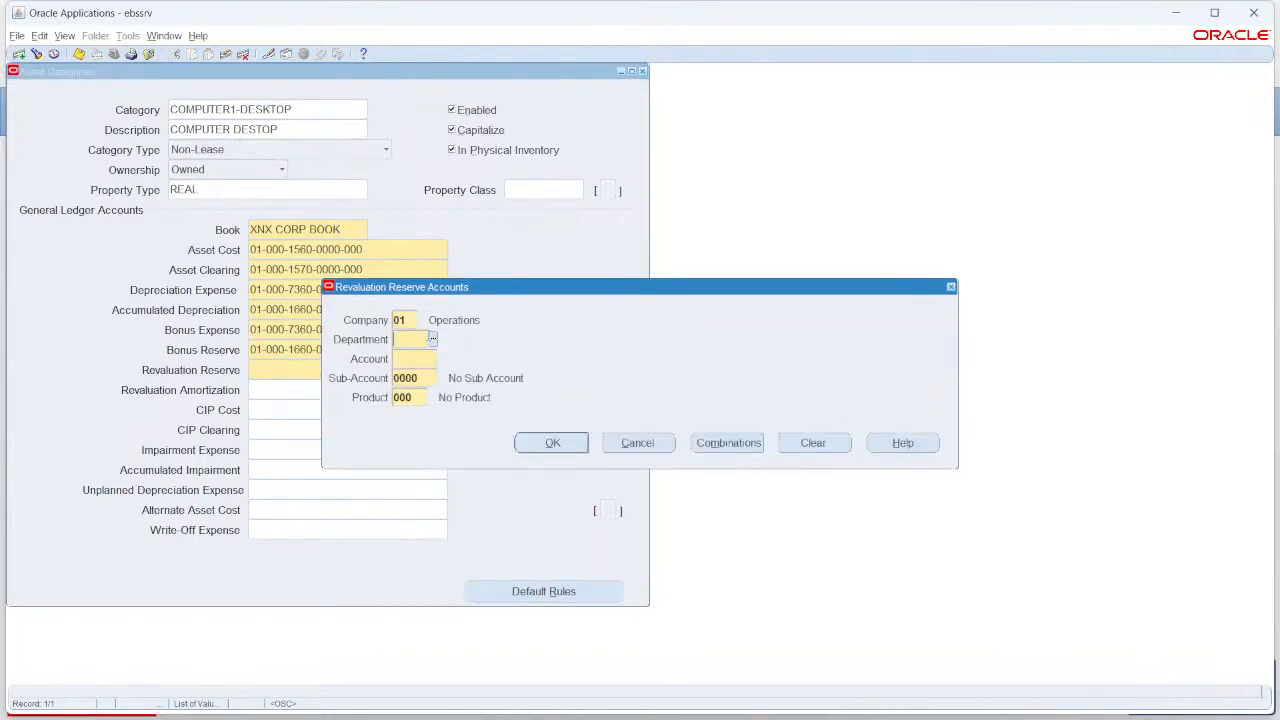
text(000)
key(Tab)
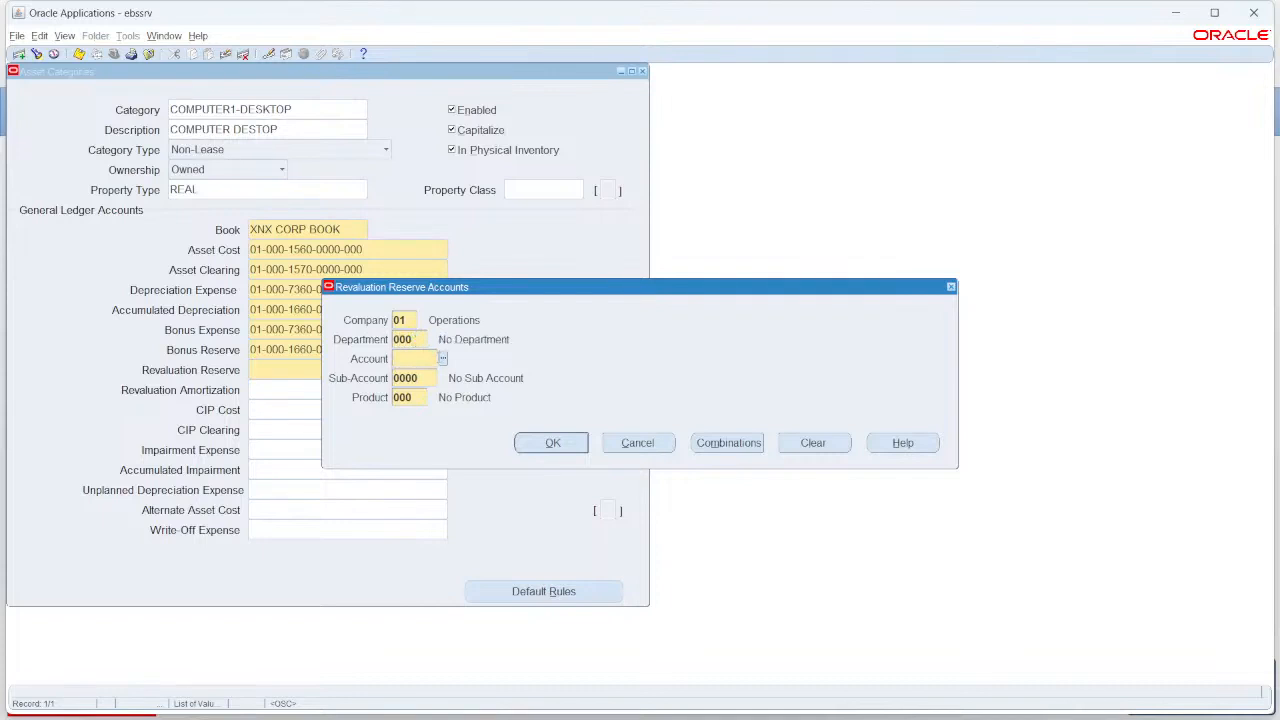
click(443, 358)
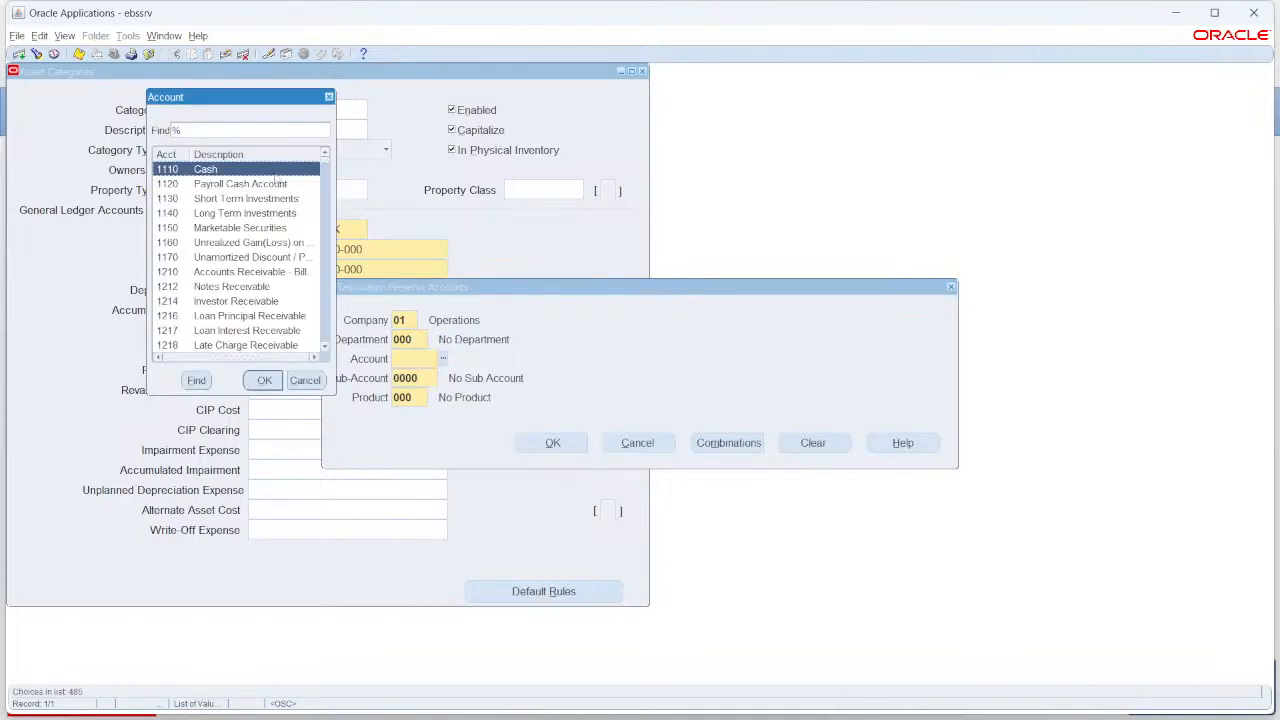
drag(262, 97, 611, 73)
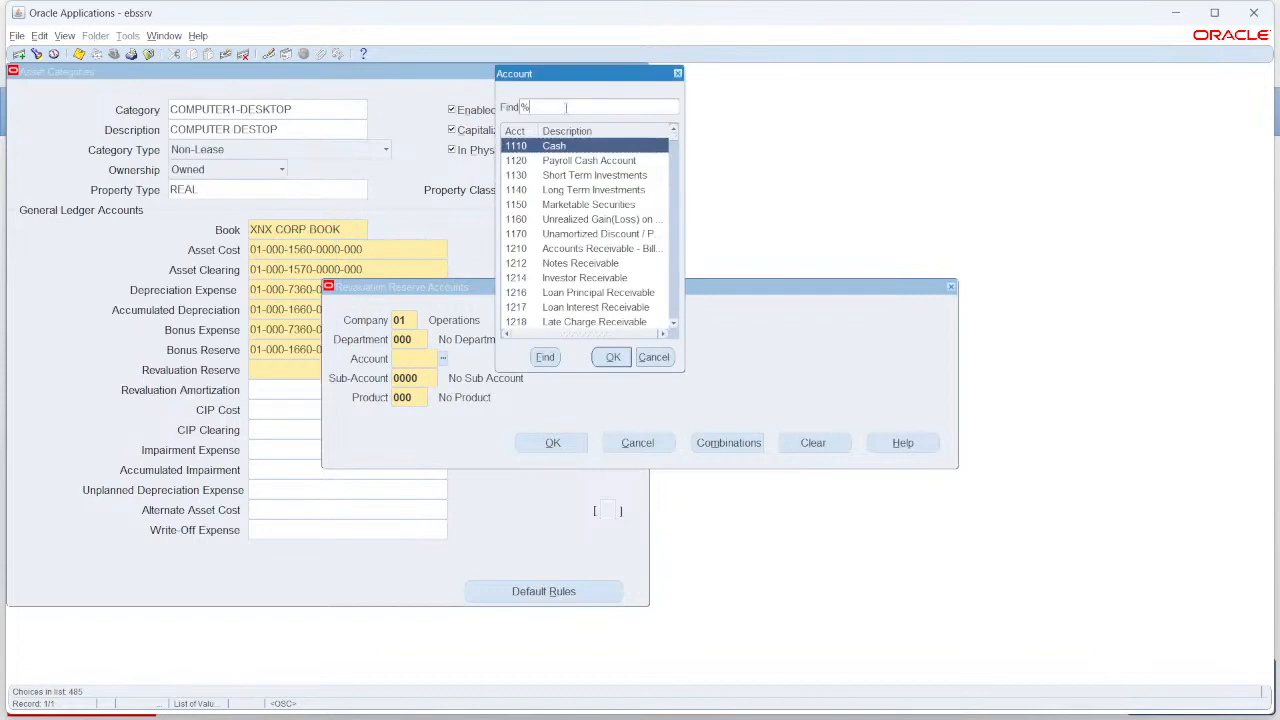
text(REVE)
key(BackSpace)
text(ALU)
key(Return)
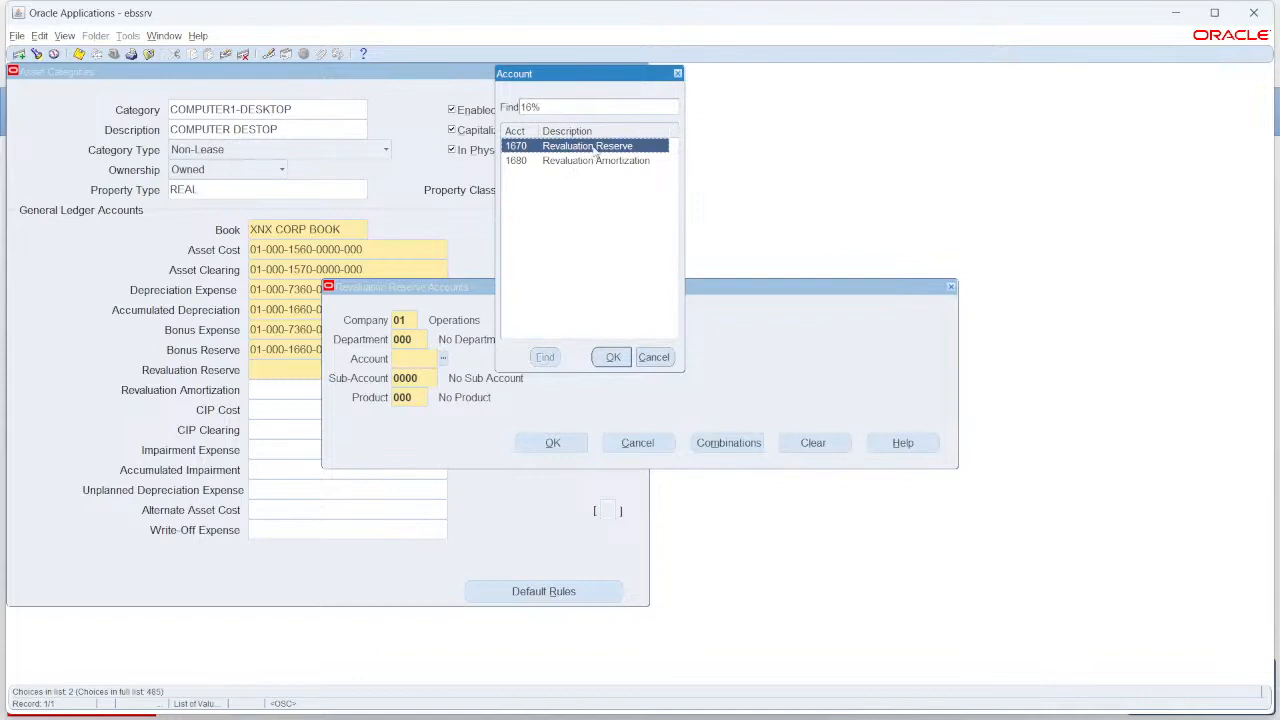
double_click(592, 147)
click(566, 441)
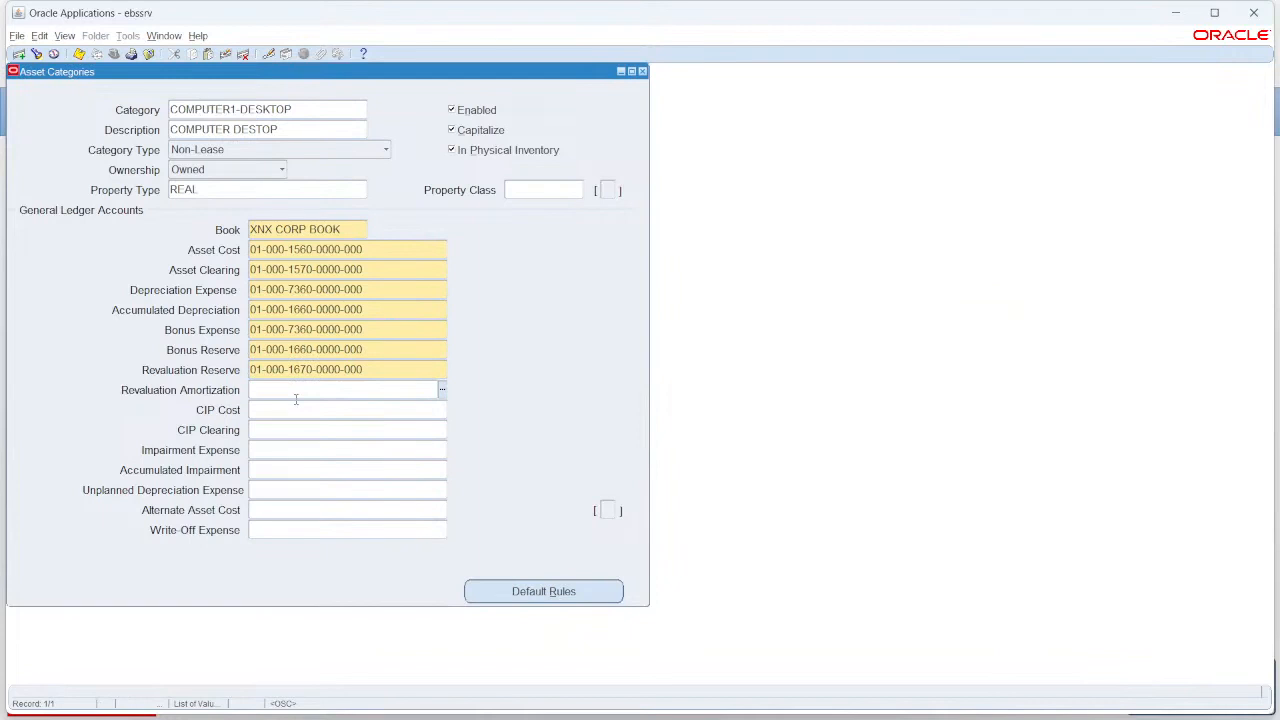
Set the Revaluation Amortization account to department 000 and account 1680 Revaluation Amortization, searching with %REVALU and keeping the other default segments
click(441, 393)
click(752, 408)
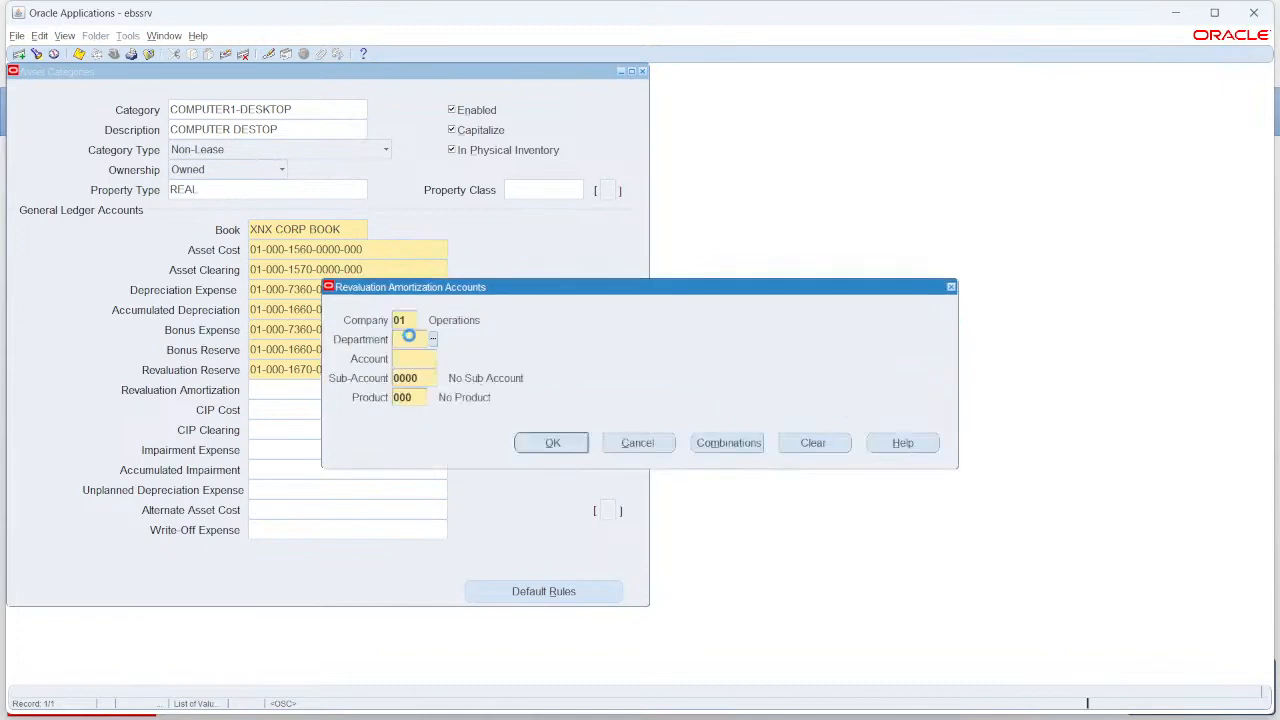
text(000)
key(Tab)
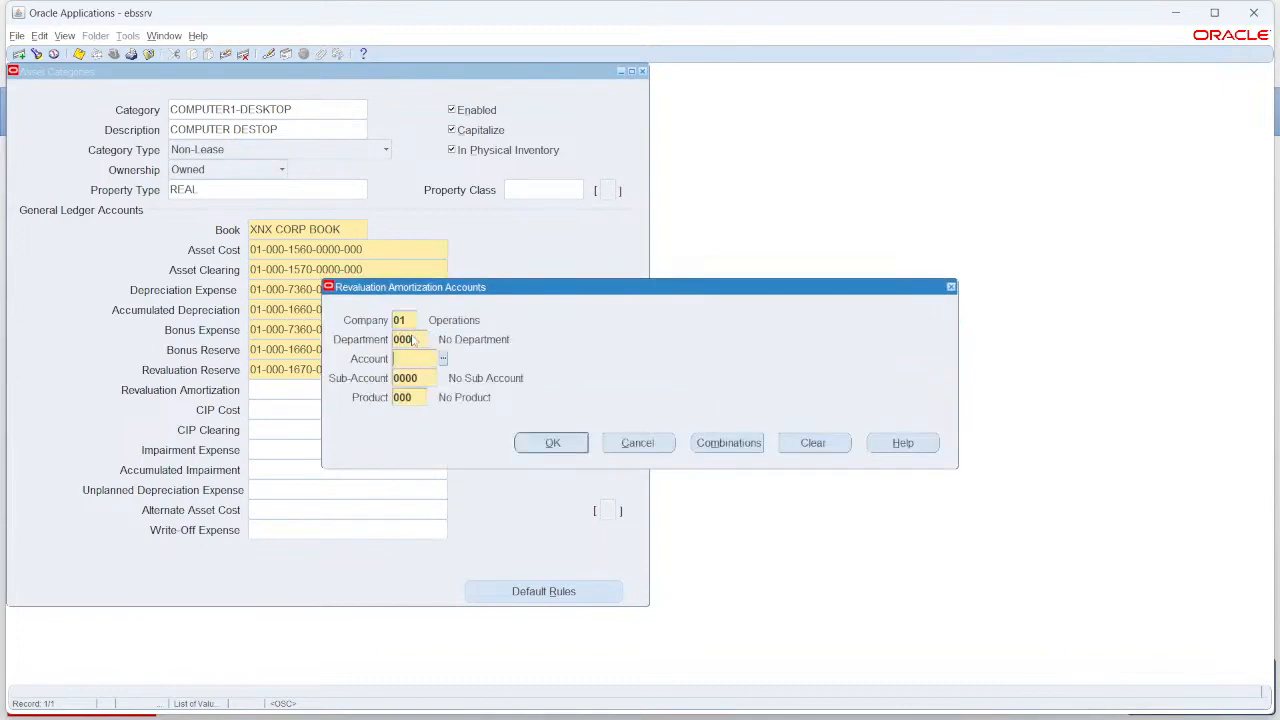
click(444, 358)
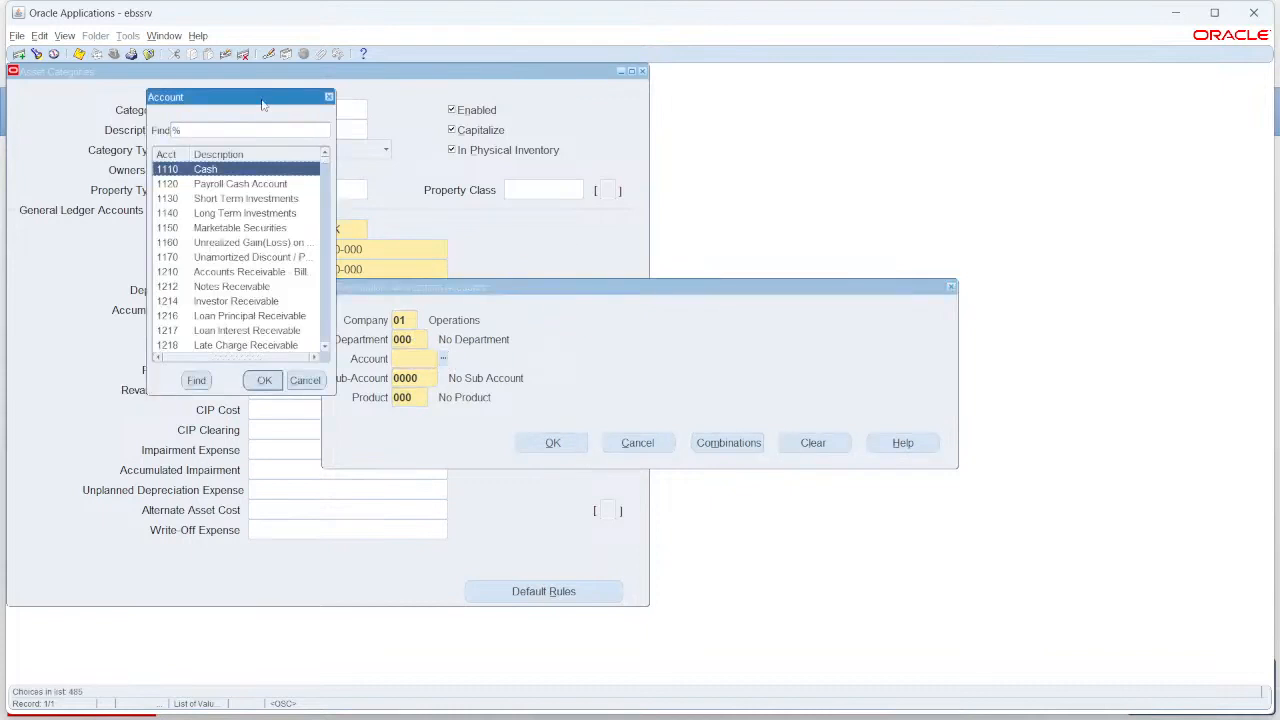
drag(288, 98, 660, 106)
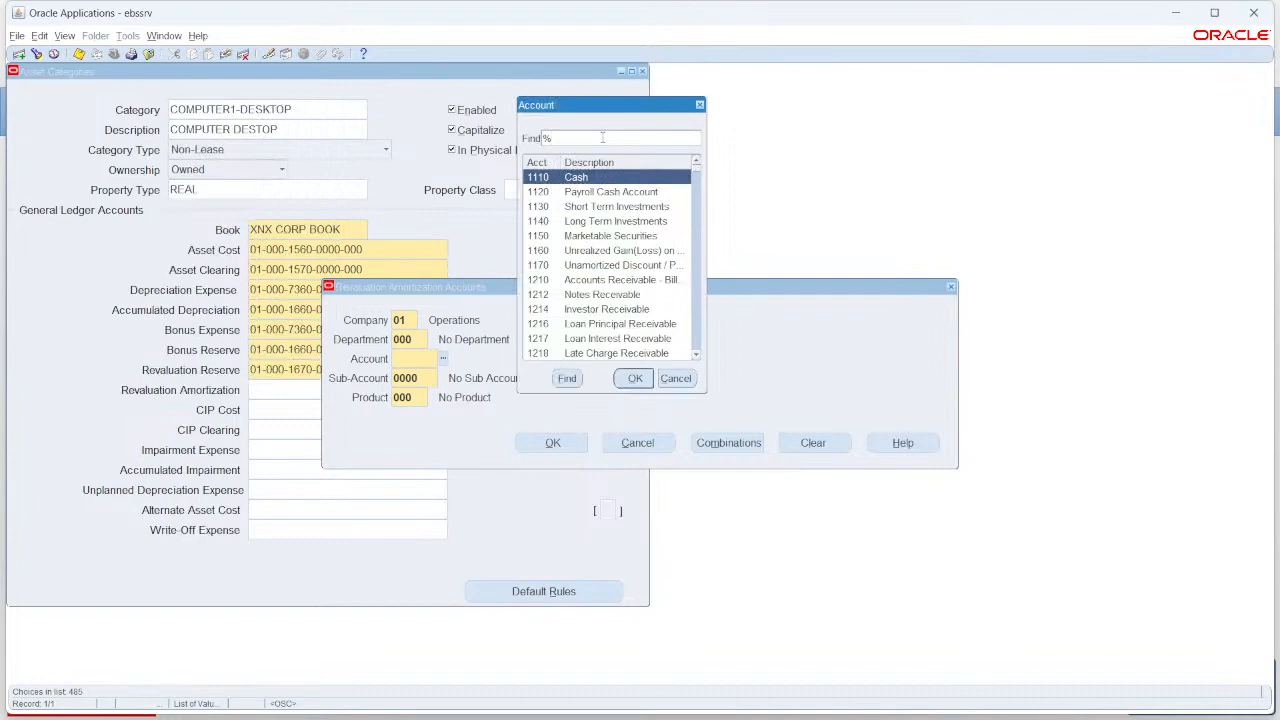
text(REVALU)
key(Return)
click(594, 194)
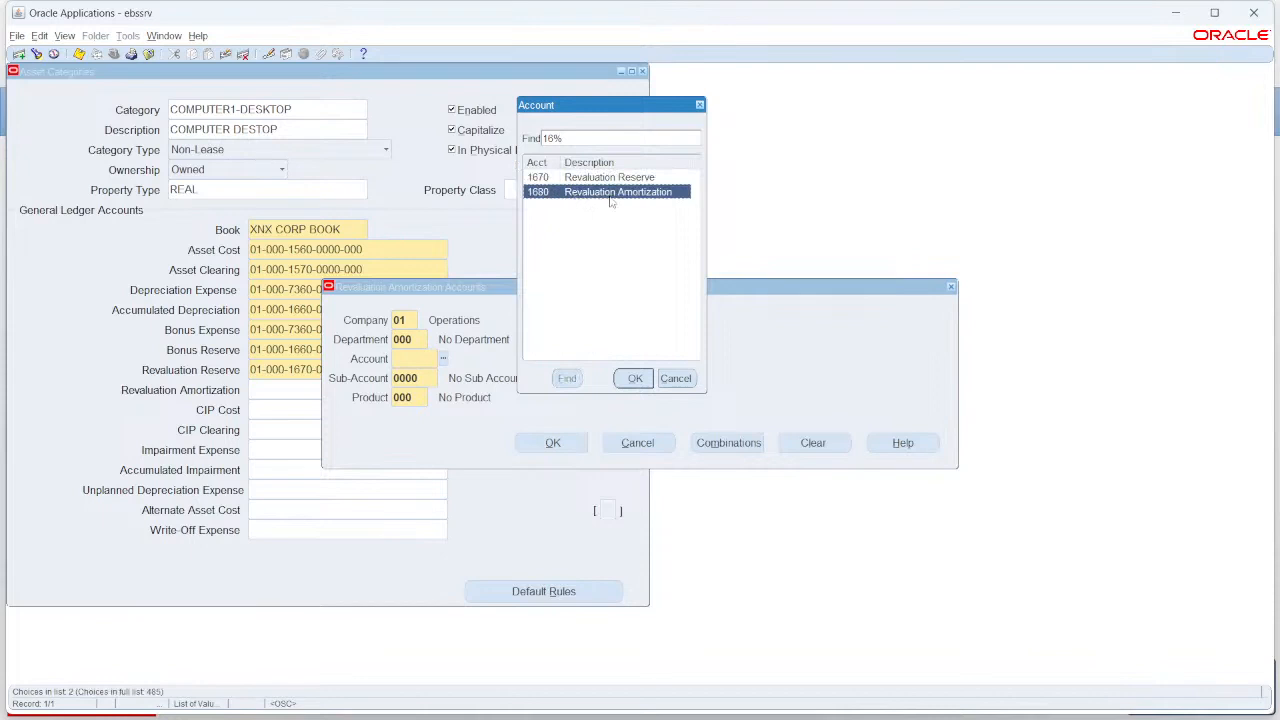
click(632, 378)
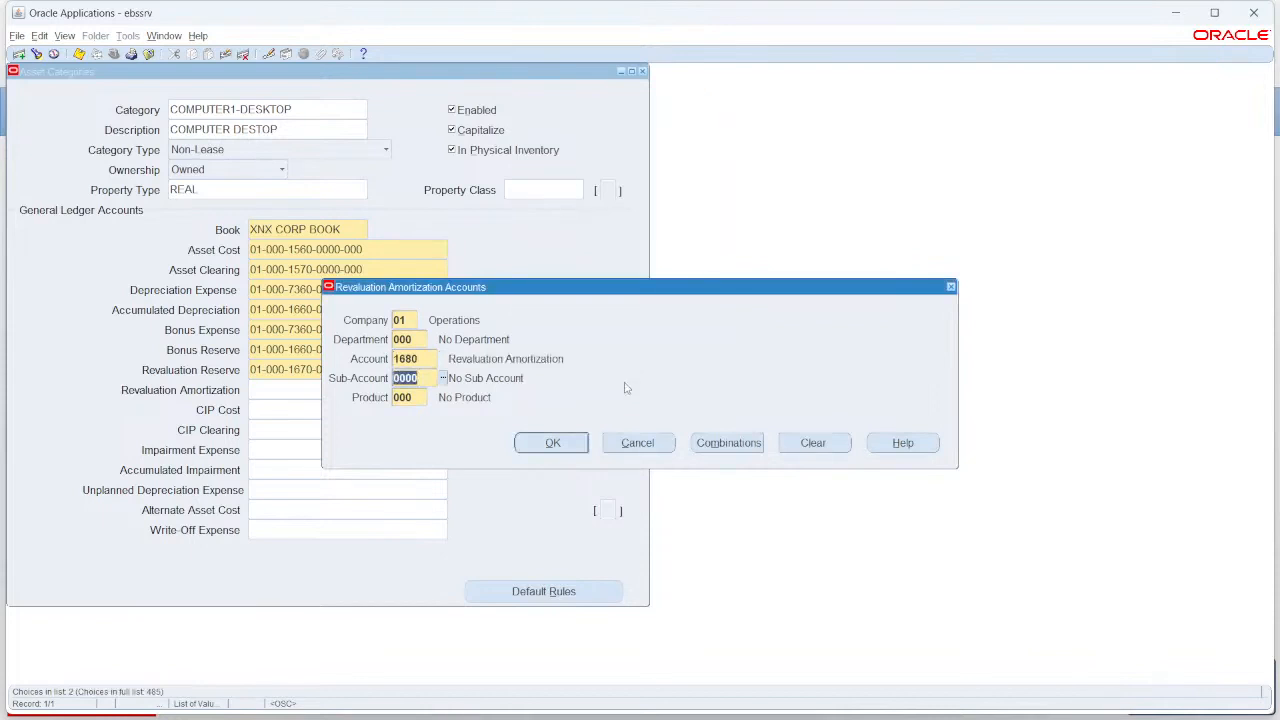
click(563, 438)
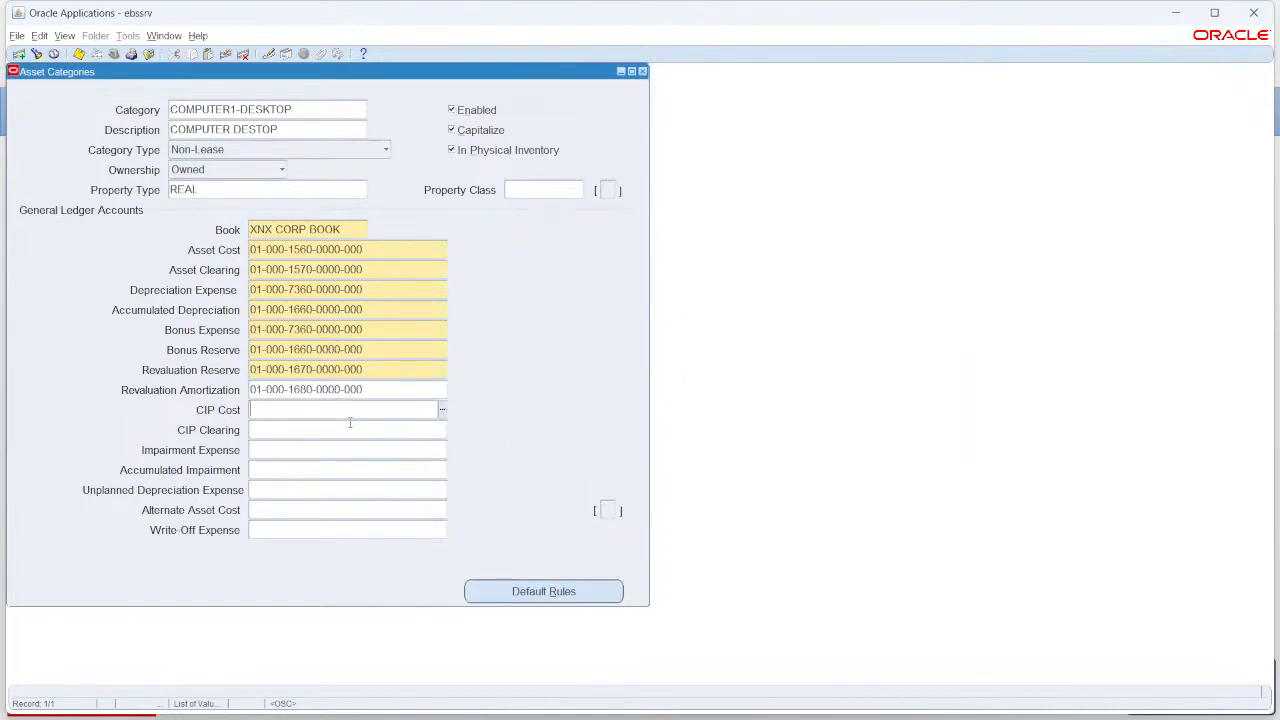
Set the CIP Cost account to department 000 and account 1580 CIP Cost, searching with %CIP and keeping the other default segments
click(441, 409)
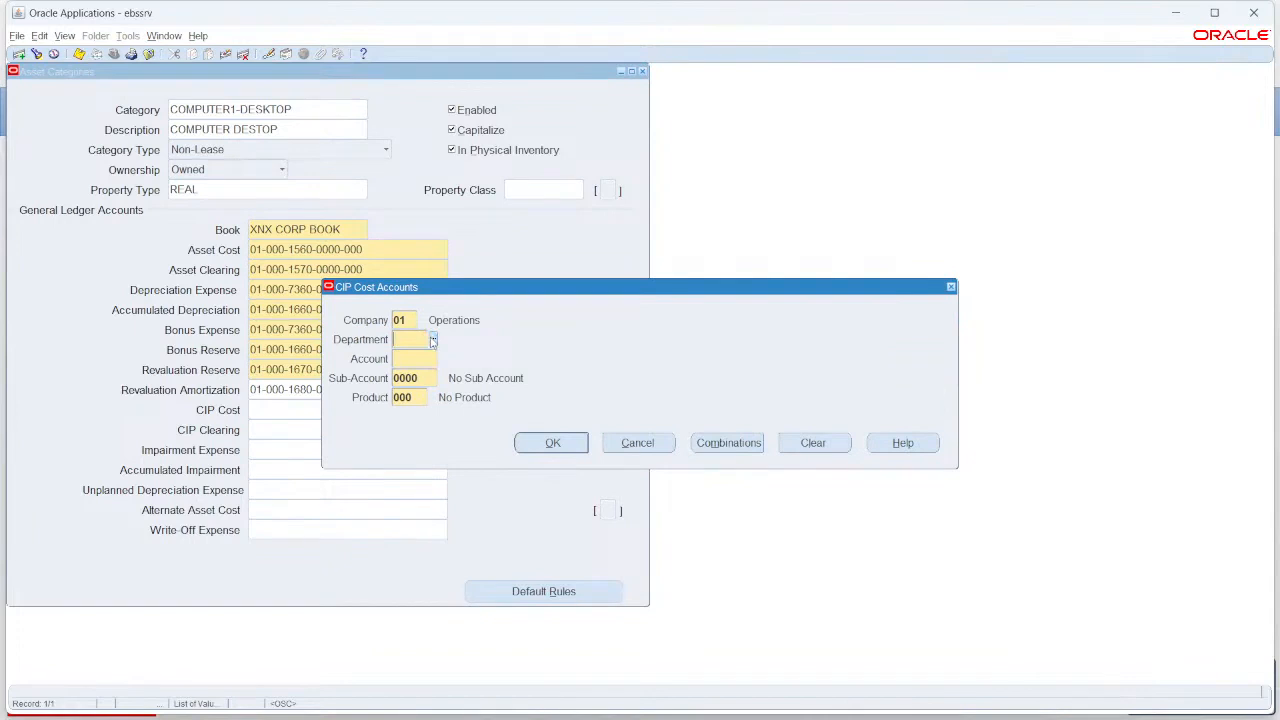
text(000)
key(Tab)
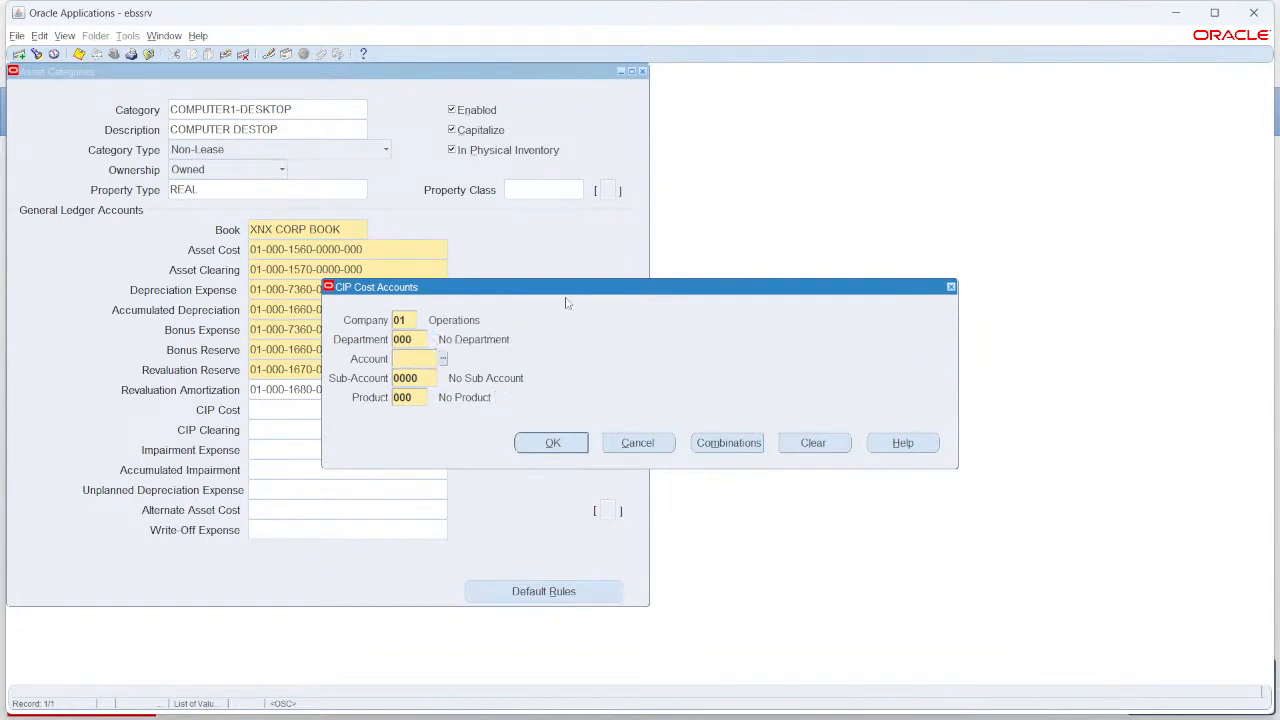
click(442, 358)
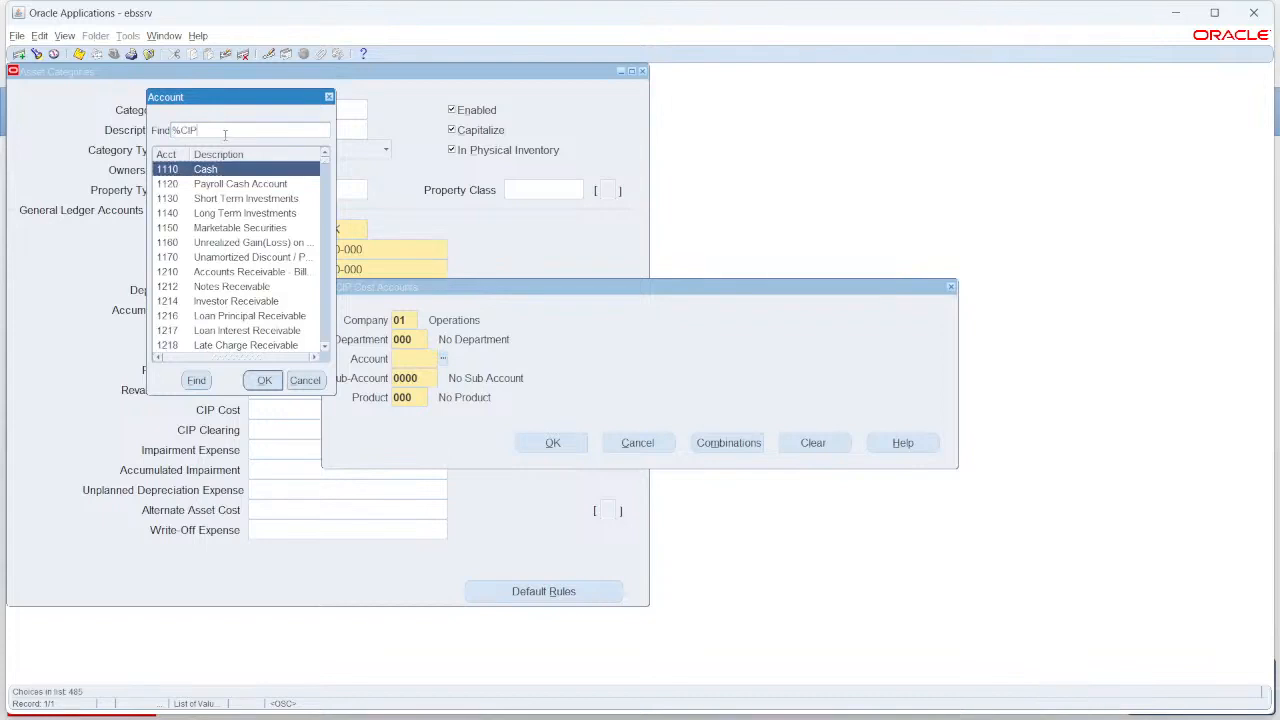
text(CIP)
click(198, 382)
click(224, 186)
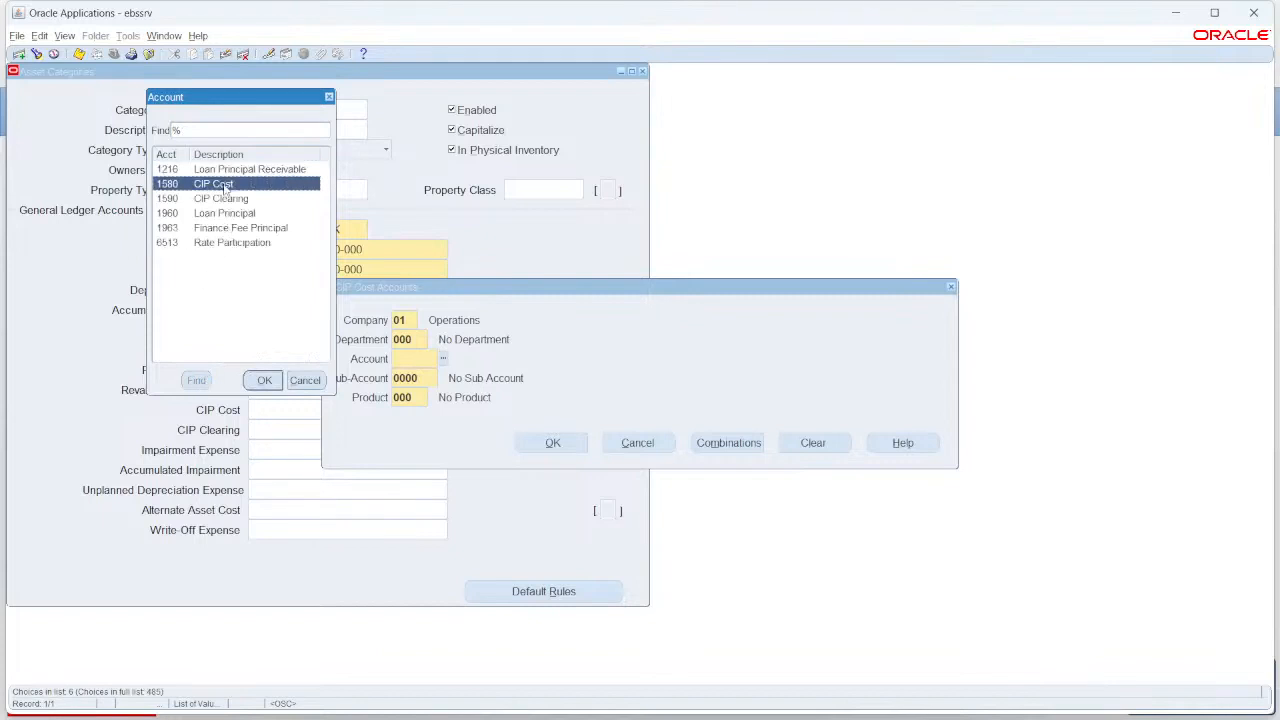
click(260, 380)
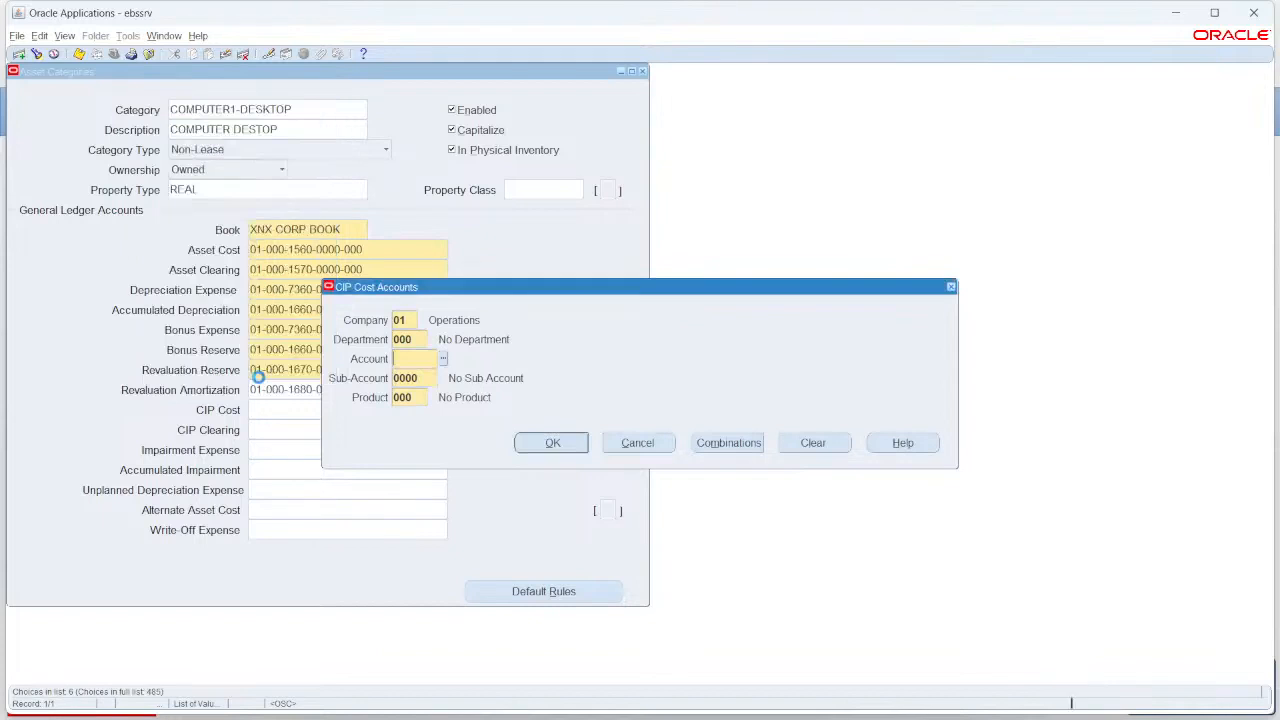
click(555, 443)
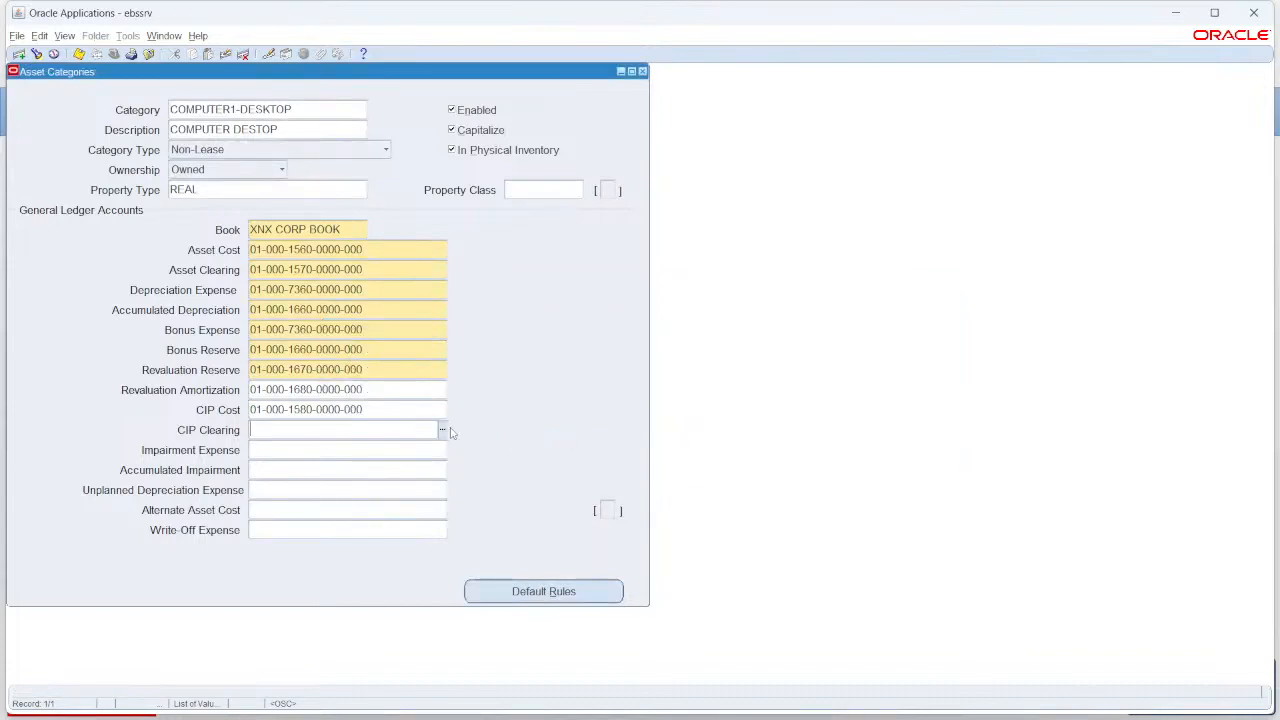
Set the CIP Clearing account to department 000 and account 1590 CIP Clearing, filtering the account list and keeping the other default segments
click(442, 431)
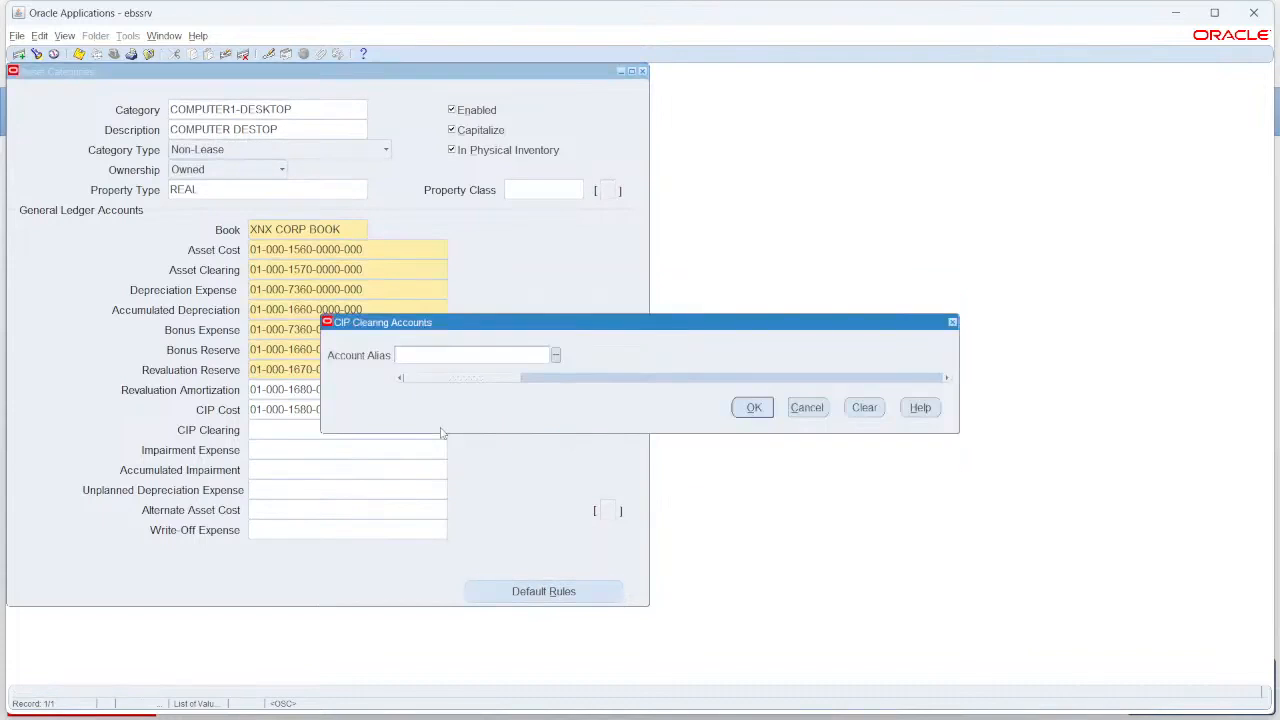
click(748, 407)
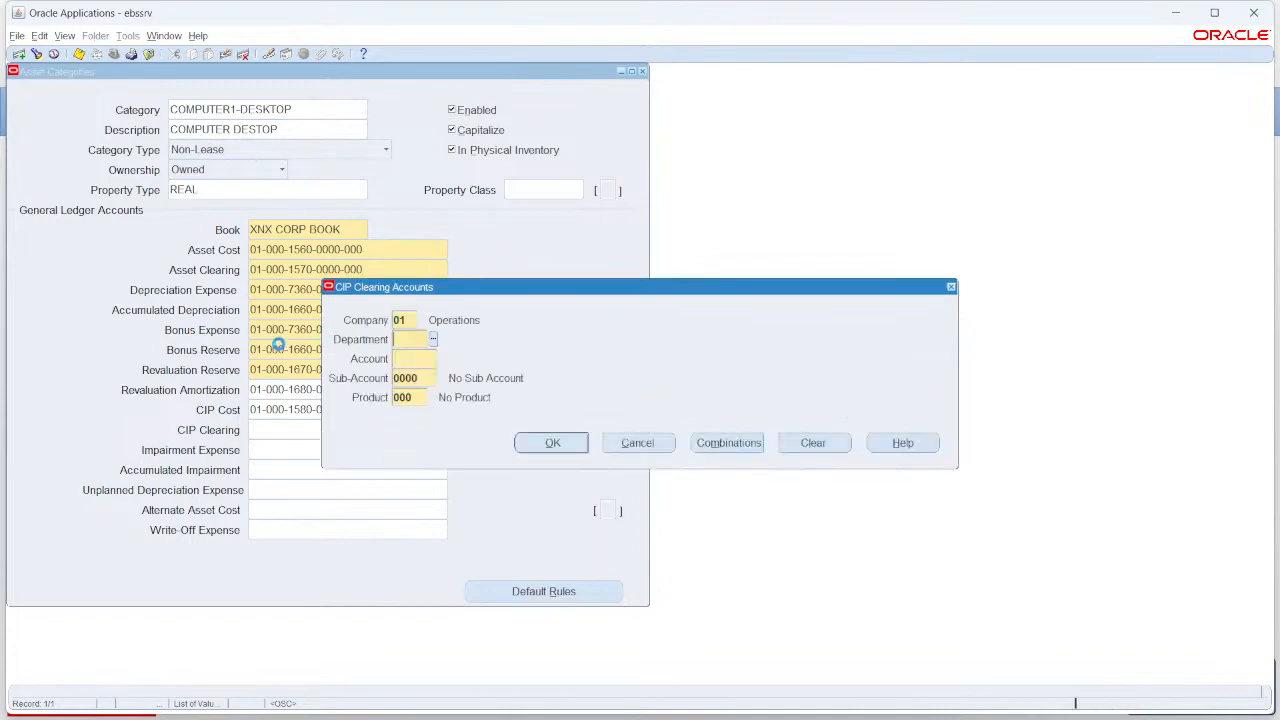
text(000)
key(Tab)
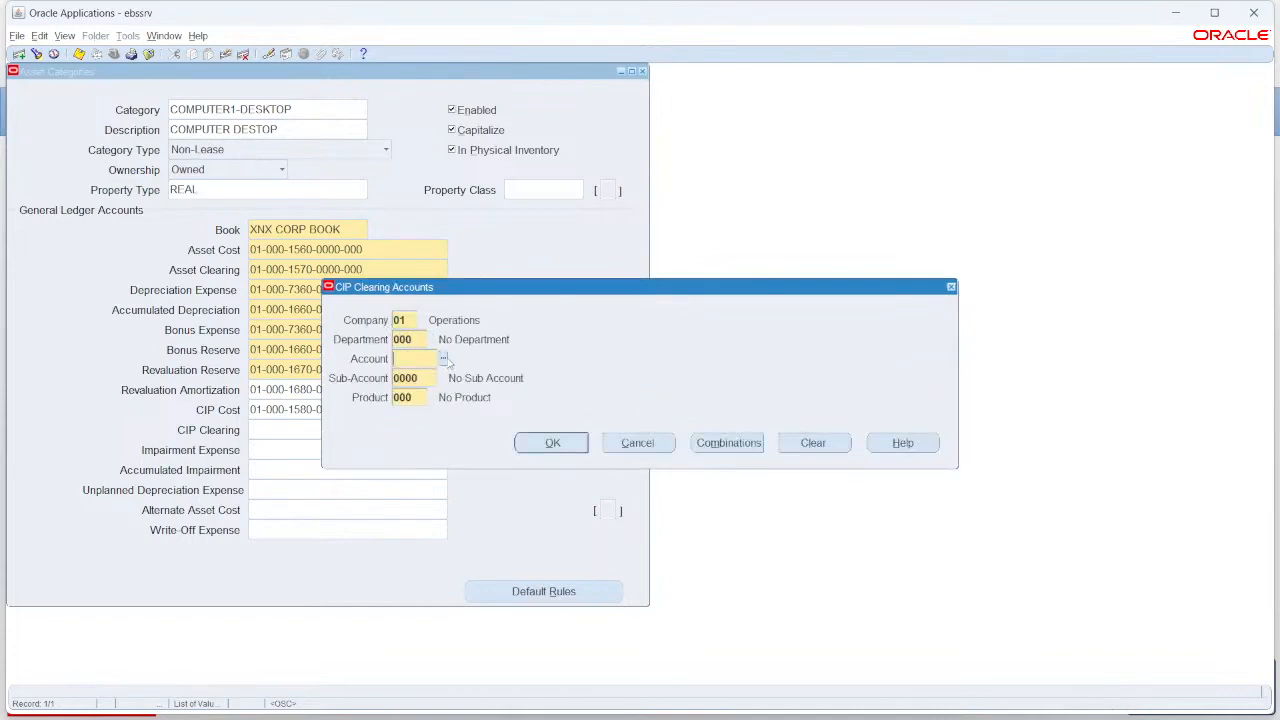
click(443, 358)
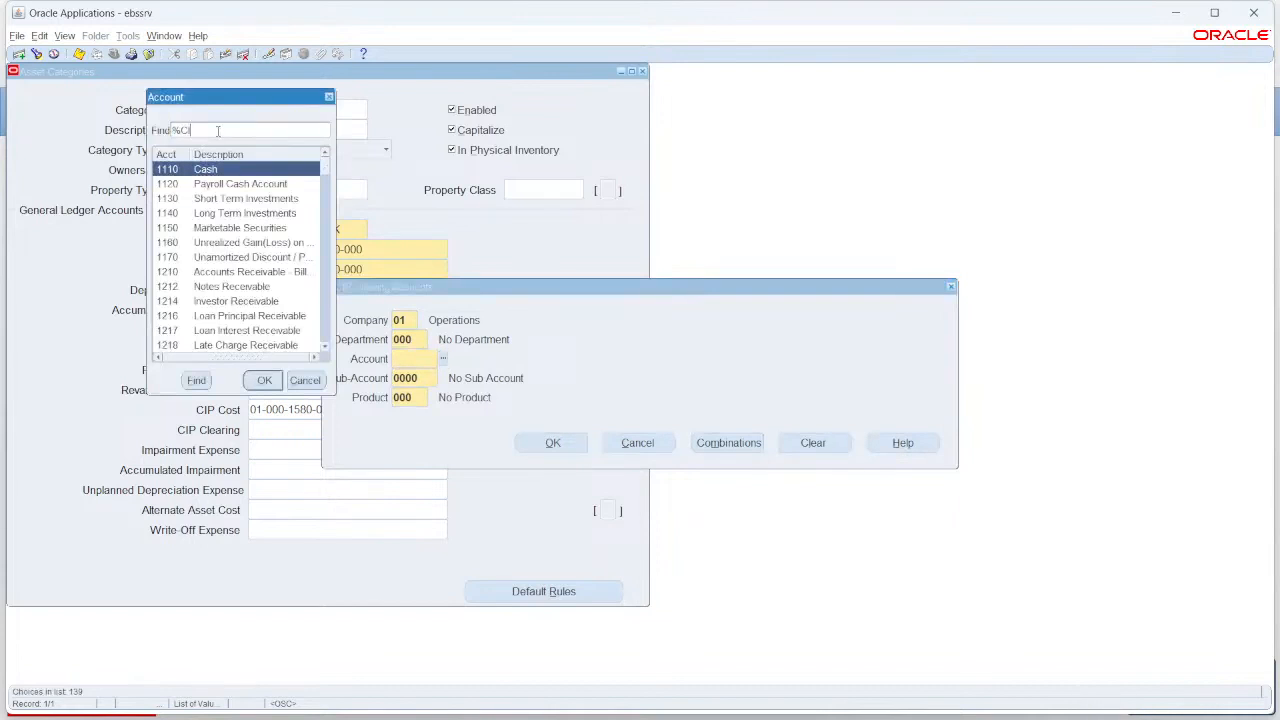
key(Return)
double_click(204, 200)
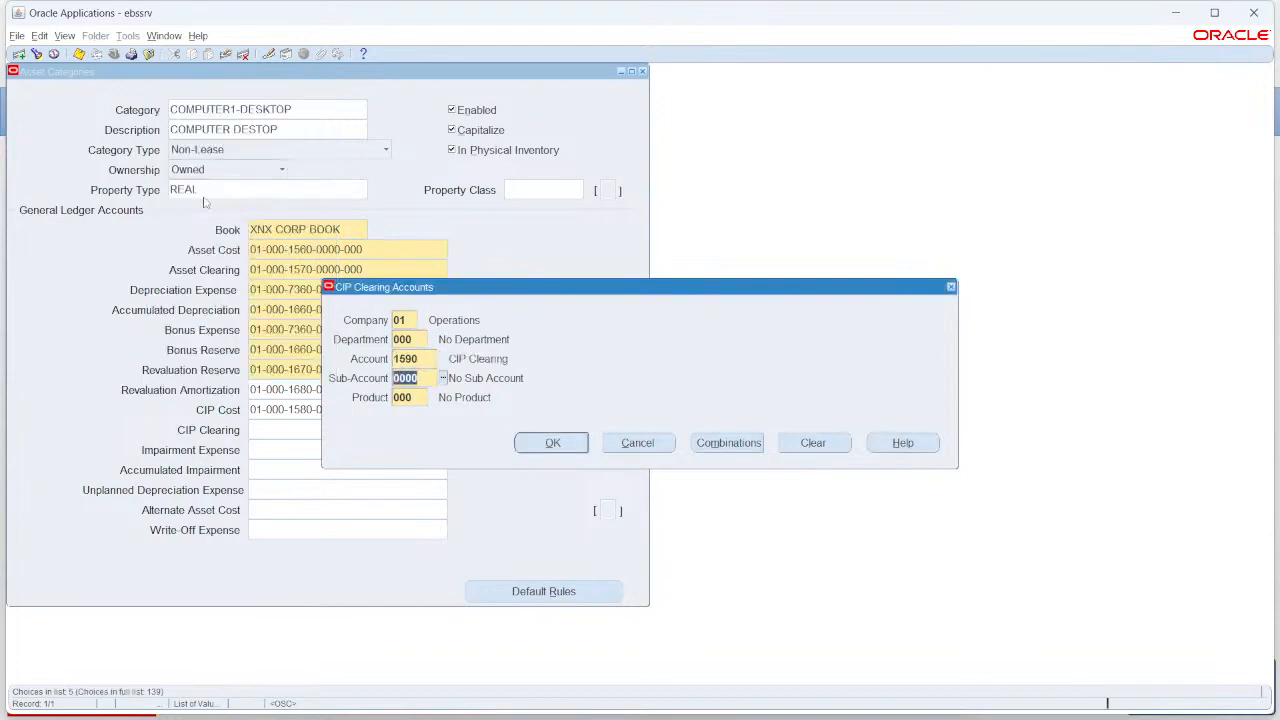
click(558, 444)
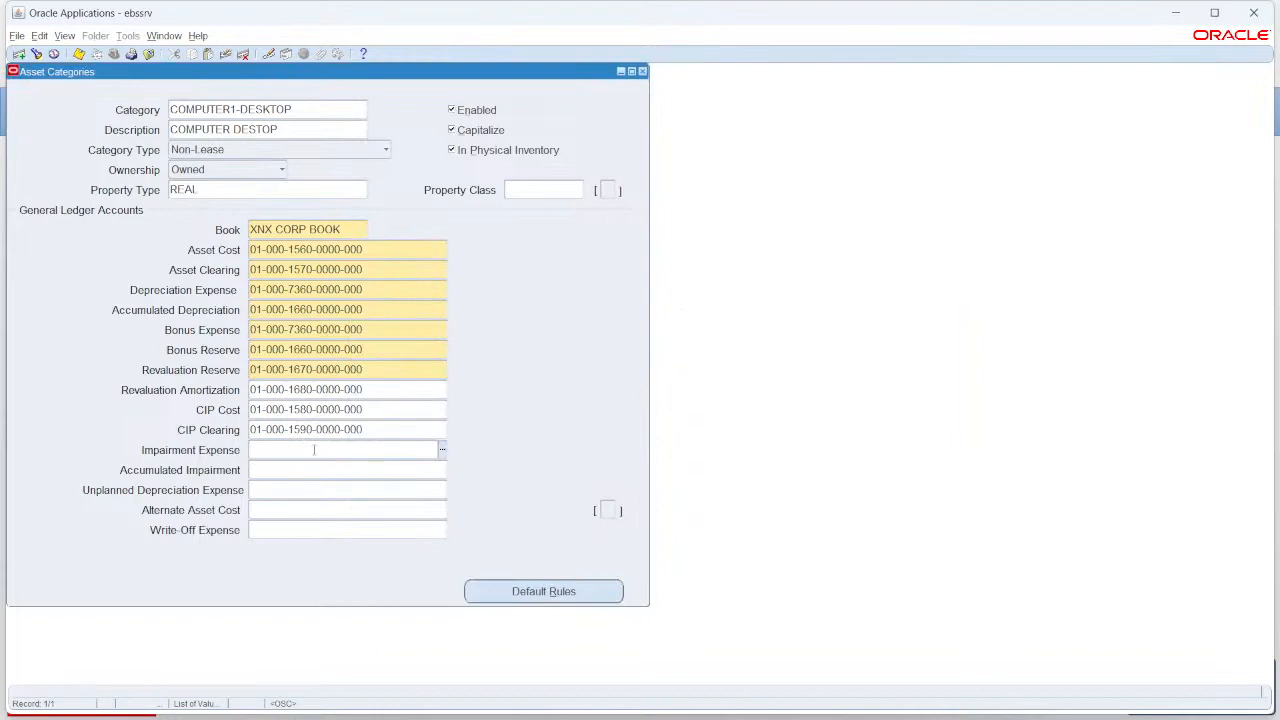
For the Impairment Expense account, set department 000 and search the account values with %IMPAIR
click(441, 451)
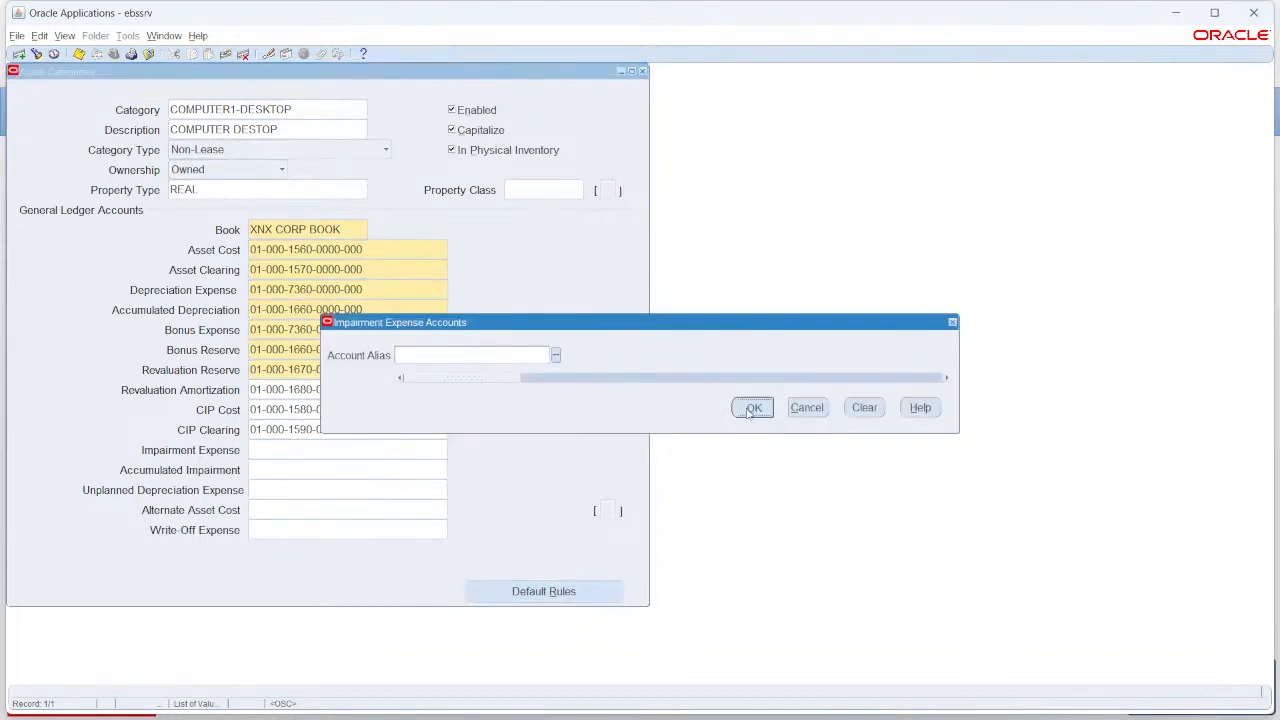
click(752, 408)
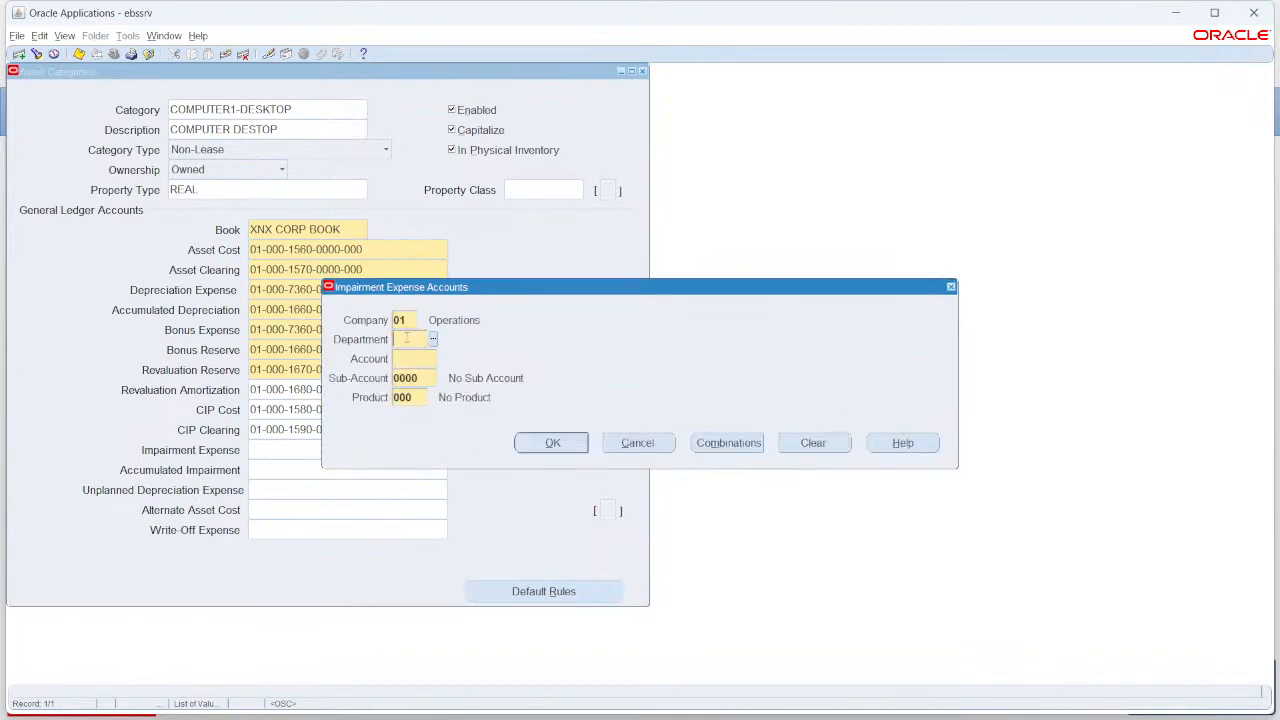
text(000)
key(Tab)
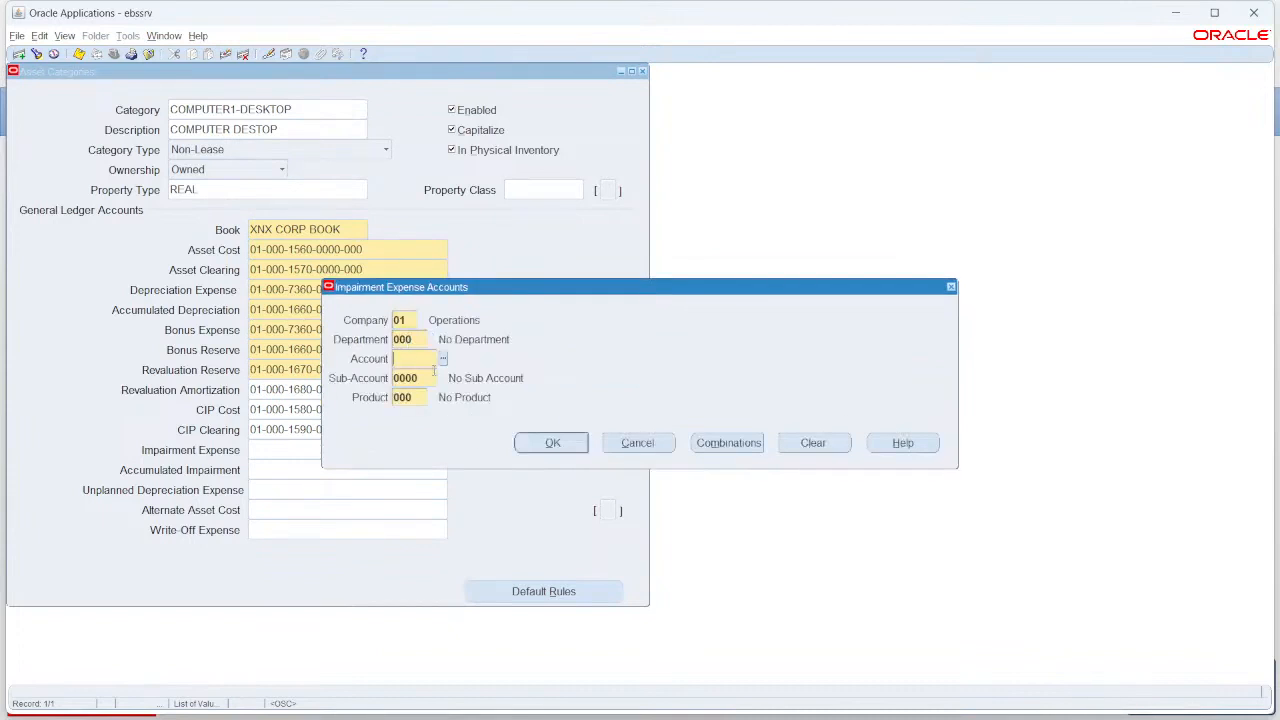
click(443, 358)
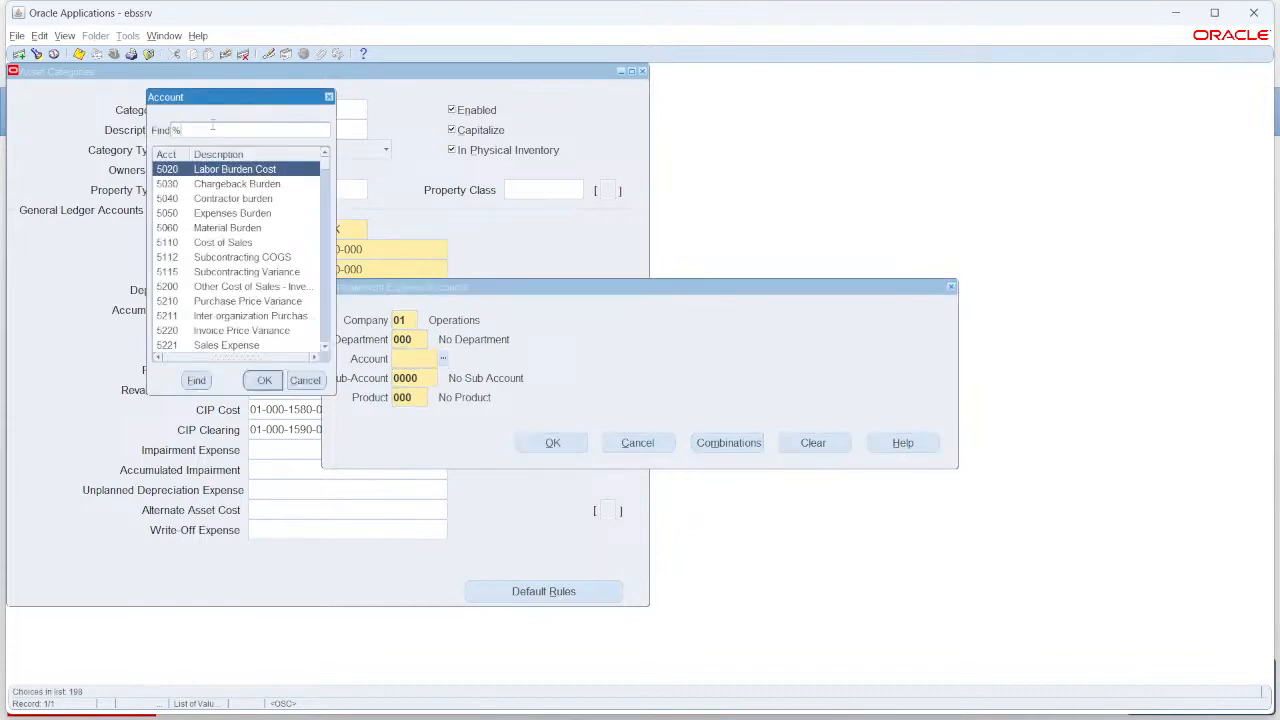
text(IMPAIR)
key(Return)
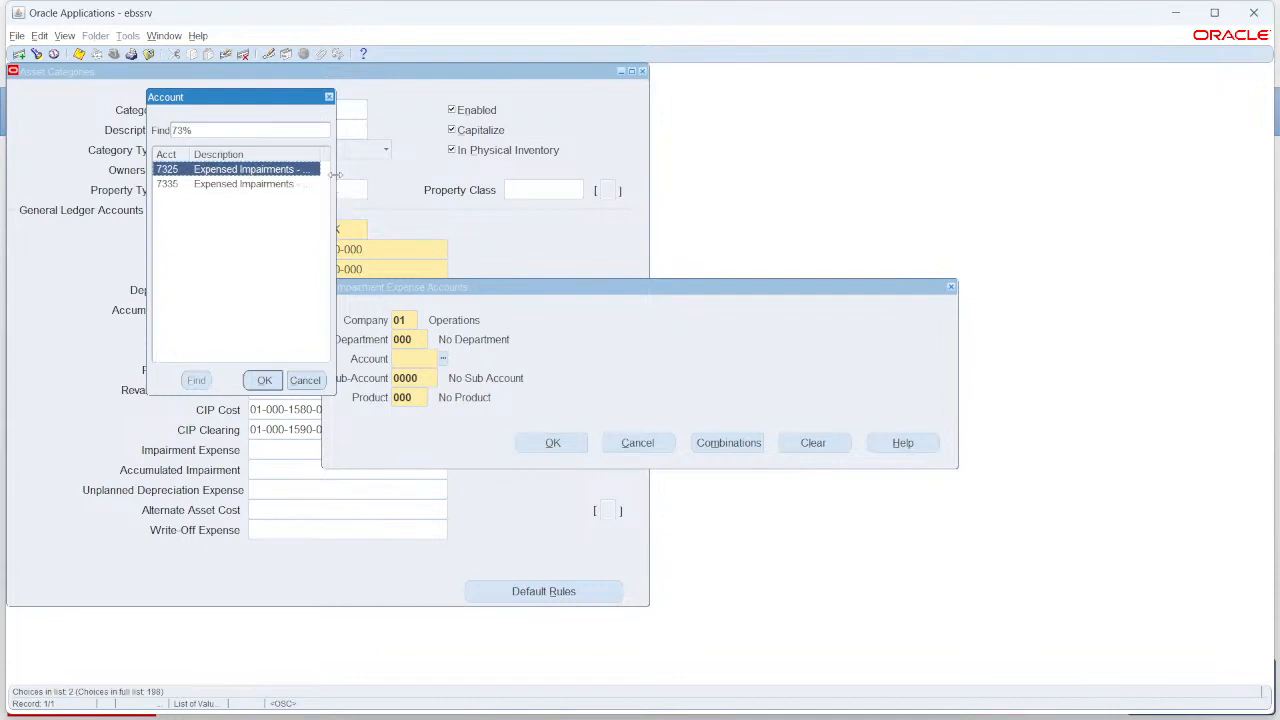
Widen the account list and choose 7335 Expensed Impairments - Machinery & Equipment for Impairment Expense, keeping the other default segments
drag(334, 161, 506, 163)
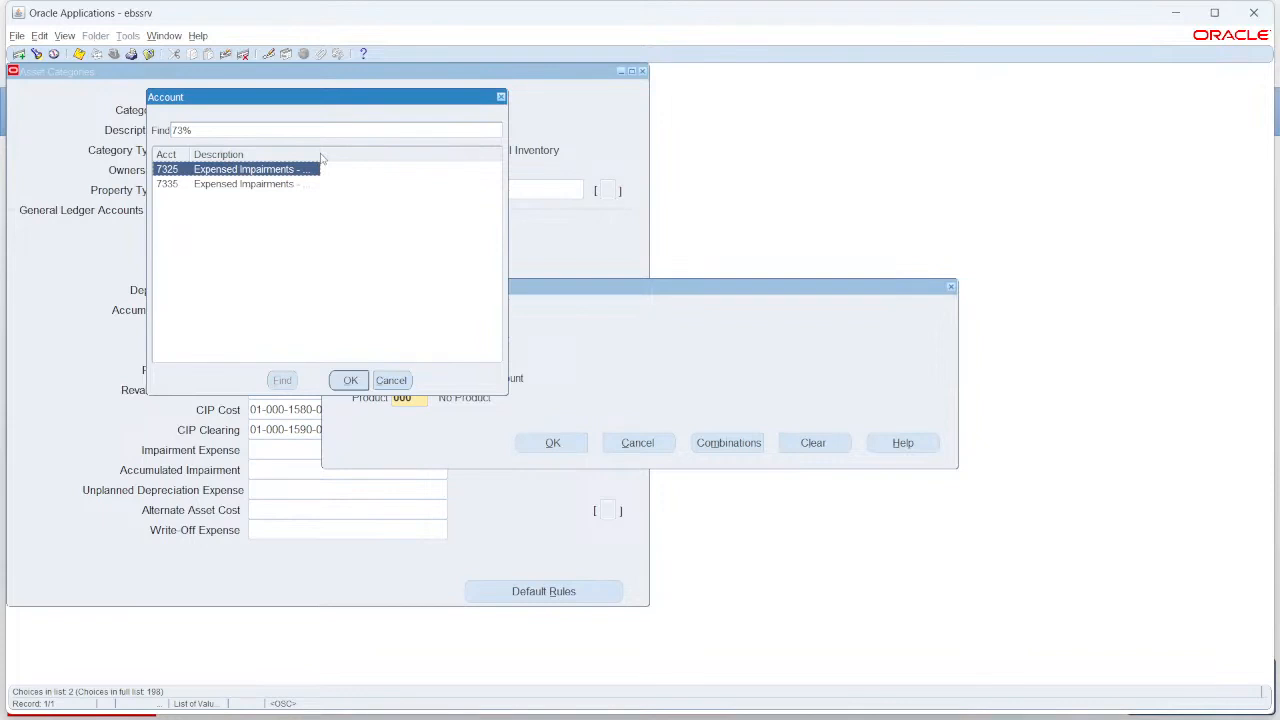
click(275, 184)
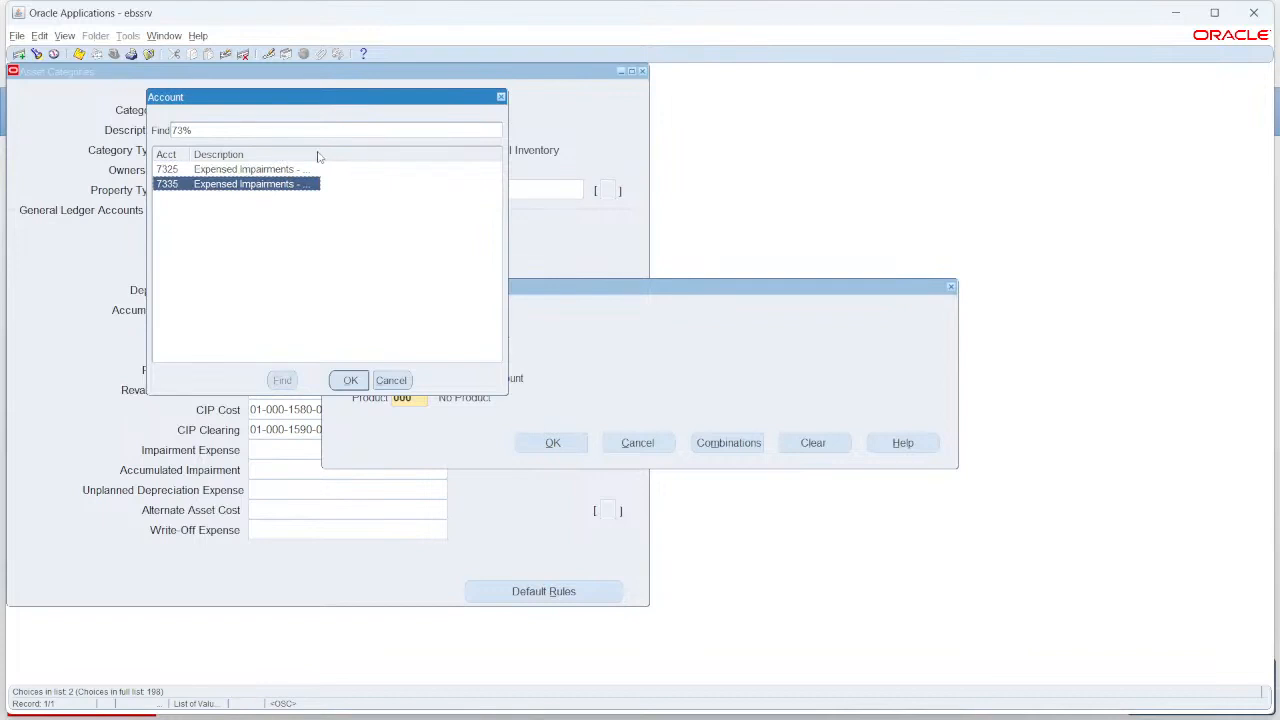
double_click(284, 182)
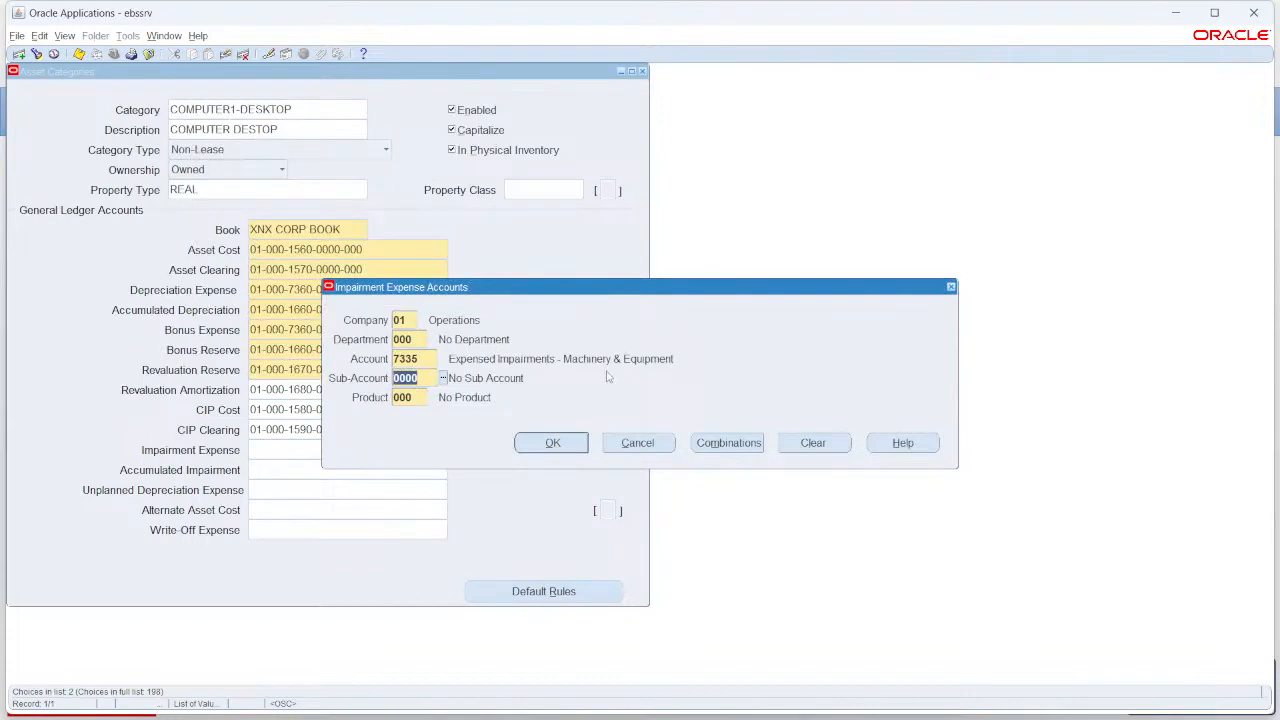
click(571, 451)
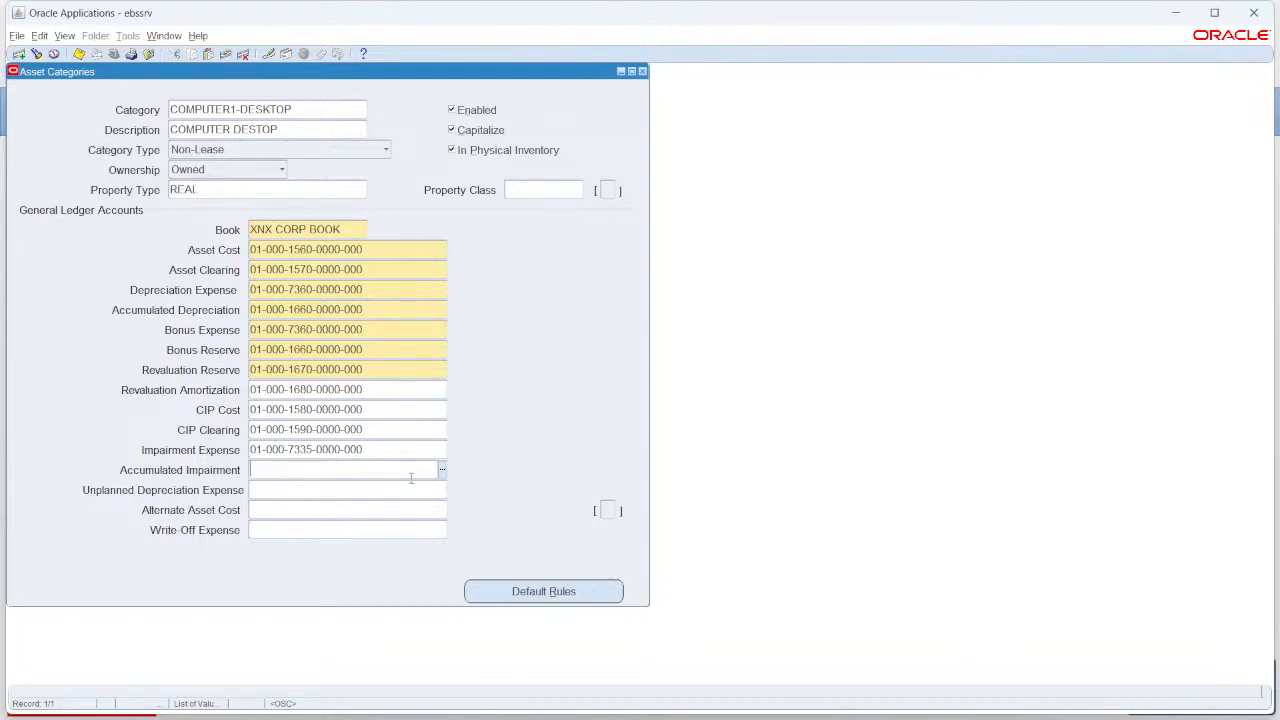
For the Accumulated Impairment account, set department 000 and search the account values with %ACC%IMP
click(442, 470)
click(754, 407)
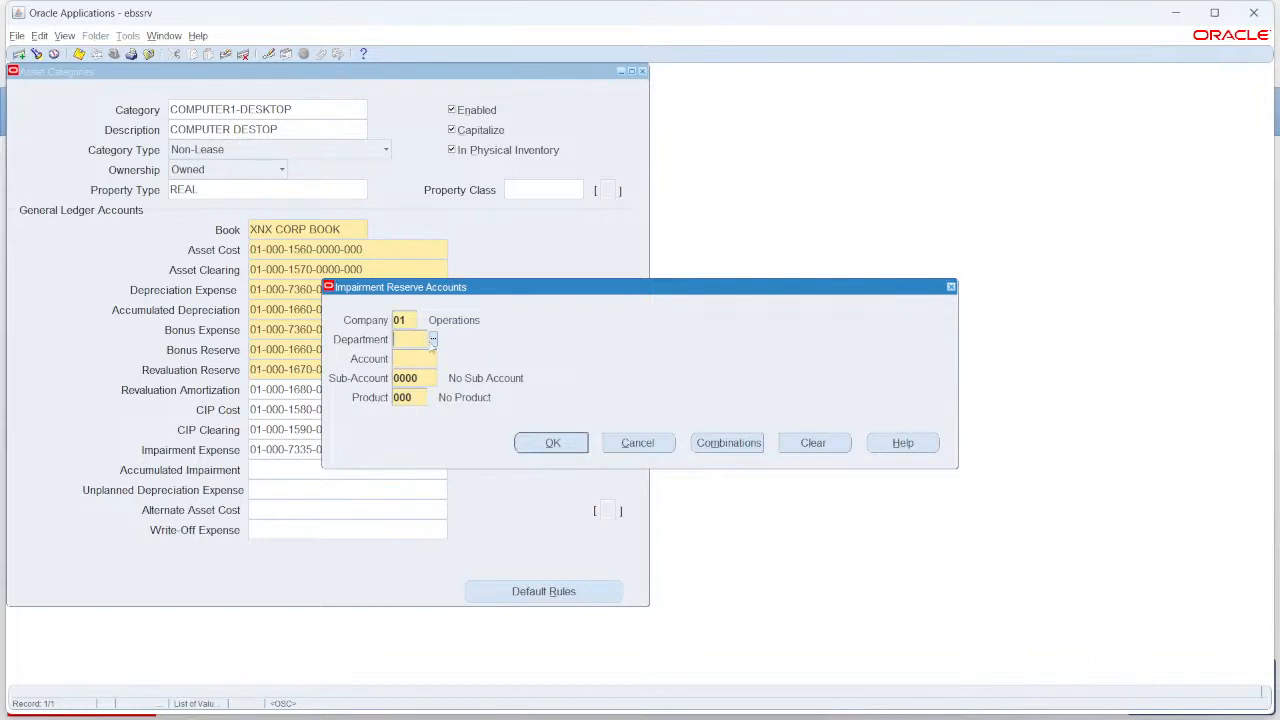
text(000)
key(Tab)
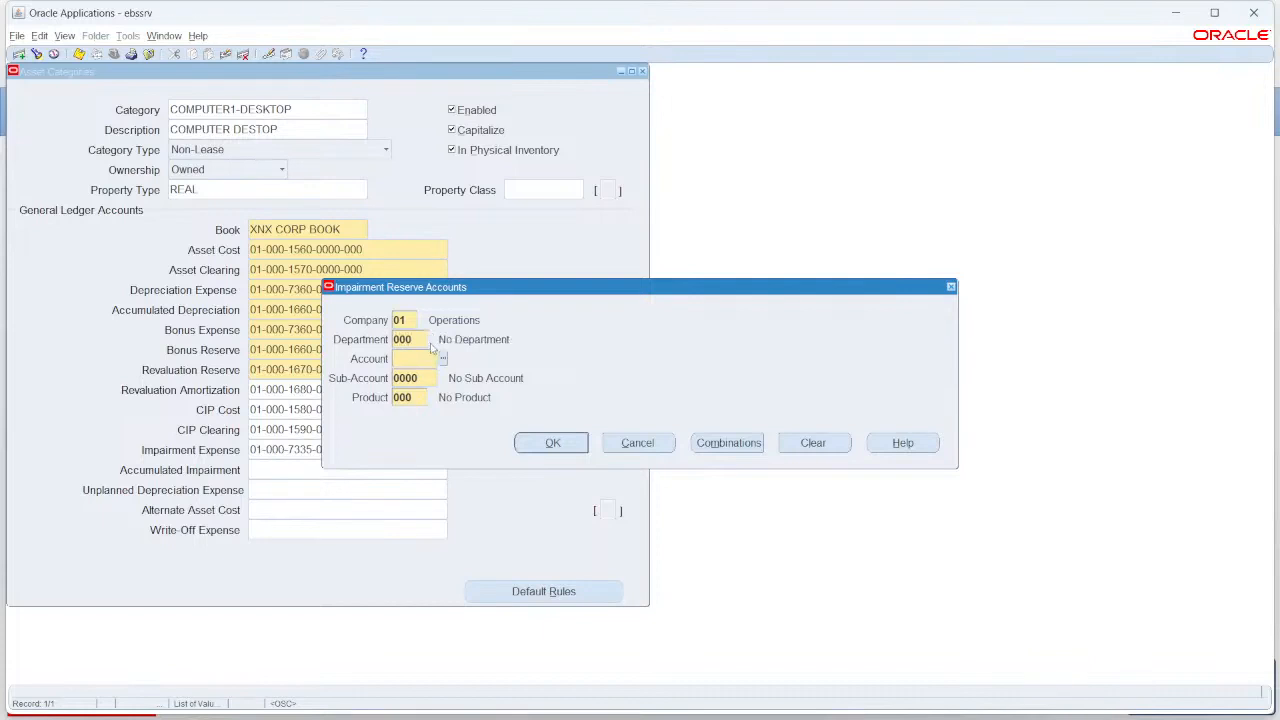
click(443, 356)
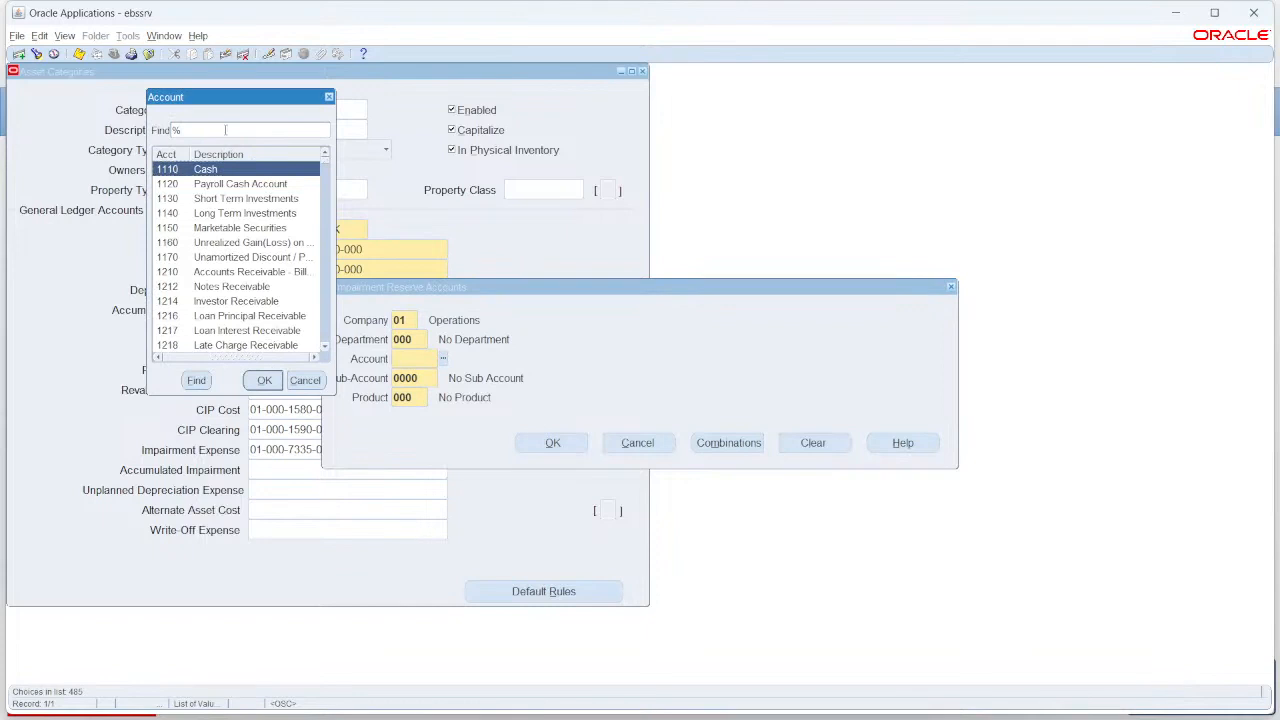
text(ACC)
text(%IMP)
key(Return)
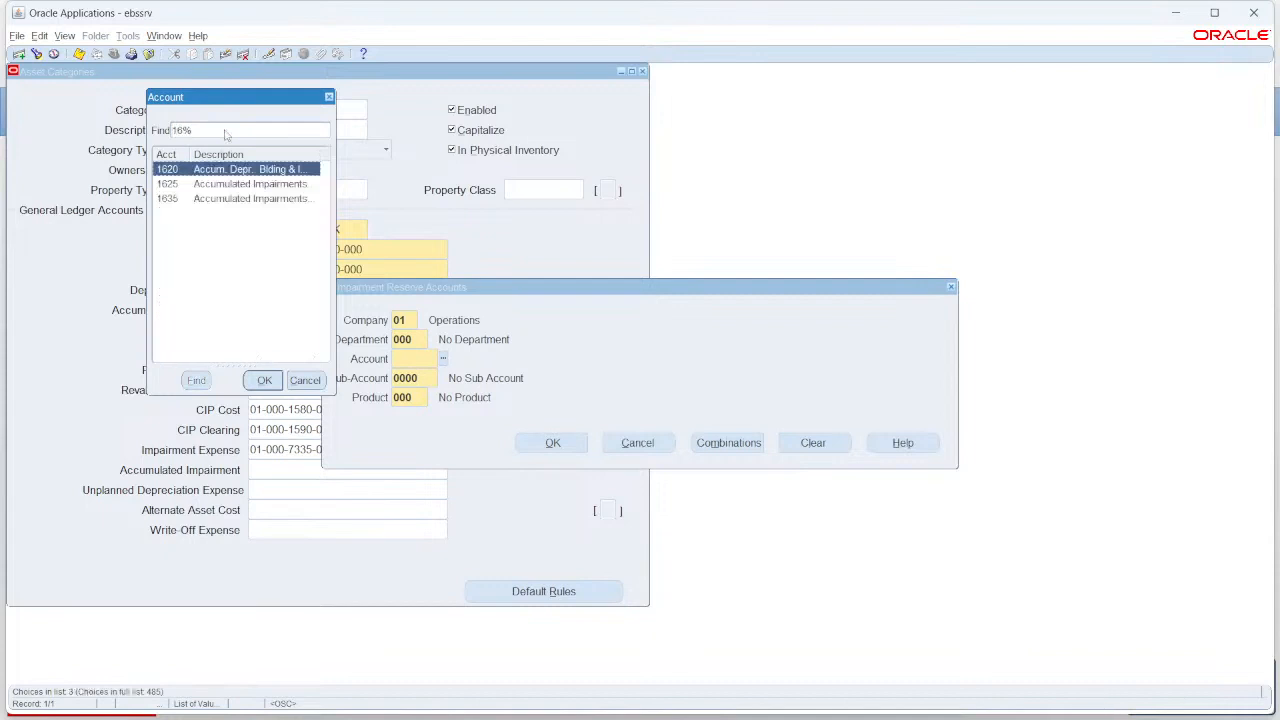
Choose 1635 Accumulated Impairments - Machinery & Equipment for Accumulated Impairment, keeping the other default segments
click(271, 199)
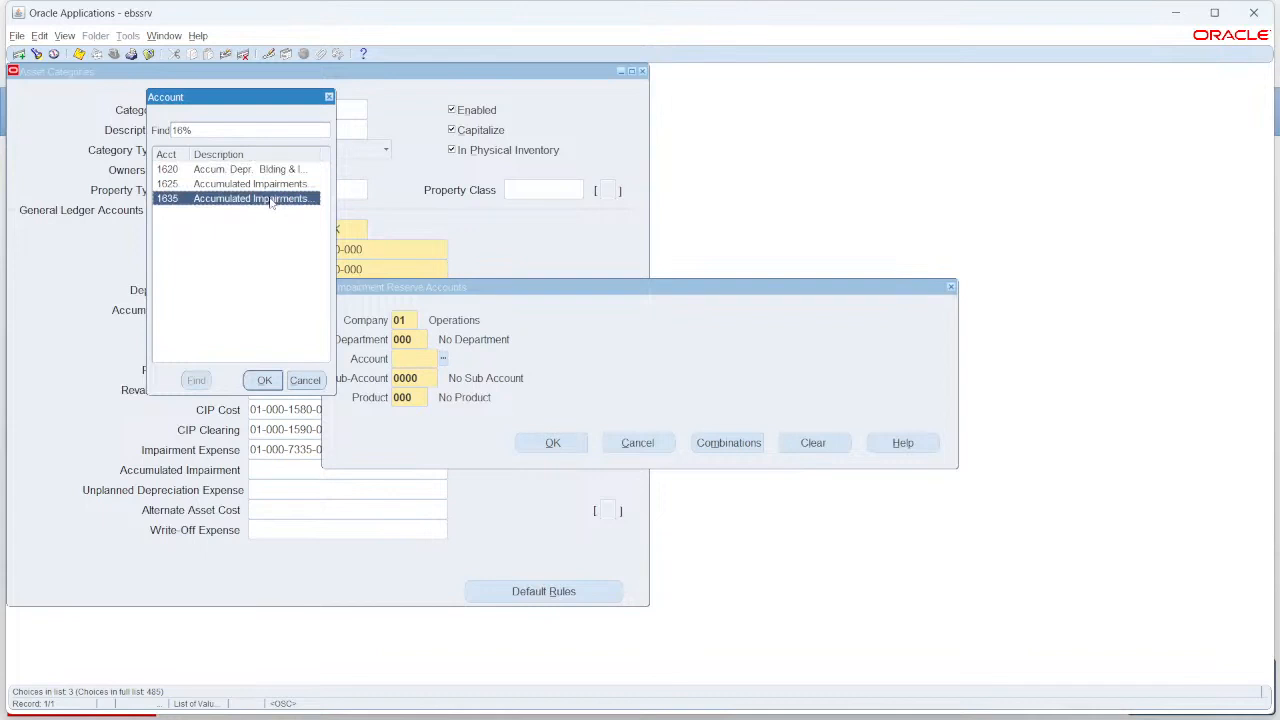
double_click(271, 199)
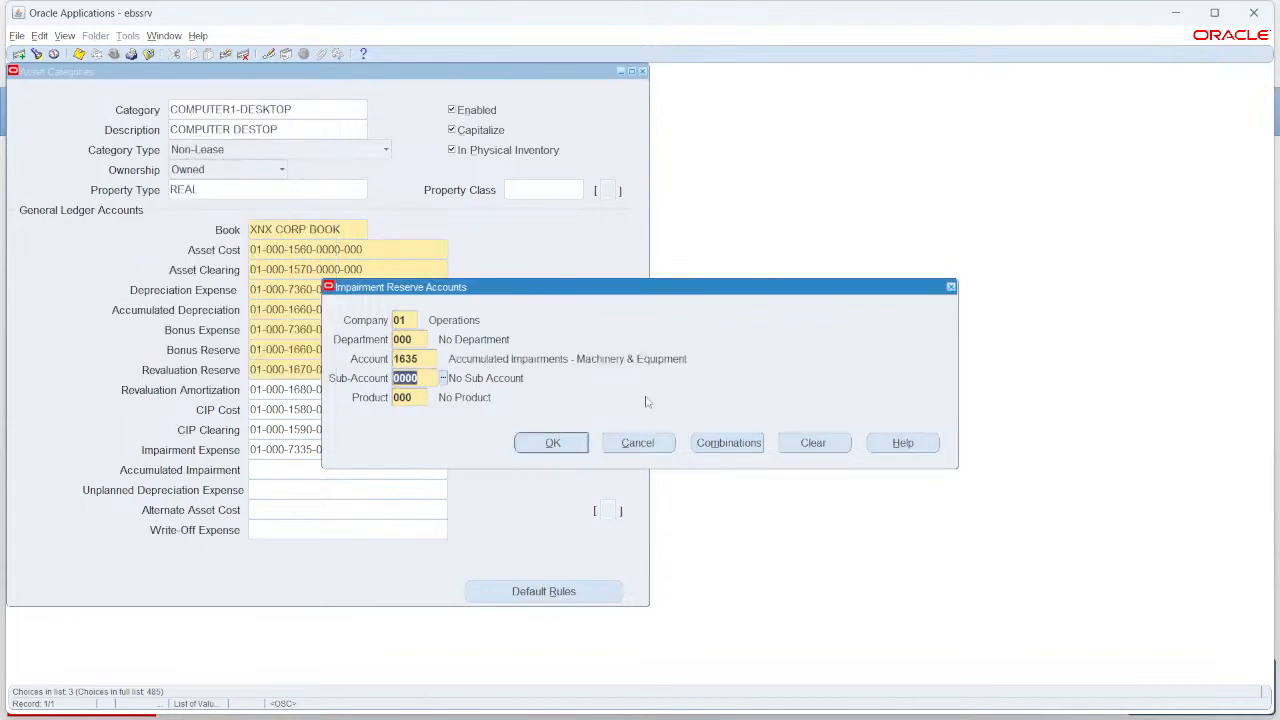
click(559, 450)
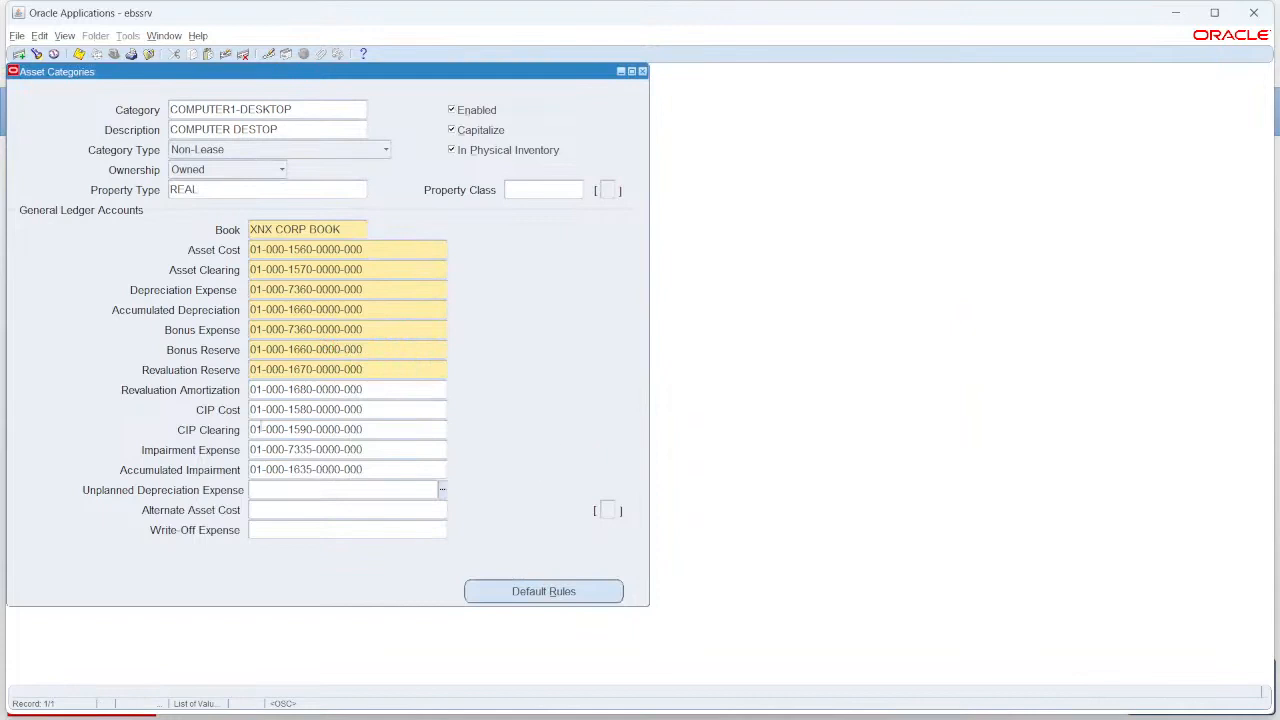
Open the category's default depreciation rules, search the depreciation methods with %XNX% and choose XNX_STL as the method
click(543, 591)
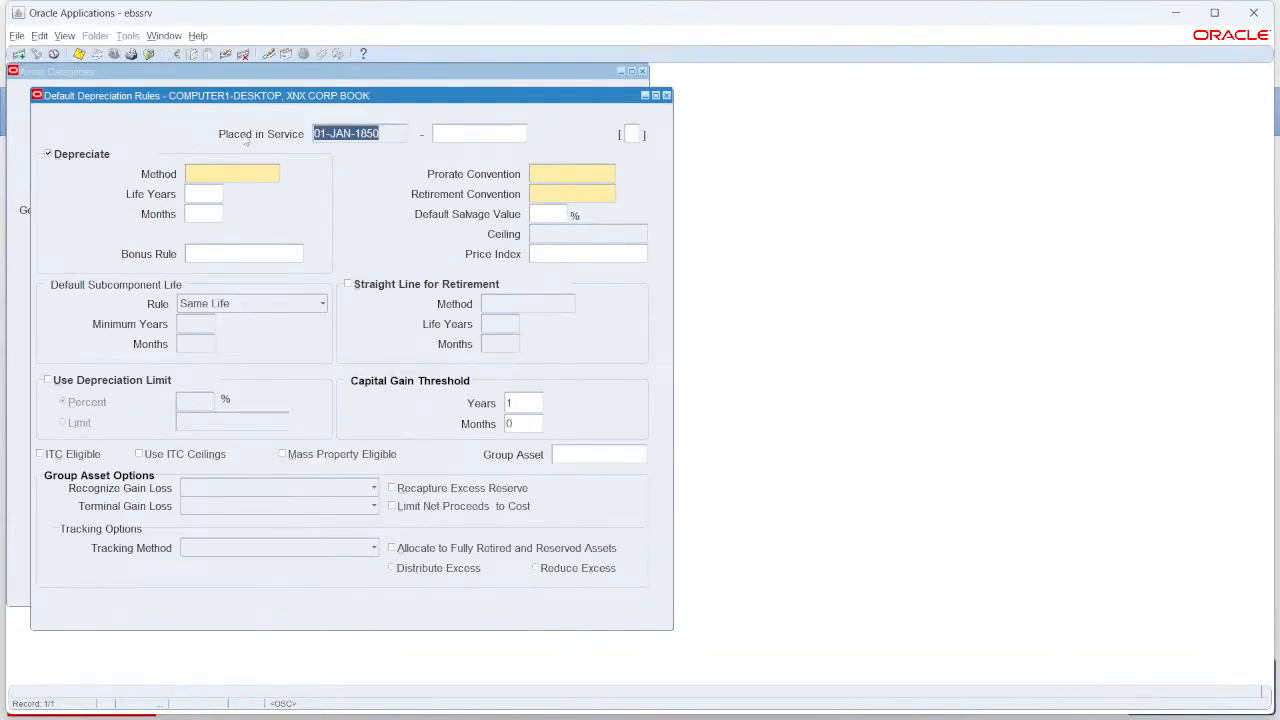
click(388, 131)
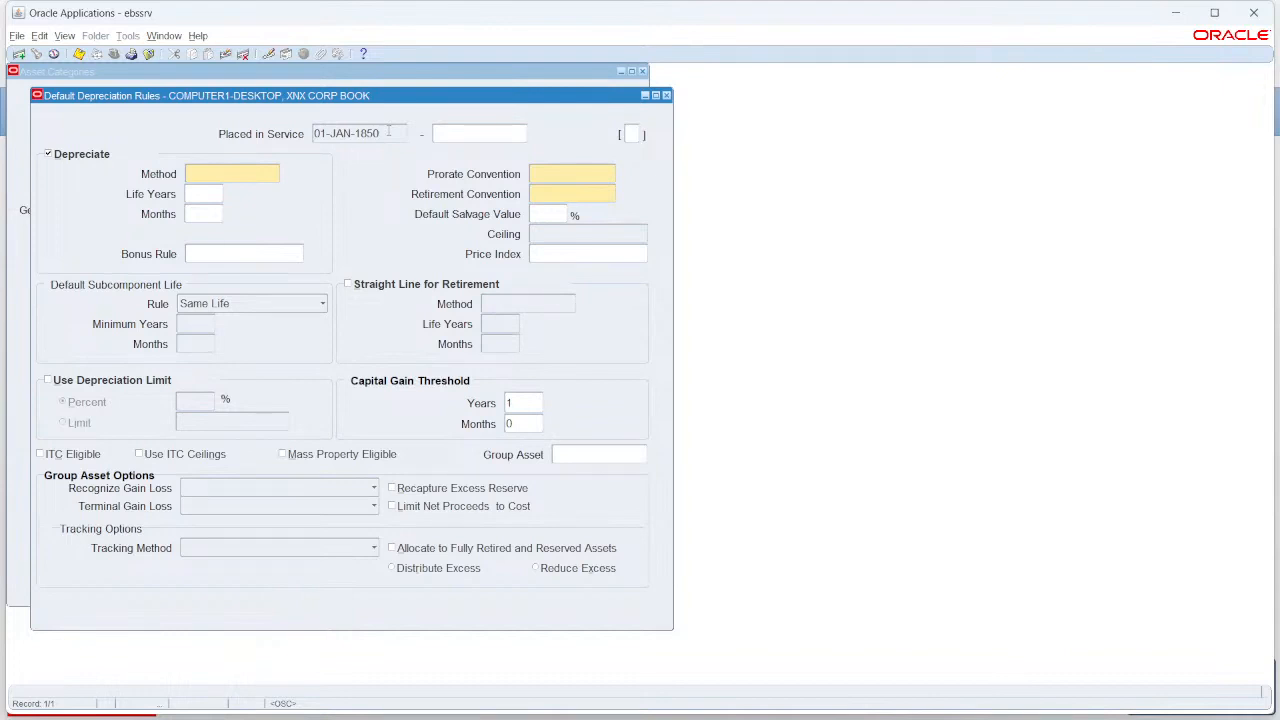
key(alt+Tab)
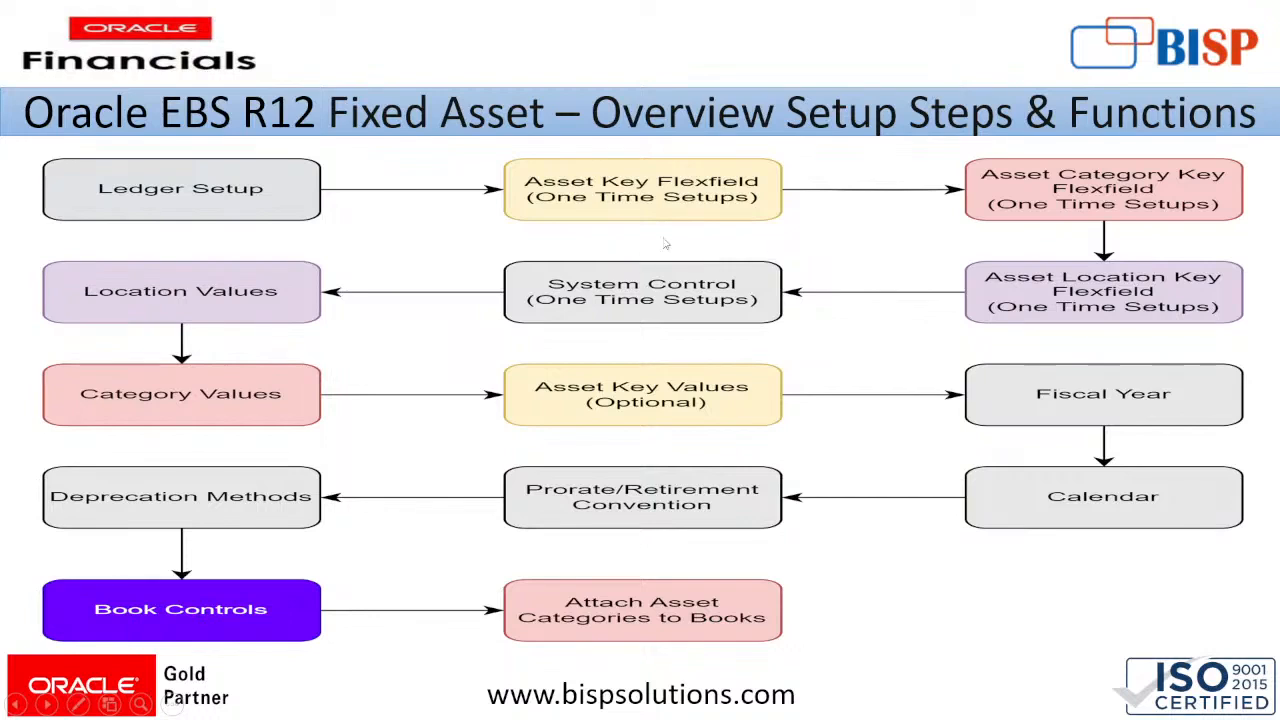
key(alt+Tab)
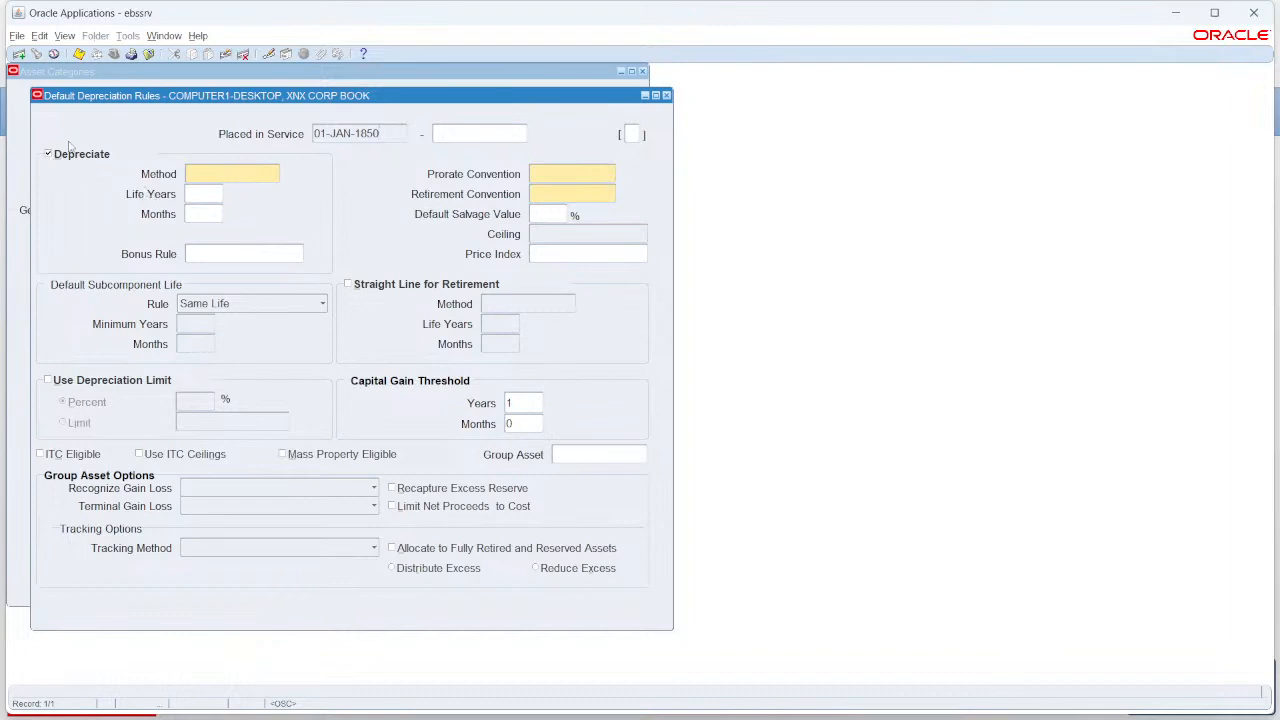
click(229, 174)
click(274, 174)
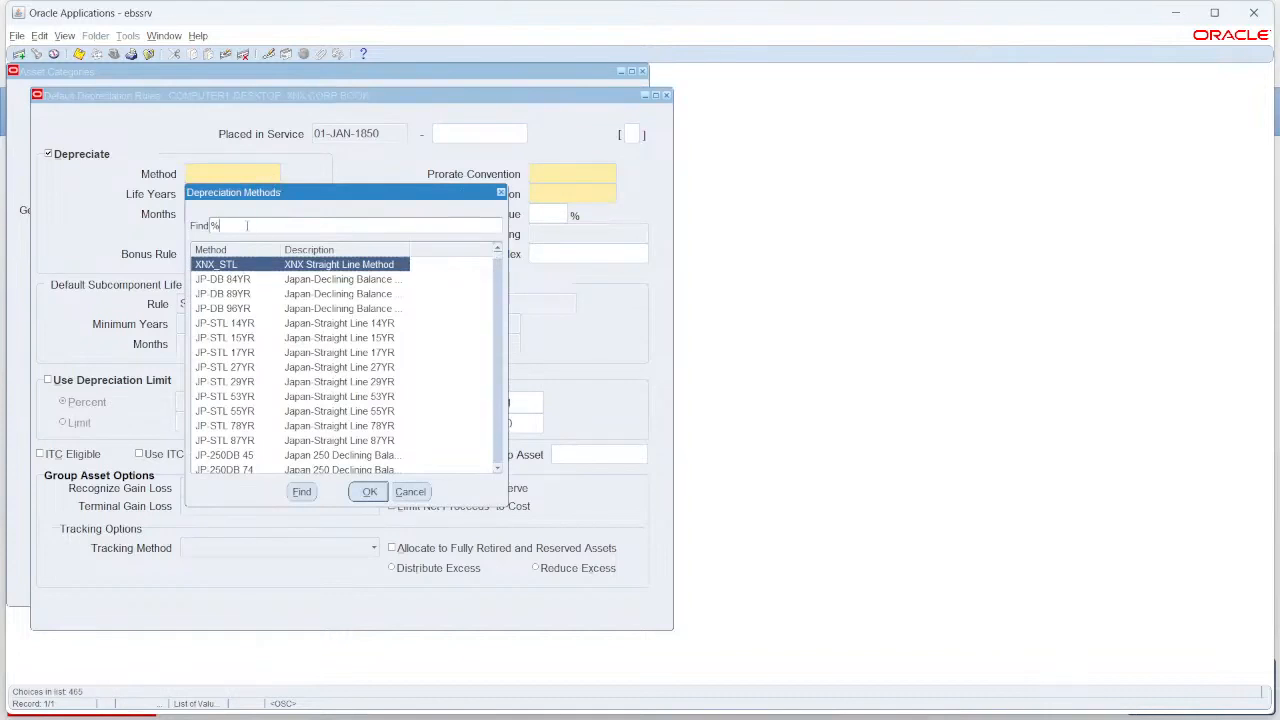
text(XNX%)
click(300, 491)
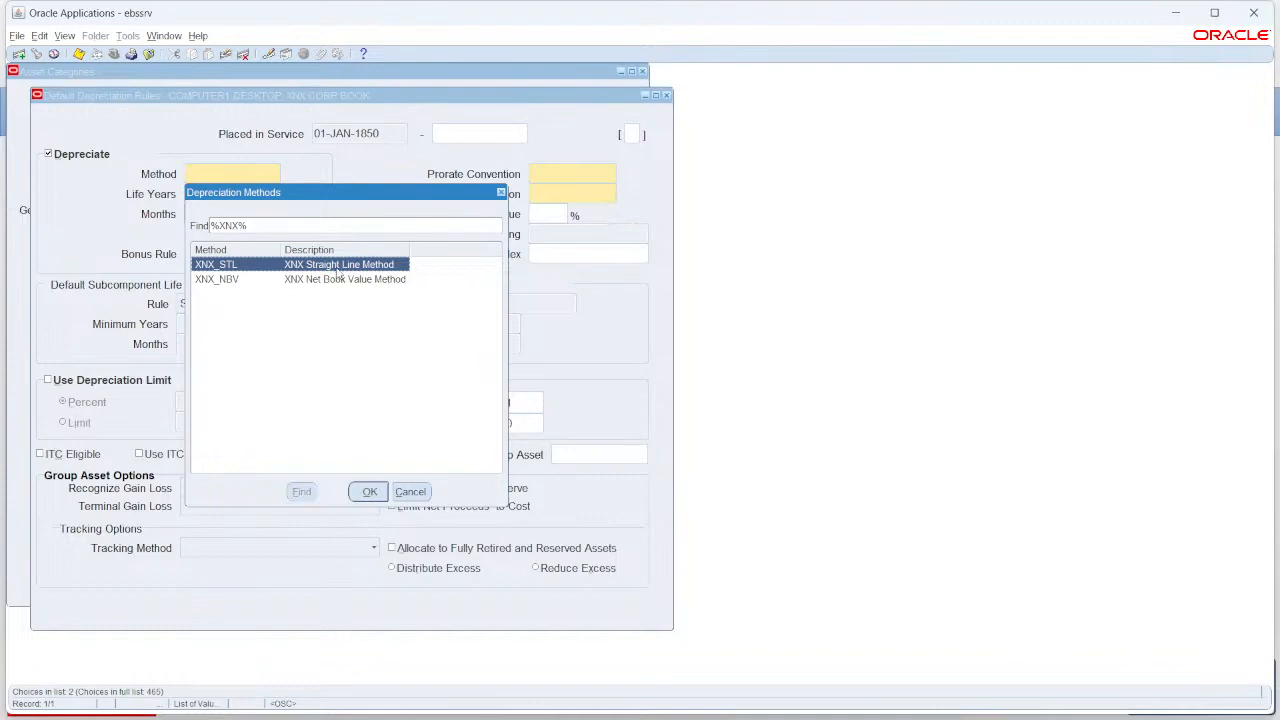
click(369, 491)
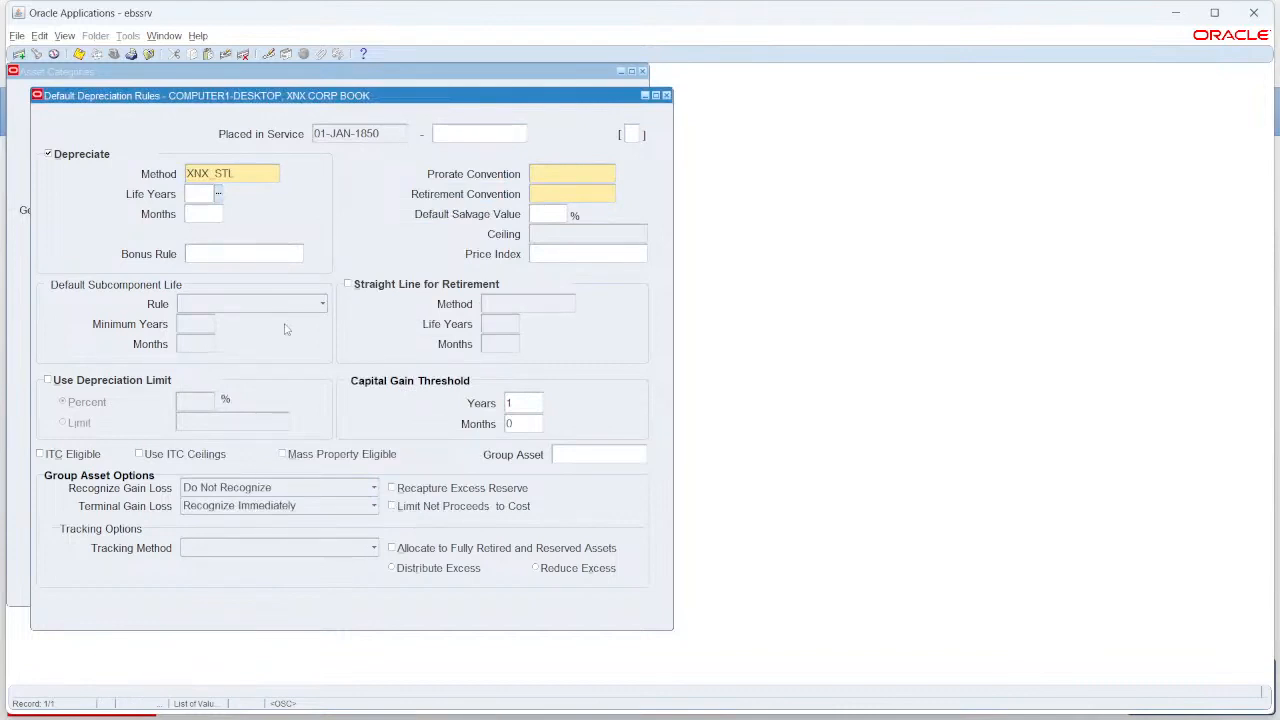
Set the default depreciation life to 5 years and 0 months
text(5)
key(BackSpace)
text(3)
key(Tab)
click(200, 196)
key(Tab)
key(Tab)
Choose XX_MID_MTH as the prorate convention and accept the same convention for retirement
click(560, 175)
click(610, 175)
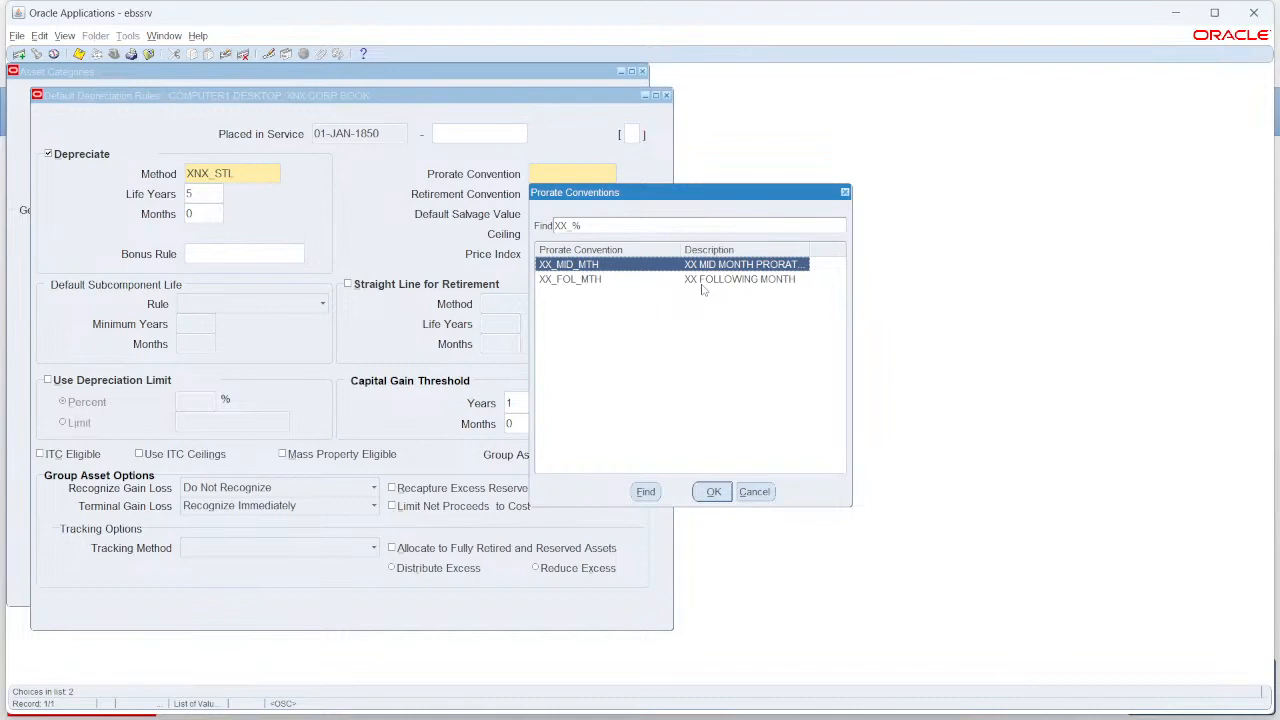
double_click(577, 265)
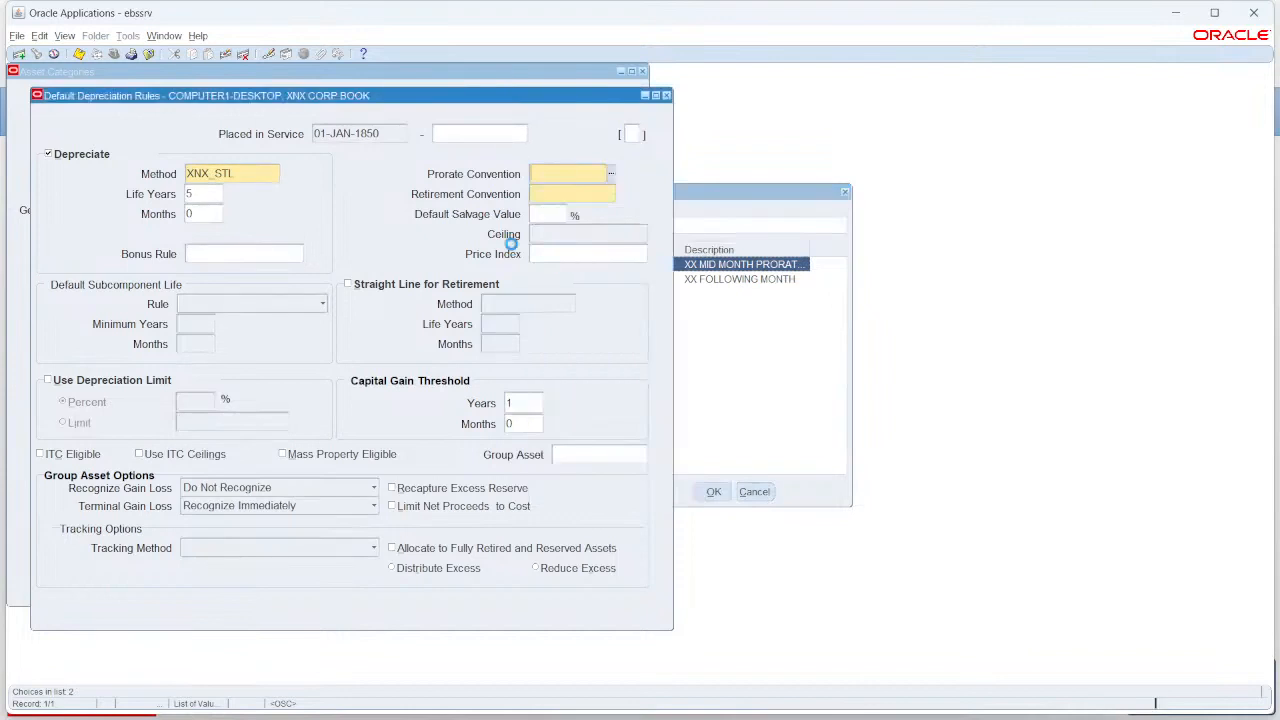
key(Tab)
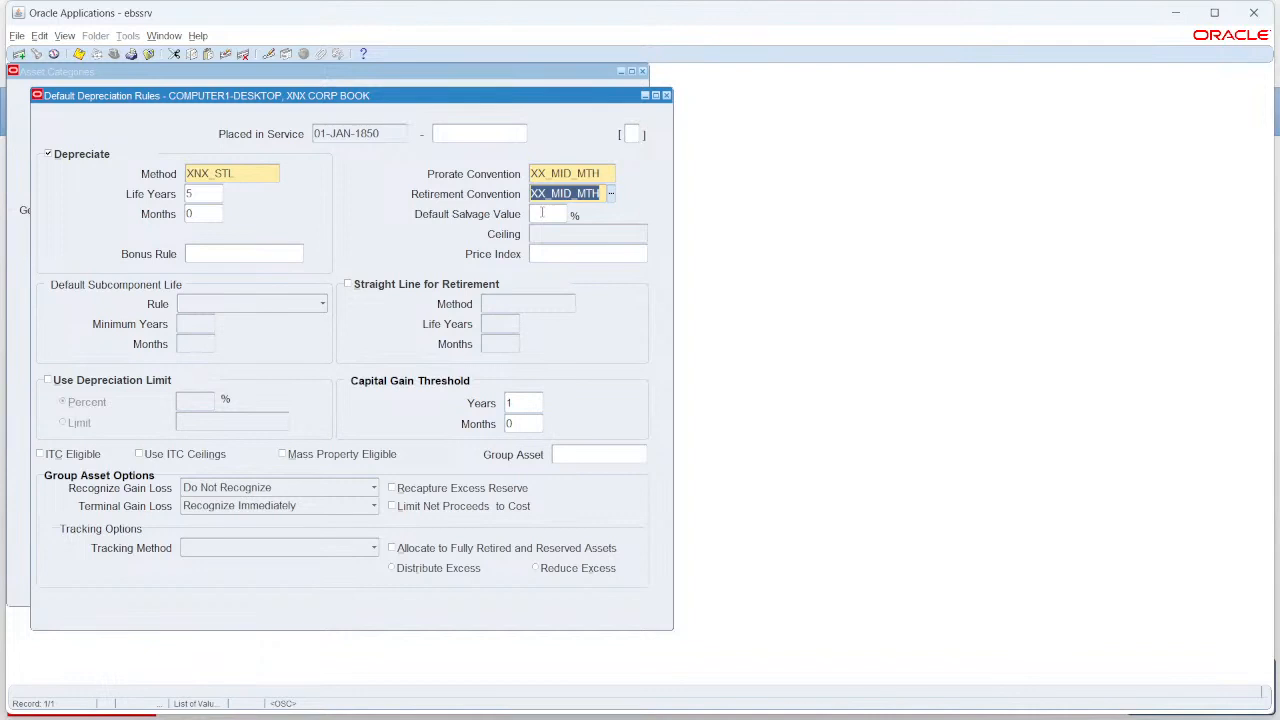
Set the default salvage value to 1%, save the default depreciation rules and close them
click(541, 212)
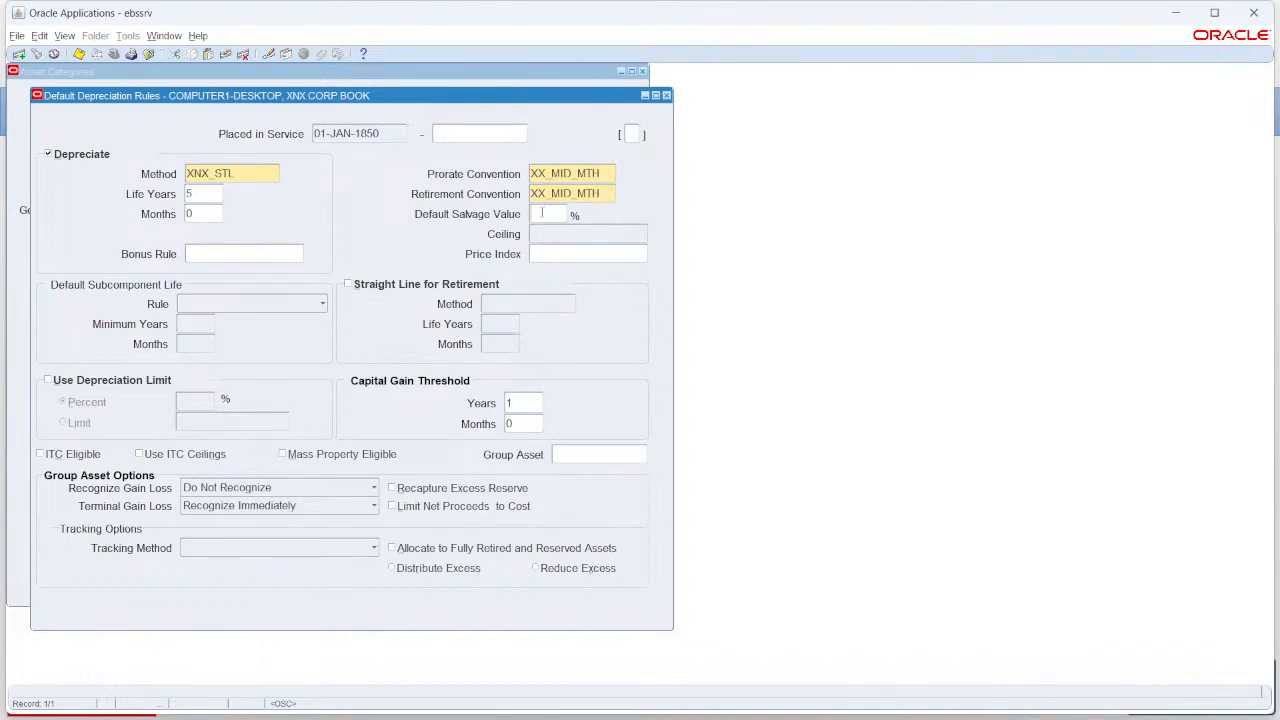
text(1)
click(542, 256)
key(ctrl+s)
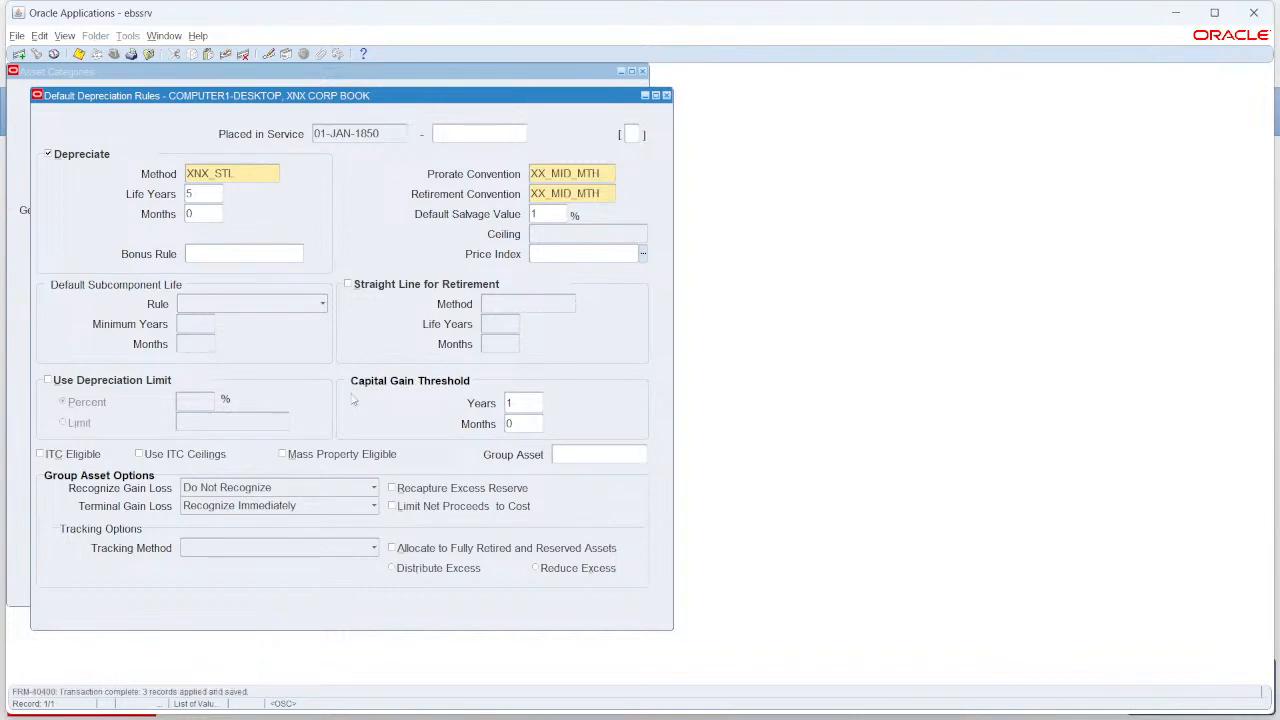
click(666, 95)
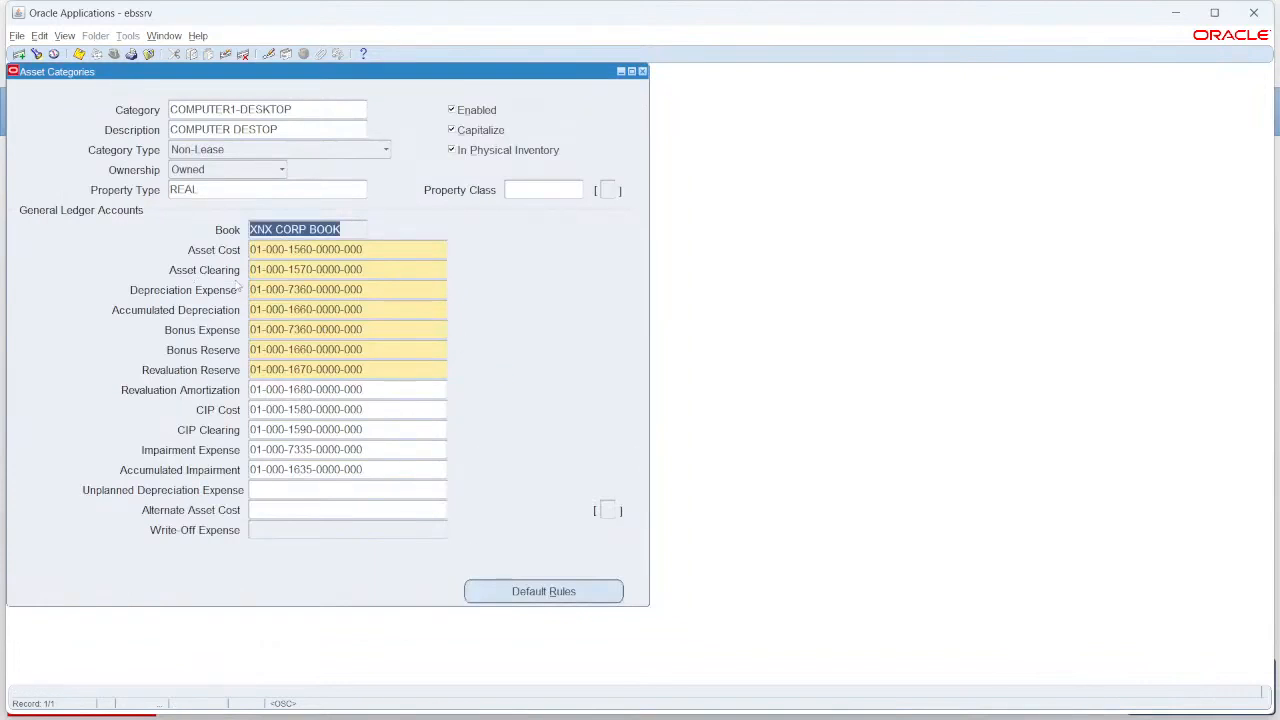
Reopen the default depreciation rules of COMPUTER1-DESKTOP to check them, return to the category and save again
click(500, 587)
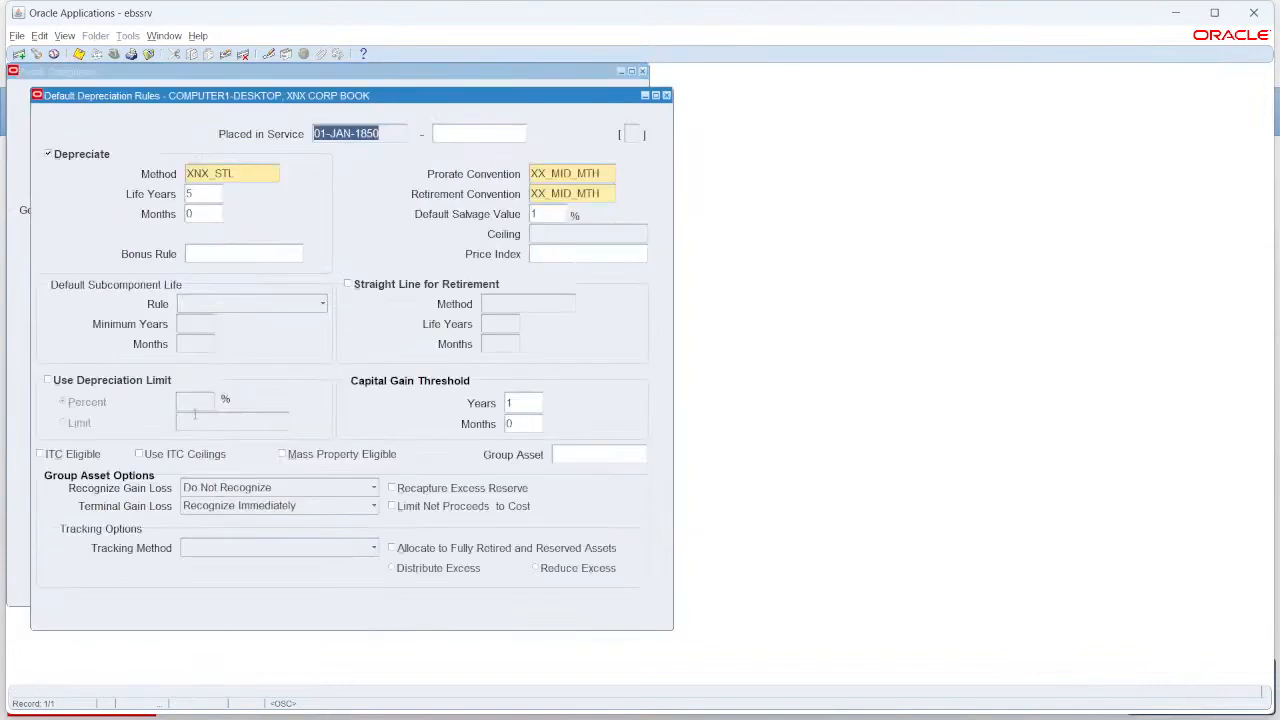
click(666, 95)
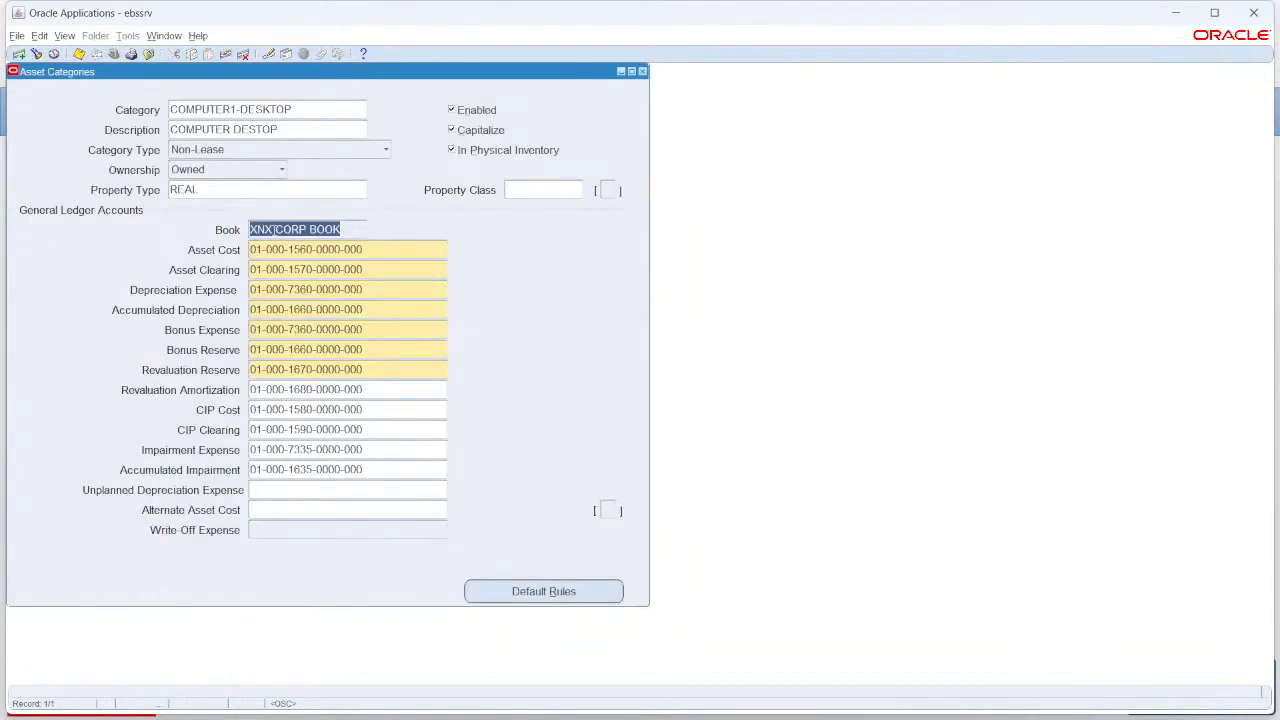
key(ctrl+s)
click(306, 109)
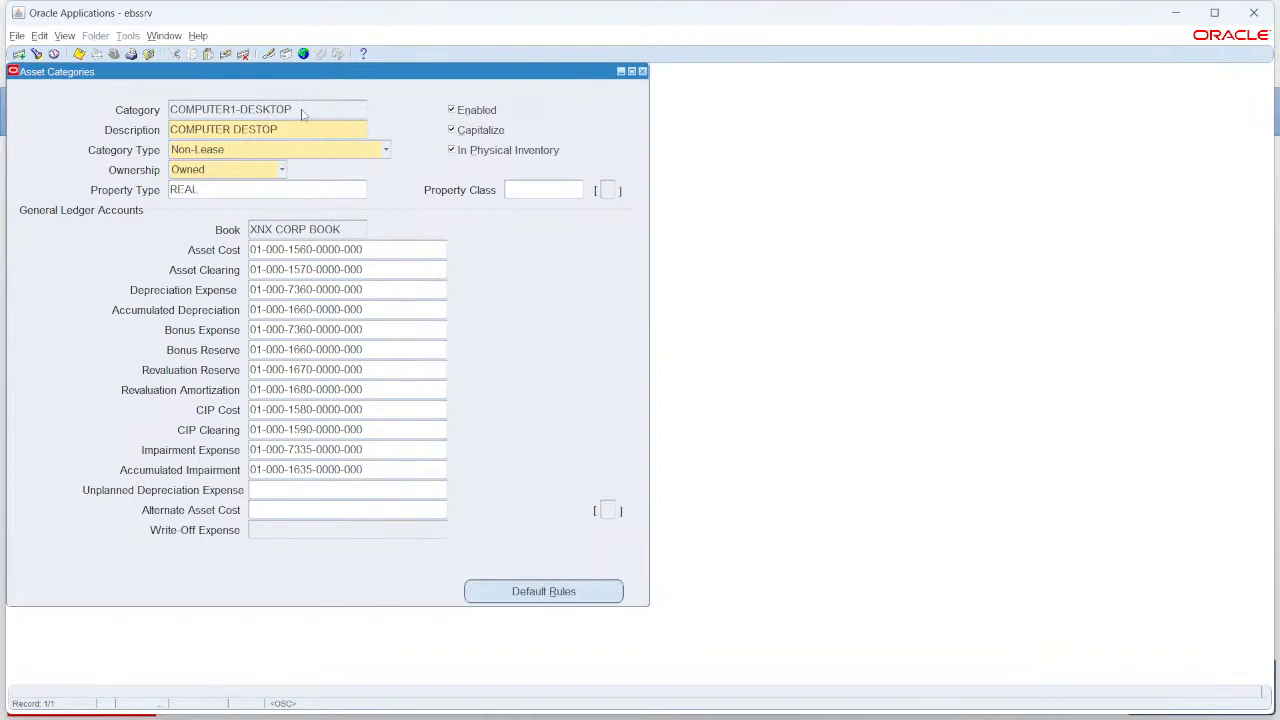
Close the COMPUTER1-DESKTOP category, start a new asset category and set its major category to MACHINERY TOOLS
click(643, 72)
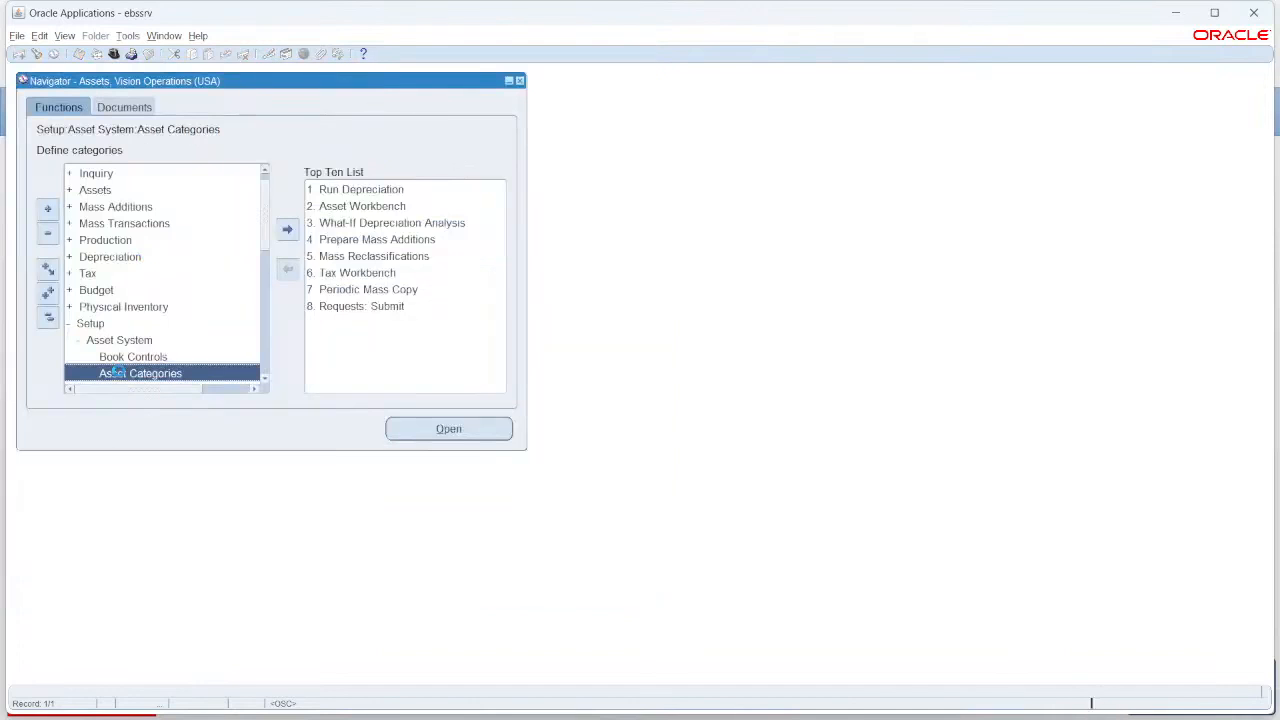
double_click(115, 372)
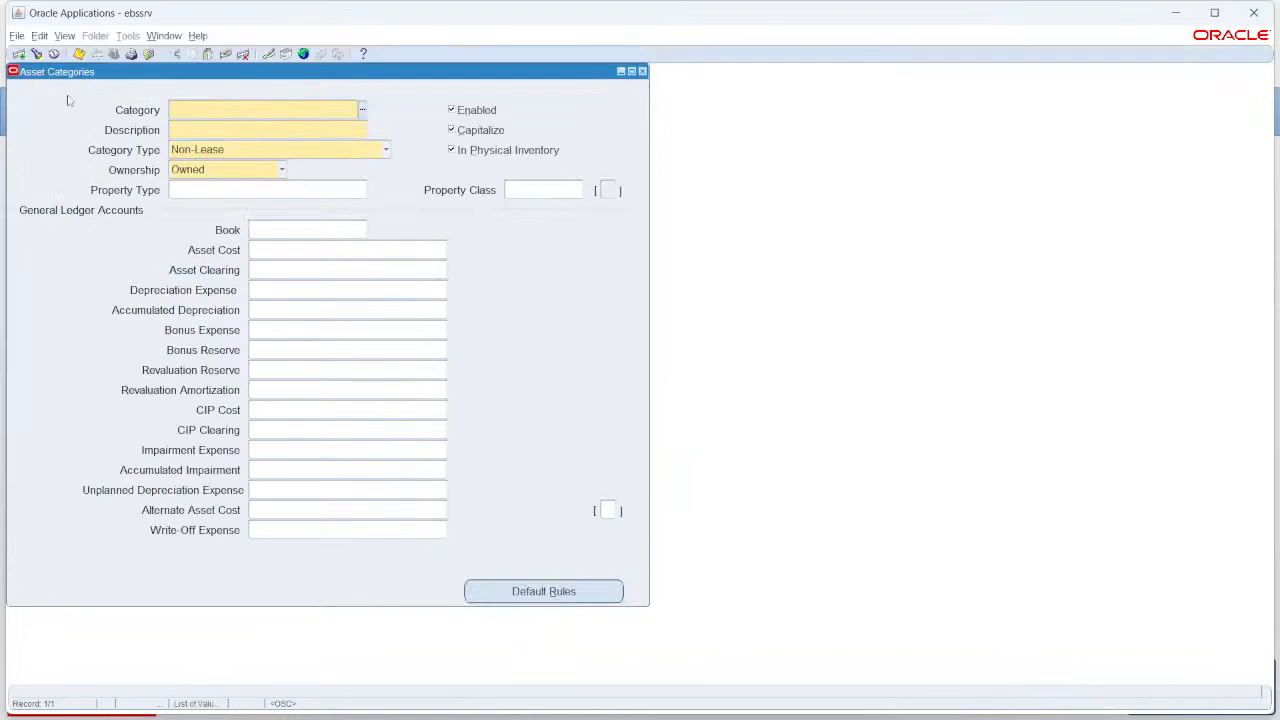
click(362, 110)
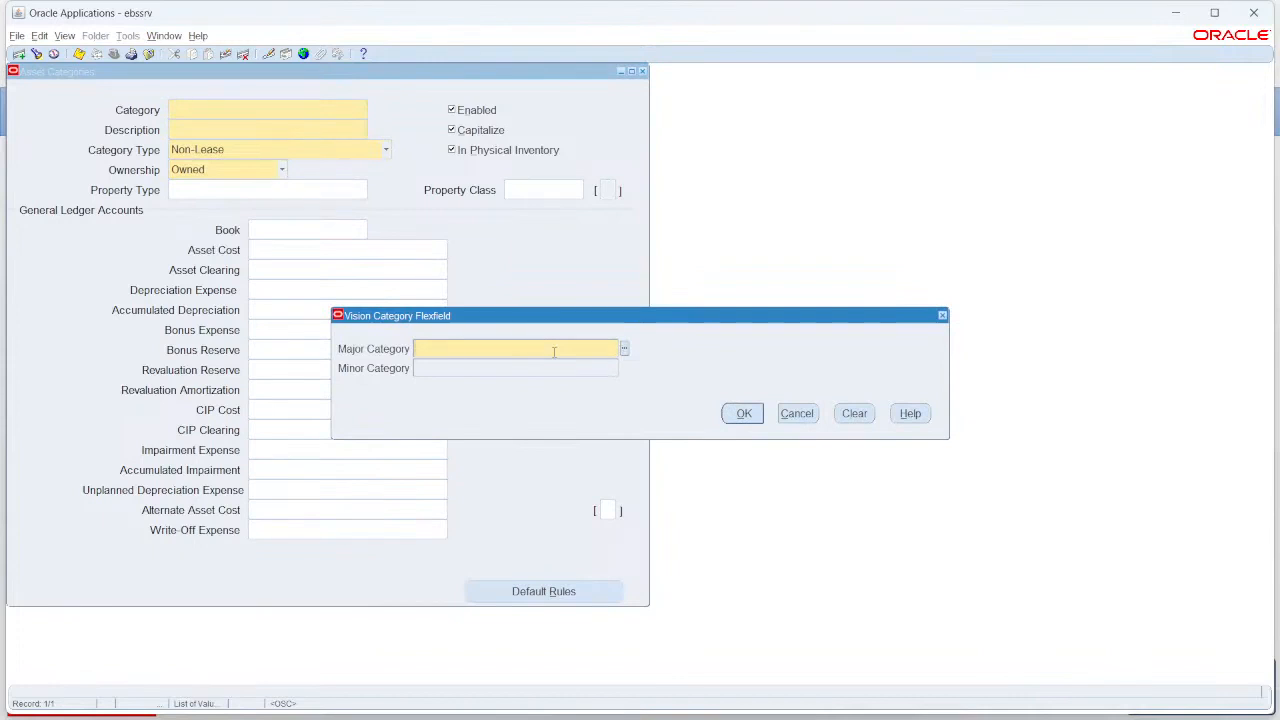
text(MACHINERY TOOLS)
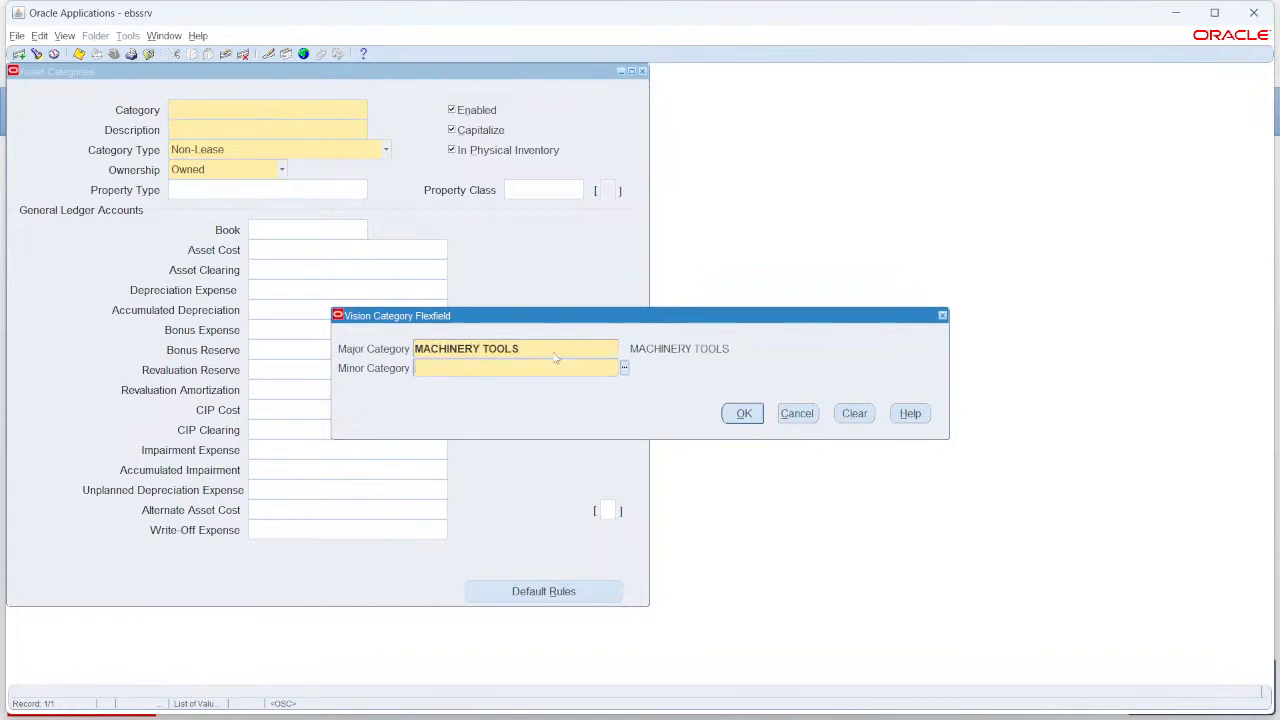
Try to use MC 21 TOOLS SET as the minor category and view the details of the resulting message
click(623, 368)
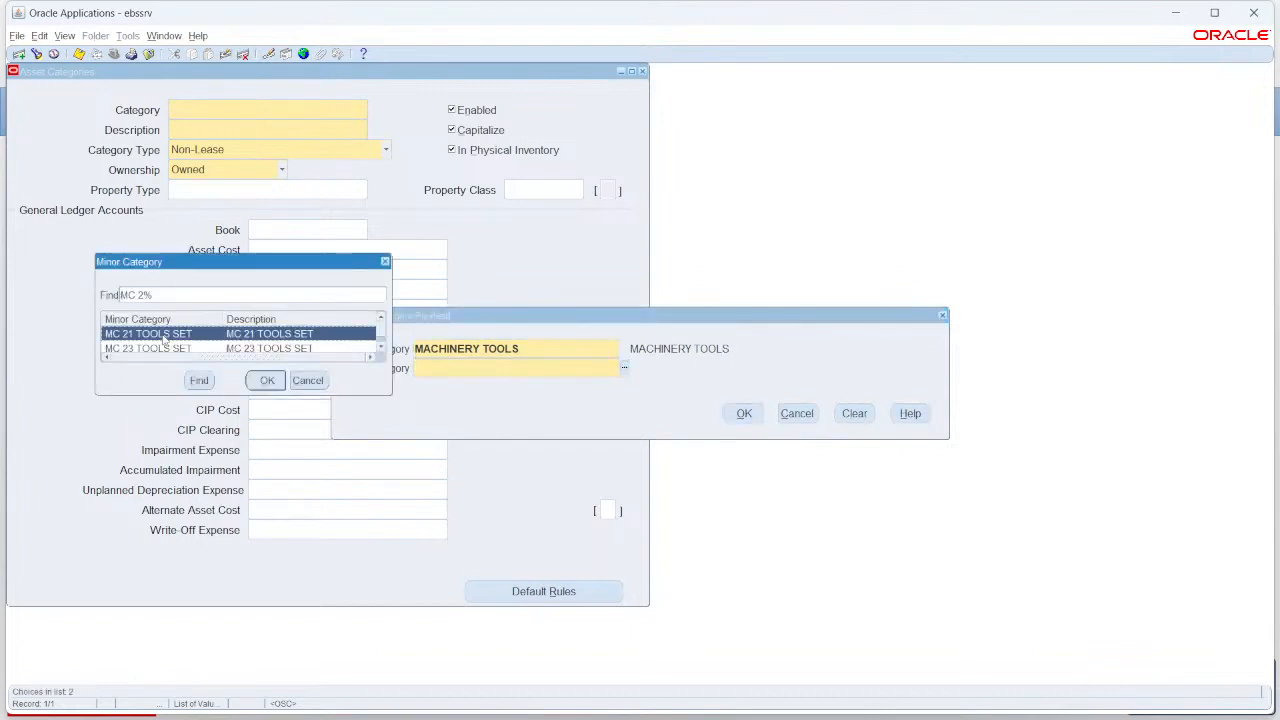
double_click(163, 337)
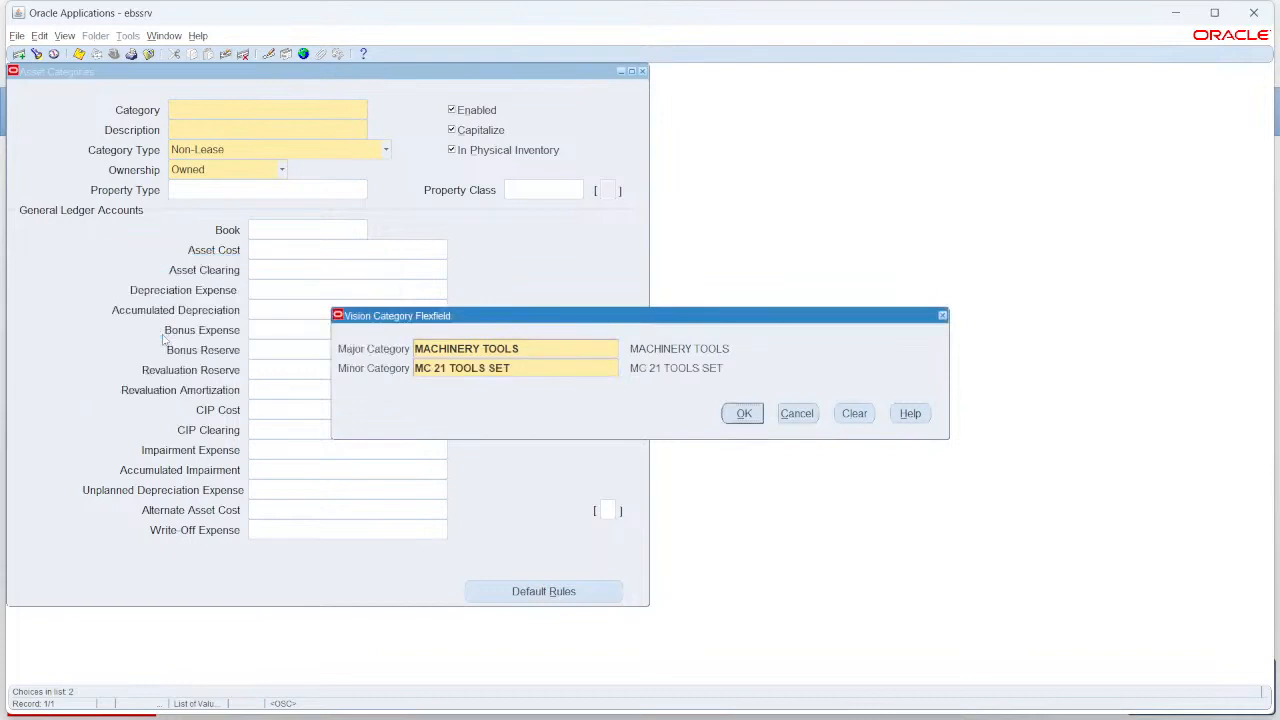
click(743, 414)
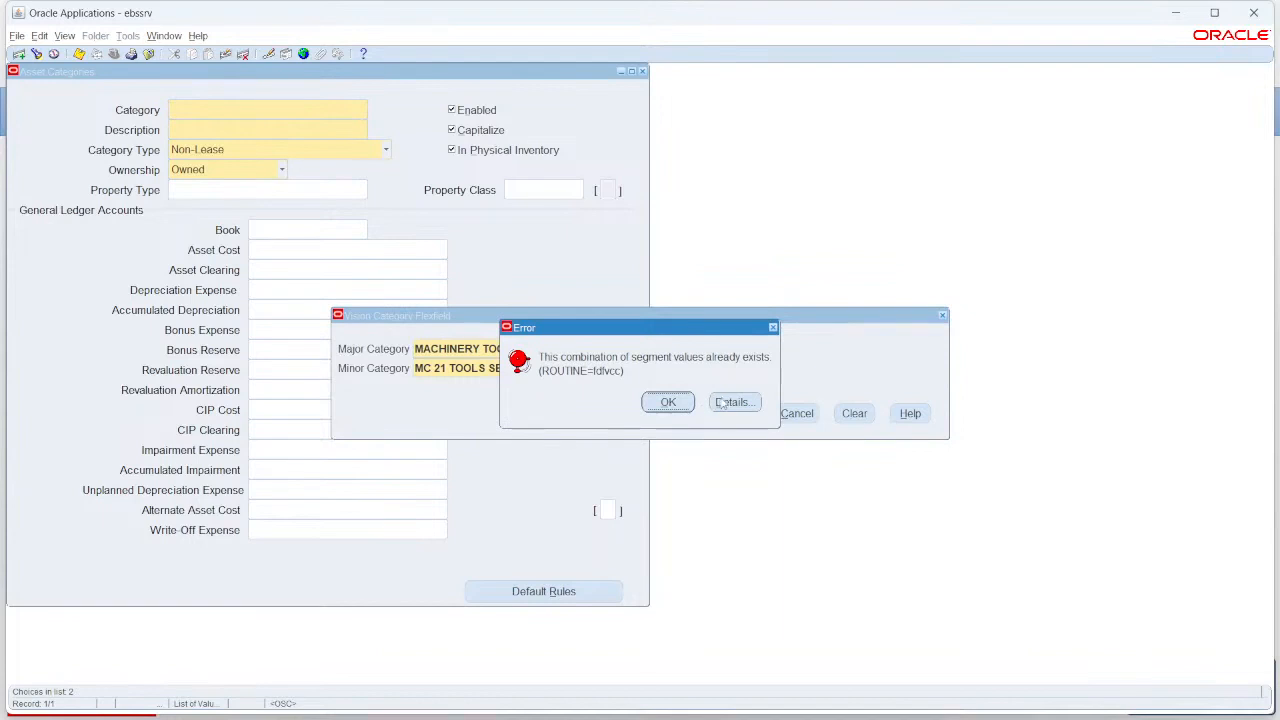
click(727, 402)
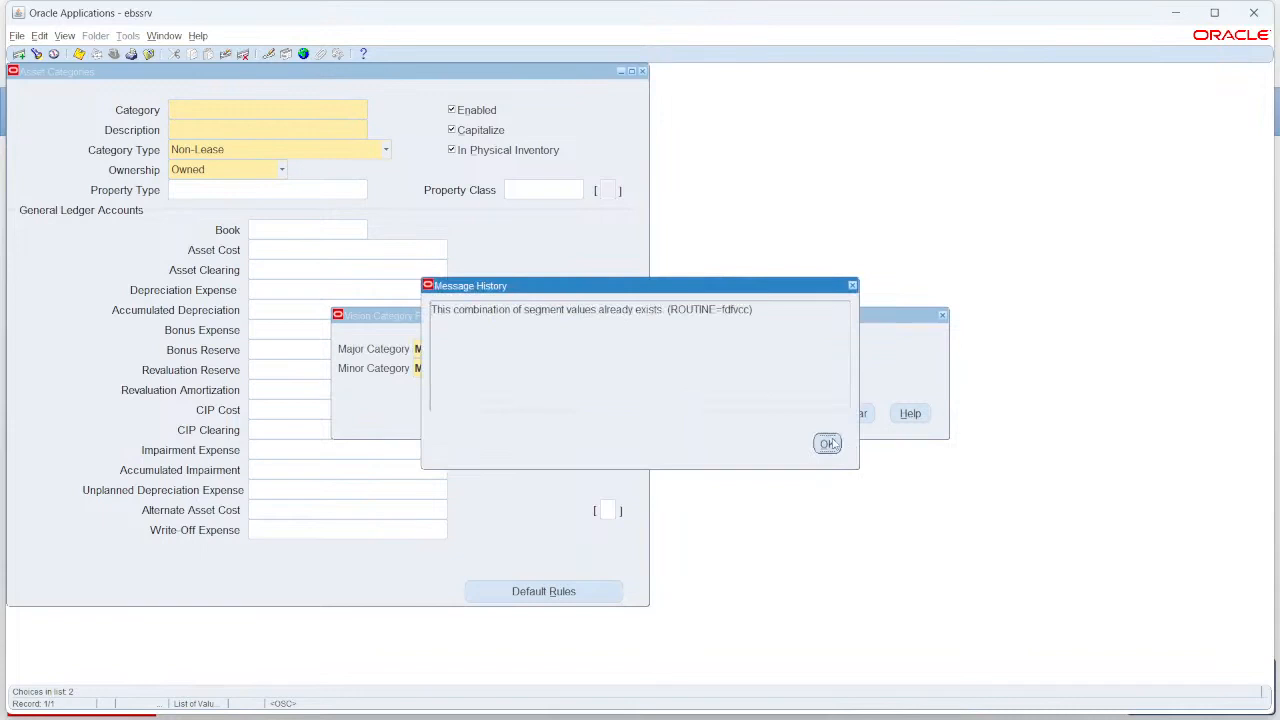
click(828, 443)
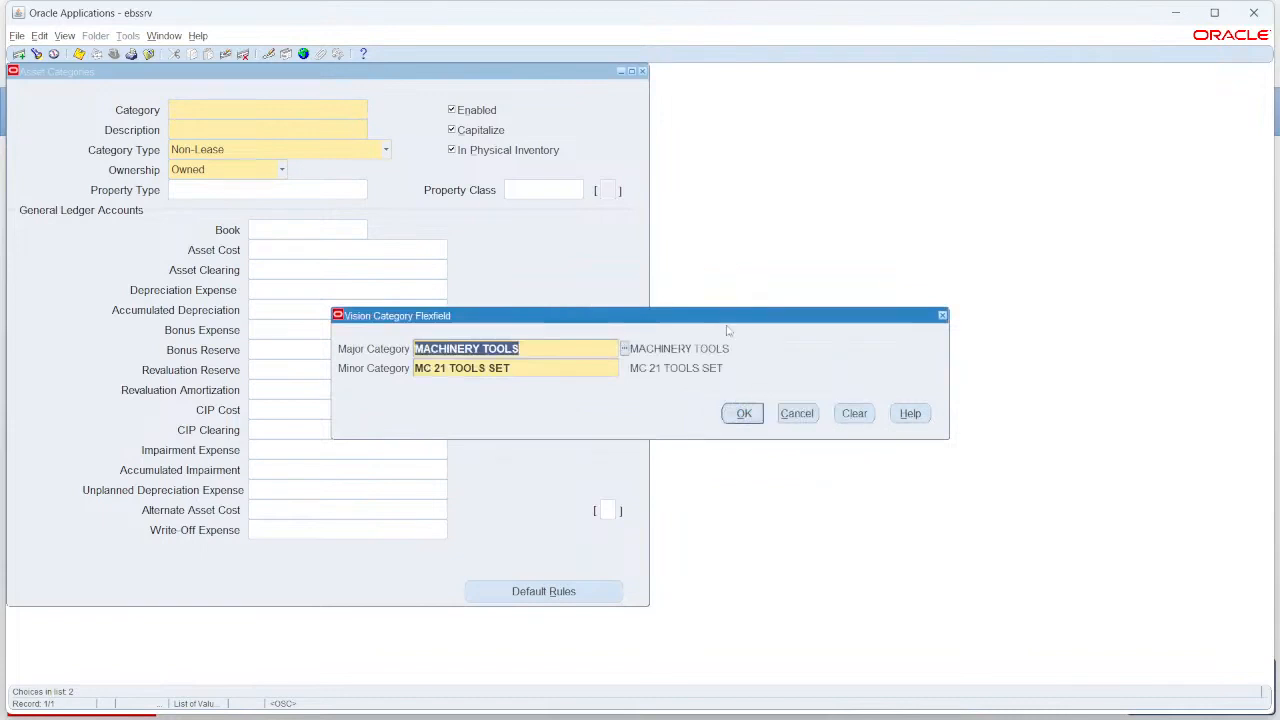
Choose MC 23 TOOLS SET as the minor category and accept the category combination
key(Tab)
click(624, 369)
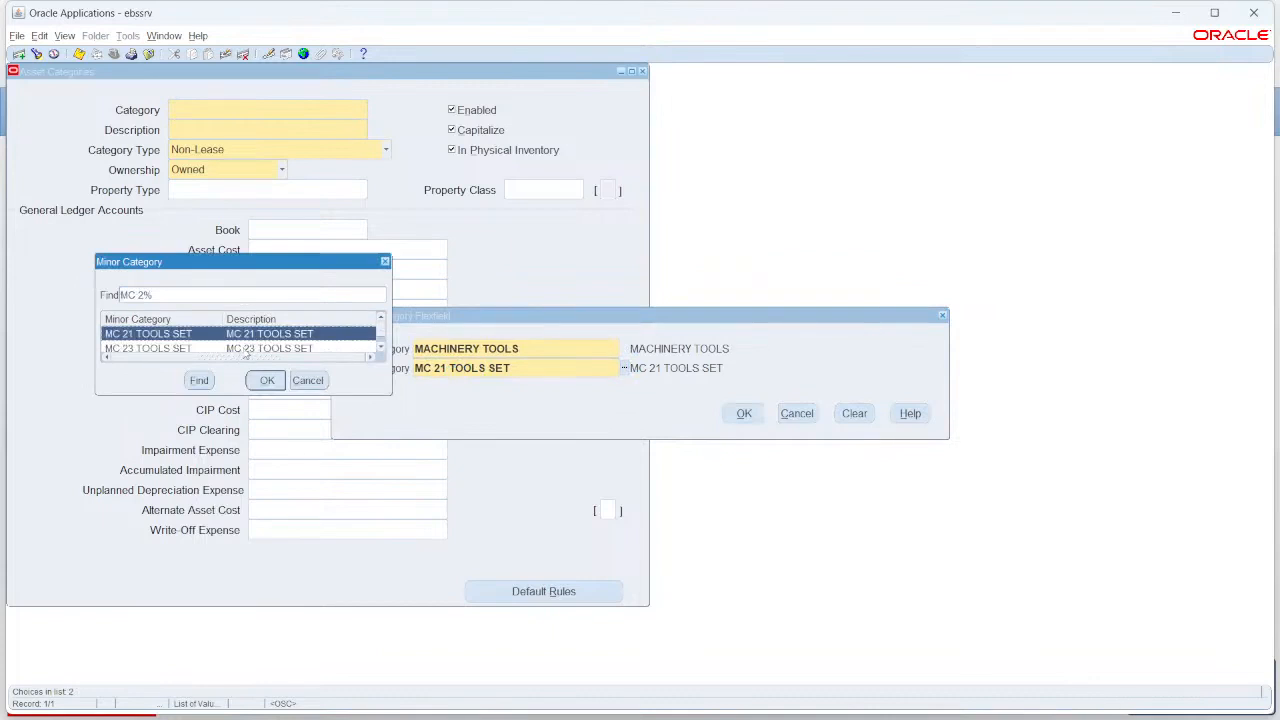
double_click(236, 349)
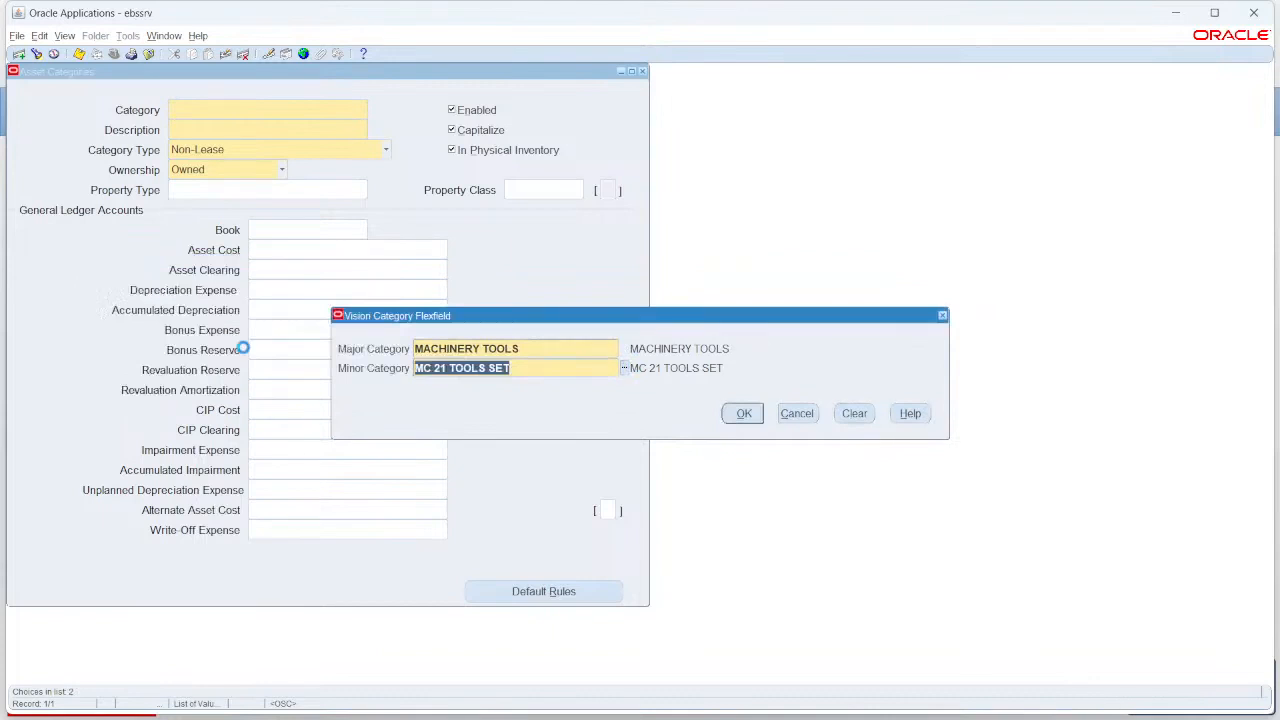
click(744, 413)
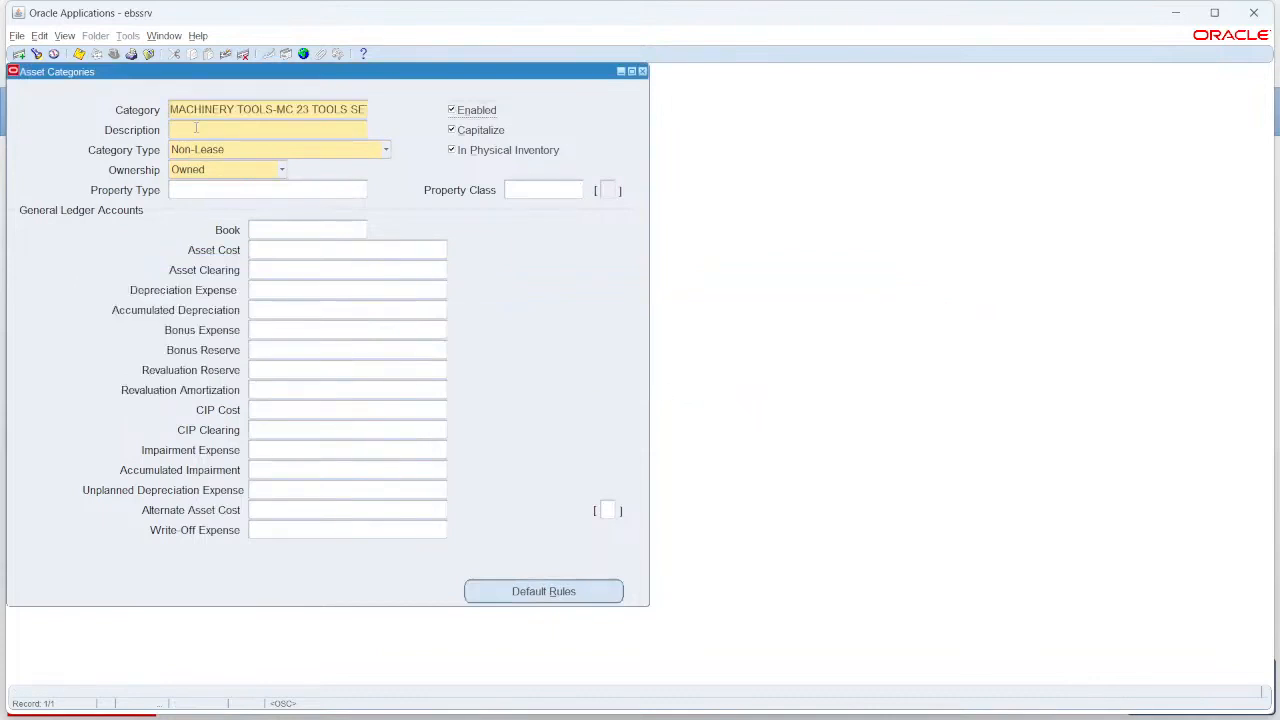
Enter MACHINERY MC23 TOOL SET as the description of the new asset category
click(197, 128)
text(MACHINERY TOOL)
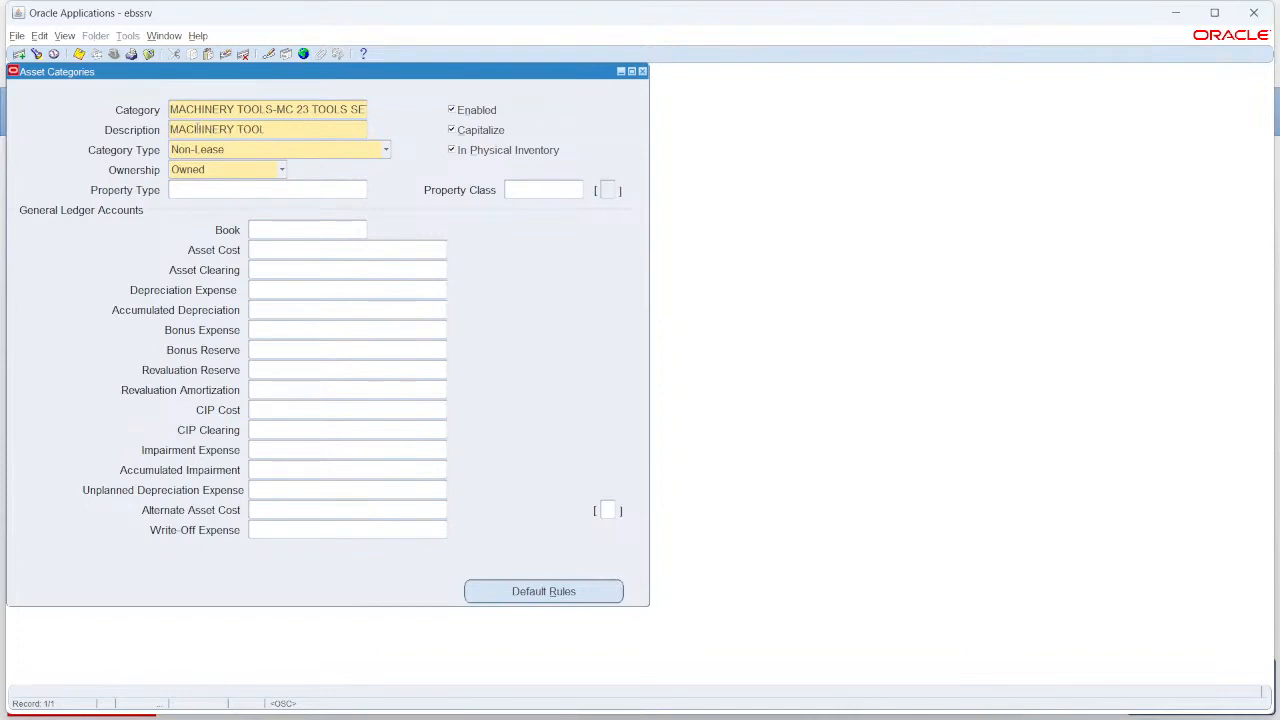
text( MC23)
key(Left)
key(Left)
key(Left)
text(MC23 TOOL SET)
key(Delete)
key(Delete)
key(Delete)
key(Delete)
key(Tab)
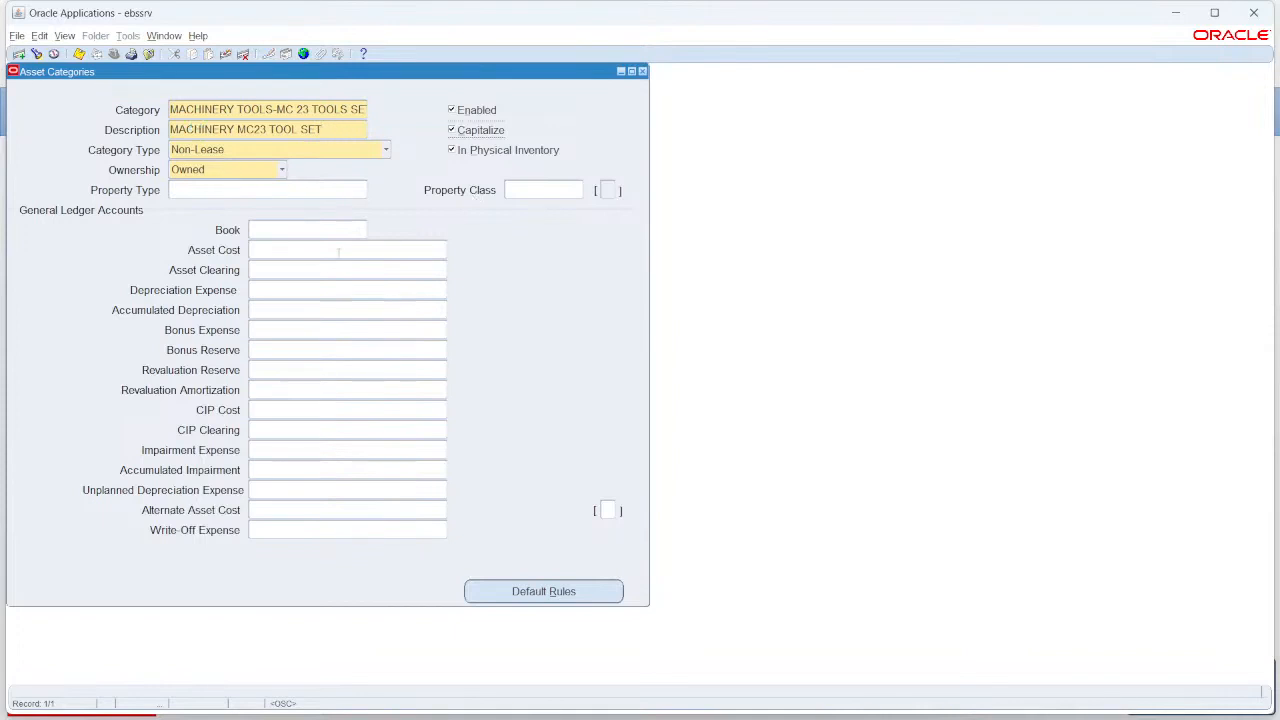
Search the books with XNX and assign XNX CORP BOOK to the machinery tools category
click(276, 231)
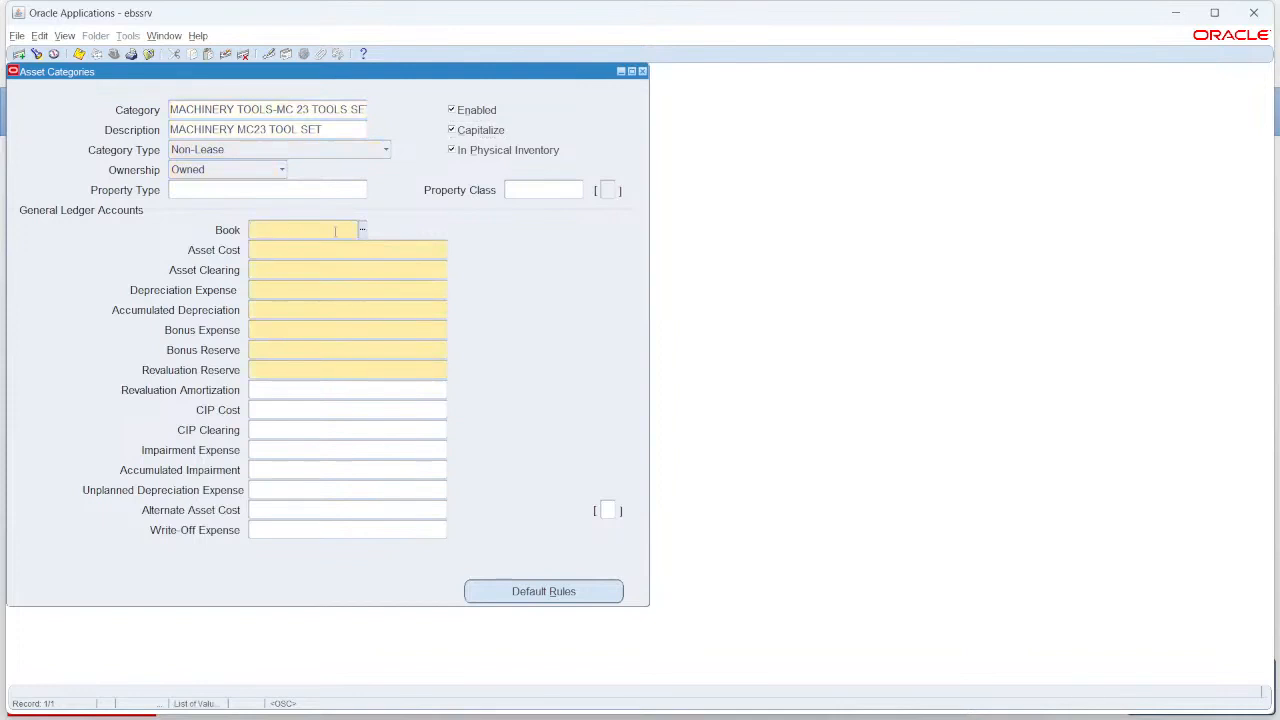
click(362, 229)
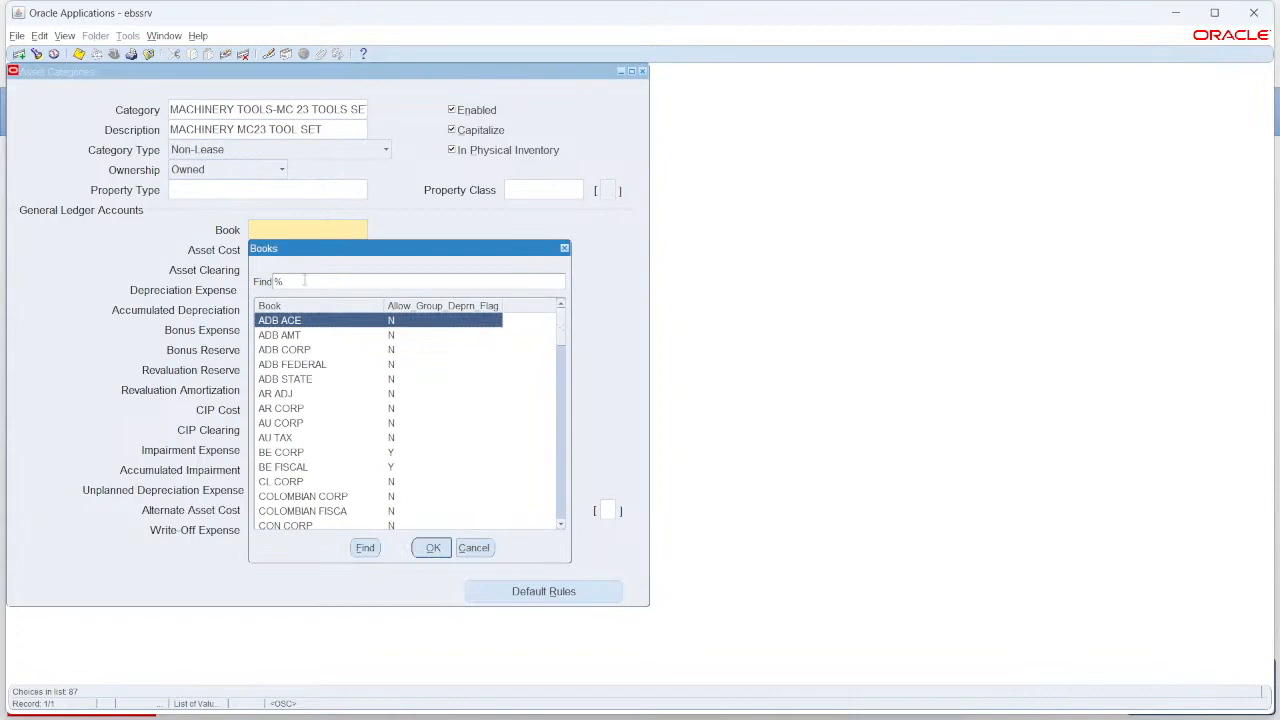
text(XNX)
key(Return)
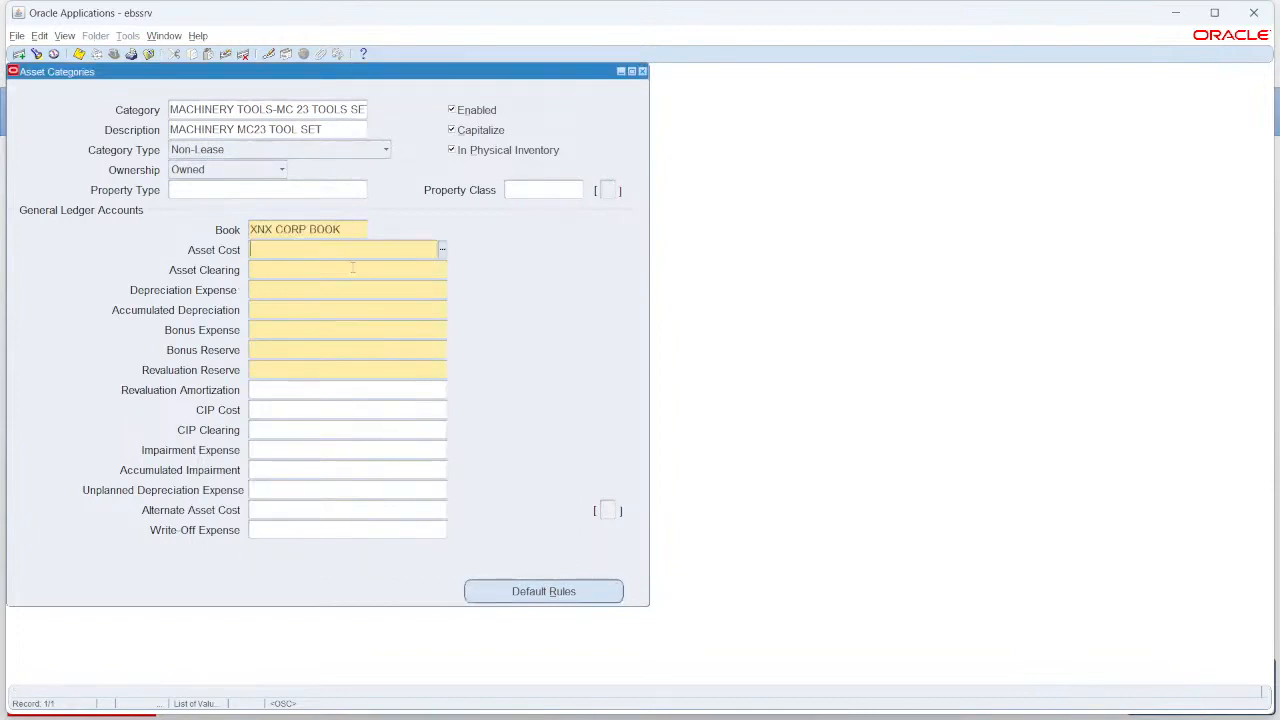
click(443, 250)
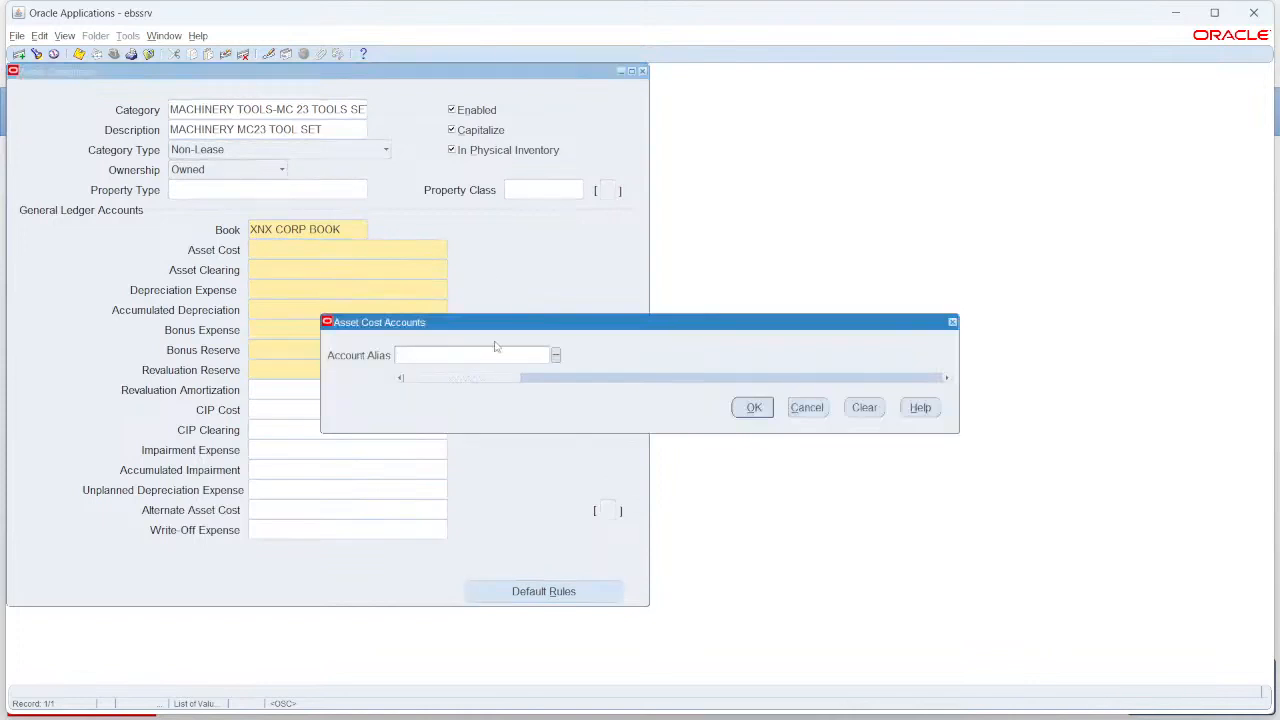
click(754, 407)
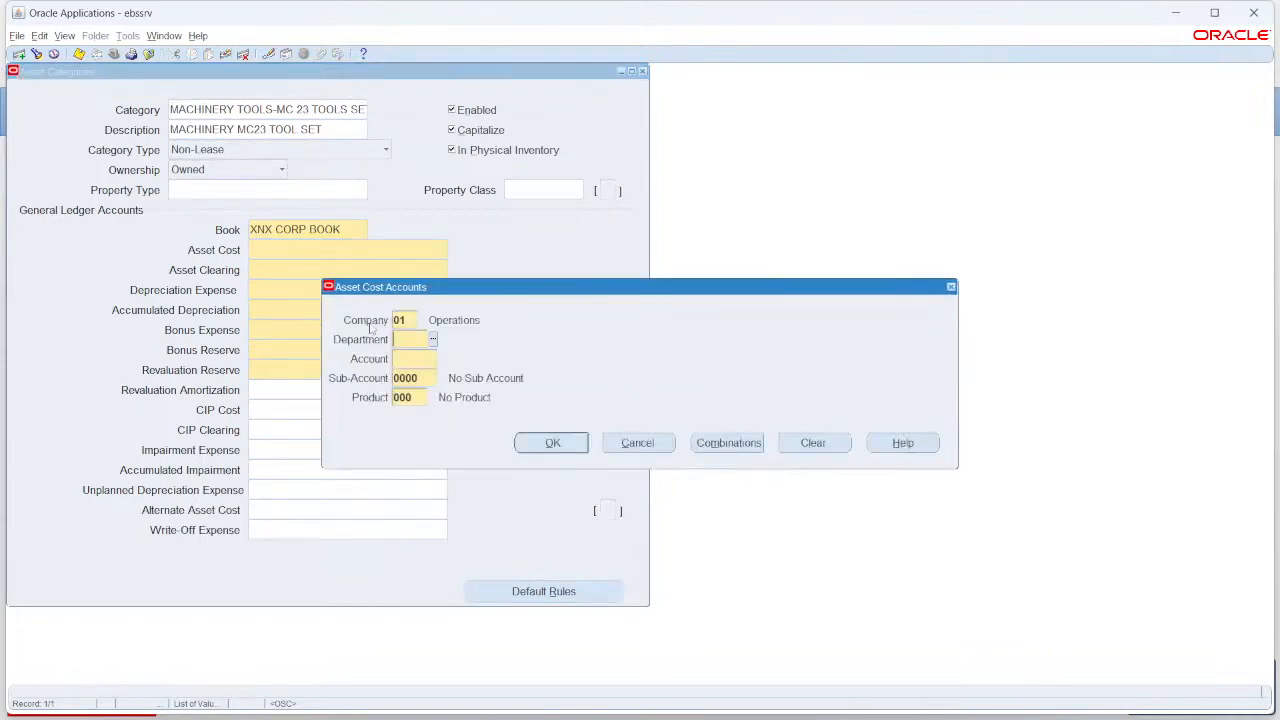
text(100)
key(Tab)
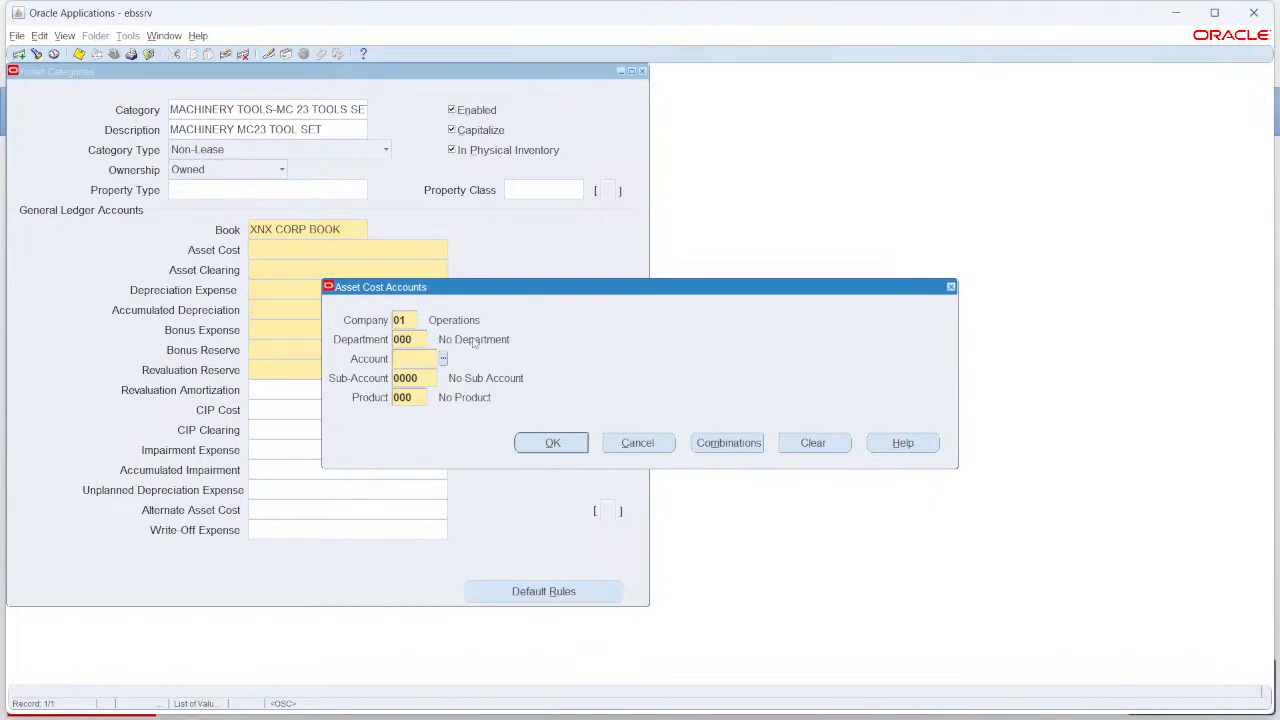
click(443, 358)
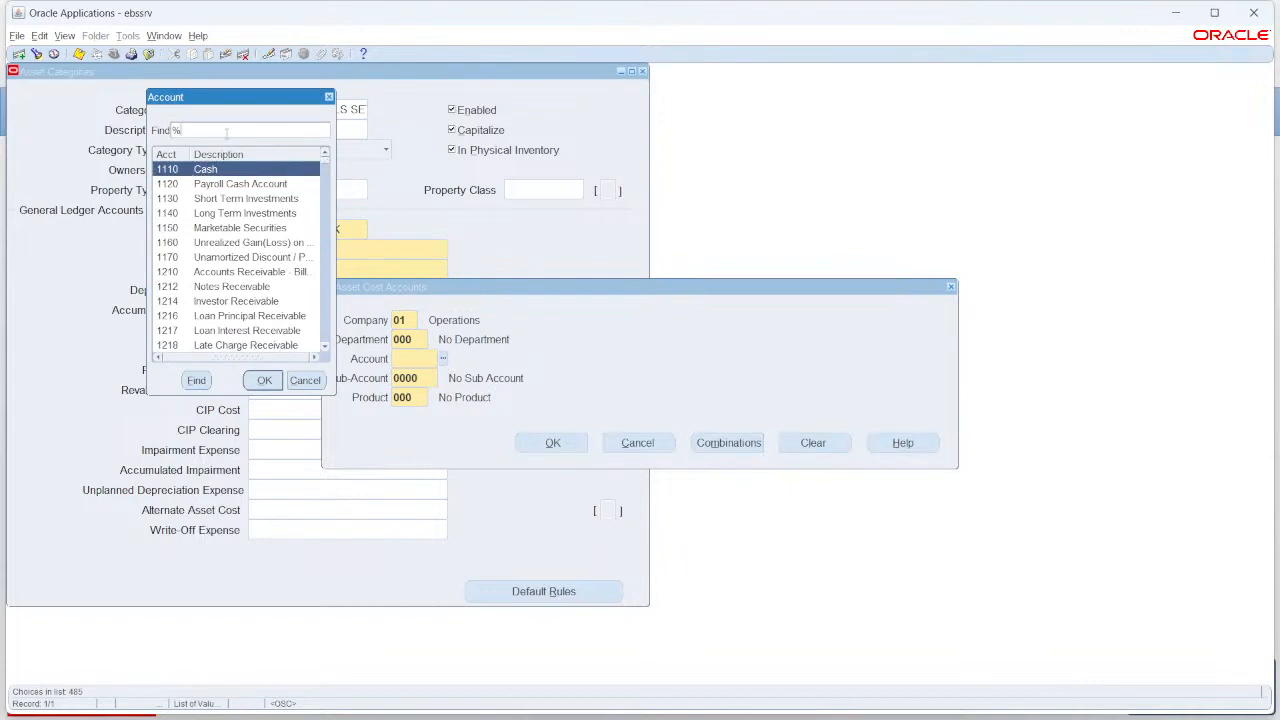
text(1530)
key(Return)
click(571, 443)
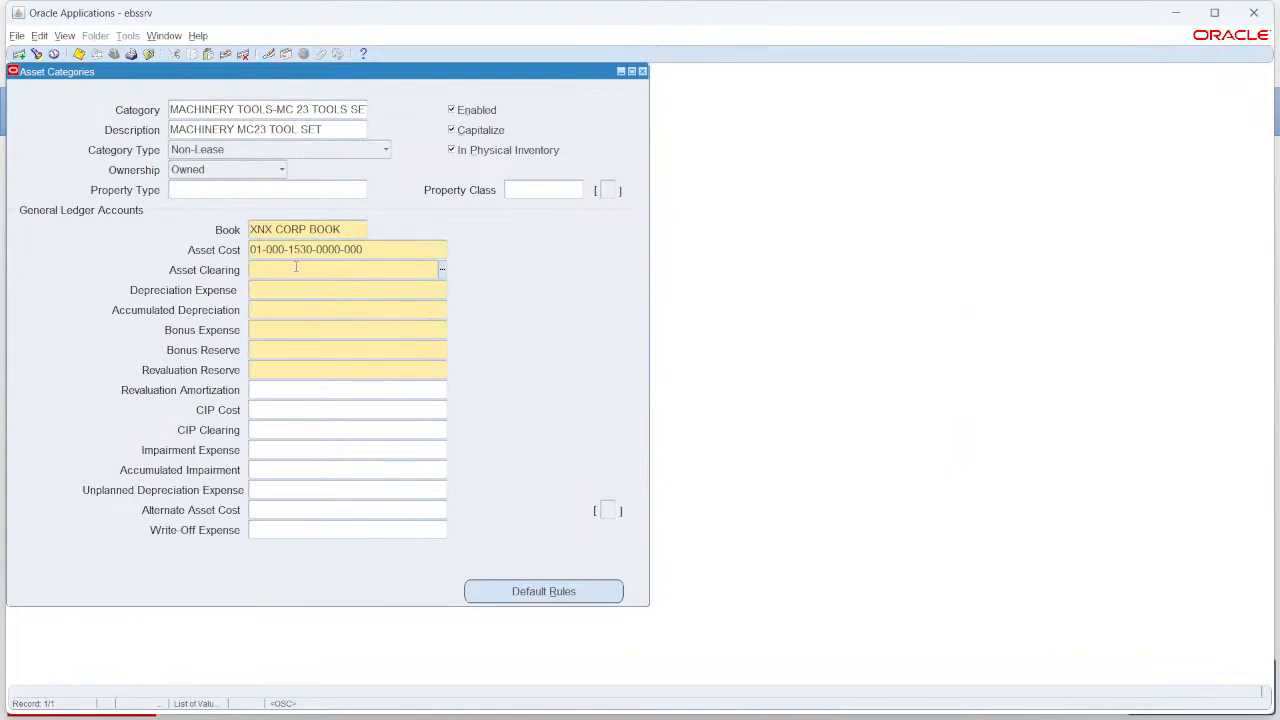
text(01-000-1570-0000-000)
drag(373, 269, 238, 269)
key(ctrl+c)
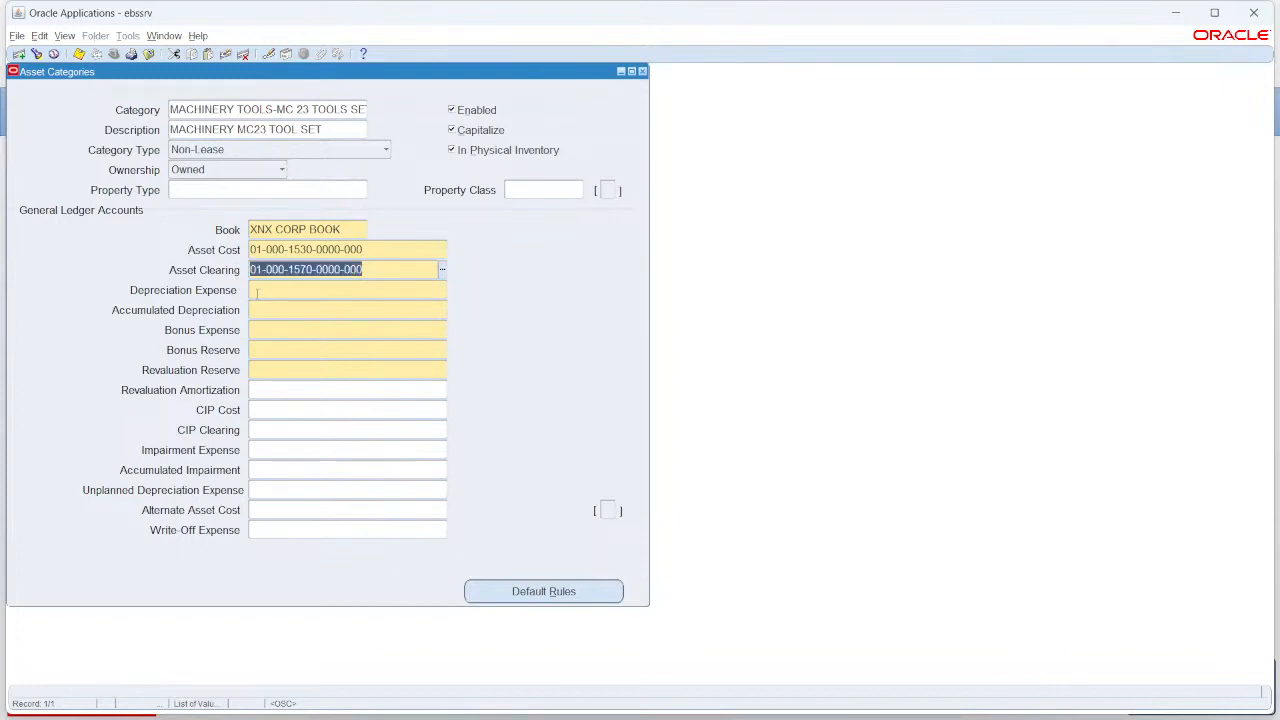
Reuse the copied account combination for Depreciation Expense and change its account segment to 7330
click(262, 290)
key(ctrl+v)
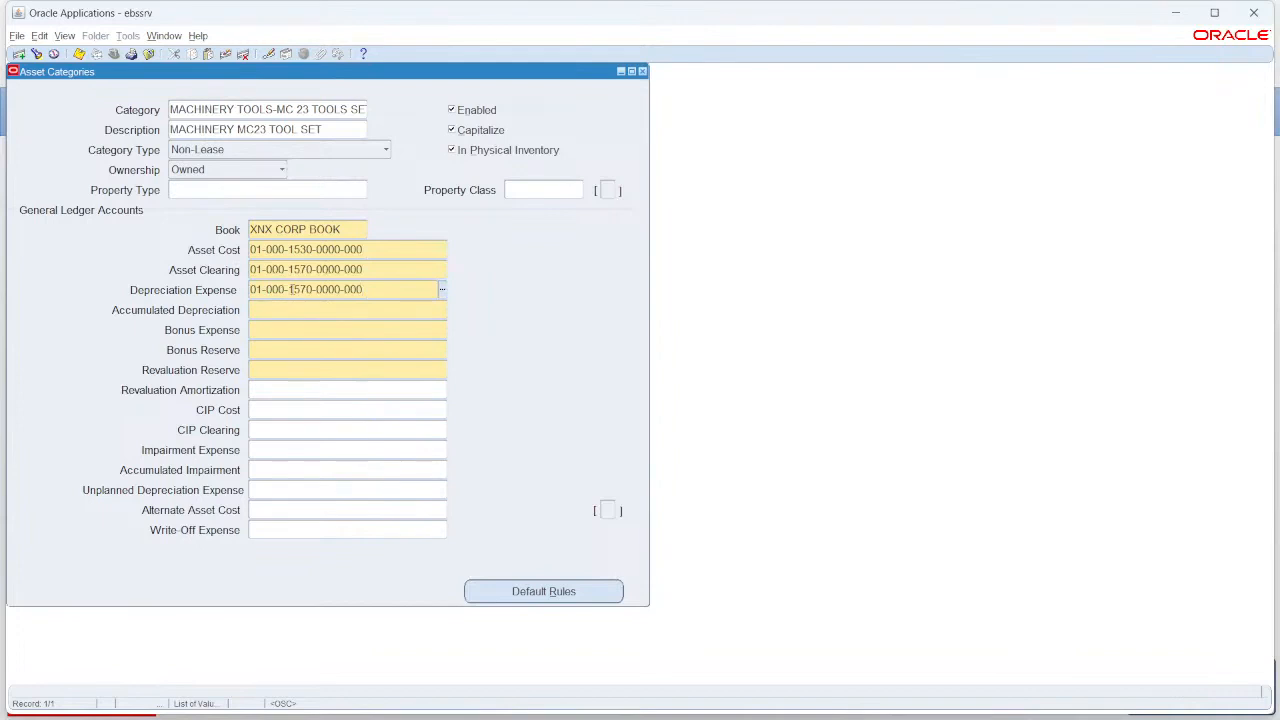
key(Delete)
key(Delete)
key(Delete)
key(Delete)
key(Delete)
text(7330)
click(297, 306)
key(ctrl+v)
text(1630)
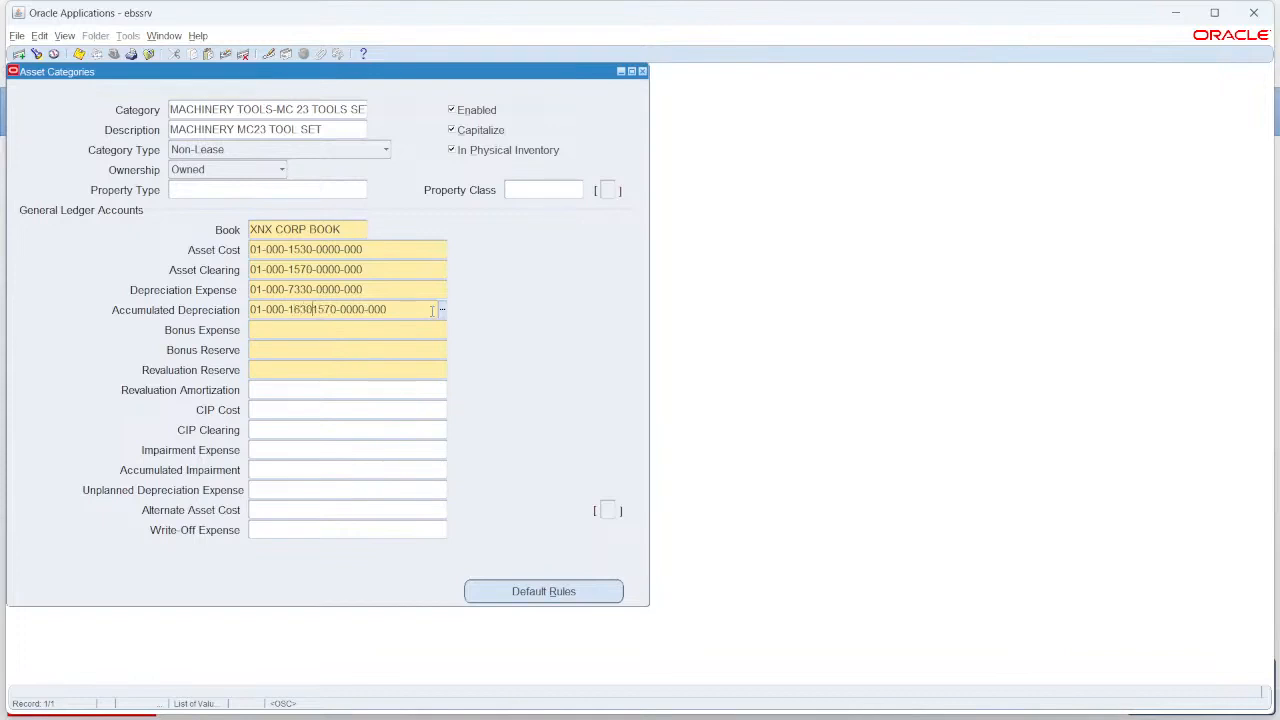
key(Delete)
key(Delete)
key(Delete)
key(Delete)
click(300, 330)
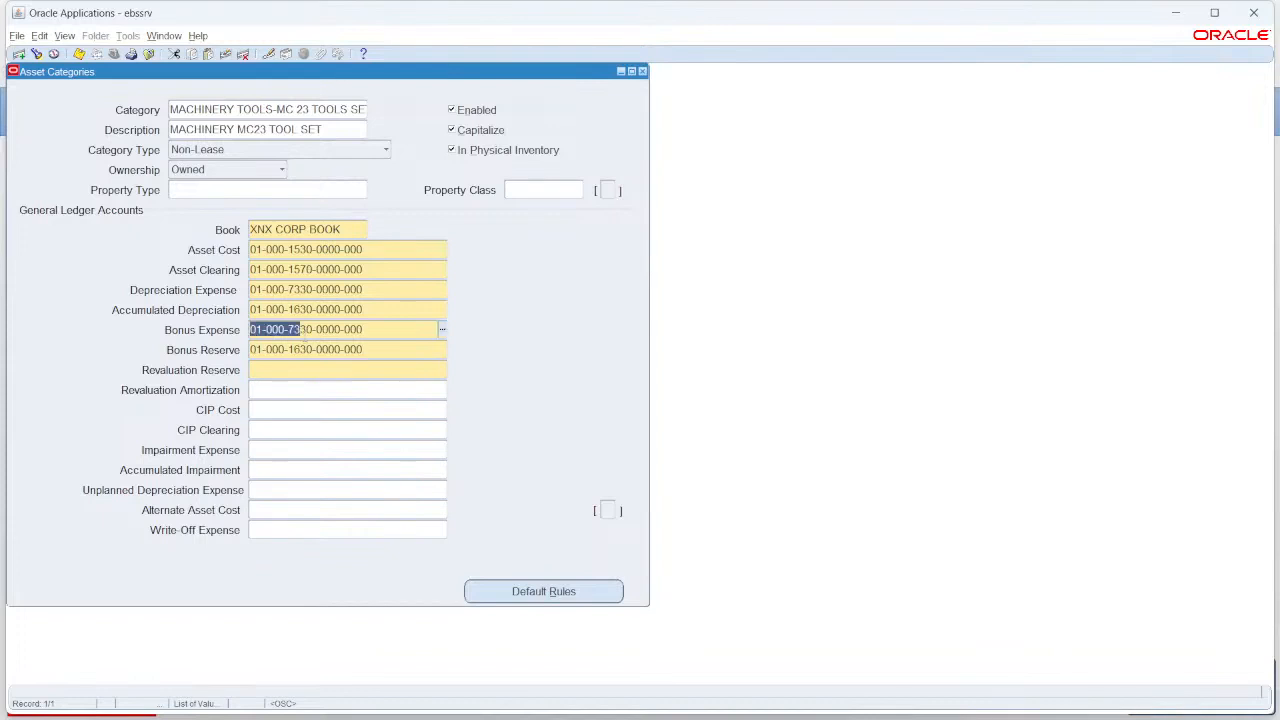
click(289, 369)
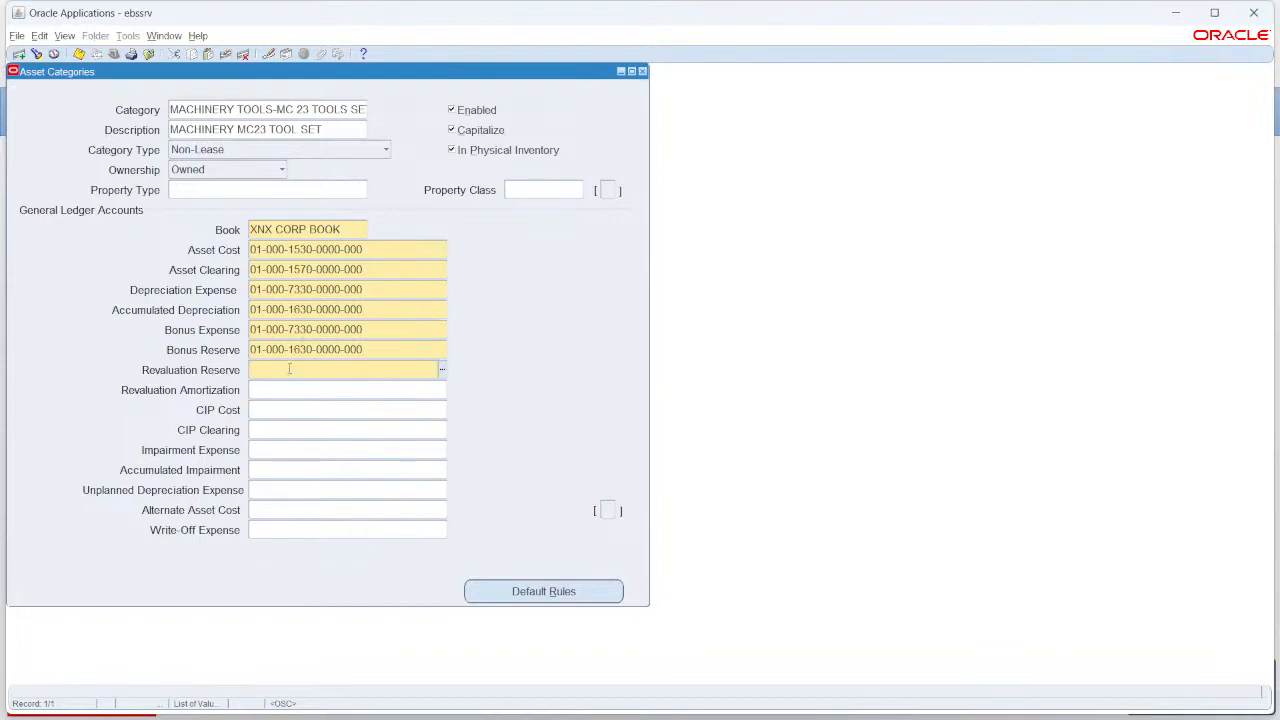
key(ctrl+v)
click(290, 369)
key(Delete)
key(Delete)
key(Delete)
key(Delete)
text(1672)
key(BackSpace)
text(0)
Fill Revaluation Amortization with the copied combination, changing the account segment to 1680
click(310, 392)
key(ctrl+v)
click(293, 390)
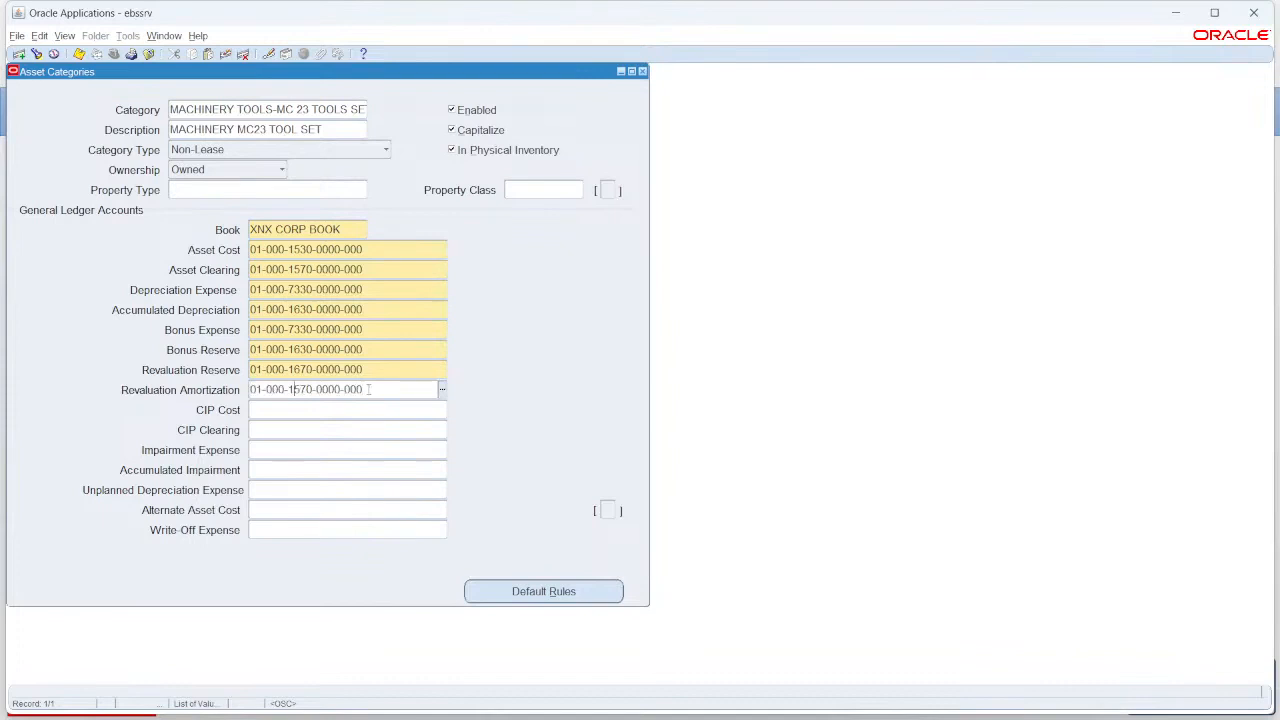
key(Delete)
key(Delete)
key(Delete)
key(Delete)
text(1680)
click(253, 411)
key(ctrl+v)
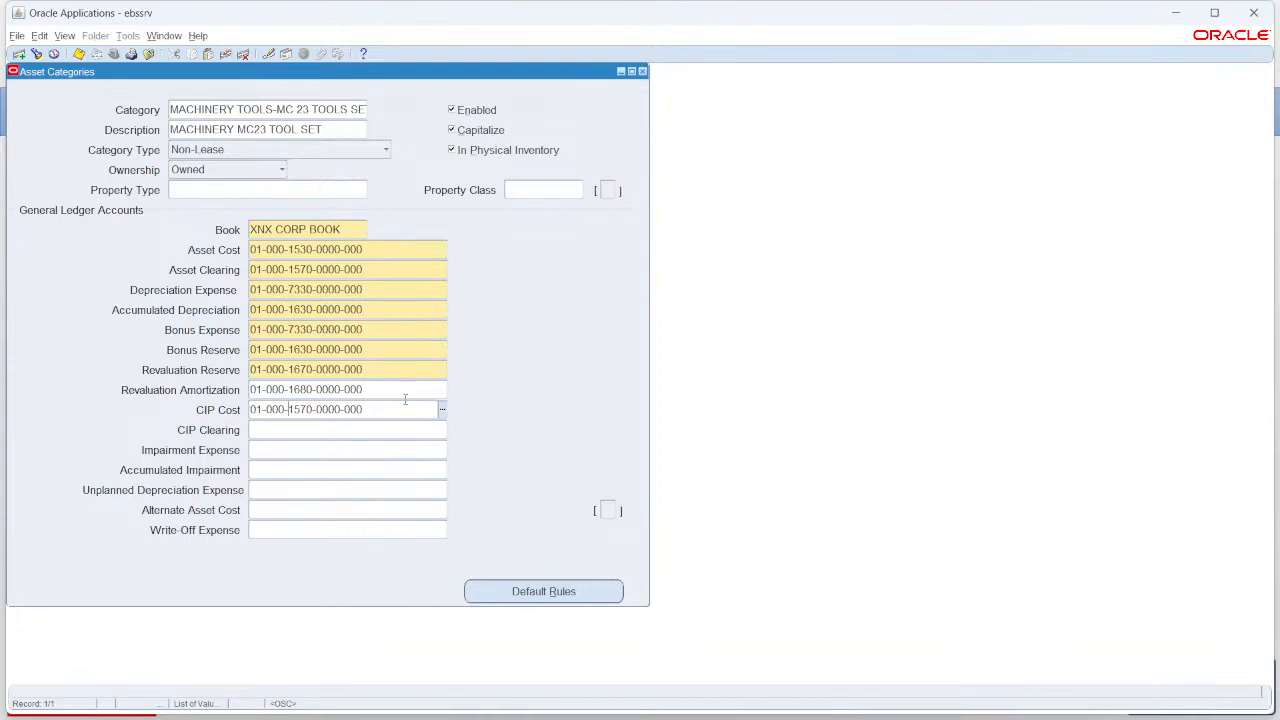
key(BackSpace)
key(BackSpace)
key(BackSpace)
key(BackSpace)
key(BackSpace)
text(1580)
click(334, 428)
key(ctrl+v)
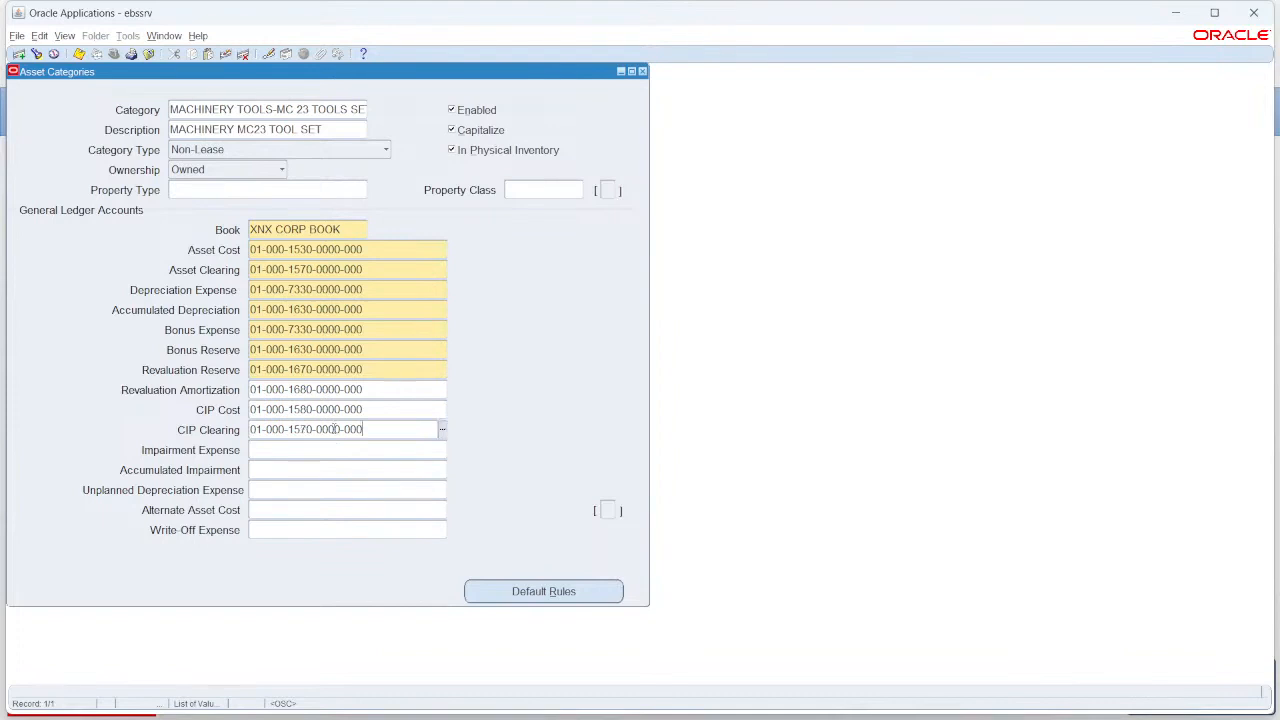
click(295, 430)
key(Delete)
key(Delete)
key(Delete)
key(Delete)
text(1590)
Fill Impairment Expense with the copied combination, changing the account segment to 7335
click(317, 451)
key(ctrl+v)
click(290, 450)
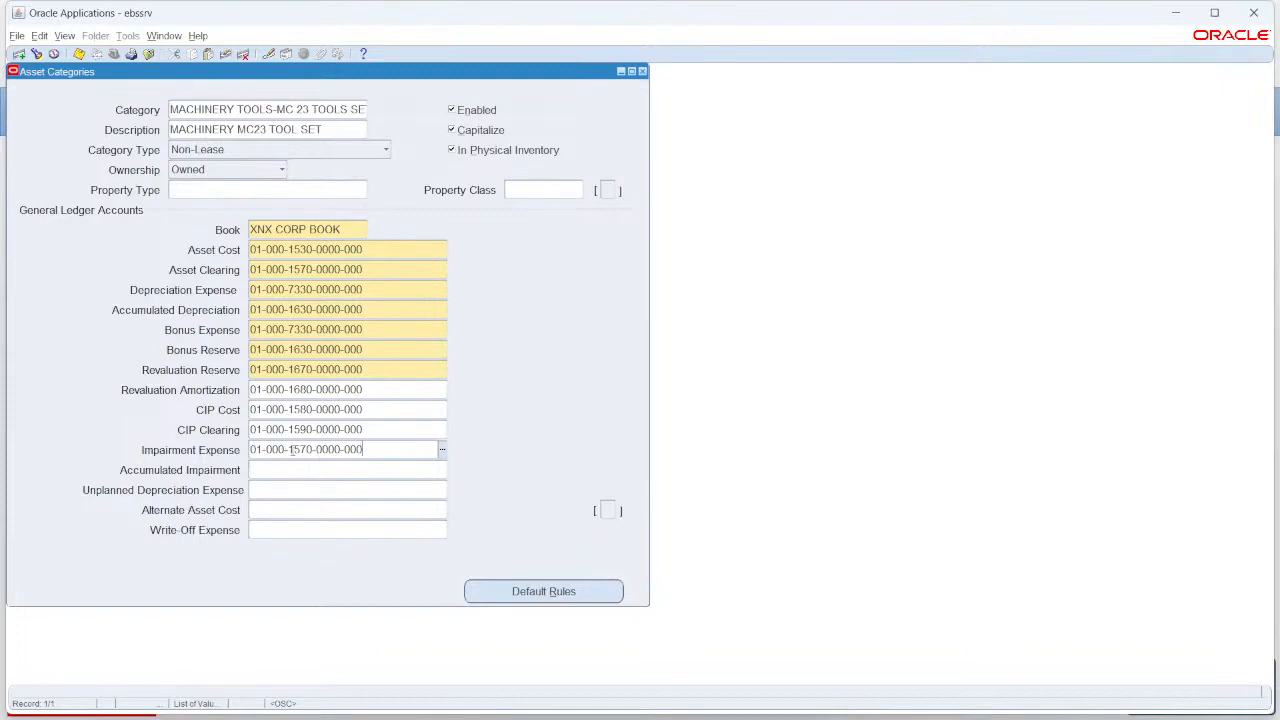
key(Delete)
key(Delete)
key(Delete)
key(Delete)
key(Delete)
text(7335)
click(295, 470)
key(ctrl+v)
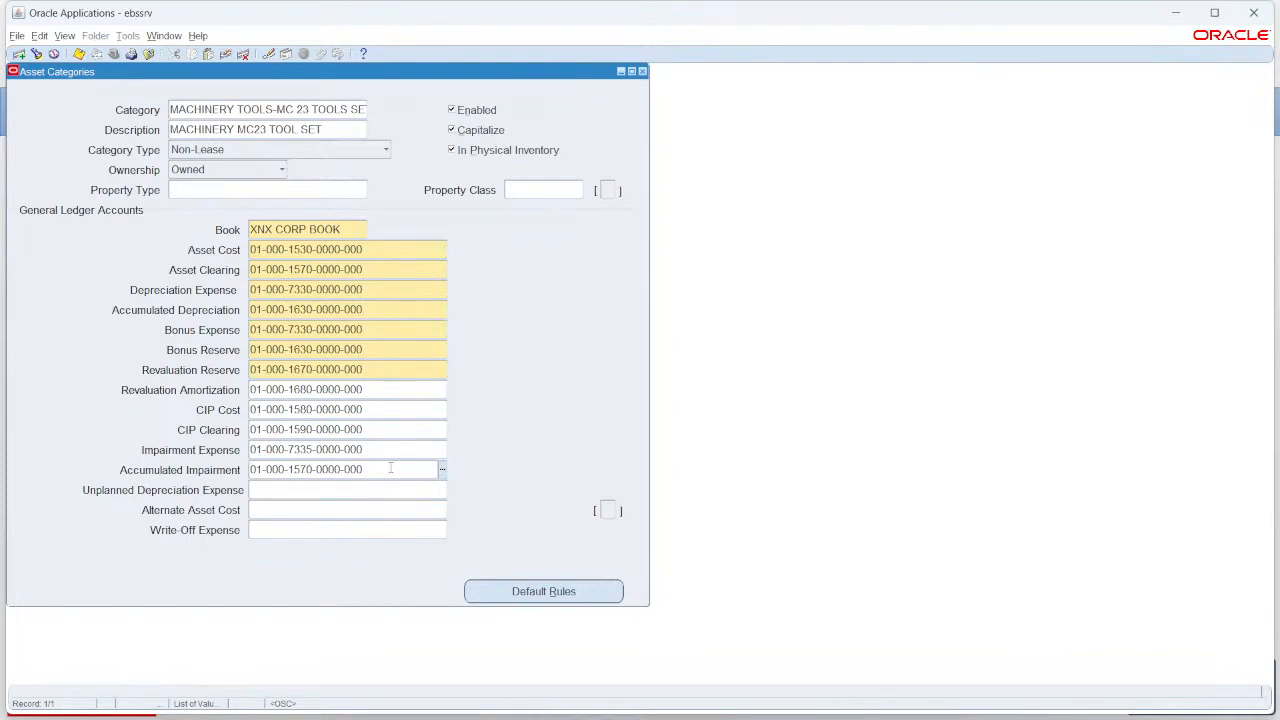
key(BackSpace)
key(BackSpace)
key(BackSpace)
text(635)
Open the category's default depreciation rules, search the methods with XNX and choose XNX_NBV
click(503, 593)
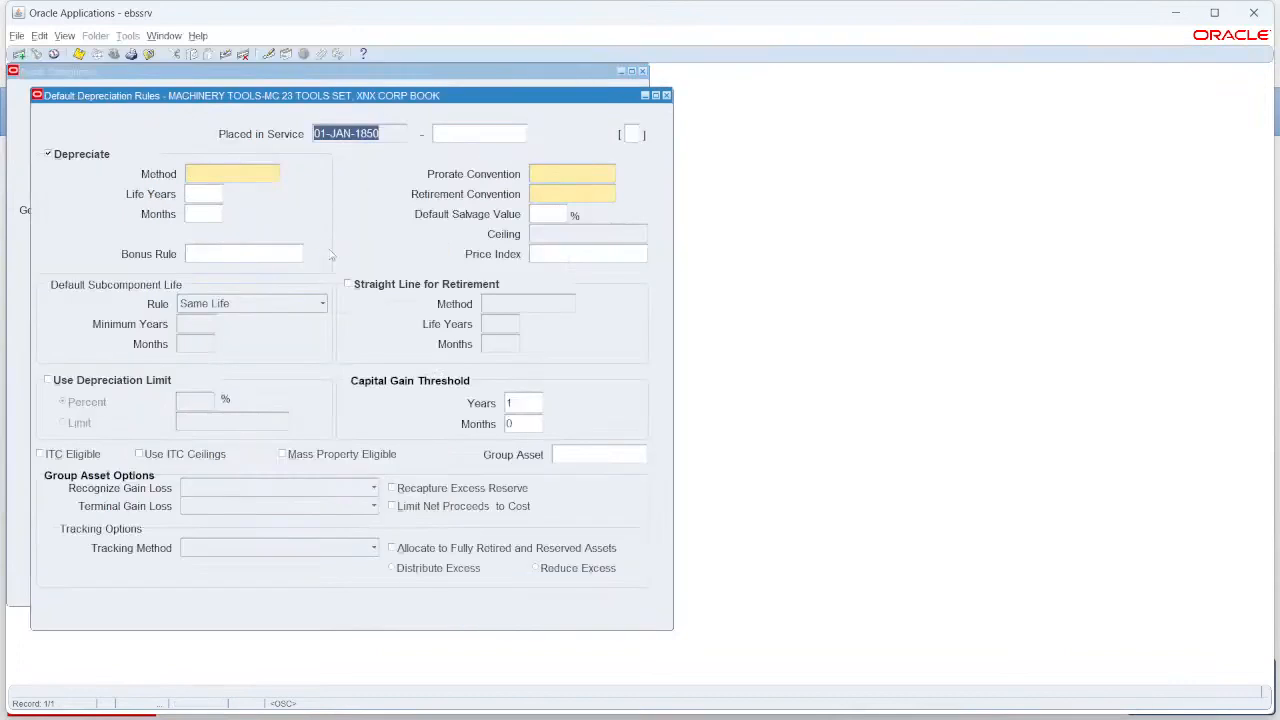
click(240, 172)
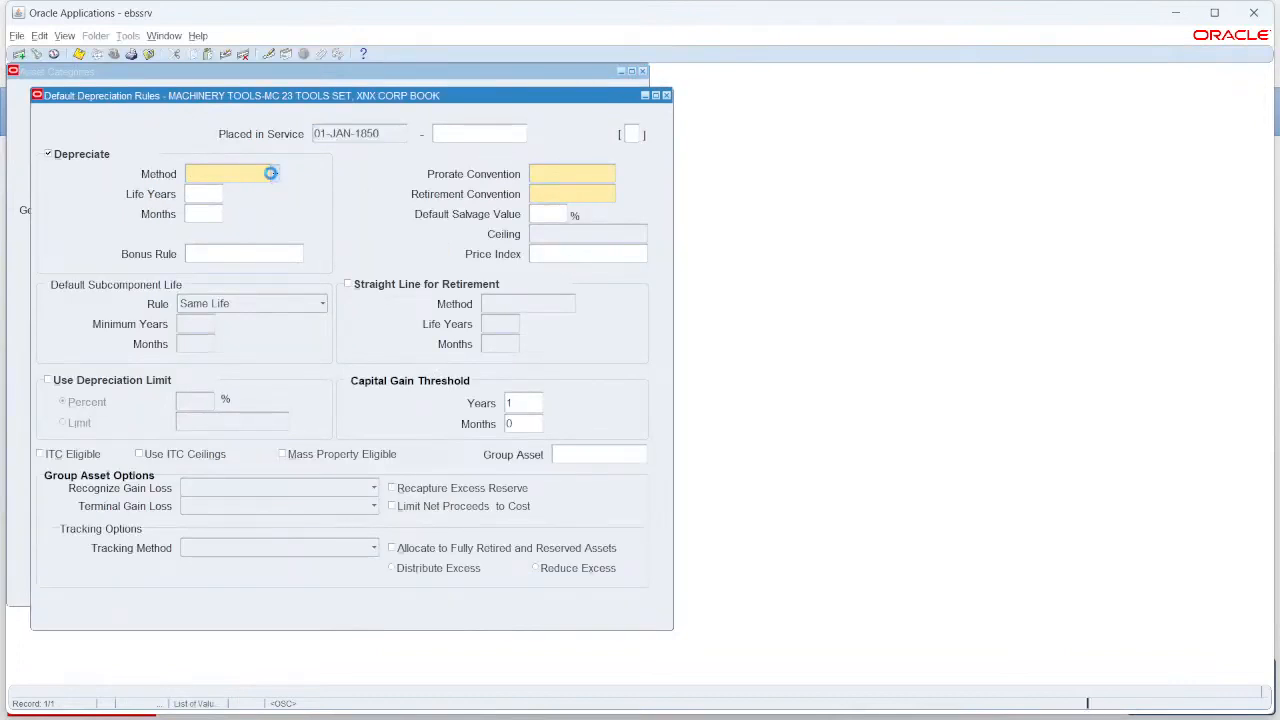
click(270, 173)
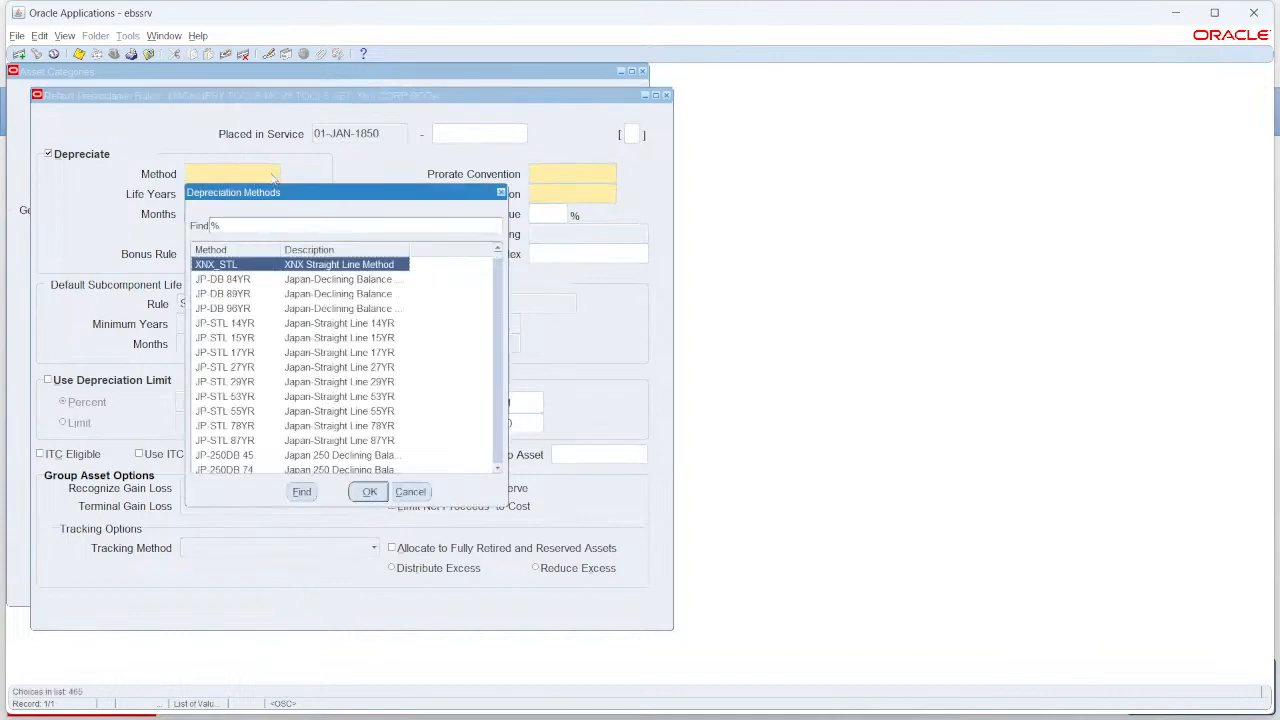
text(XNX)
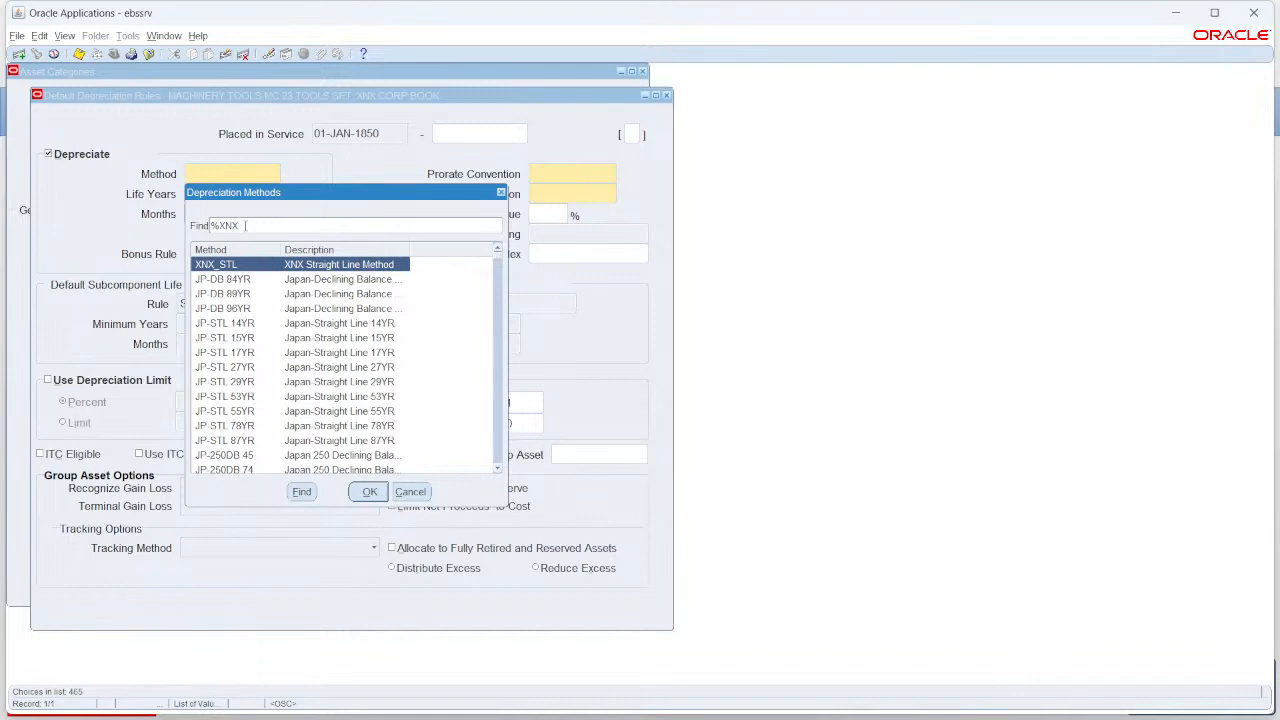
key(Return)
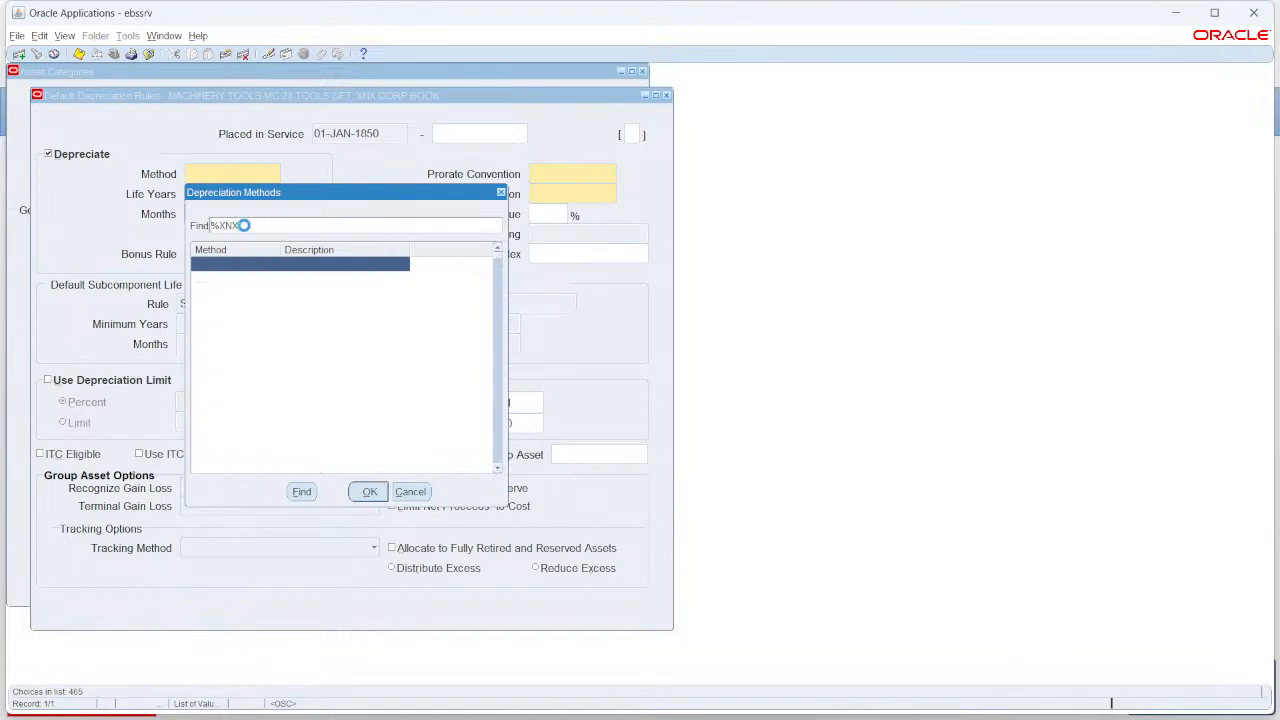
click(318, 281)
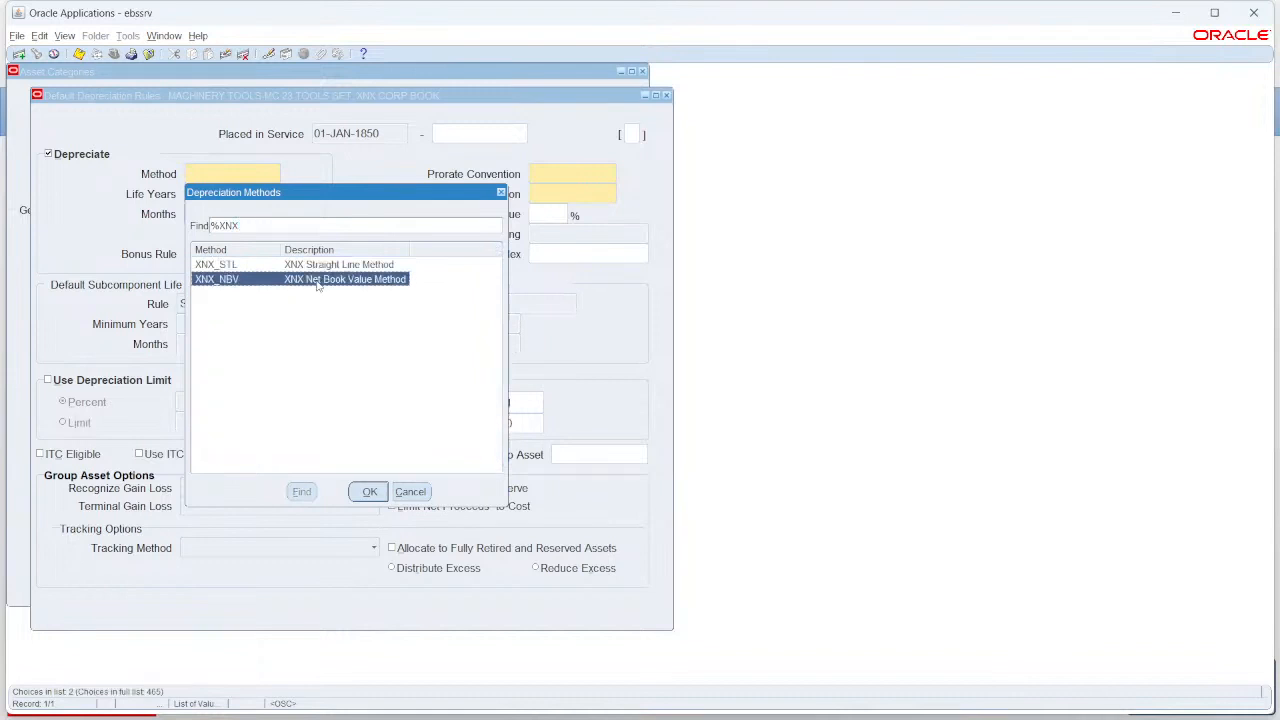
double_click(318, 281)
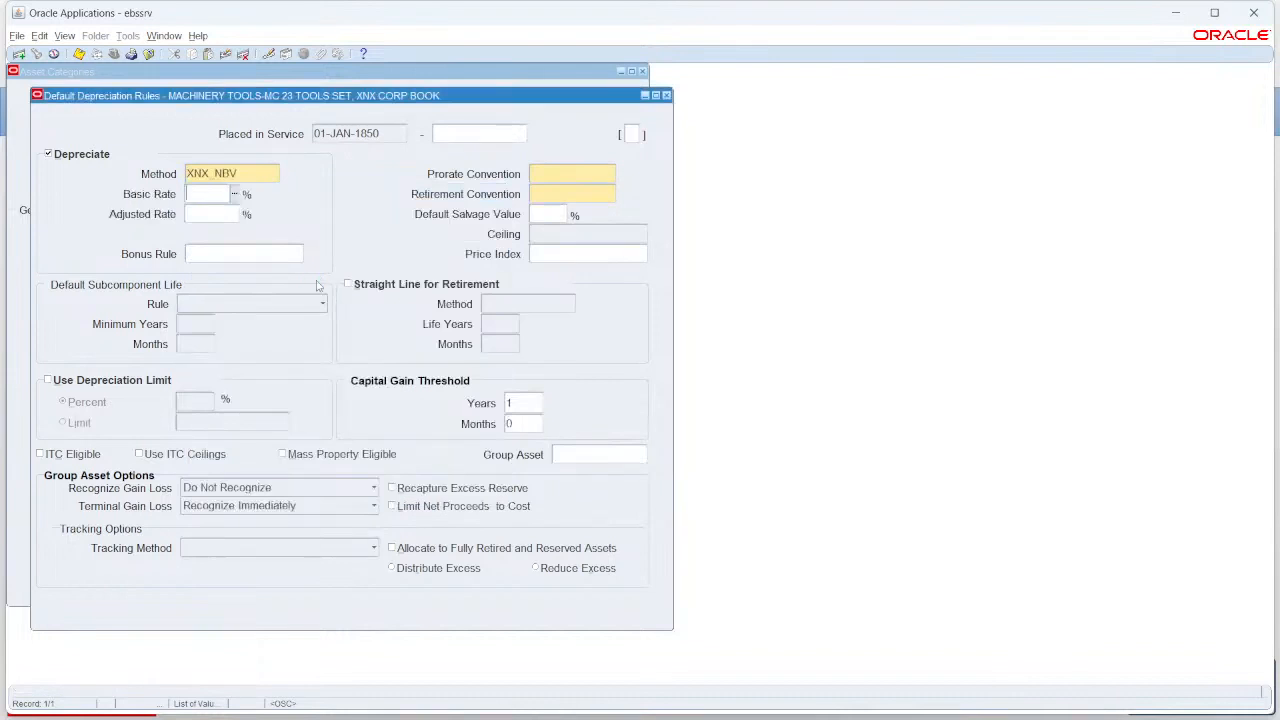
Search the basic rates with 10 and choose 10% for the XNX_NBV method
click(234, 195)
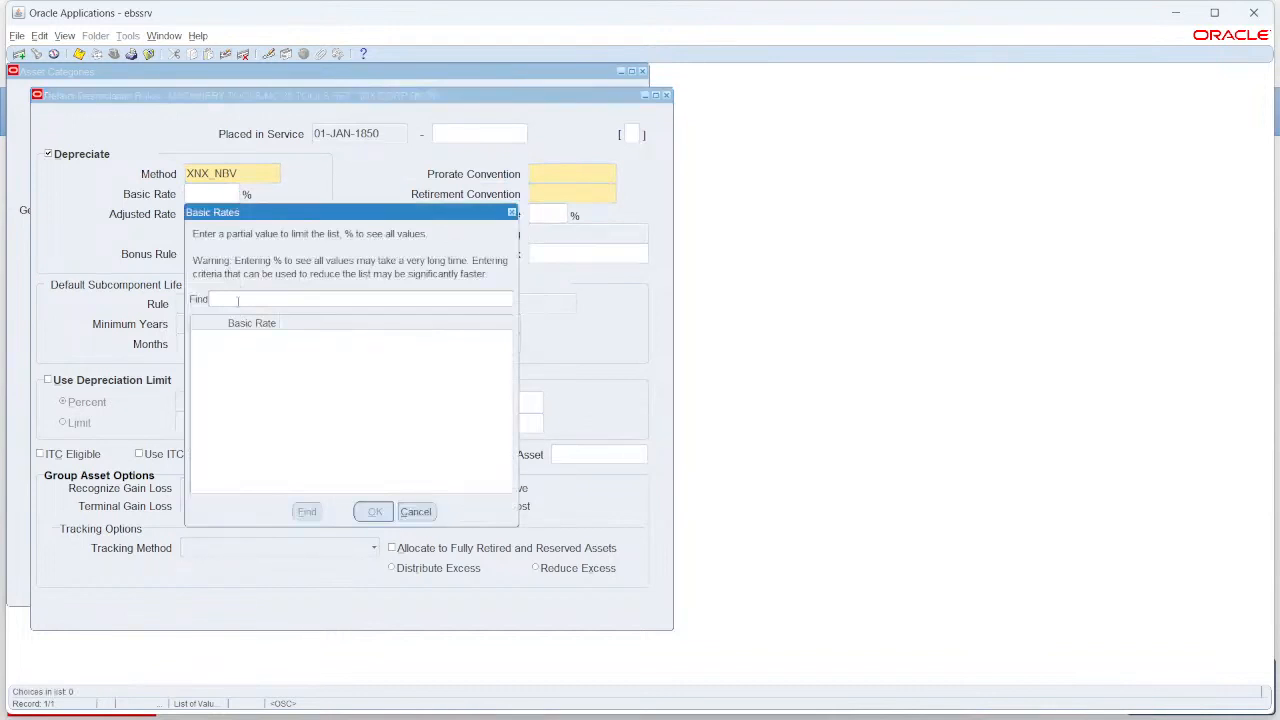
text(10)
click(307, 512)
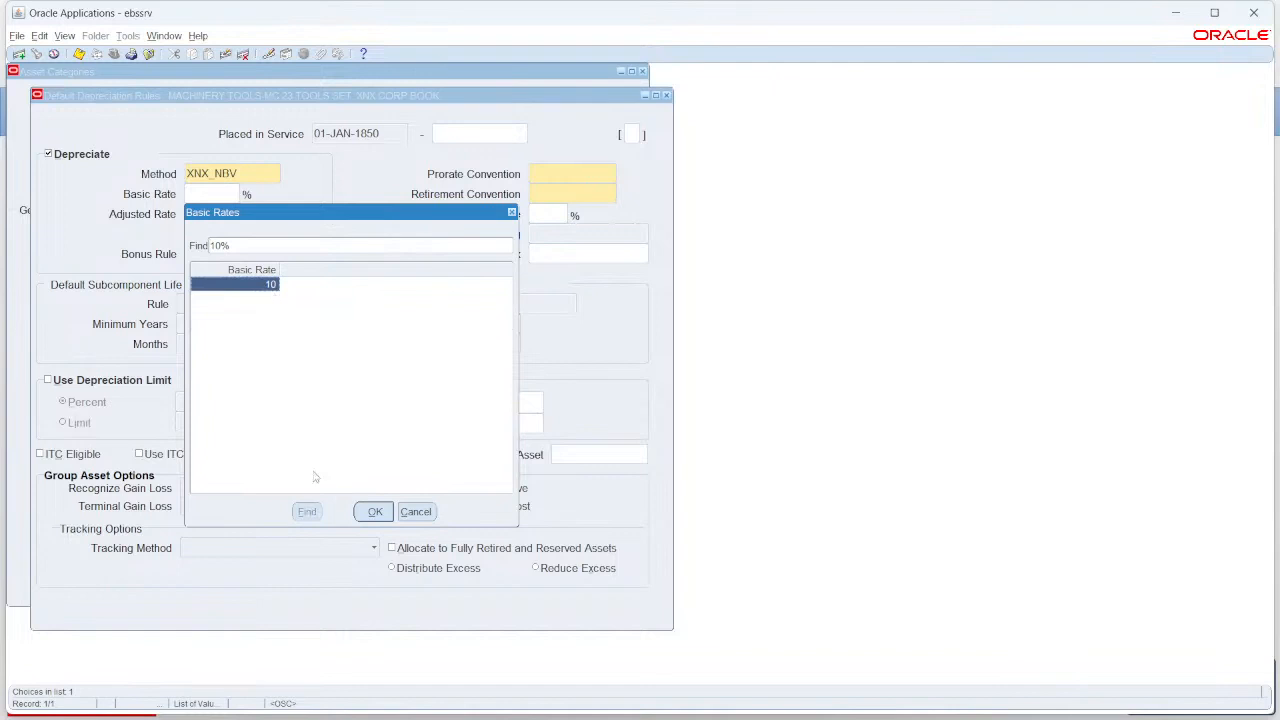
click(372, 511)
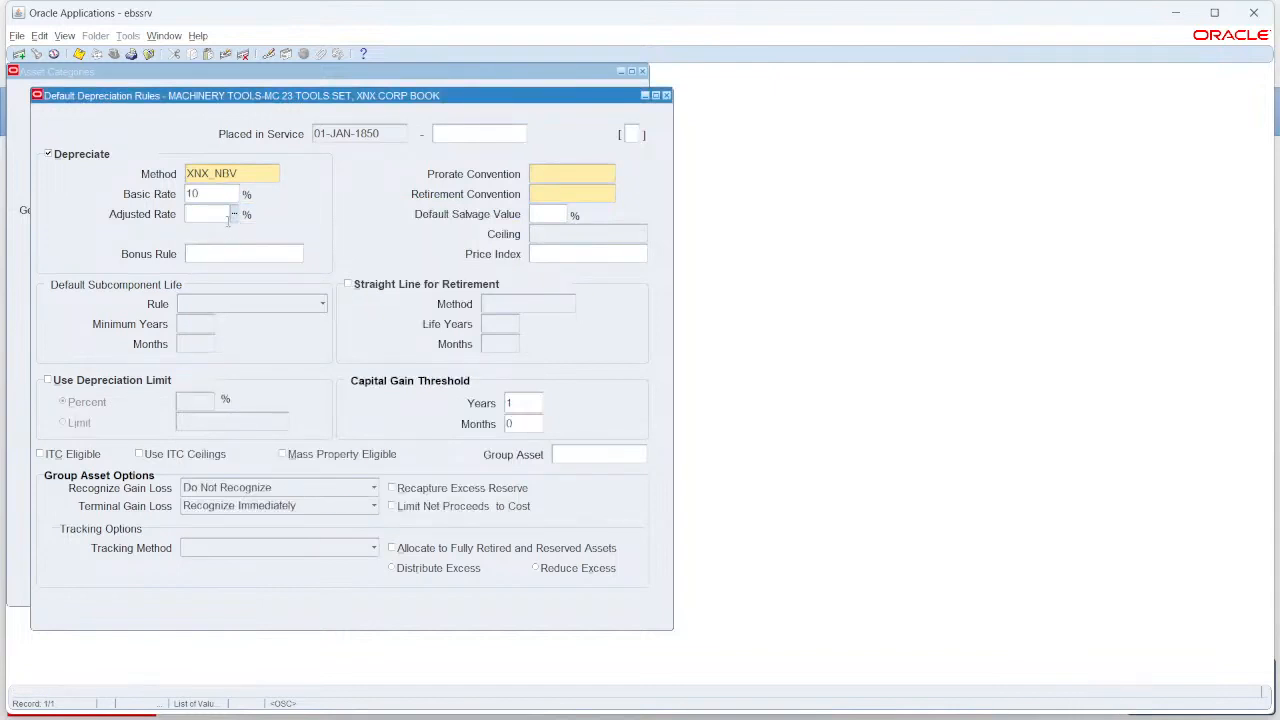
Enter a default salvage value of 3%, try to save the depreciation rules and close their window
key(Tab)
click(555, 216)
text(3)
key(ctrl+s)
click(666, 95)
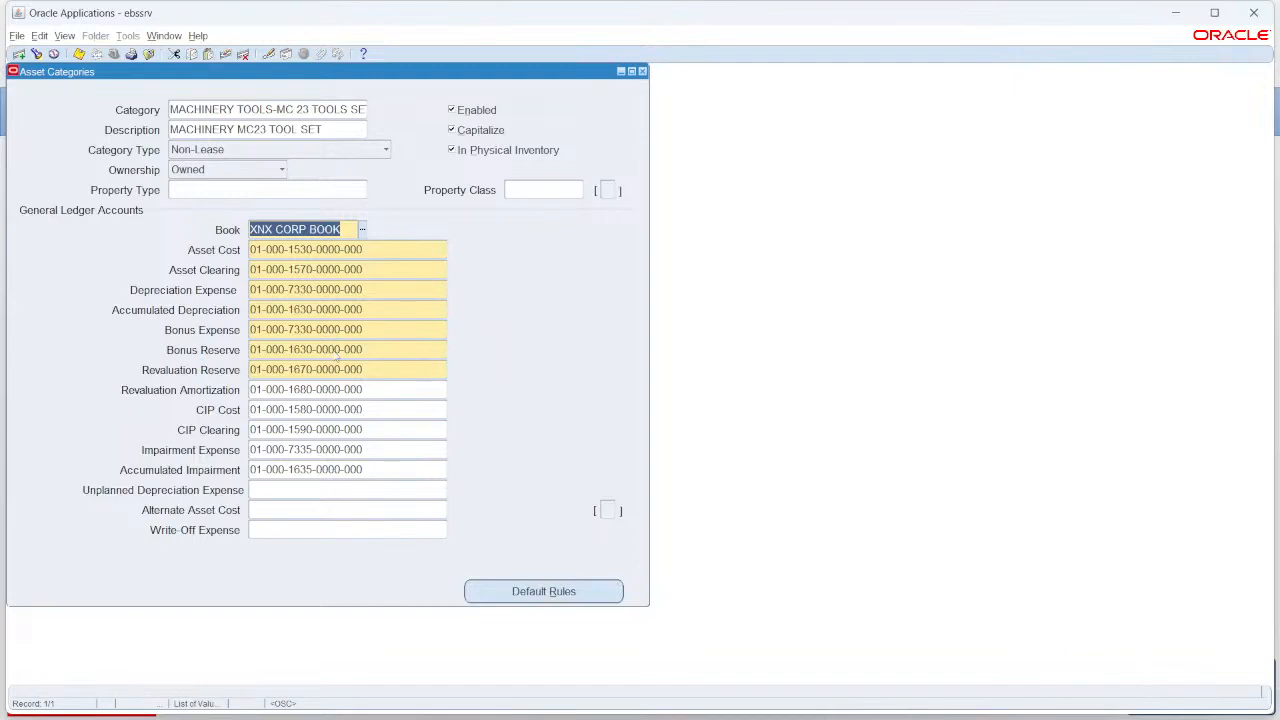
Try to save the machinery tools category and dismiss the resulting error messages
key(ctrl+s)
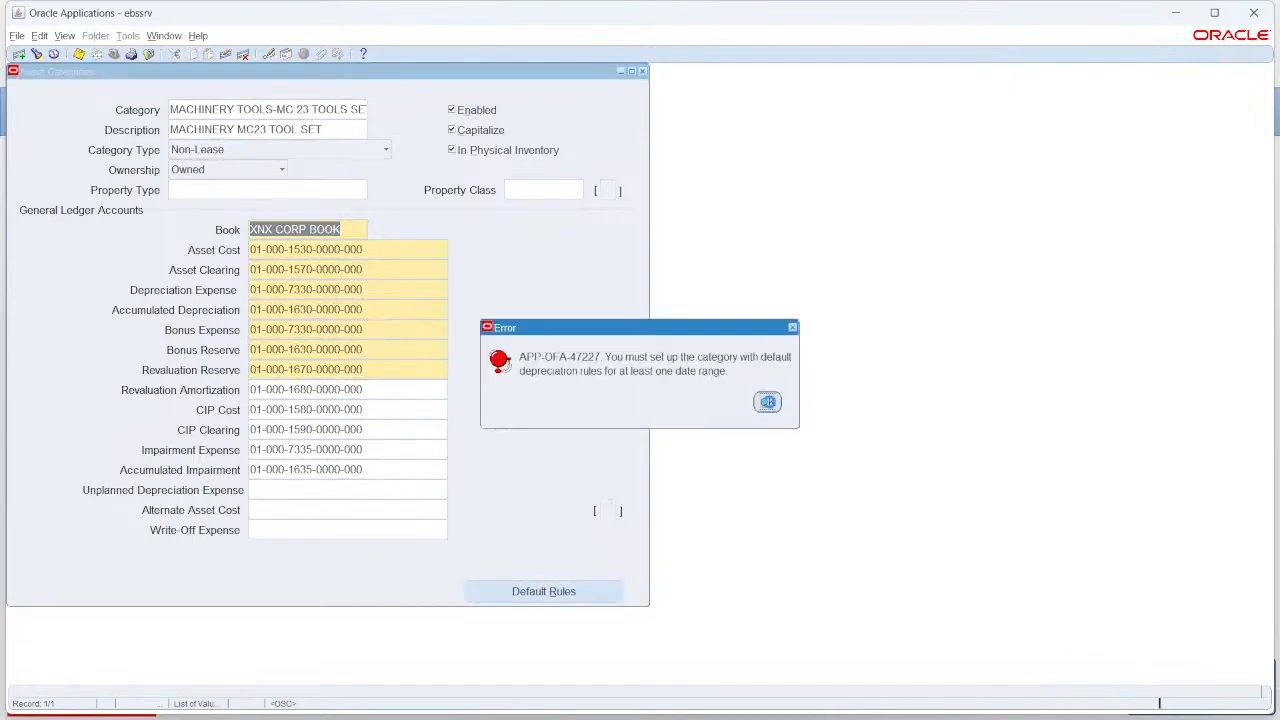
click(768, 402)
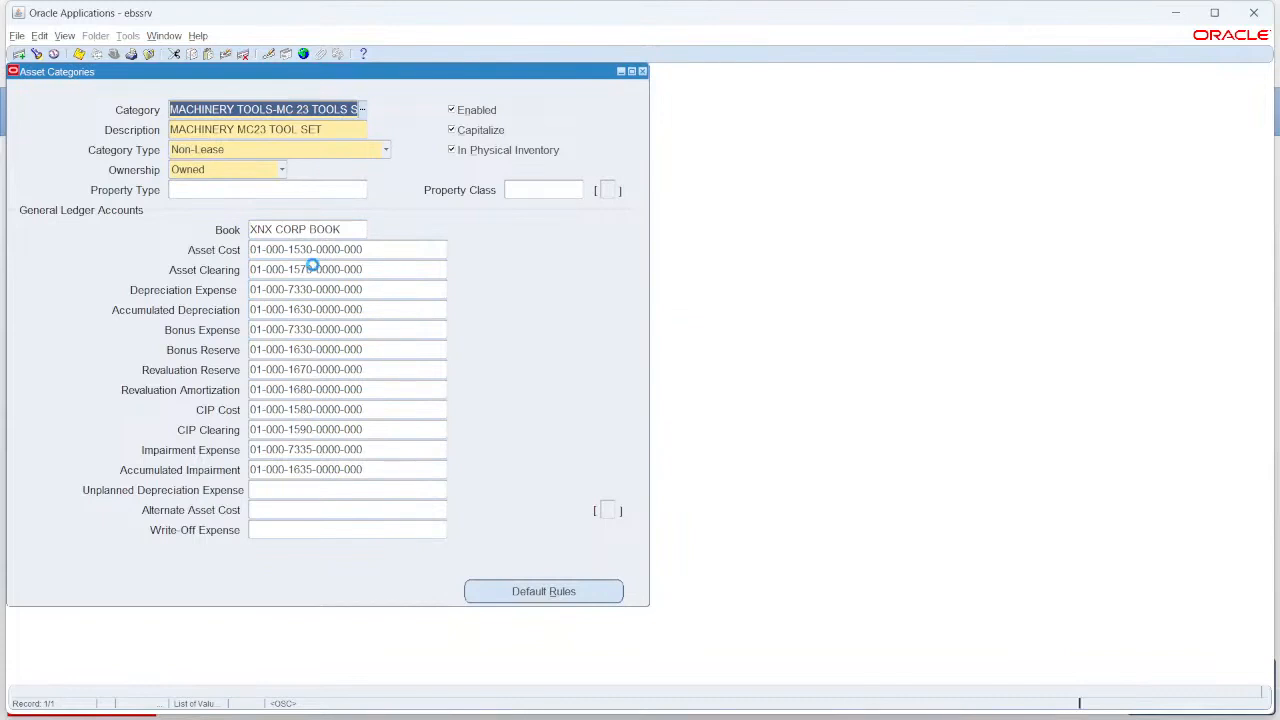
key(ctrl+s)
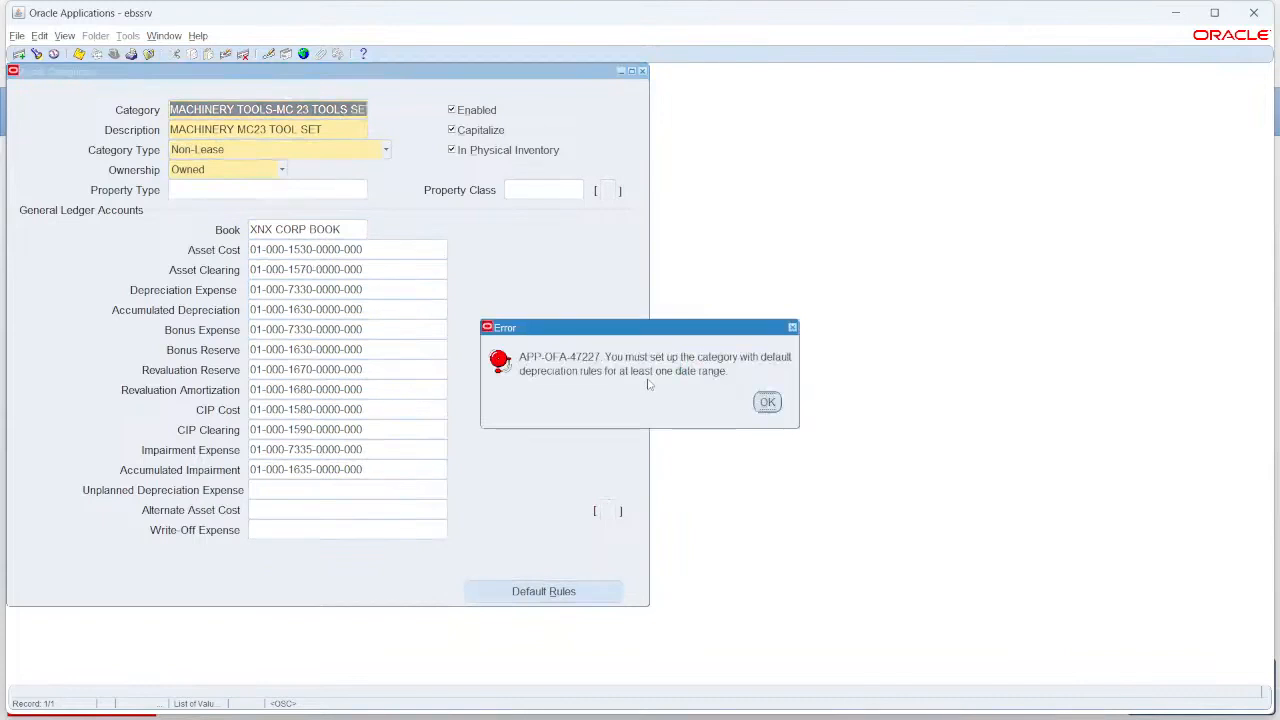
click(768, 402)
Reopen the default depreciation rules for the machinery tools category and choose XNX_NBV as the method
click(540, 592)
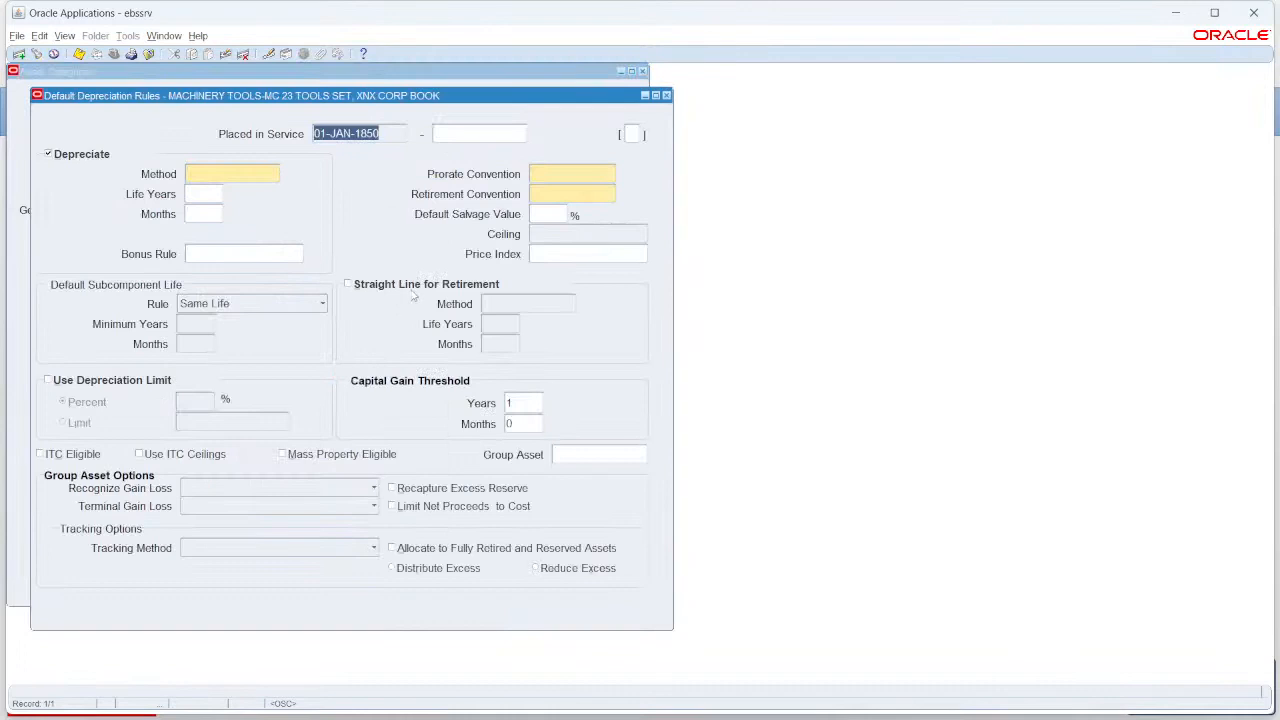
click(250, 175)
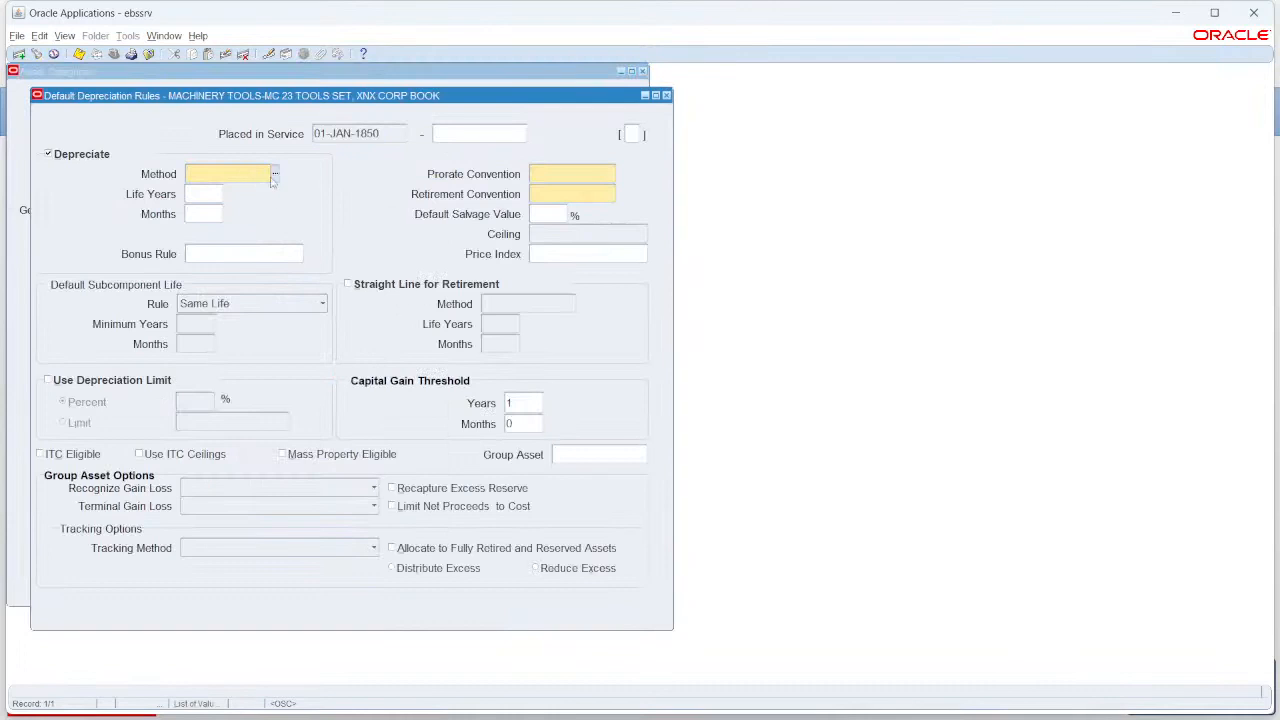
click(275, 173)
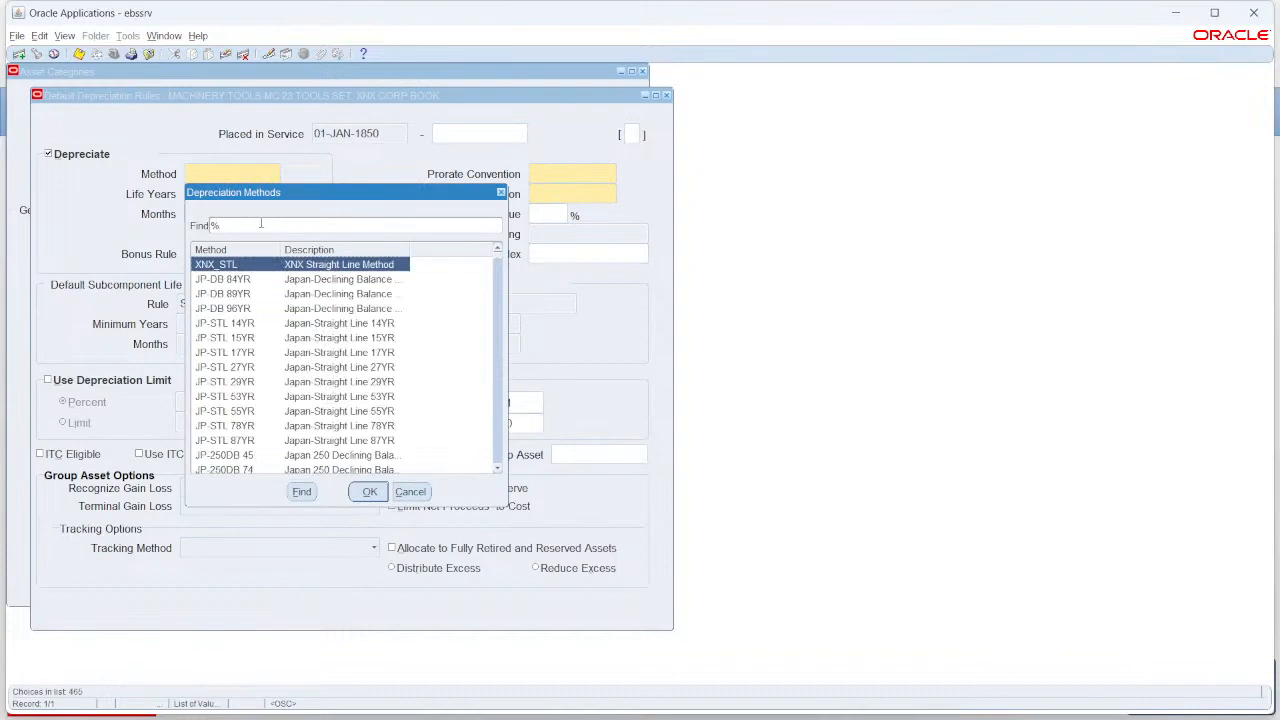
text(XNX)
key(Return)
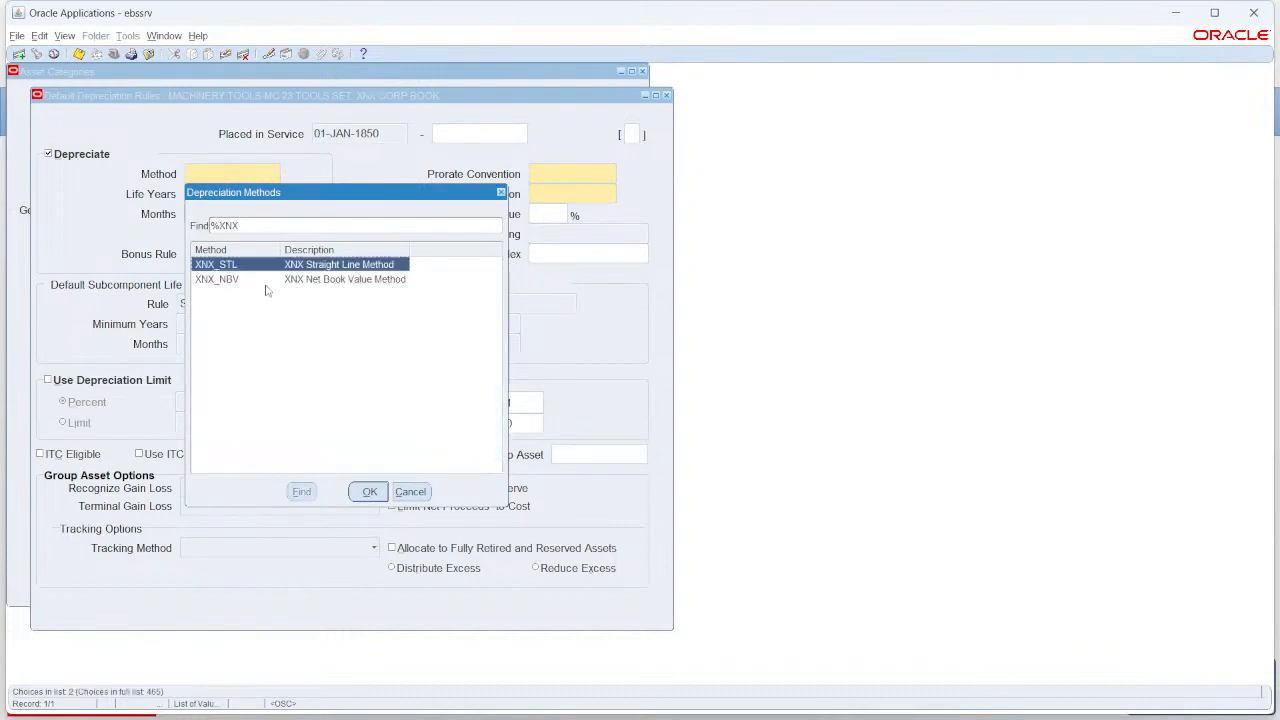
double_click(265, 281)
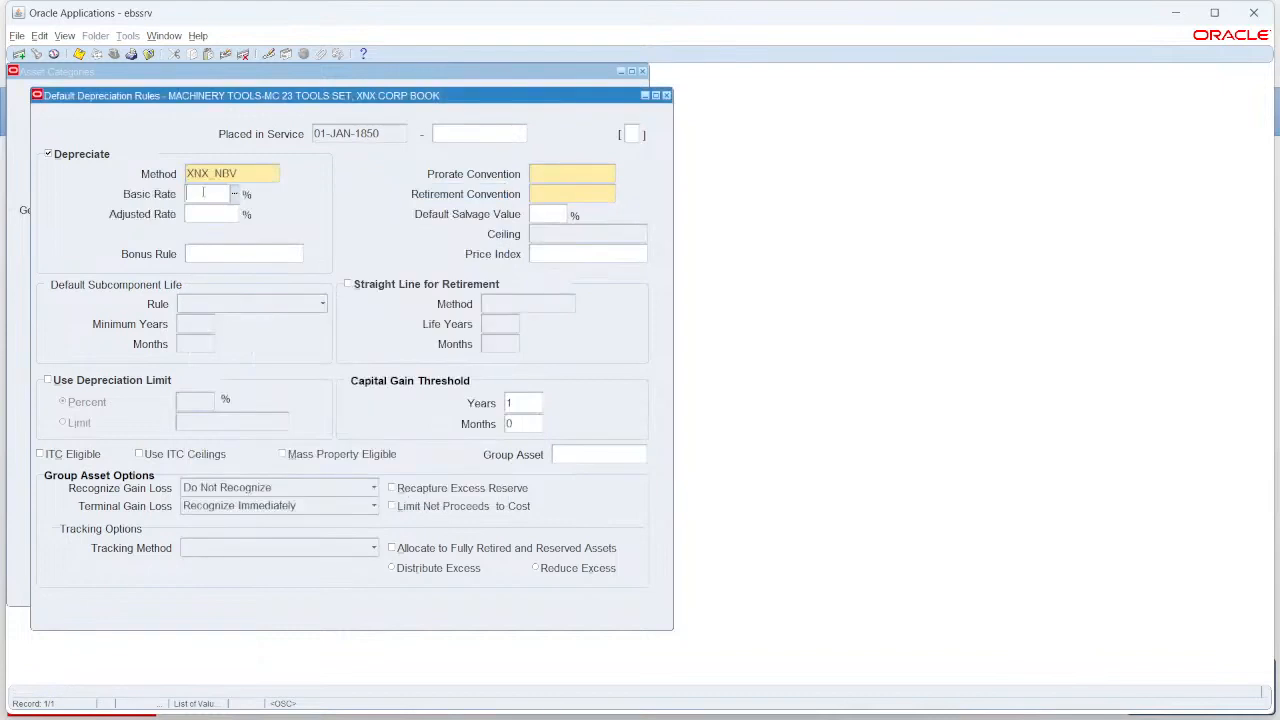
Set both the basic rate and the adjusted rate to 10%
text(10)
key(Tab)
text(0)
key(BackSpace)
click(233, 213)
Choose XX_FOL_MTH as the prorate convention in the machinery tools depreciation rules
click(552, 180)
click(610, 176)
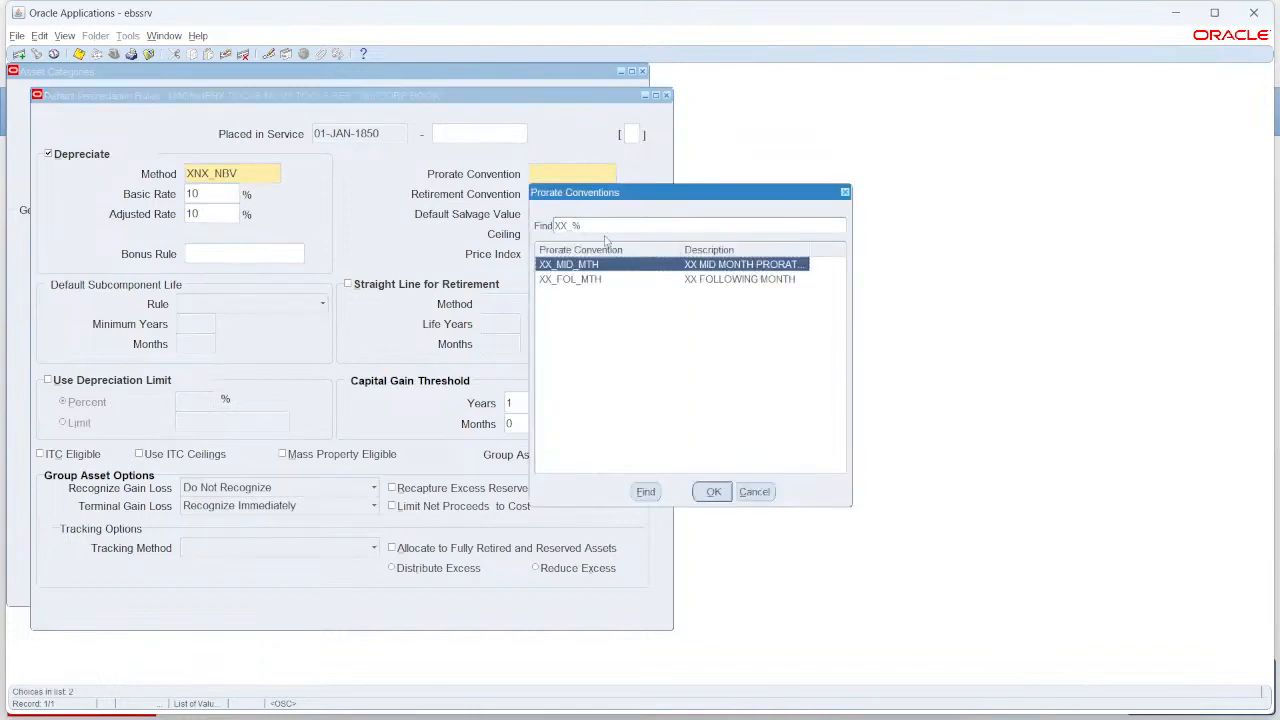
double_click(594, 280)
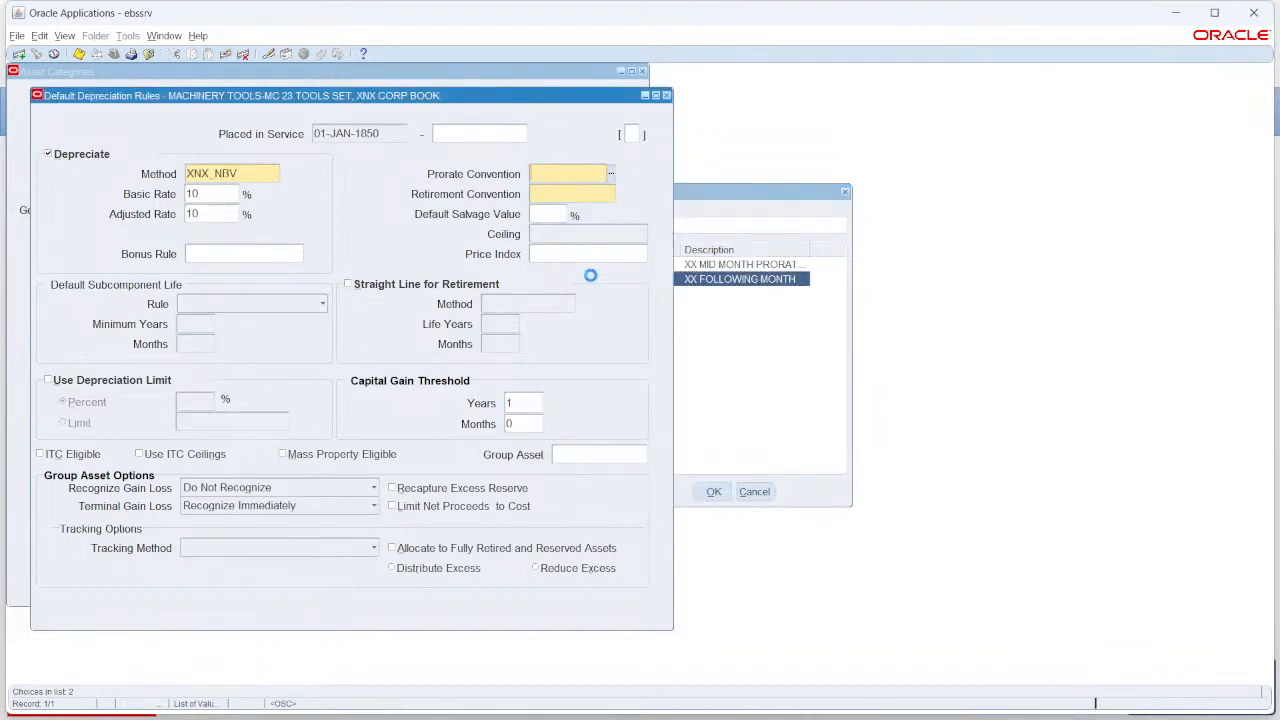
Set the default salvage value to 3% and save the depreciation rules
click(552, 213)
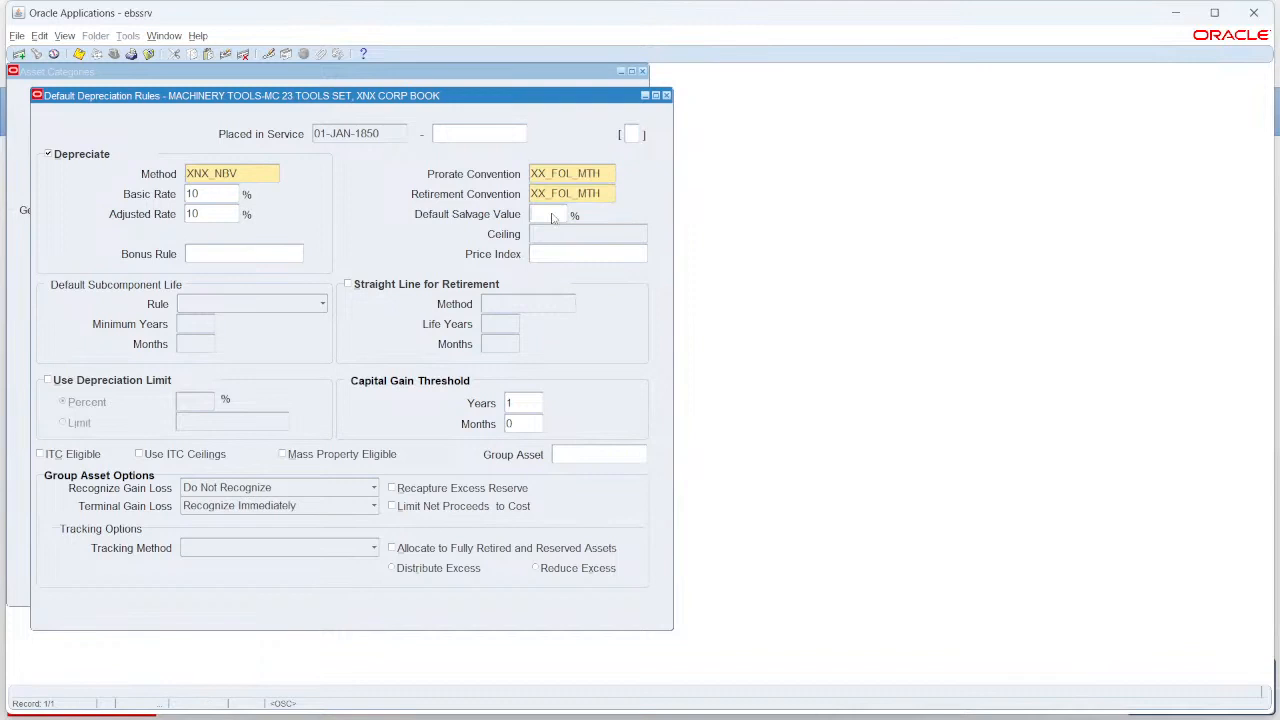
text(3)
key(ctrl+s)
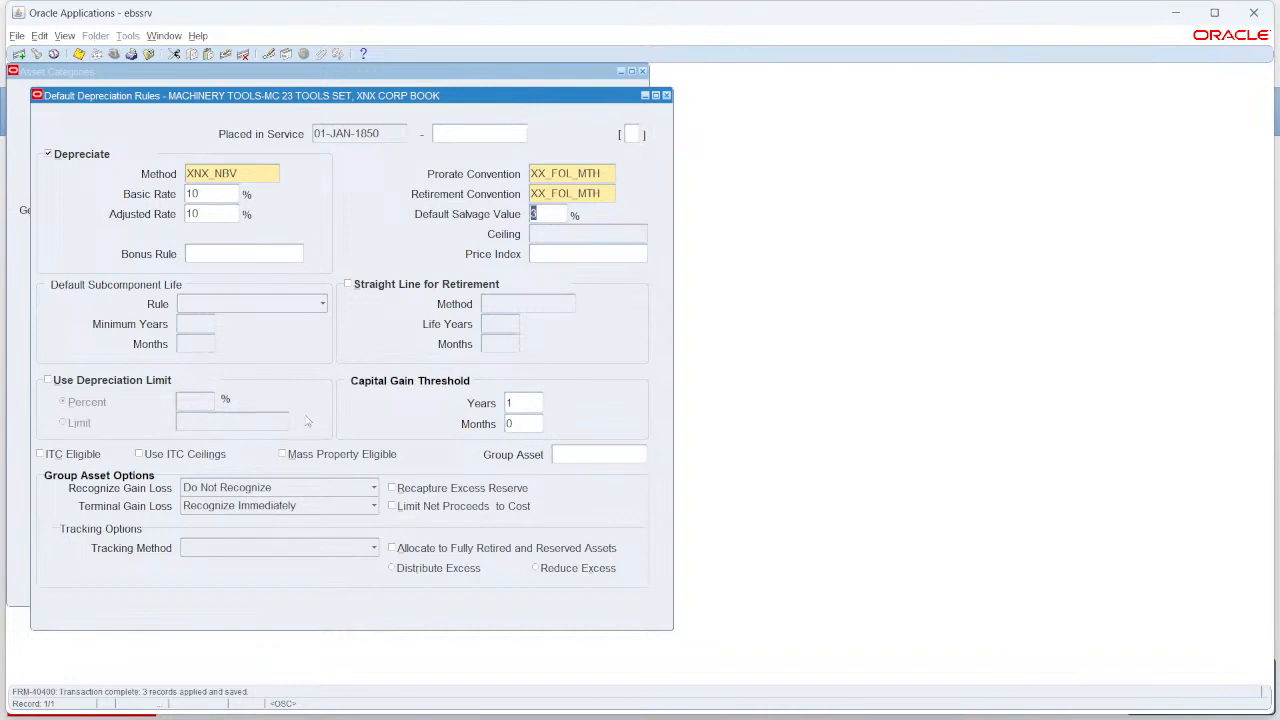
Close the default depreciation rules, then save and close the machinery tools category
click(666, 95)
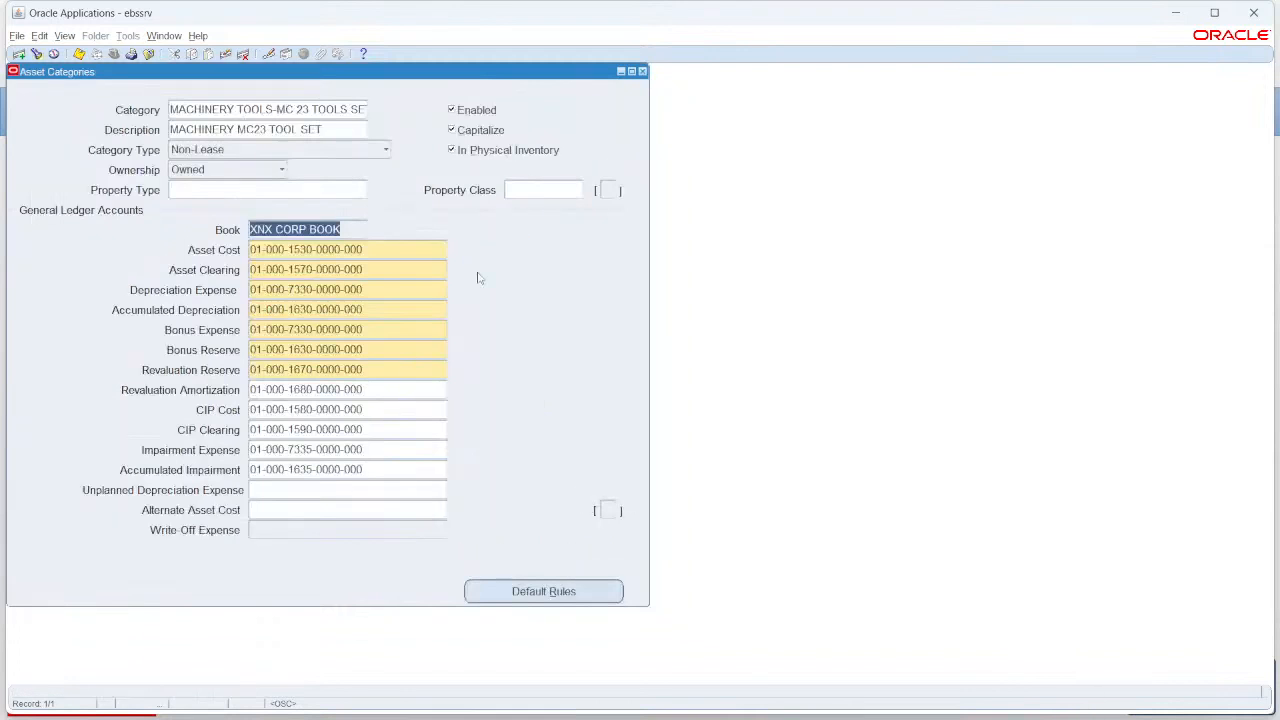
key(ctrl+s)
click(643, 72)
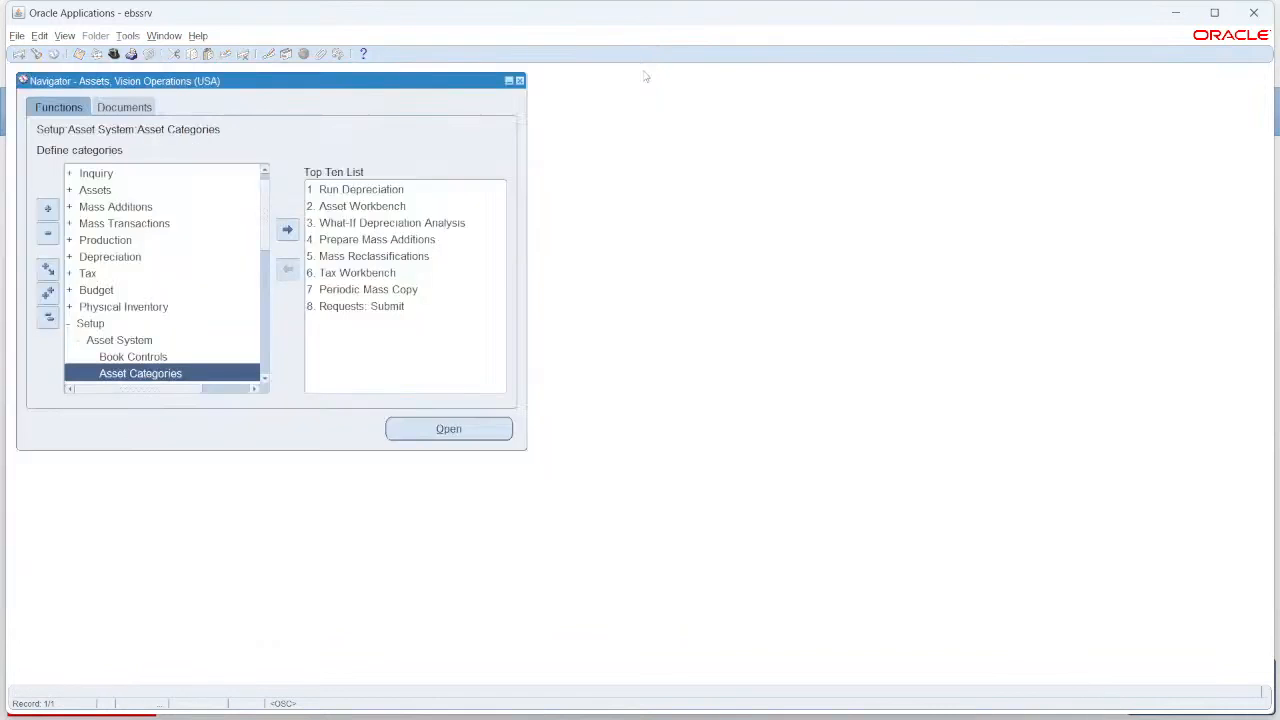
Open a blank Asset Categories form and switch to the fixed asset setup overview slide
double_click(152, 376)
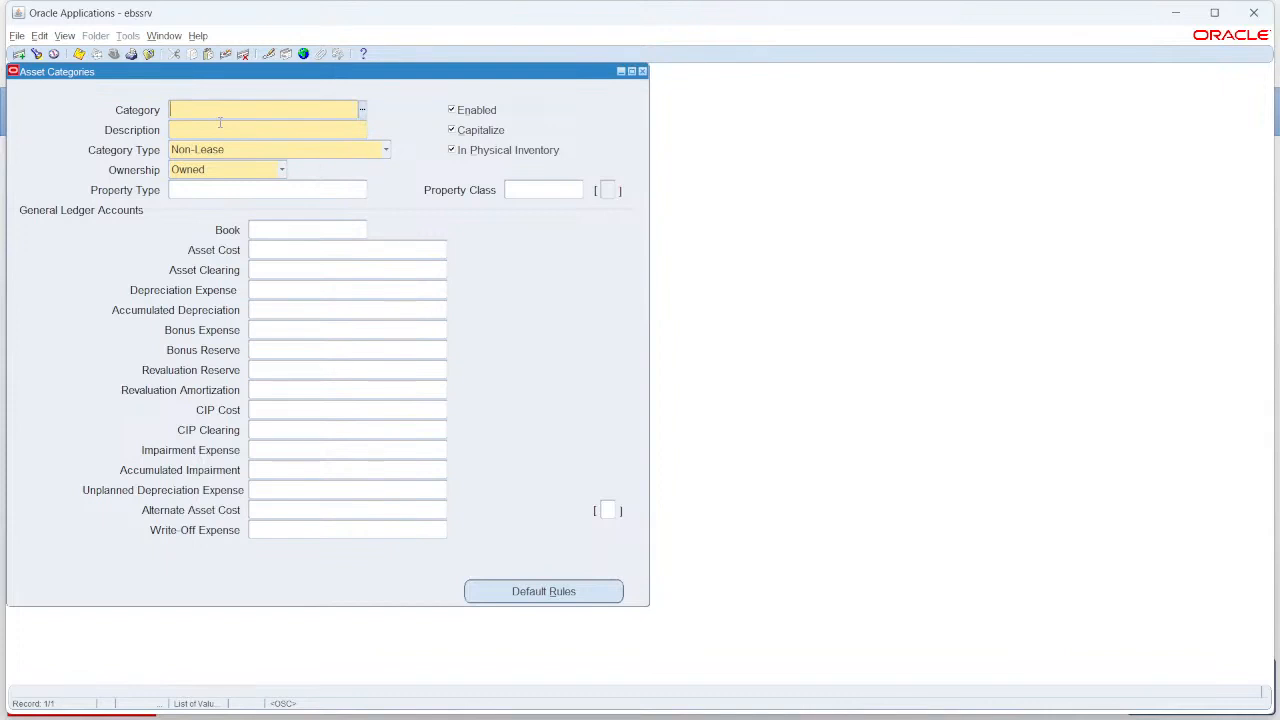
key(alt+Tab)
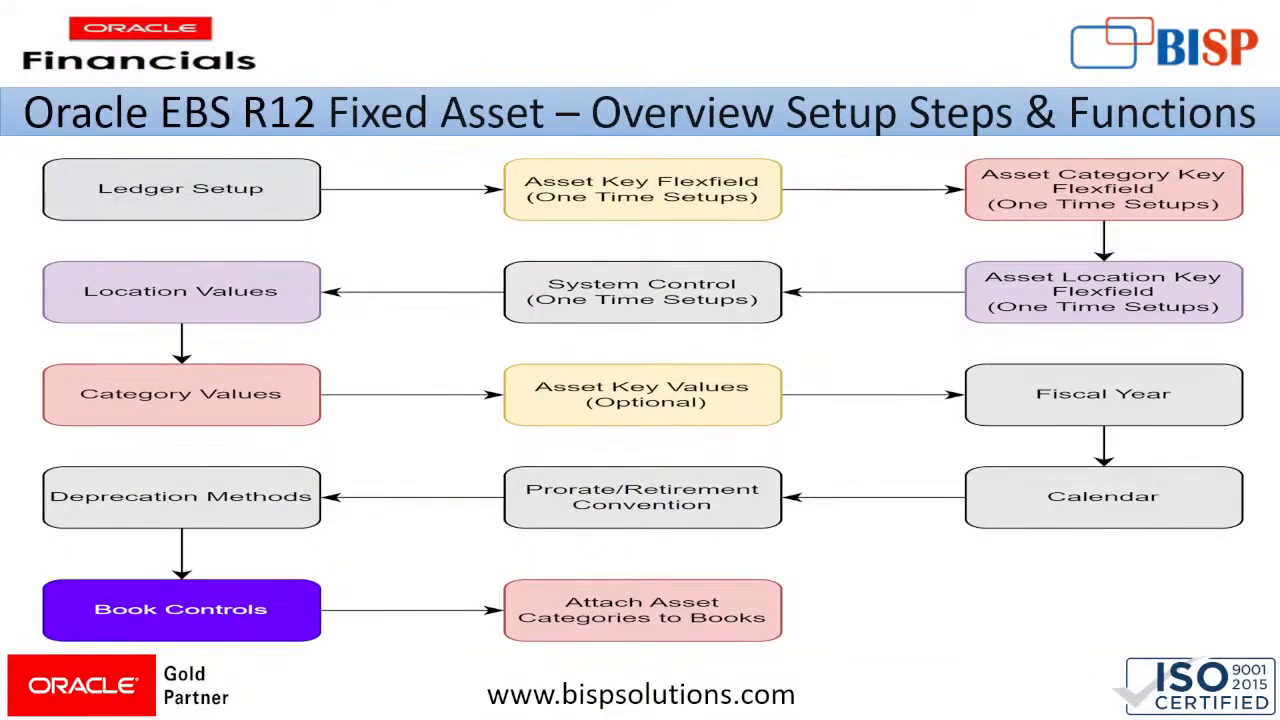